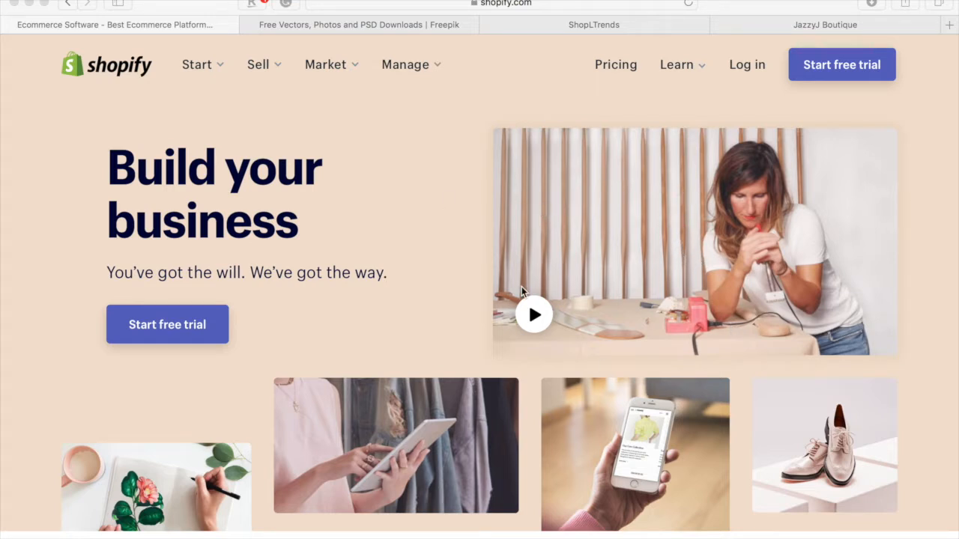
# - Start a Shopify free trial with the owner's e-mail and Safari's suggested strong password
pyautogui.click(158, 330)
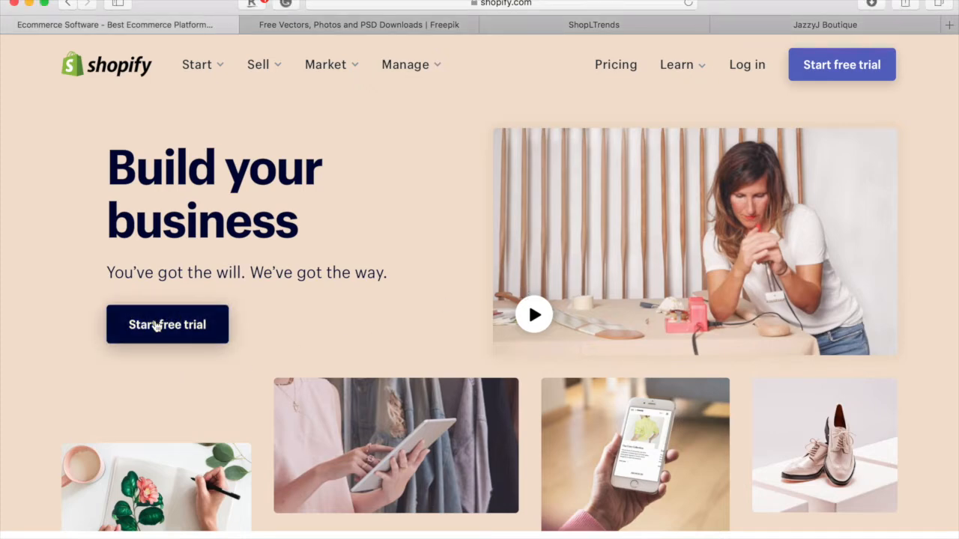
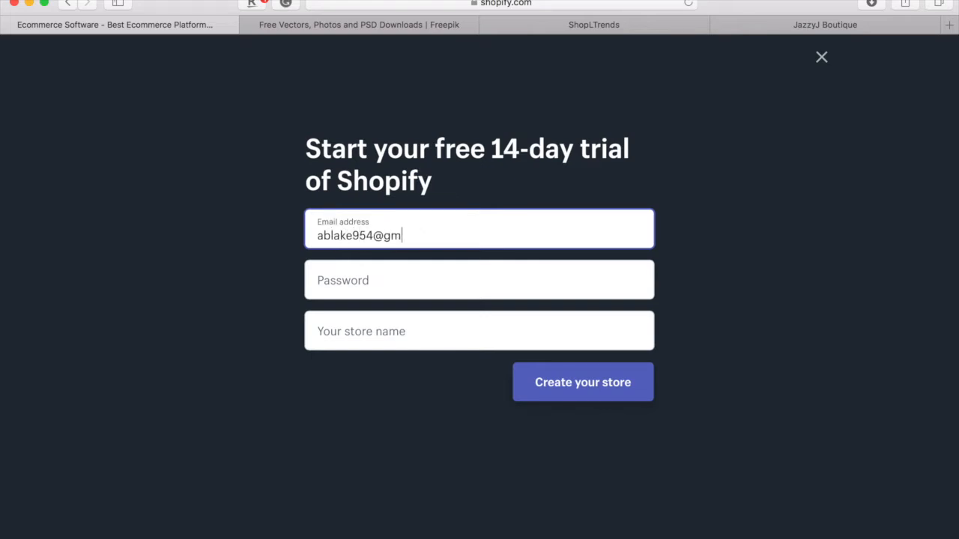
pyautogui.click(392, 283)
pyautogui.click(786, 318)
# - Name the store TestTestSite instead of the taken TestSite, and create it
pyautogui.click(380, 331)
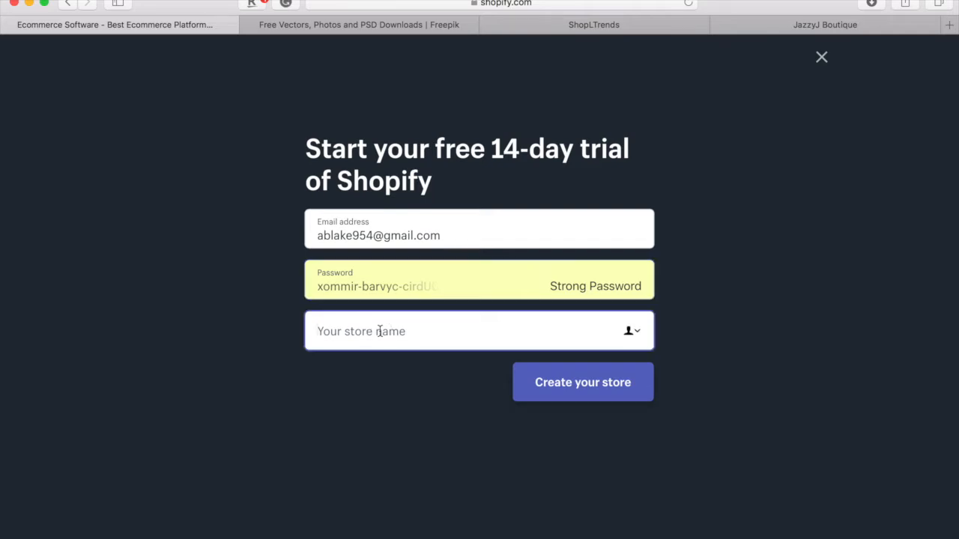
pyautogui.write('TestSite')
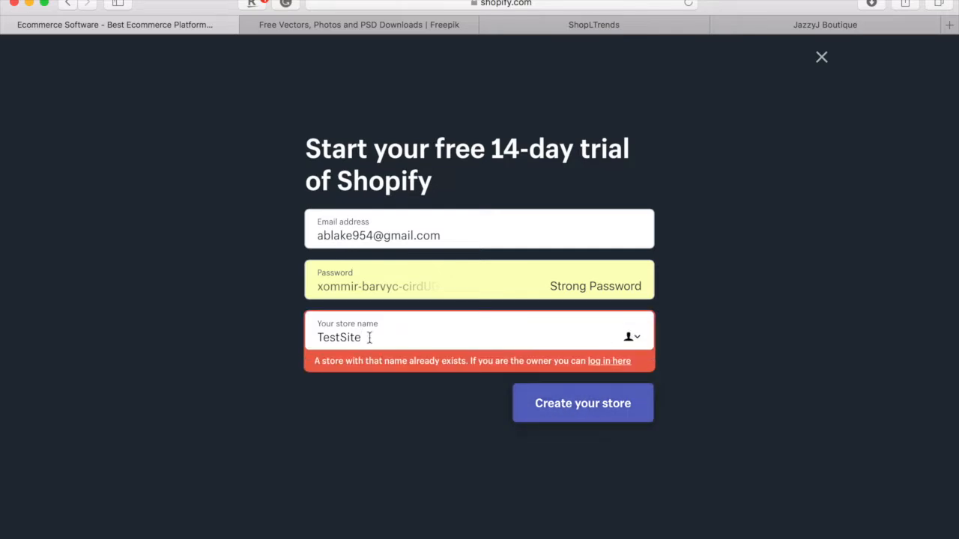
pyautogui.press('BackSpace')
pyautogui.press('BackSpace')
pyautogui.press('BackSpace')
pyautogui.press('BackSpace')
pyautogui.press('BackSpace')
pyautogui.press('BackSpace')
pyautogui.press('BackSpace')
pyautogui.press('BackSpace')
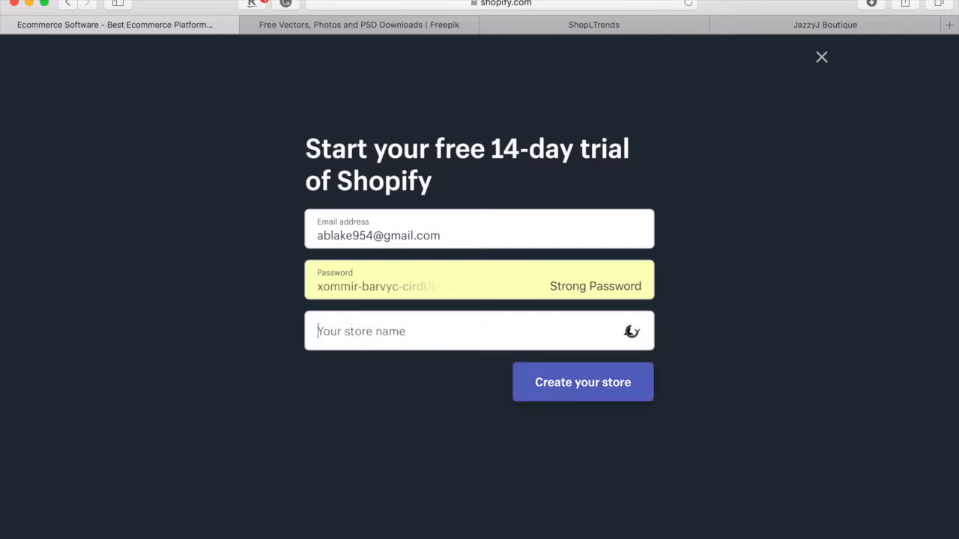
pyautogui.write('TestTestSite')
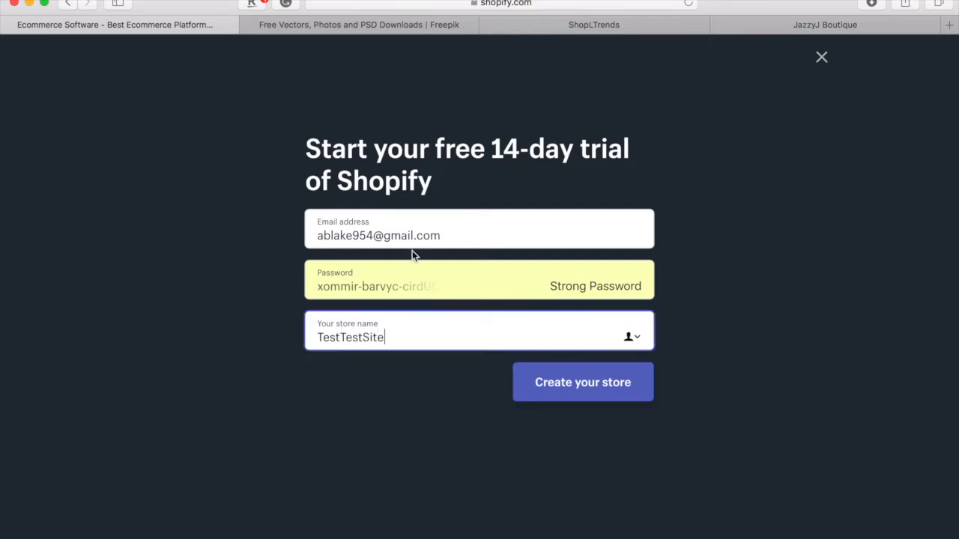
pyautogui.click(572, 394)
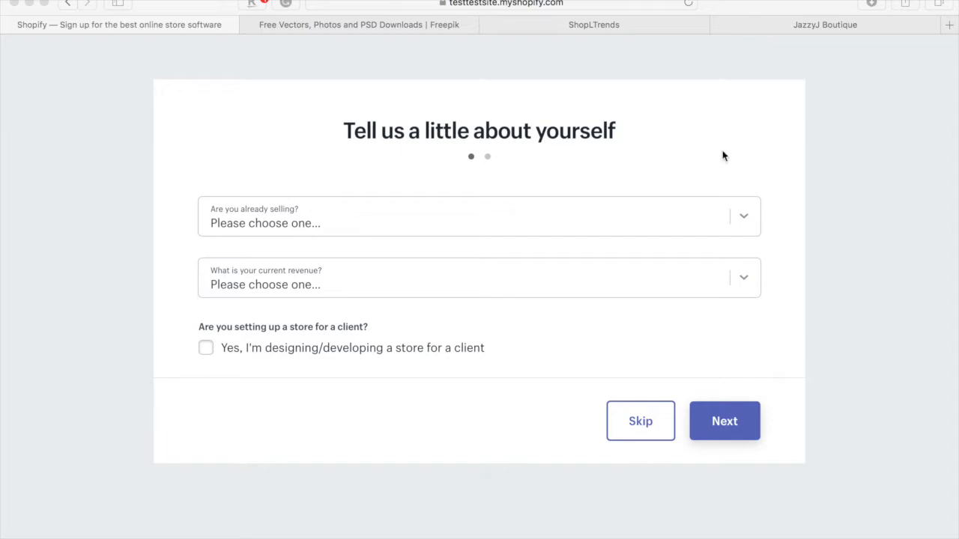
# - Answer selling just not online, ready in a few weeks, online only, $1,000,000 USD+, then continue
pyautogui.click(752, 228)
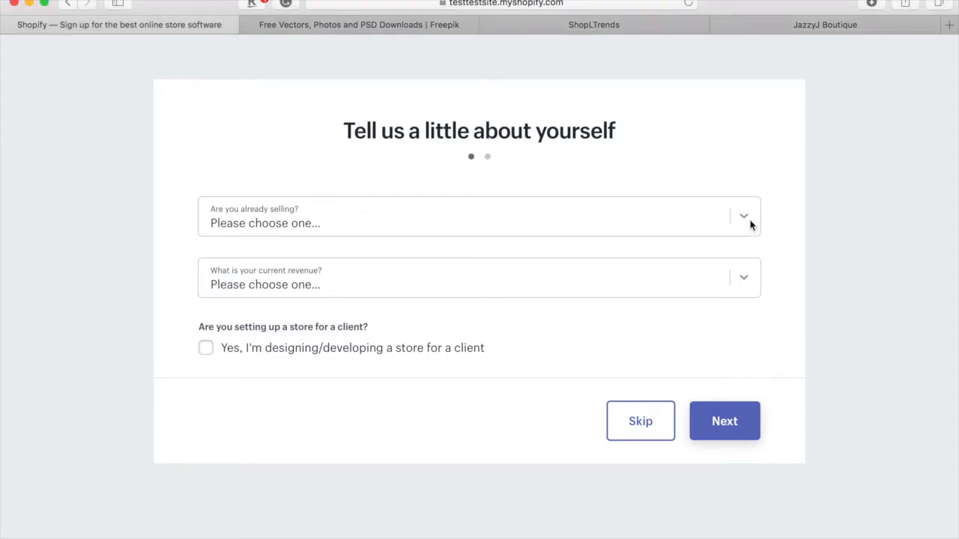
pyautogui.click(751, 225)
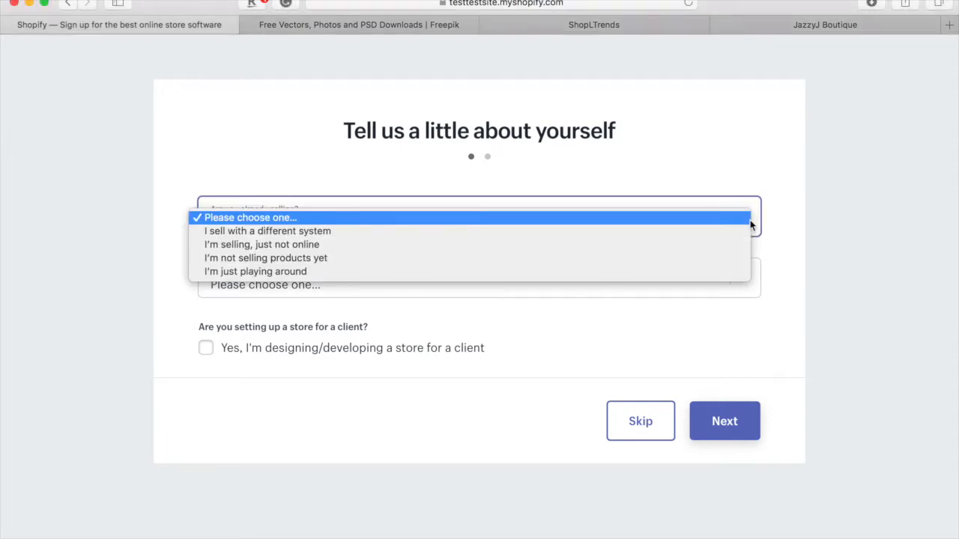
pyautogui.click(711, 246)
pyautogui.scroll(-2, 697, 269)
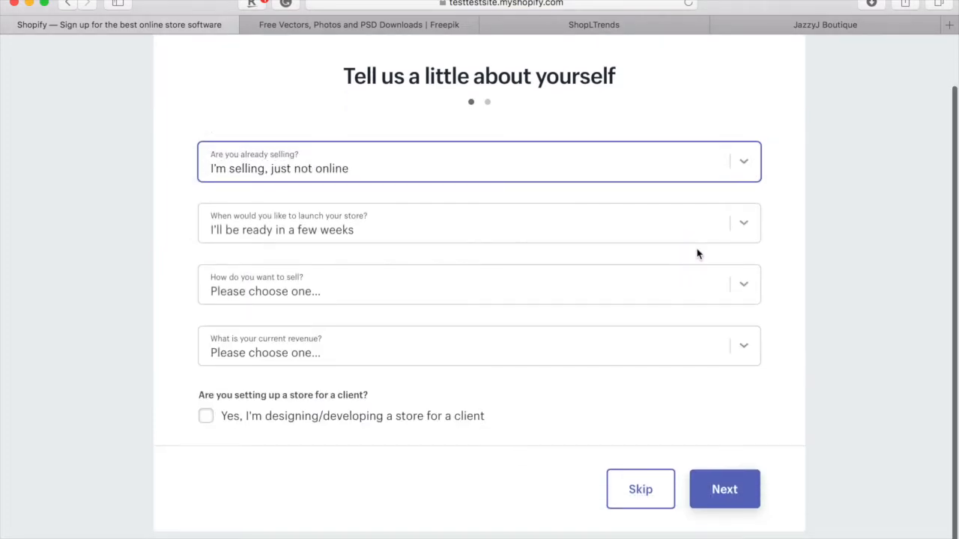
pyautogui.click(750, 229)
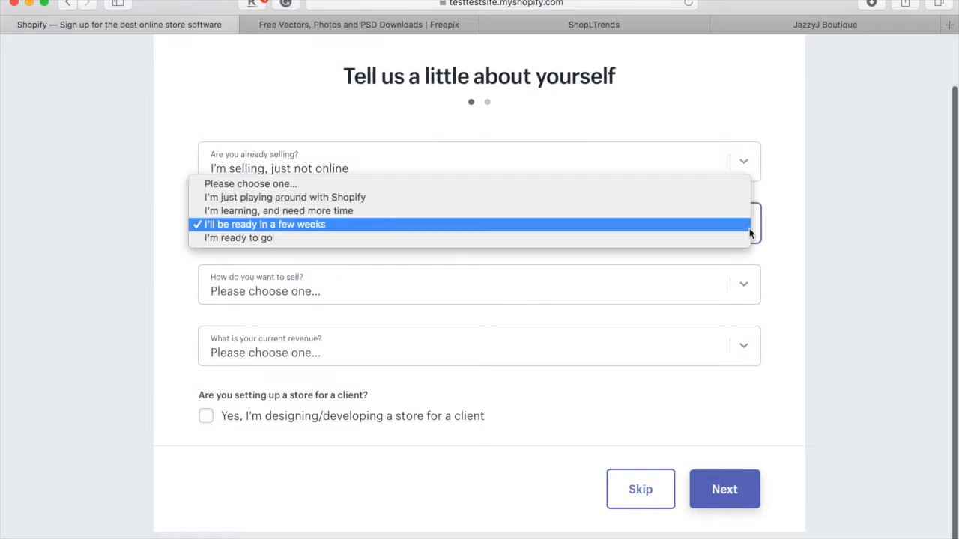
pyautogui.click(680, 227)
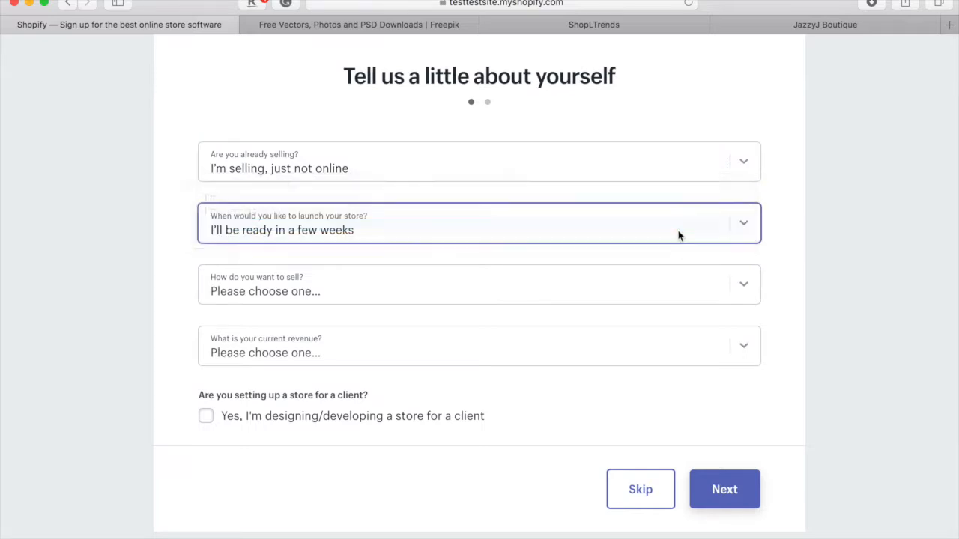
pyautogui.click(629, 276)
pyautogui.click(616, 299)
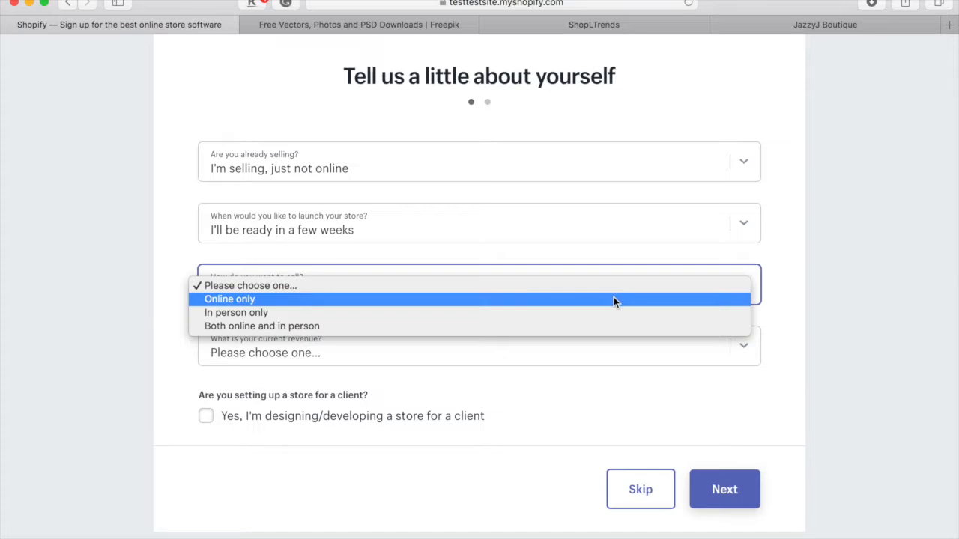
pyautogui.click(611, 337)
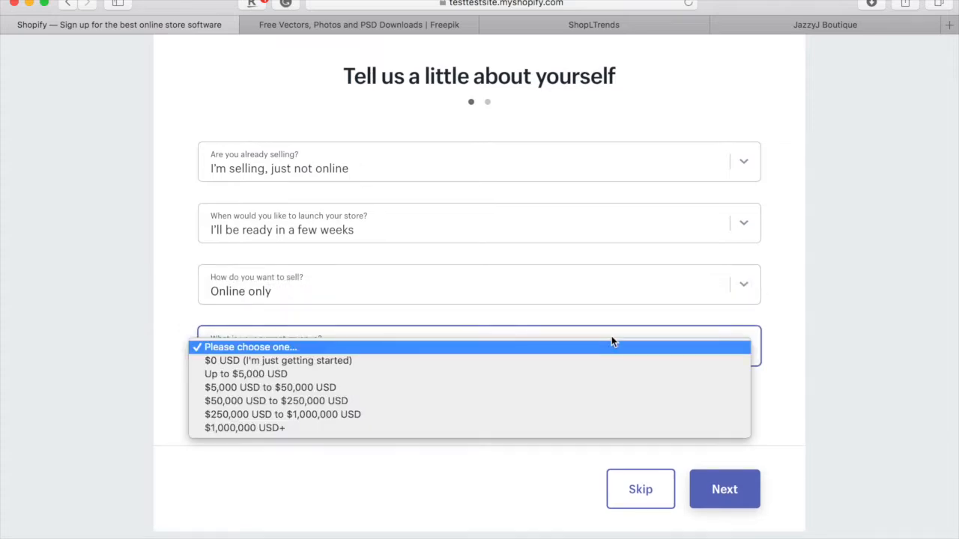
pyautogui.click(602, 426)
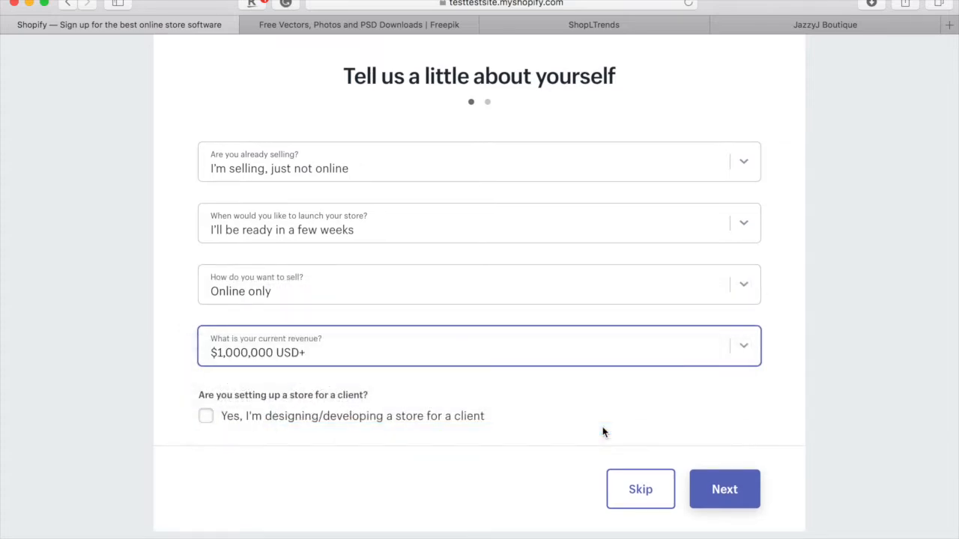
pyautogui.click(720, 488)
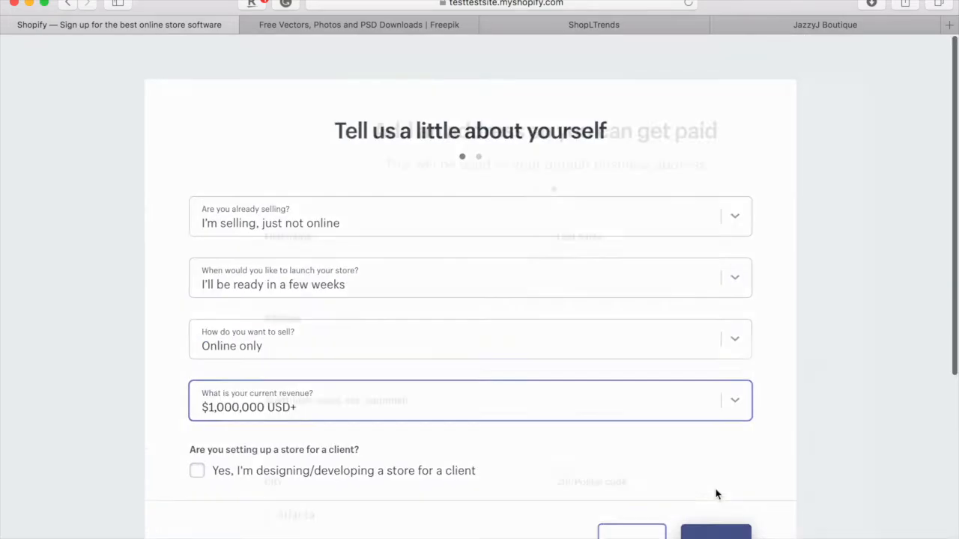
# - Enter the owner's first name, last name and street address
pyautogui.scroll(-2, 617, 360)
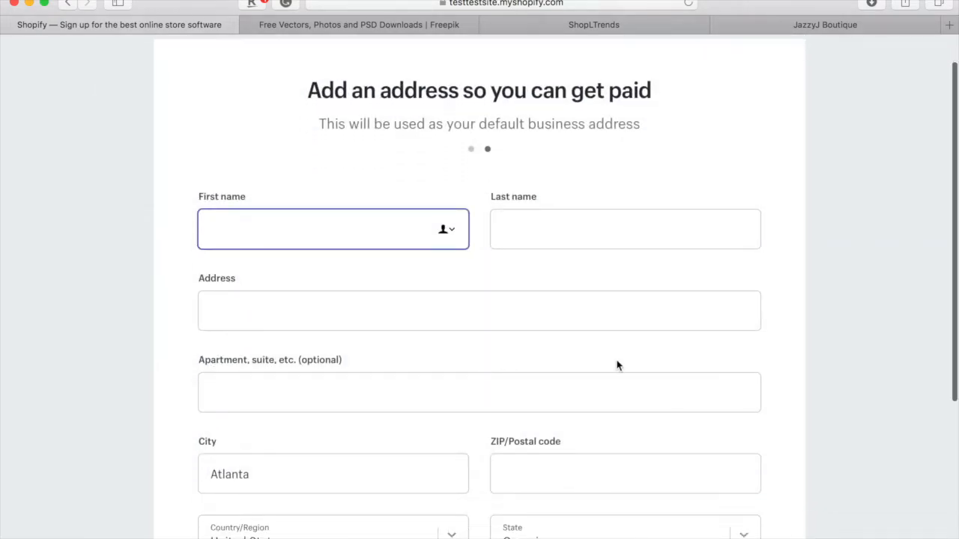
pyautogui.press('Tab')
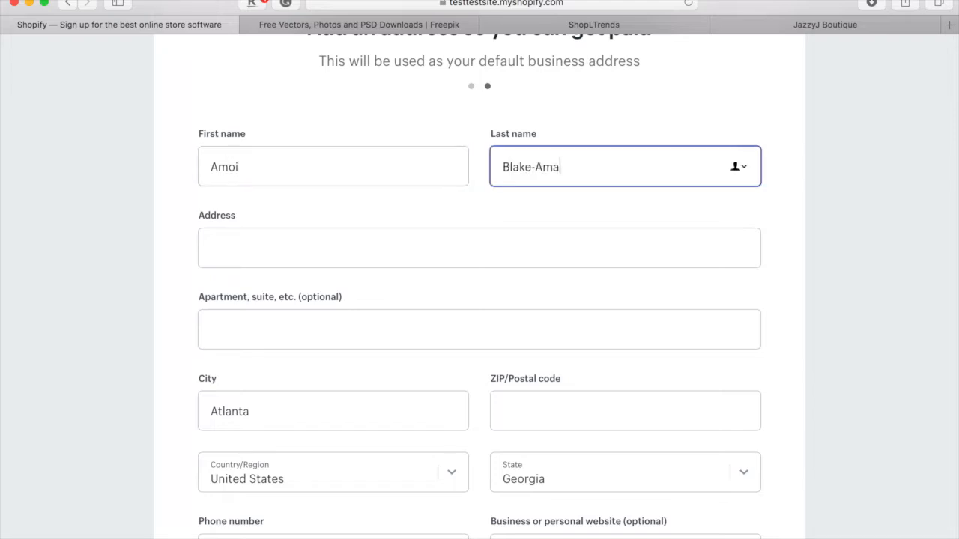
pyautogui.scroll(-2, 441, 342)
pyautogui.click(451, 188)
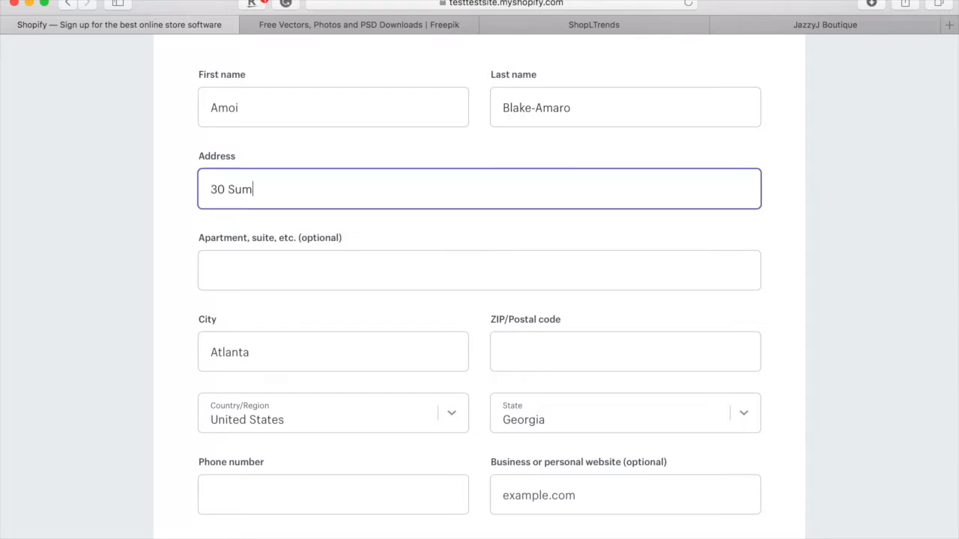
# - Fill in the business ZIP code, correcting the mistyped digits
pyautogui.scroll(-1, 409, 267)
pyautogui.scroll(-3, 404, 278)
pyautogui.click(561, 216)
pyautogui.write('20')
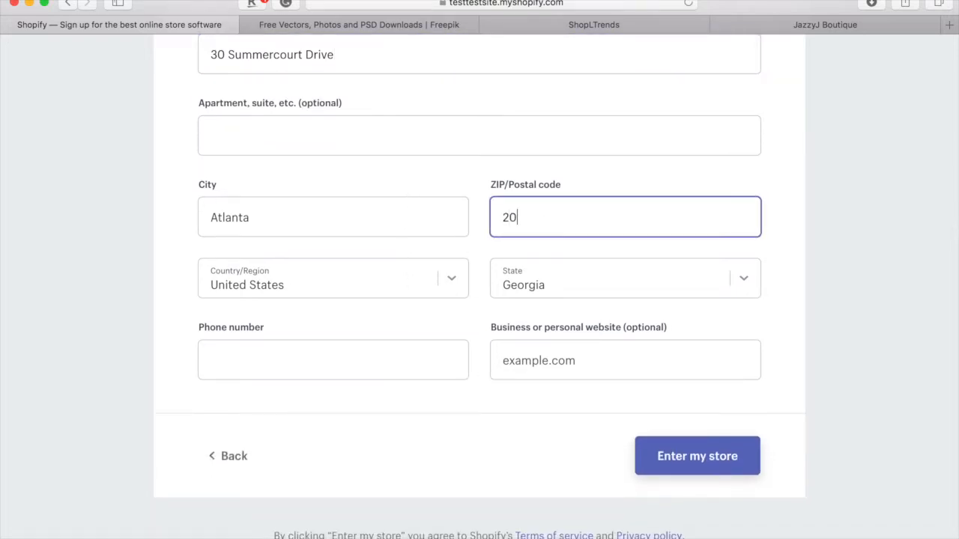
pyautogui.press('BackSpace')
pyautogui.press('BackSpace')
pyautogui.write('30')
pyautogui.write('3-23')
pyautogui.press('BackSpace')
pyautogui.press('BackSpace')
pyautogui.press('BackSpace')
pyautogui.press('BackSpace')
pyautogui.write('236')
# - Add the phone number and business website, then submit with Enter my store
pyautogui.scroll(-1, 468, 298)
pyautogui.click(411, 354)
pyautogui.click(547, 361)
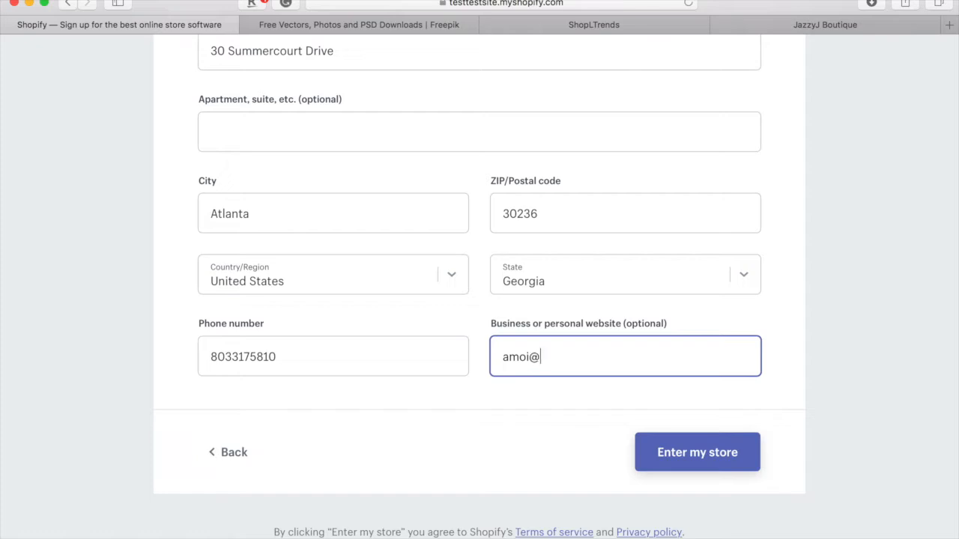
pyautogui.press('BackSpace')
pyautogui.press('BackSpace')
pyautogui.press('BackSpace')
pyautogui.scroll(2, 536, 255)
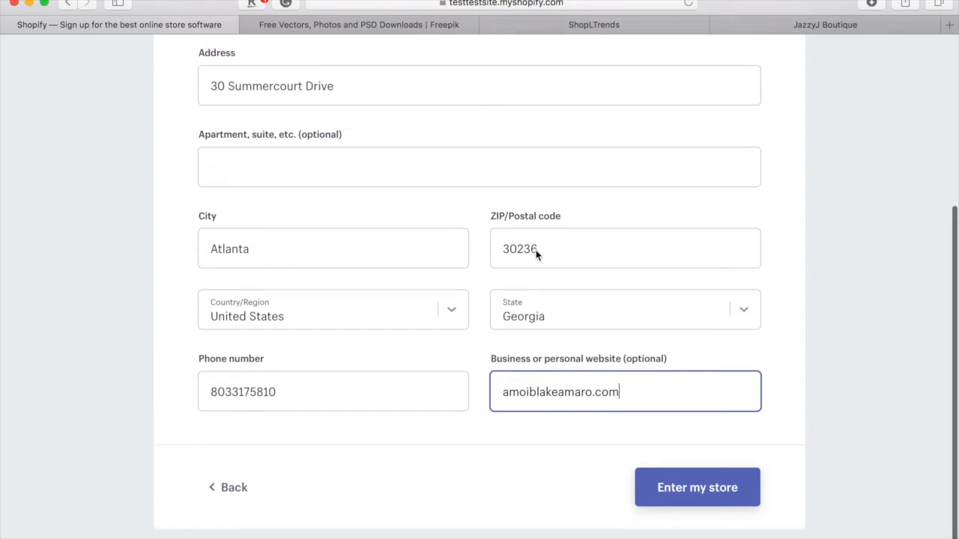
pyautogui.scroll(-2, 536, 255)
pyautogui.click(693, 461)
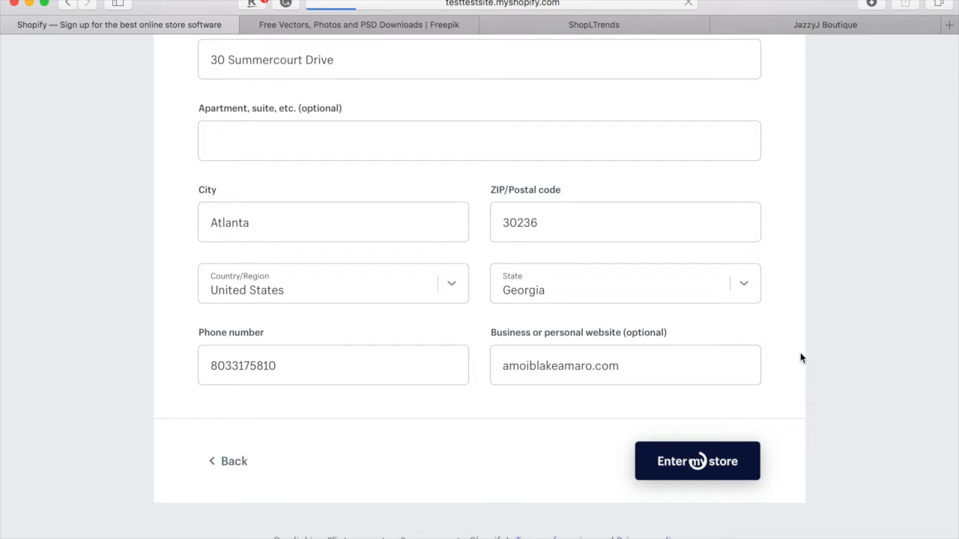
# - Scroll through the TestTestSite admin home's trial notice and getting-started tips
pyautogui.scroll(5, 744, 321)
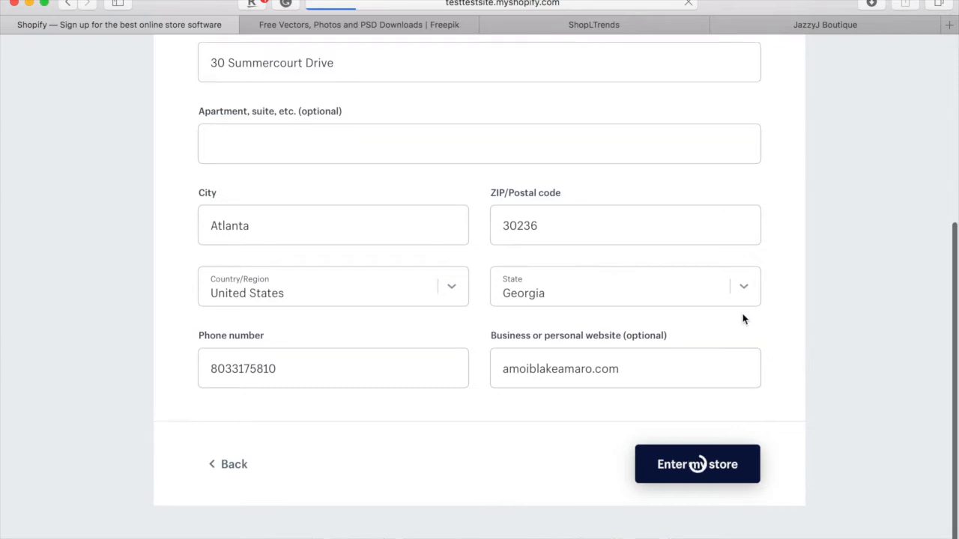
pyautogui.scroll(-5, 742, 314)
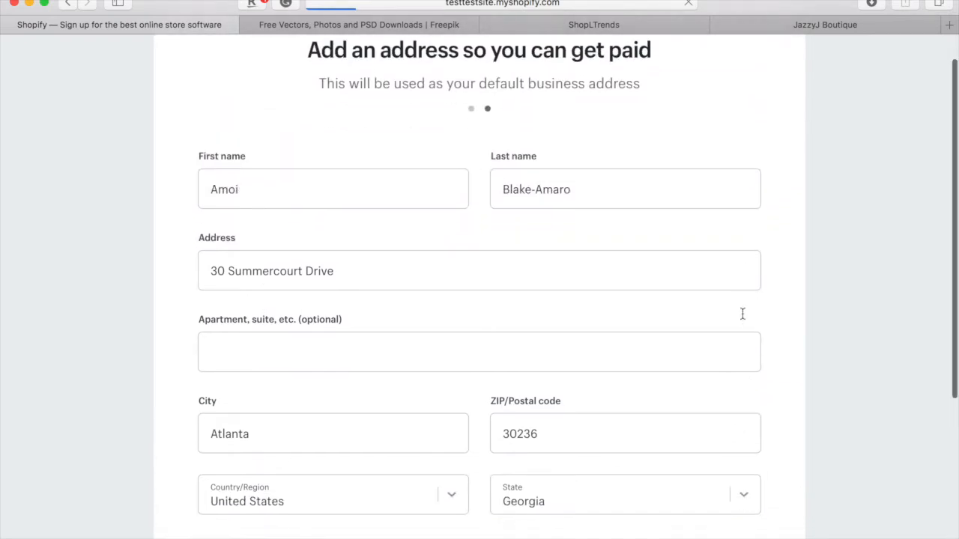
pyautogui.scroll(-2, 742, 315)
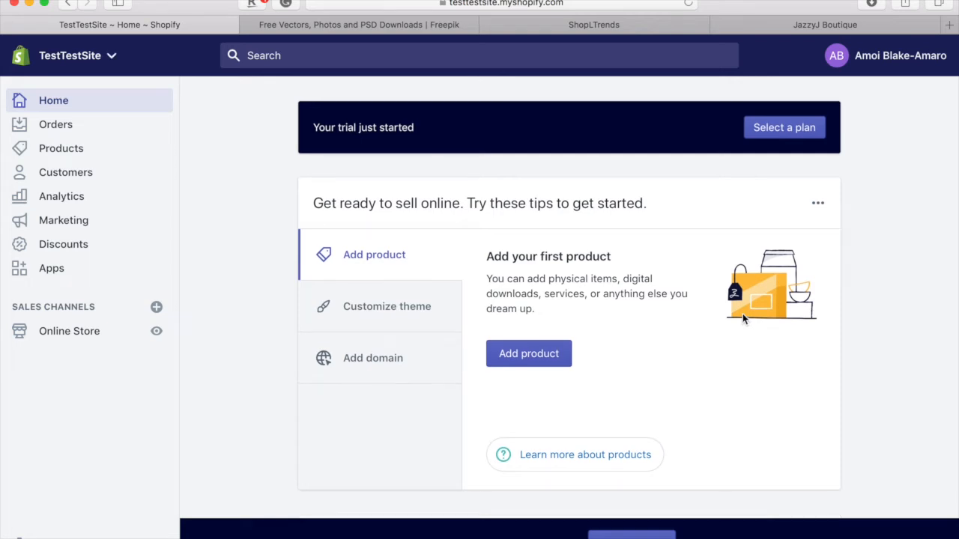
pyautogui.scroll(-2, 742, 316)
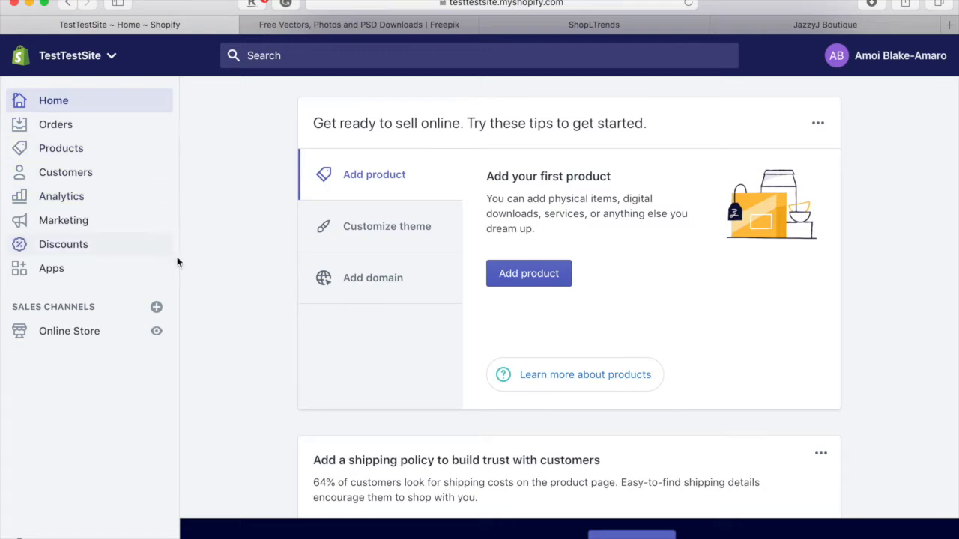
pyautogui.scroll(-2, 343, 377)
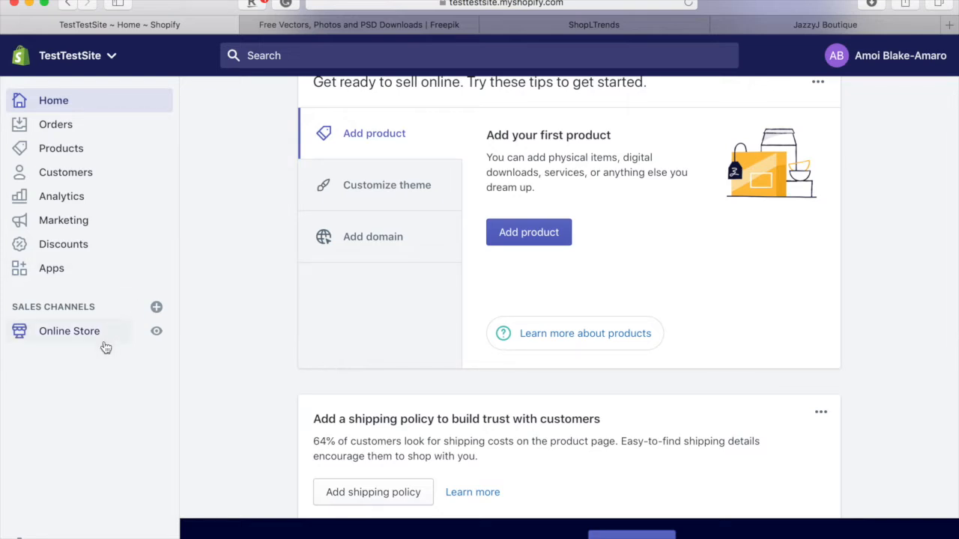
# - Go to Online Store themes and scroll down to the Theme library section
pyautogui.click(60, 337)
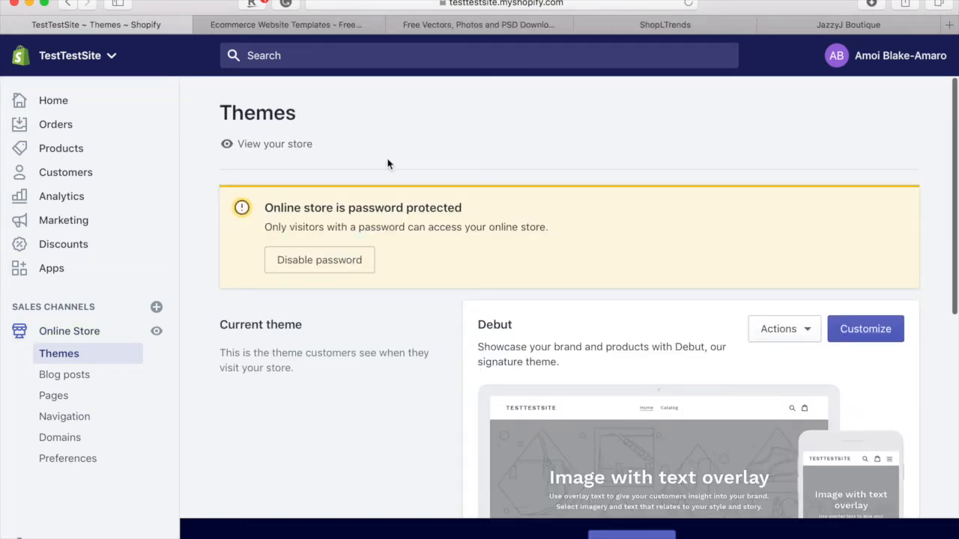
pyautogui.scroll(-5, 388, 164)
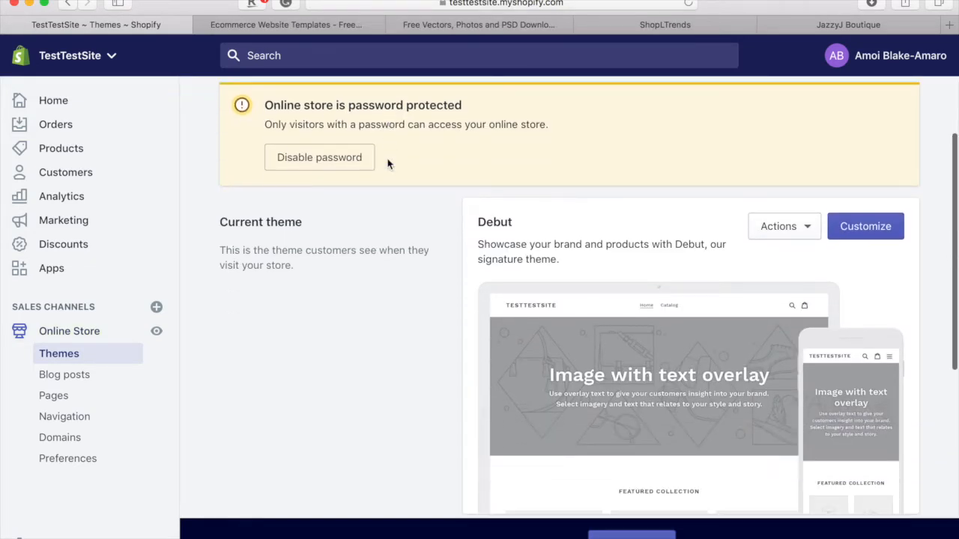
pyautogui.scroll(-6, 388, 164)
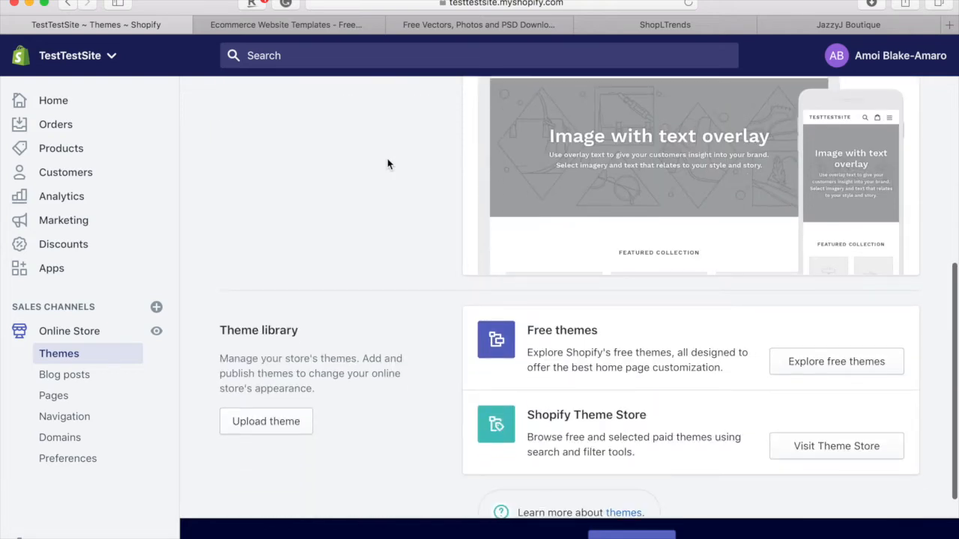
pyautogui.scroll(-1, 388, 164)
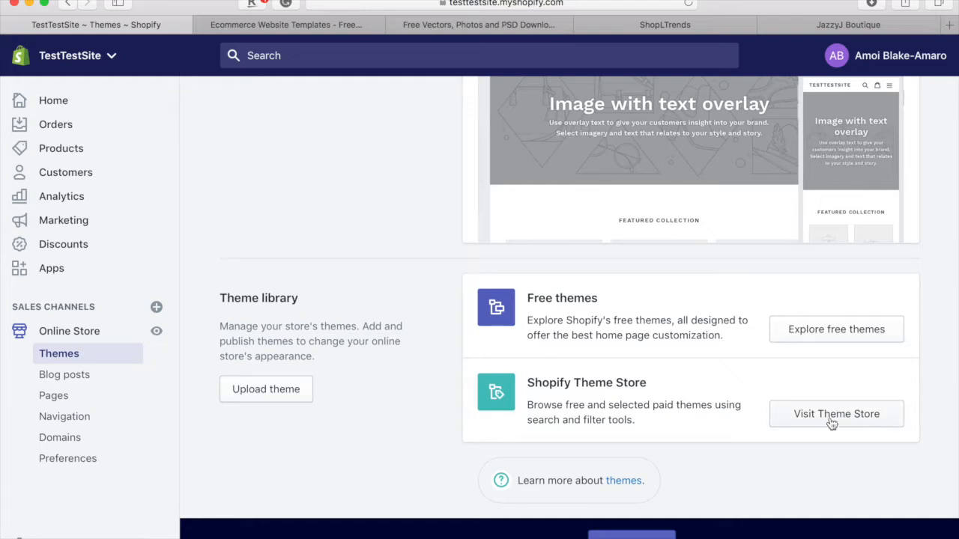
# - Browse the Ecommerce Website Templates site's Trending this week and Grid-style layout themes, then return to top
pyautogui.click(273, 28)
pyautogui.moveTo(352, 64)
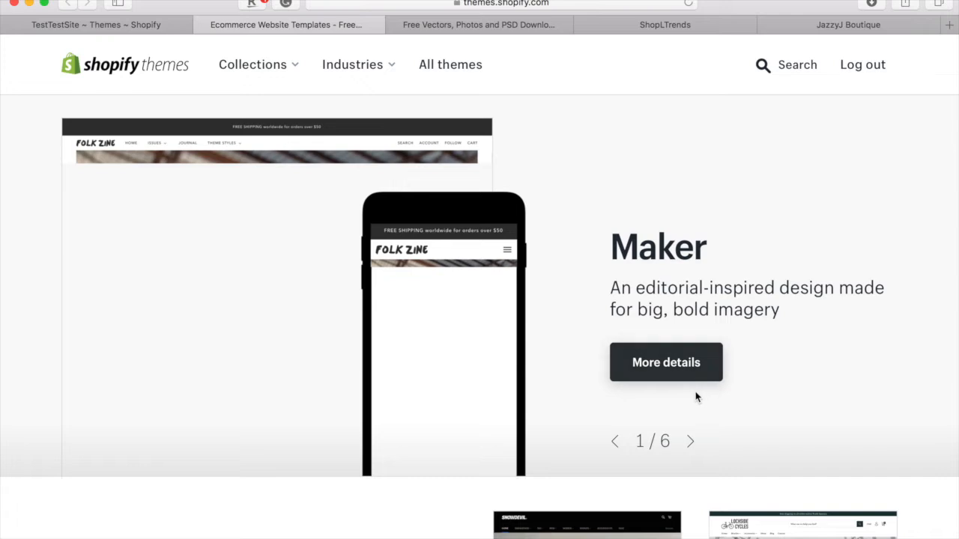
pyautogui.scroll(-6, 695, 396)
pyautogui.scroll(-6, 696, 396)
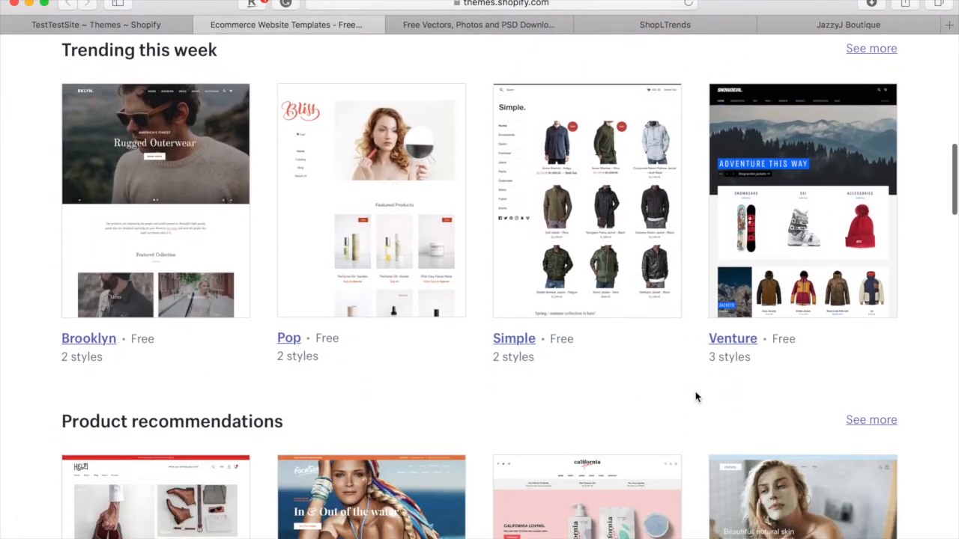
pyautogui.scroll(-5, 695, 396)
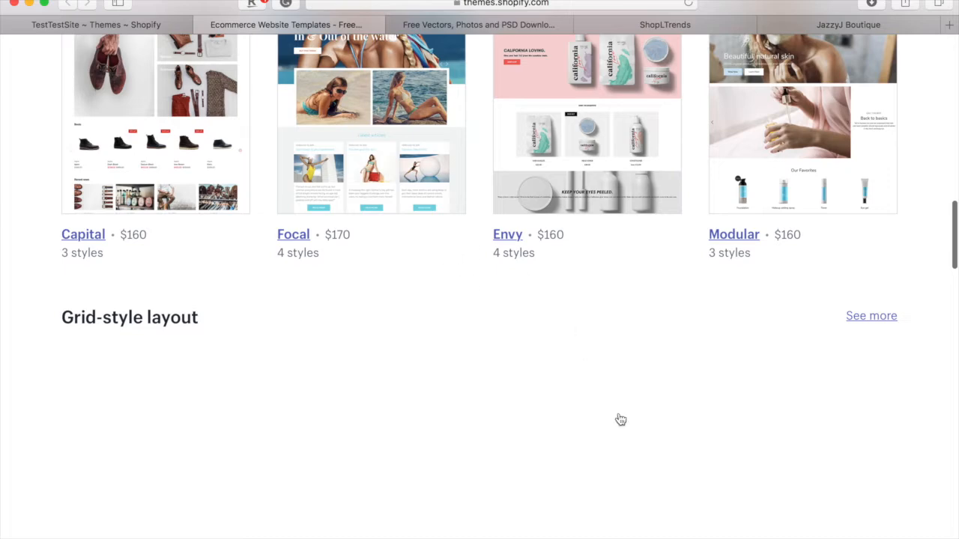
pyautogui.scroll(-4, 603, 392)
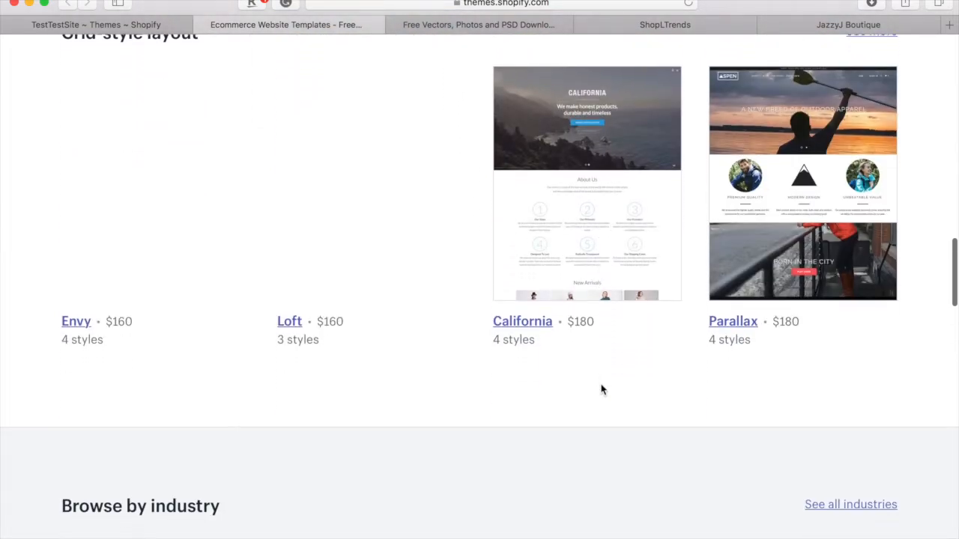
pyautogui.scroll(5, 602, 388)
pyautogui.scroll(10, 601, 389)
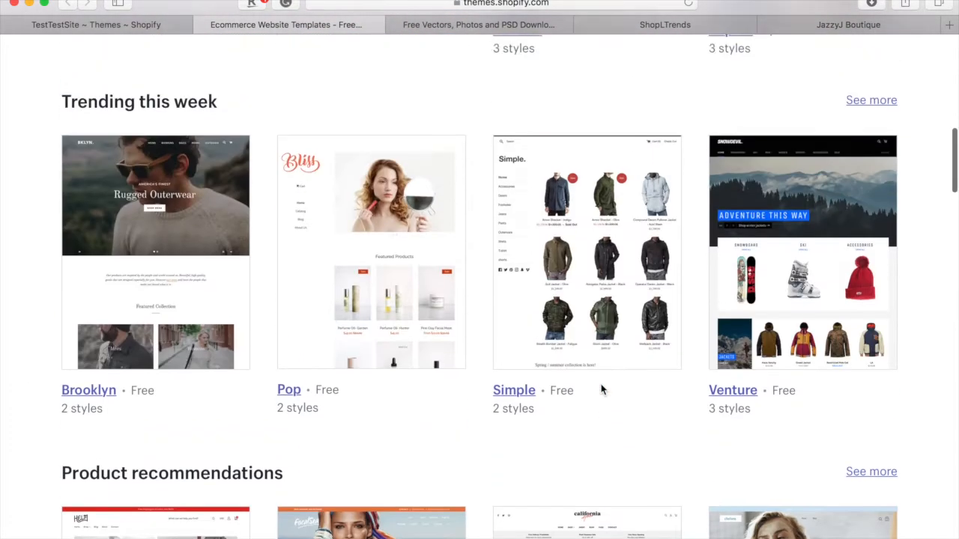
pyautogui.scroll(8, 601, 389)
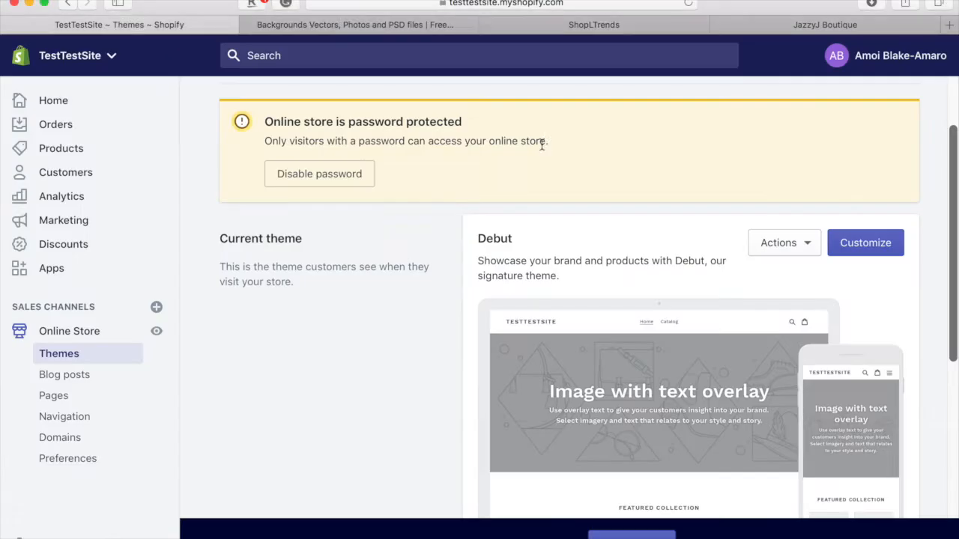
# - Scroll to the current Debut theme and choose Customize for it
pyautogui.scroll(-1, 543, 148)
pyautogui.scroll(2, 542, 149)
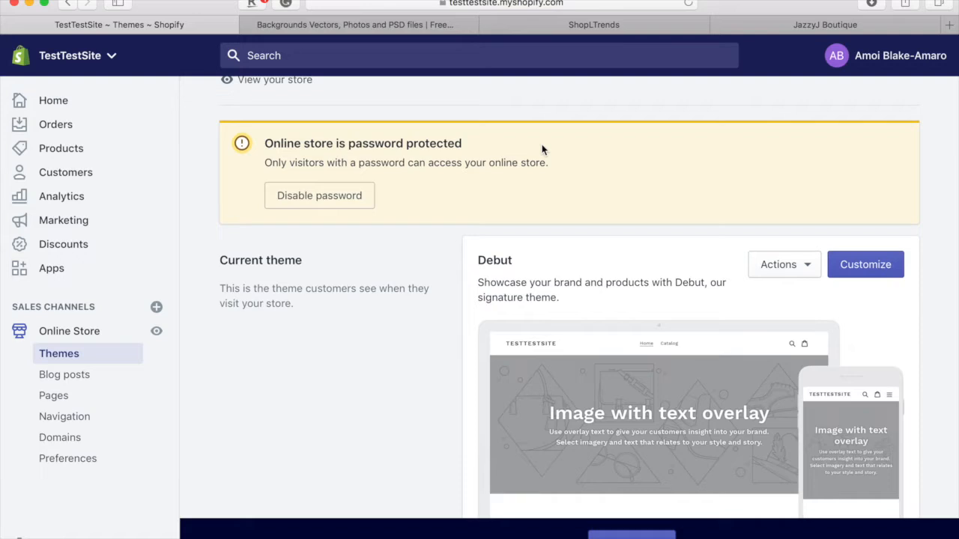
pyautogui.scroll(-3, 536, 249)
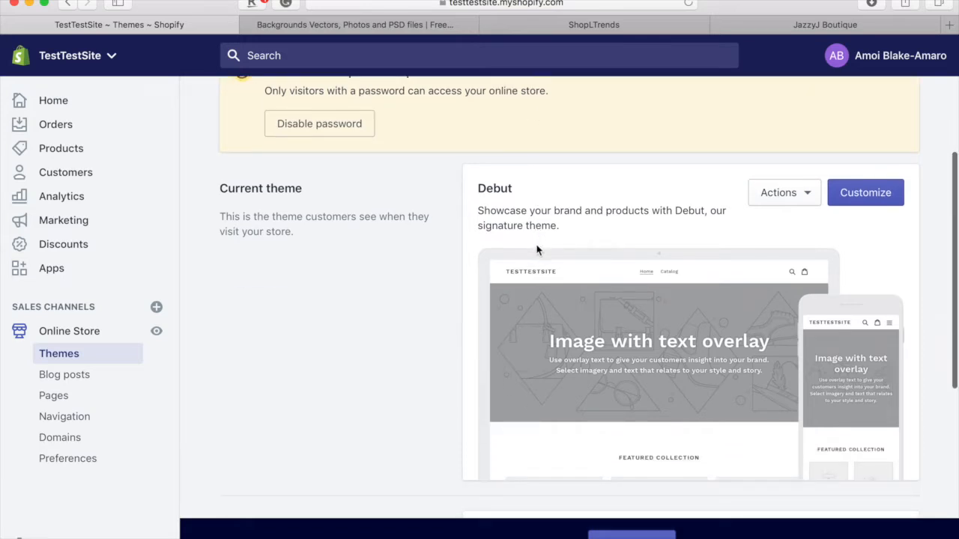
pyautogui.click(866, 198)
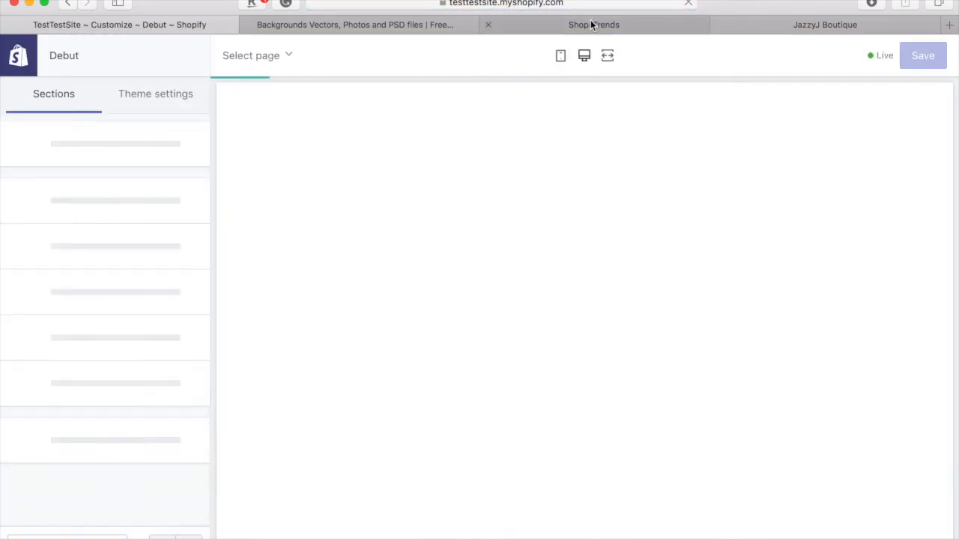
# - Scroll through the ShopLTrends homepage, free-shipping banner and New Trends products, then back up
pyautogui.click(591, 24)
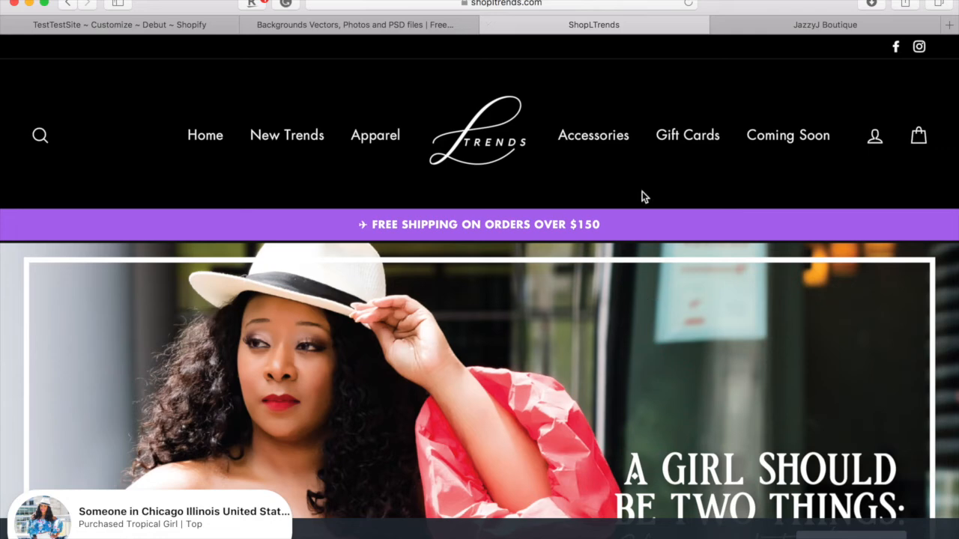
pyautogui.scroll(-5, 567, 227)
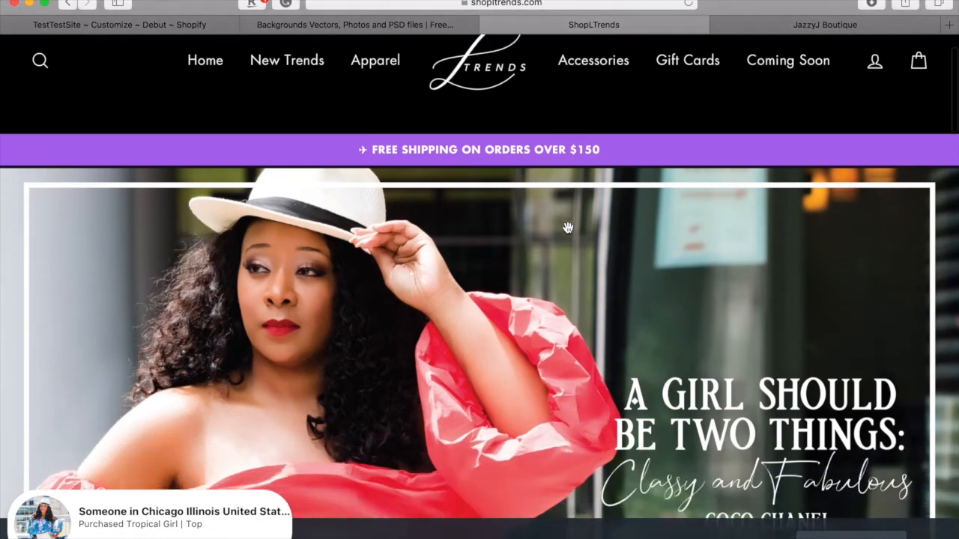
pyautogui.scroll(-5, 568, 233)
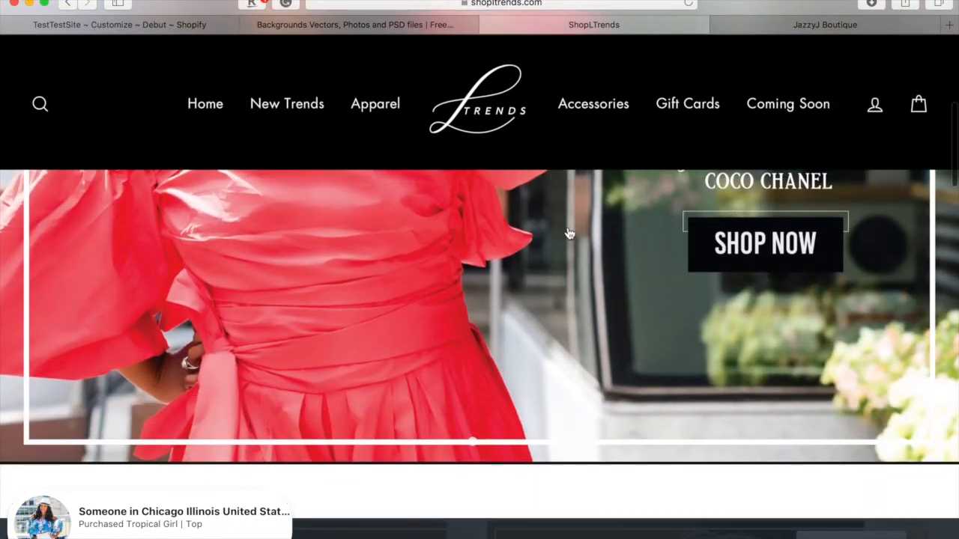
pyautogui.scroll(-5, 568, 233)
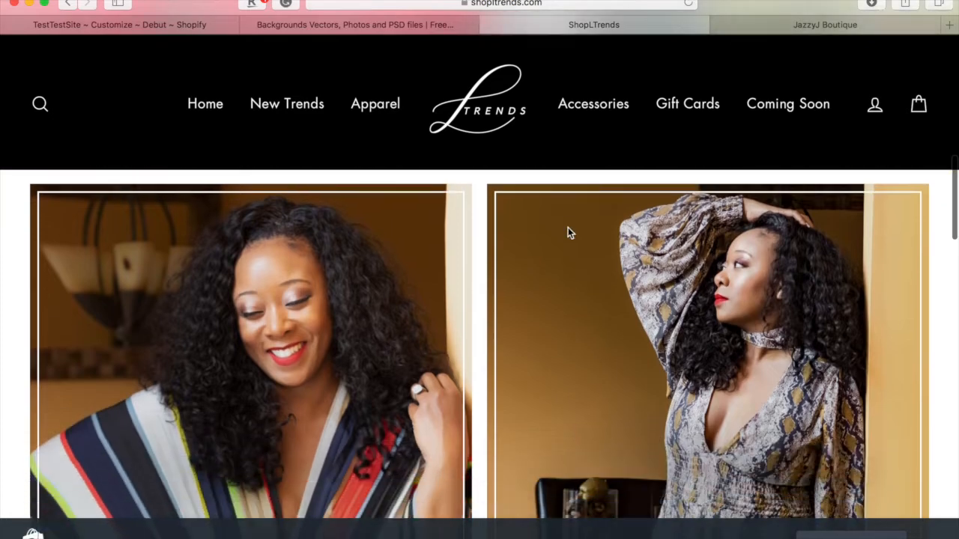
pyautogui.scroll(-5, 568, 235)
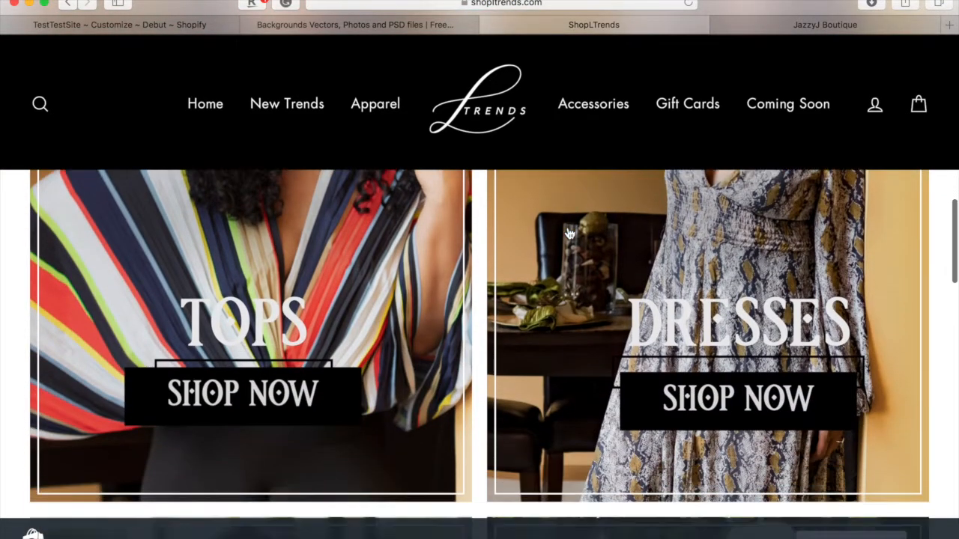
pyautogui.scroll(-5, 568, 233)
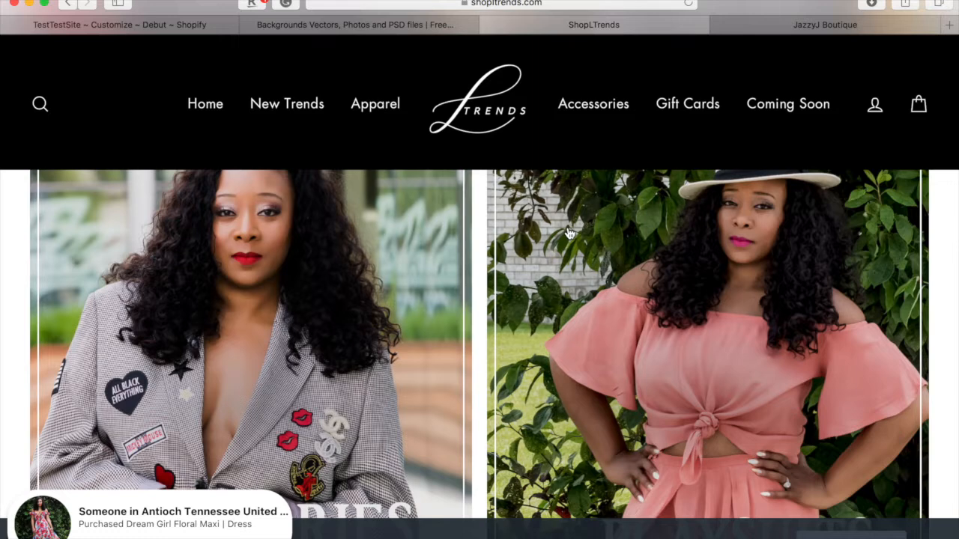
pyautogui.scroll(-5, 649, 261)
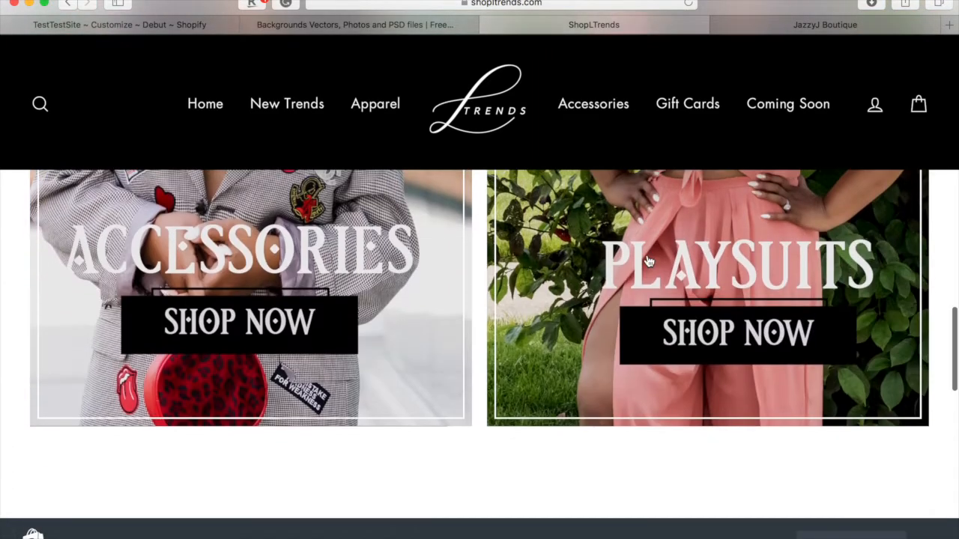
pyautogui.scroll(-5, 648, 260)
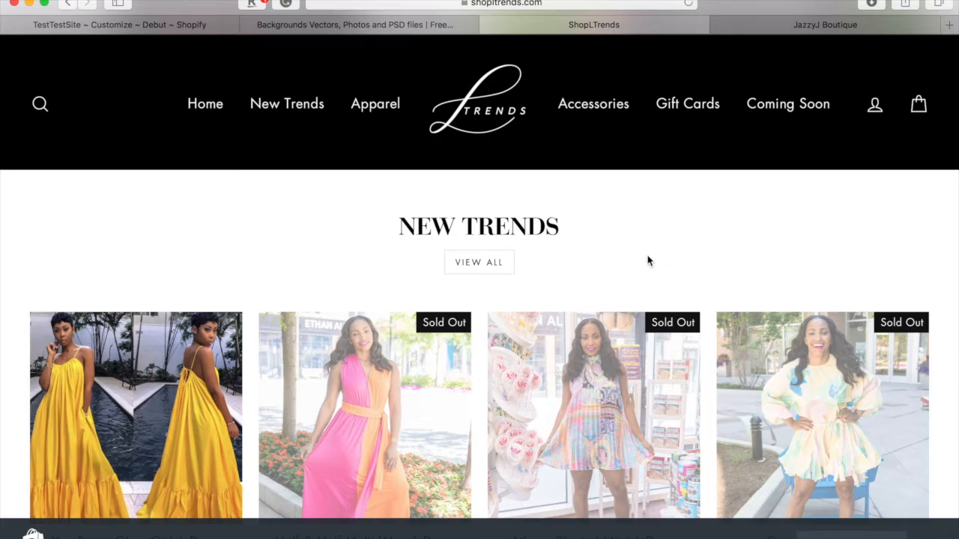
pyautogui.scroll(10, 649, 261)
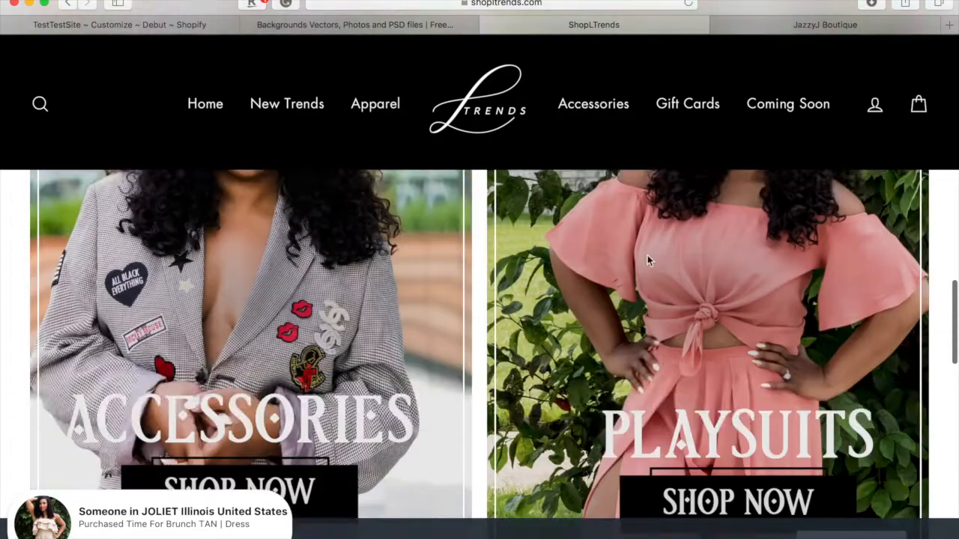
pyautogui.scroll(10, 648, 261)
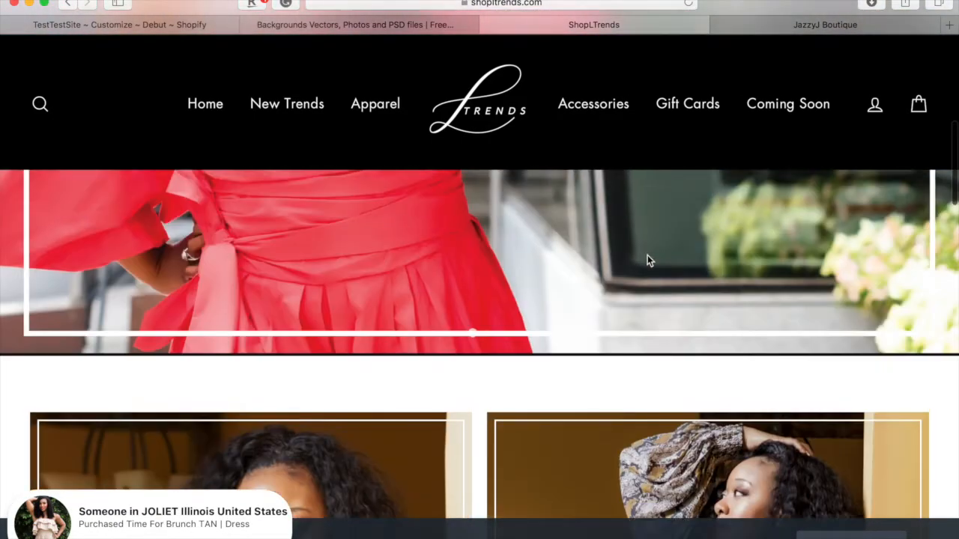
pyautogui.scroll(2, 647, 260)
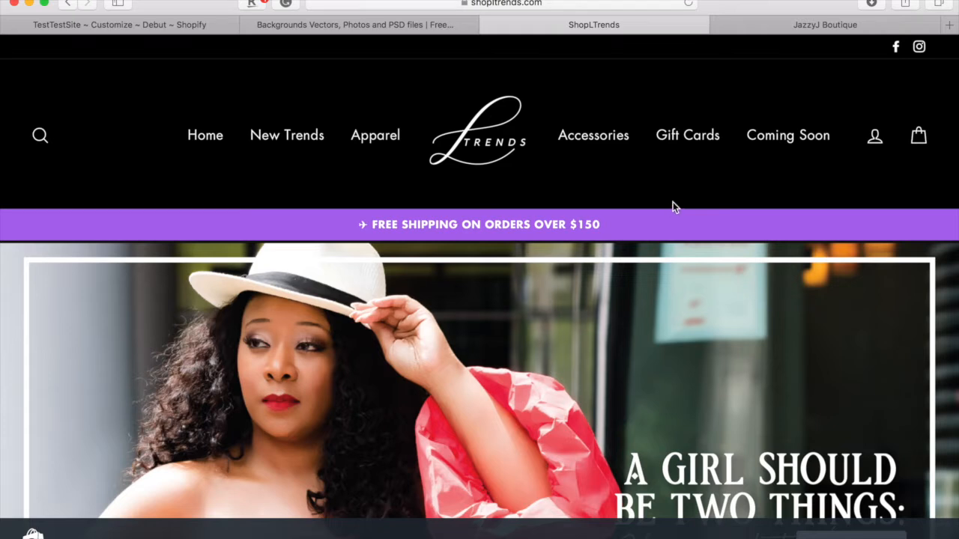
# - Browse JazzyJ Boutique's Featured Collection, Shop Necklaces and Meet the Owner sections, then return to top
pyautogui.click(771, 21)
pyautogui.scroll(-4, 623, 279)
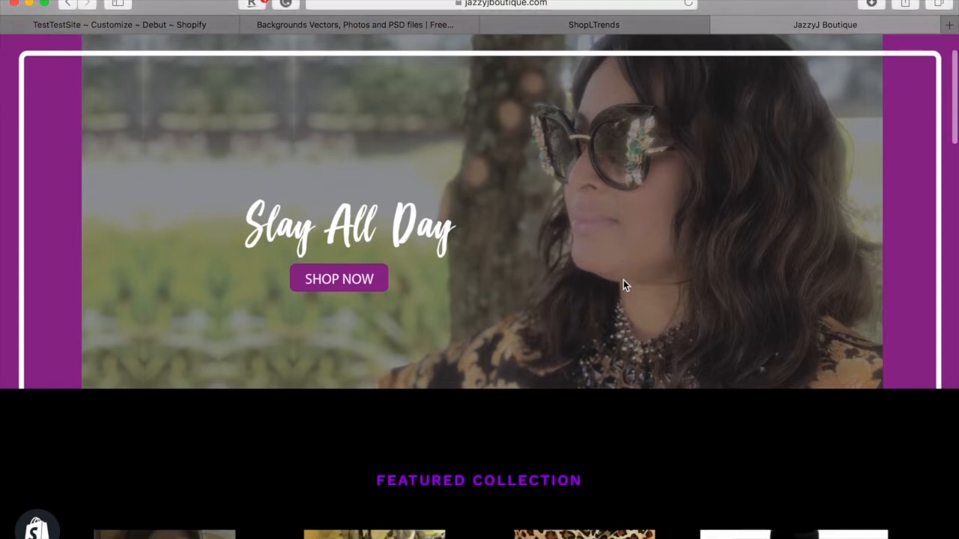
pyautogui.scroll(-3, 623, 283)
pyautogui.scroll(1, 623, 283)
pyautogui.scroll(-1, 623, 283)
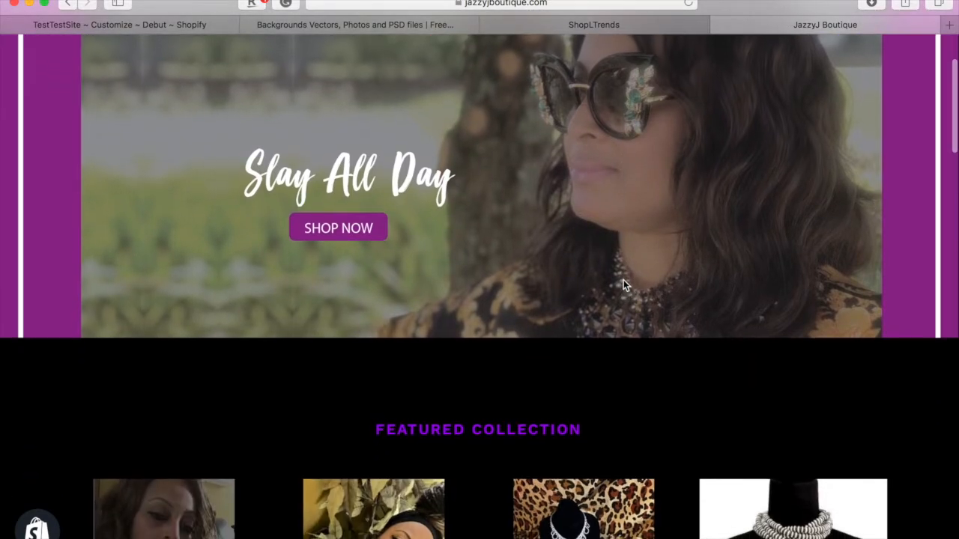
pyautogui.scroll(-10, 624, 283)
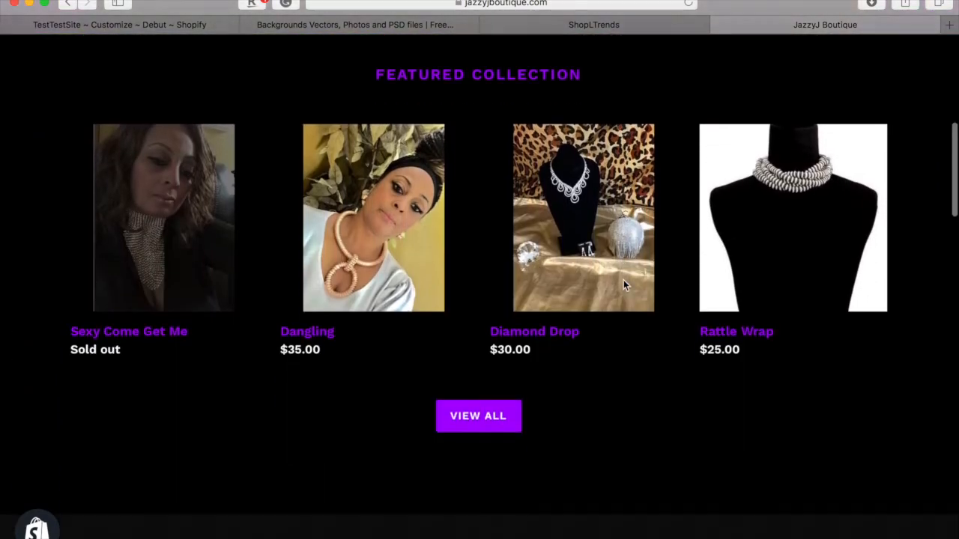
pyautogui.scroll(-20, 624, 283)
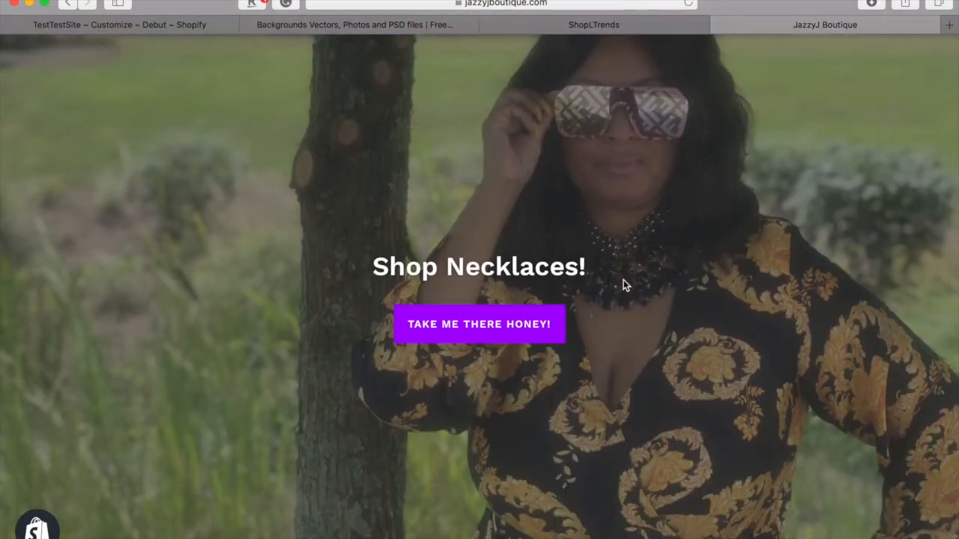
pyautogui.scroll(-7, 623, 285)
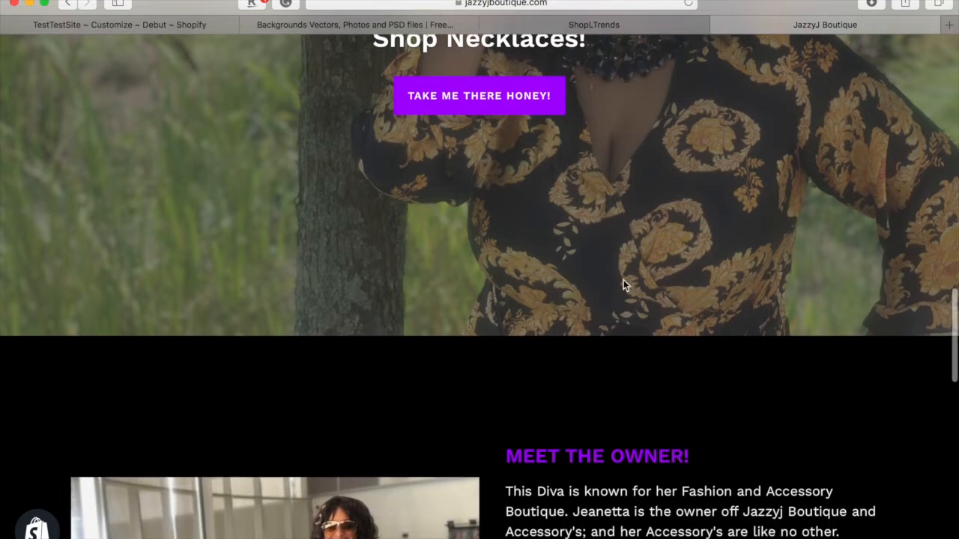
pyautogui.scroll(-7, 624, 283)
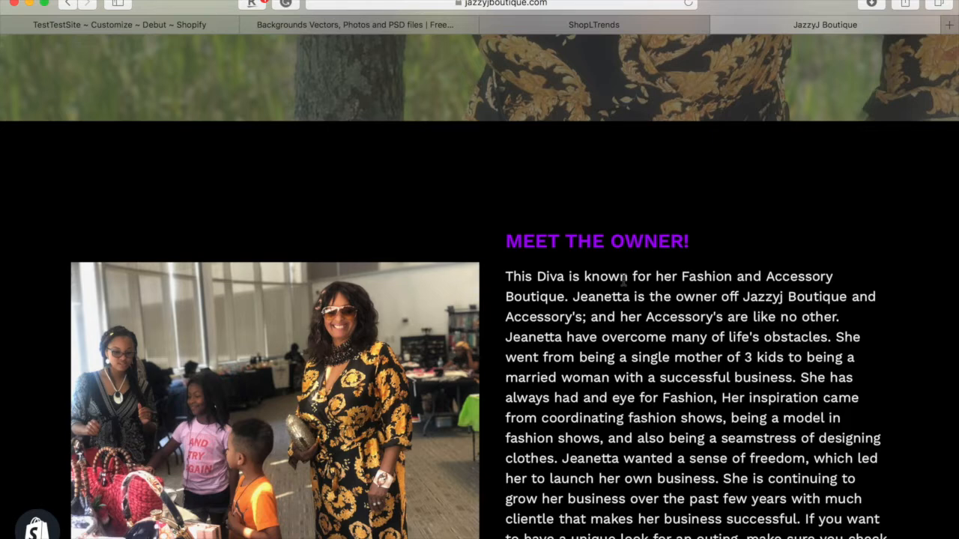
pyautogui.scroll(9, 628, 311)
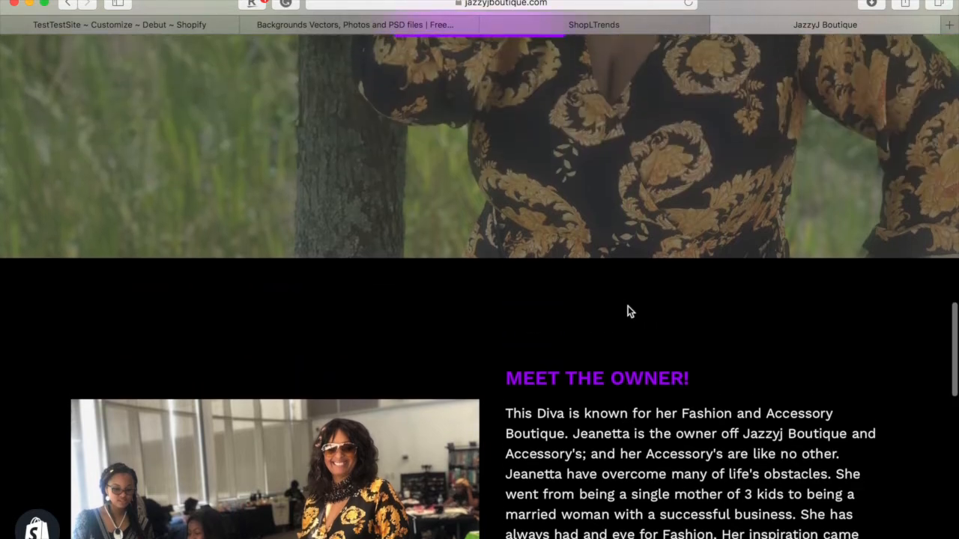
pyautogui.scroll(3, 627, 312)
pyautogui.scroll(2, 628, 307)
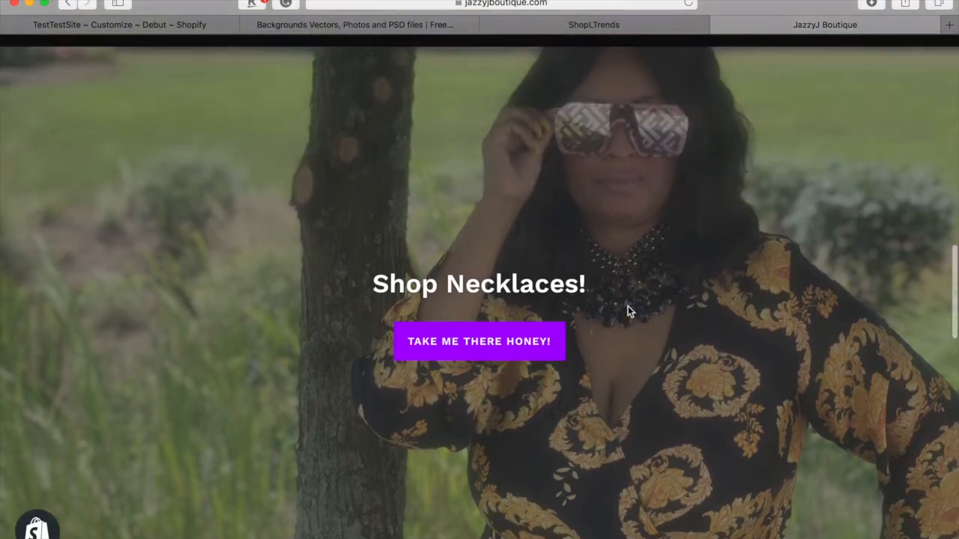
pyautogui.scroll(4, 628, 308)
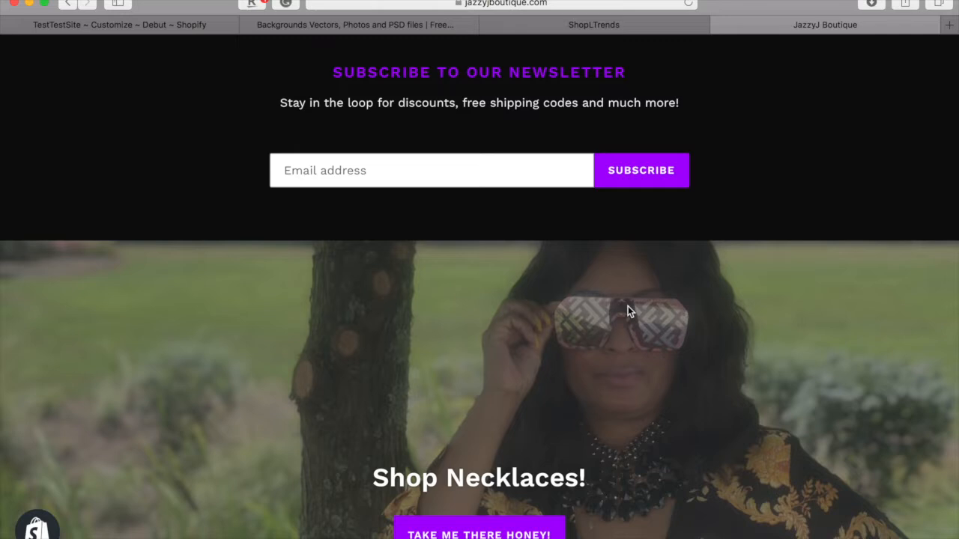
pyautogui.scroll(8, 627, 309)
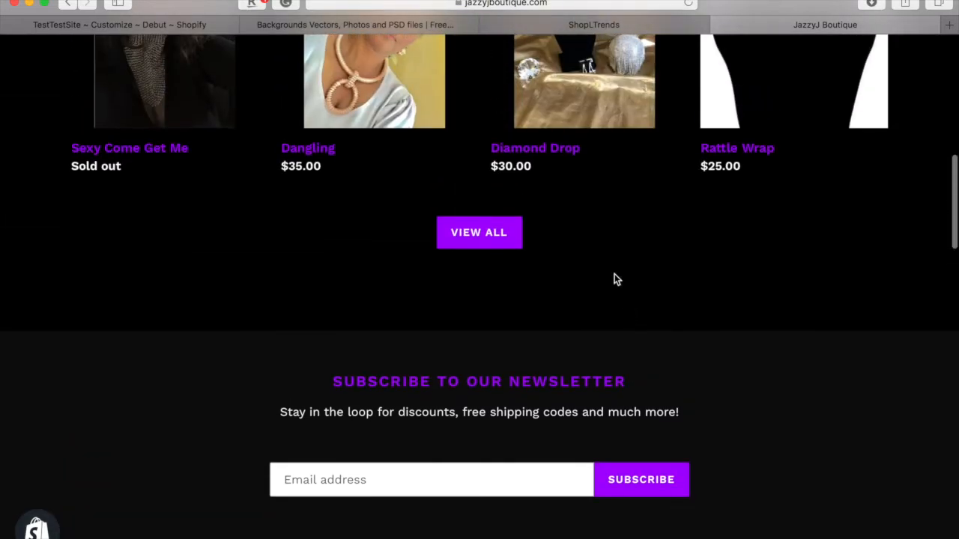
pyautogui.scroll(5, 628, 307)
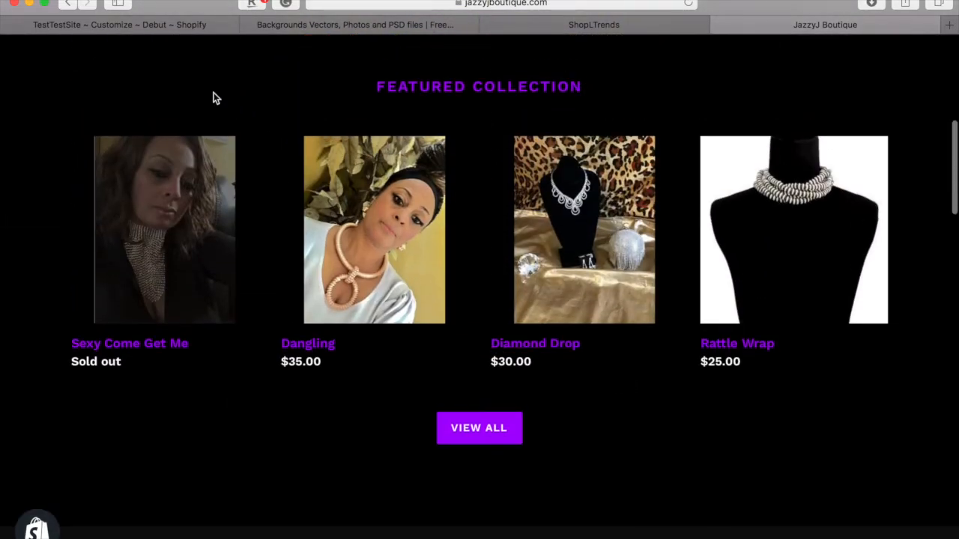
# - Scroll the Debut editor preview from the default home page sections down to the footer and back
pyautogui.click(166, 25)
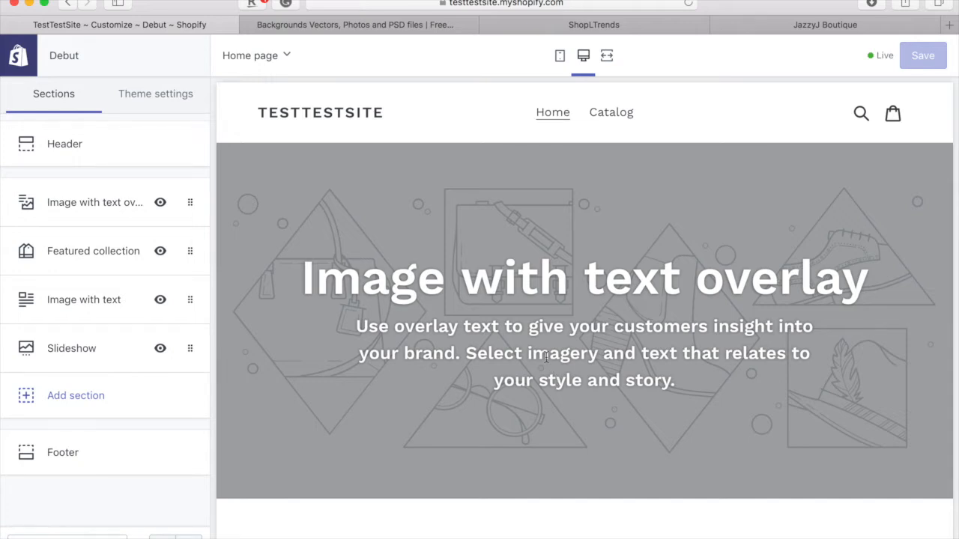
pyautogui.scroll(-4, 582, 412)
pyautogui.scroll(-15, 581, 414)
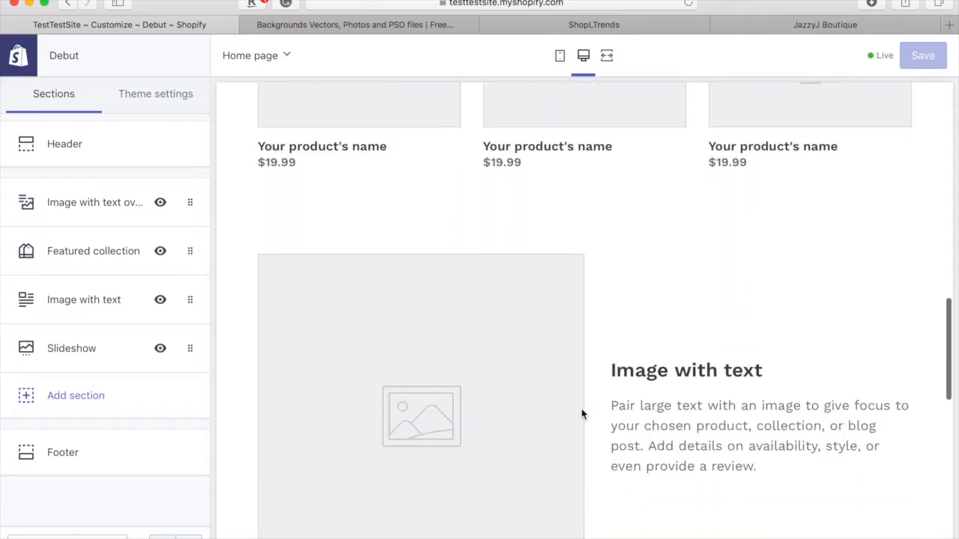
pyautogui.scroll(-20, 581, 414)
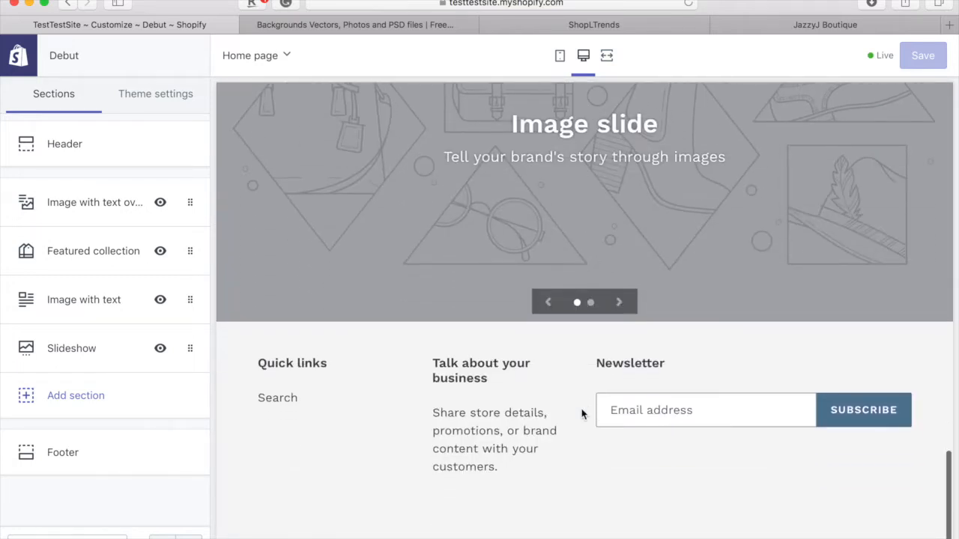
pyautogui.scroll(-2, 581, 414)
pyautogui.scroll(15, 581, 414)
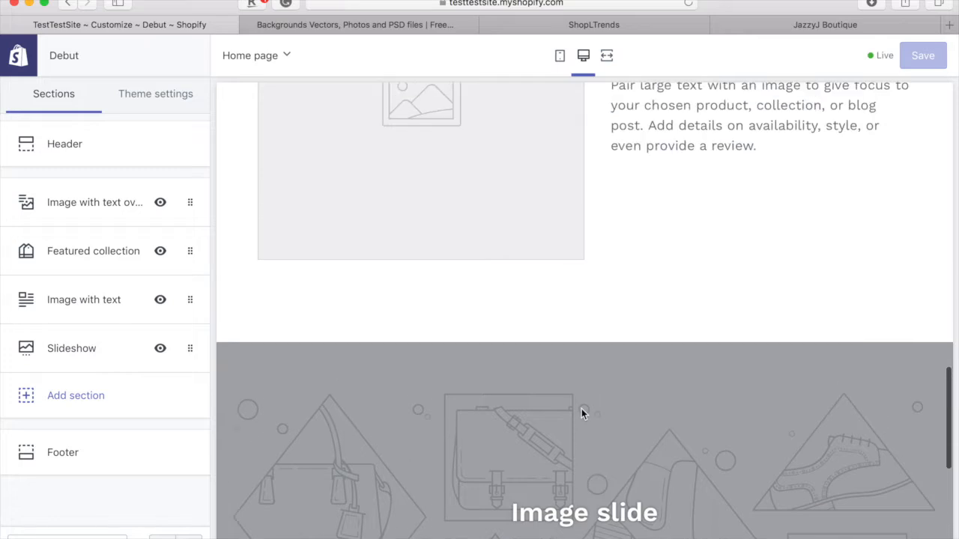
pyautogui.scroll(5, 581, 414)
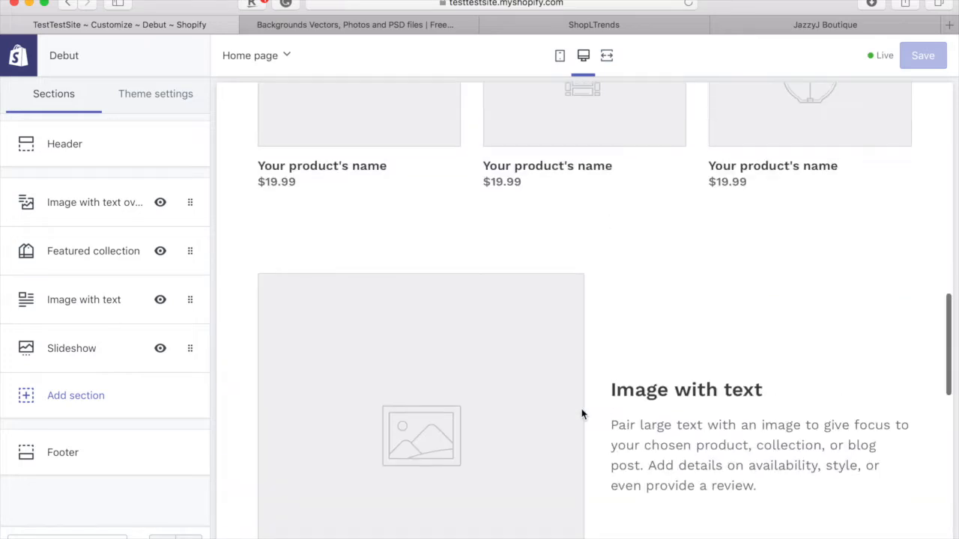
pyautogui.scroll(10, 581, 415)
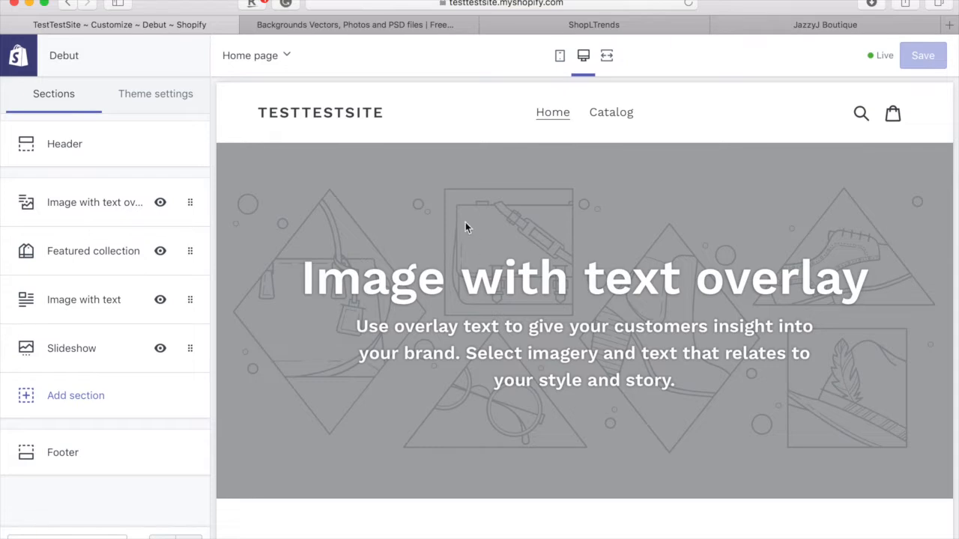
# - Browse the Freepik backgrounds search results, then return to the Shopify Customize tab
pyautogui.click(364, 27)
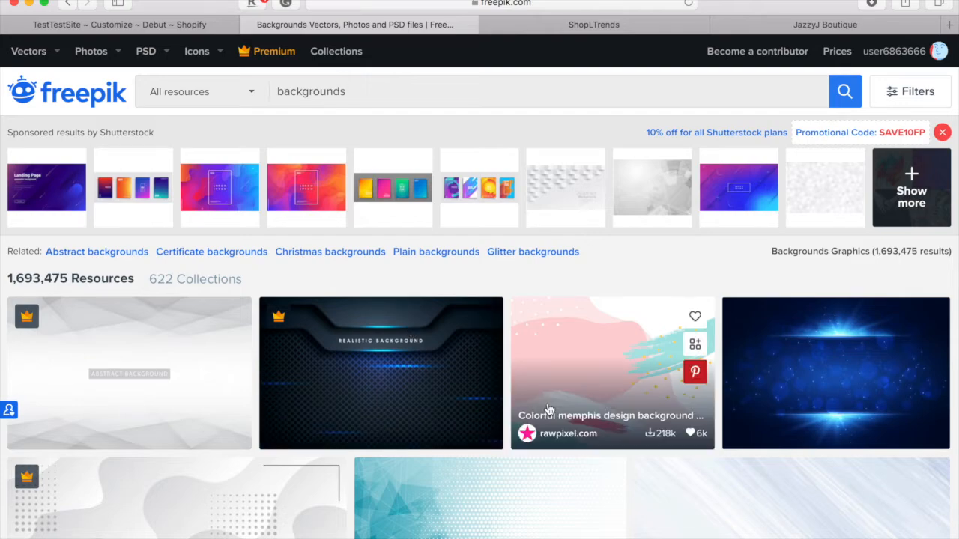
pyautogui.scroll(-10, 549, 409)
pyautogui.scroll(-10, 549, 409)
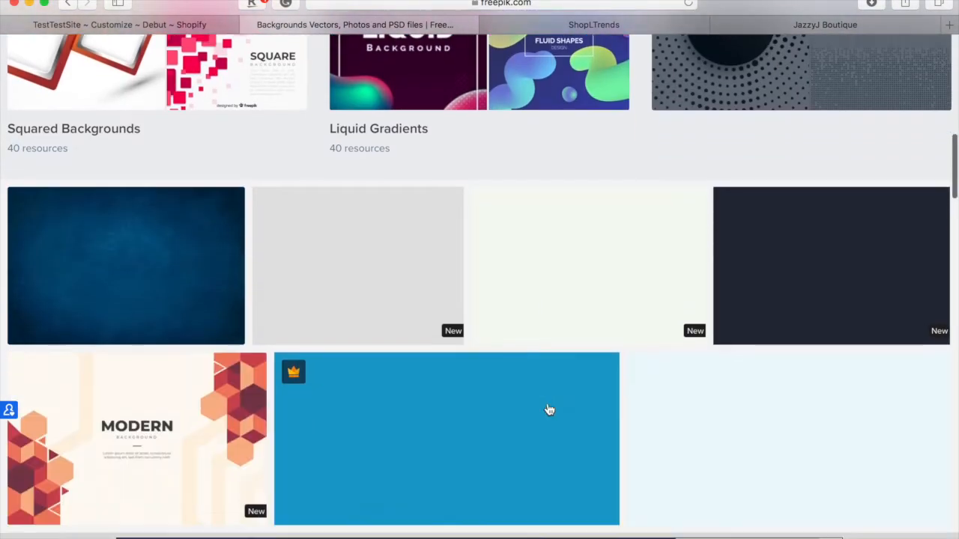
pyautogui.scroll(-5, 549, 410)
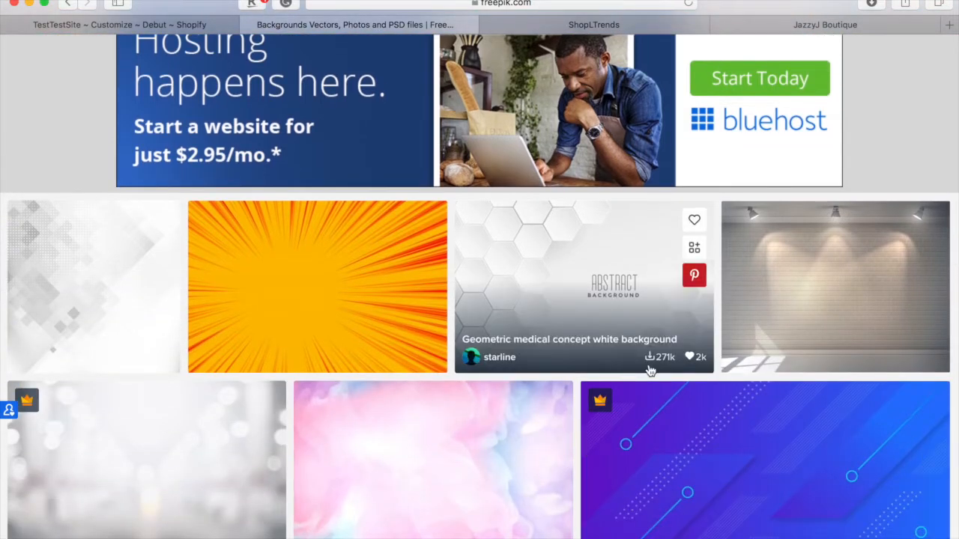
pyautogui.scroll(-5, 641, 359)
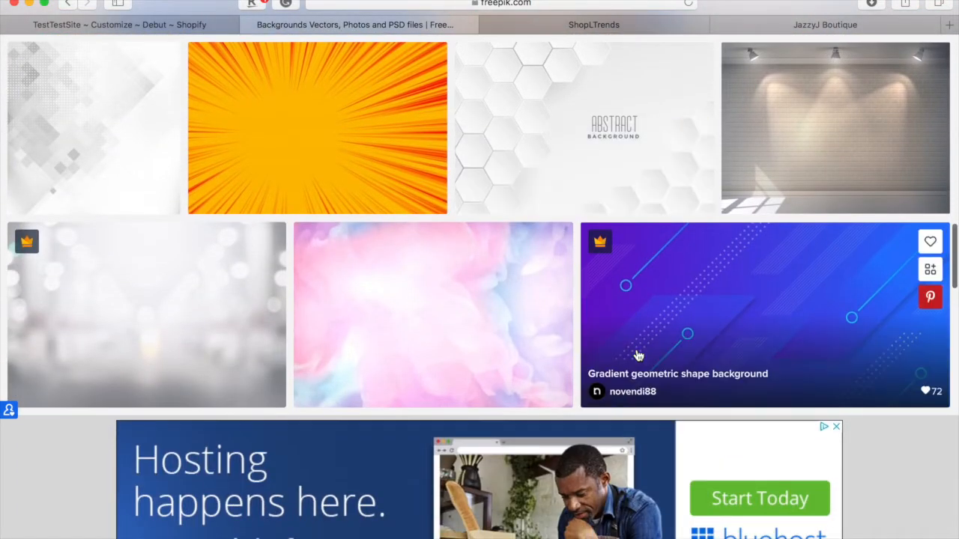
pyautogui.scroll(-12, 638, 355)
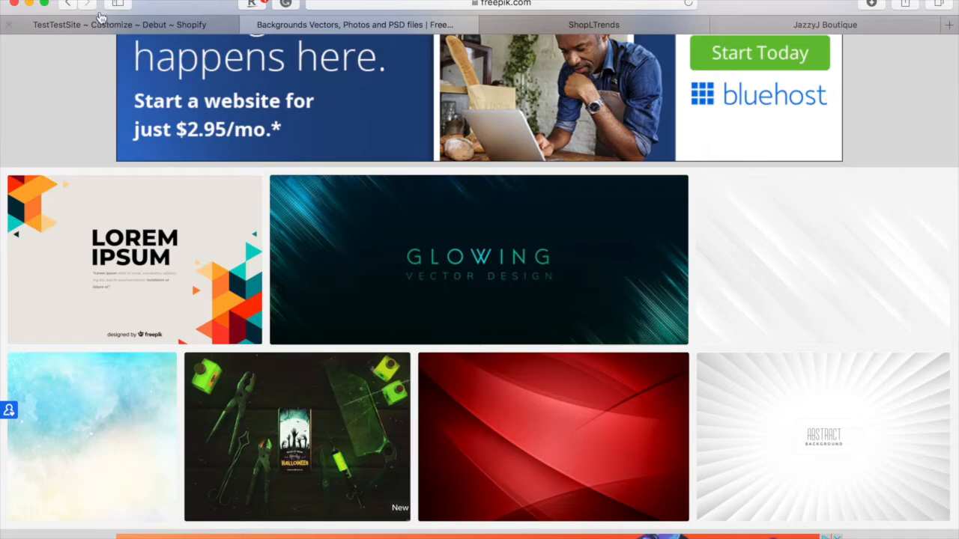
pyautogui.click(111, 27)
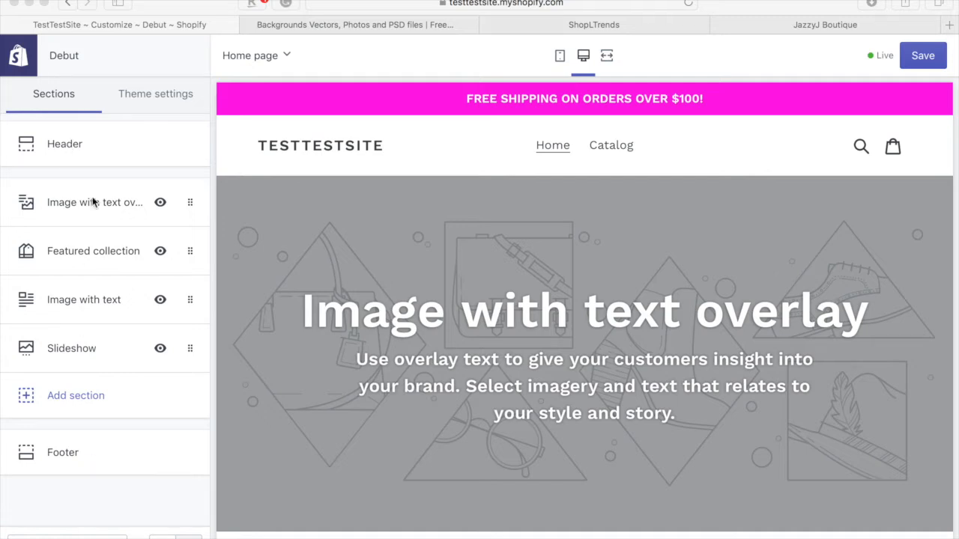
# - Open the Header settings and toggle whether the announcement bar is shown
pyautogui.click(99, 161)
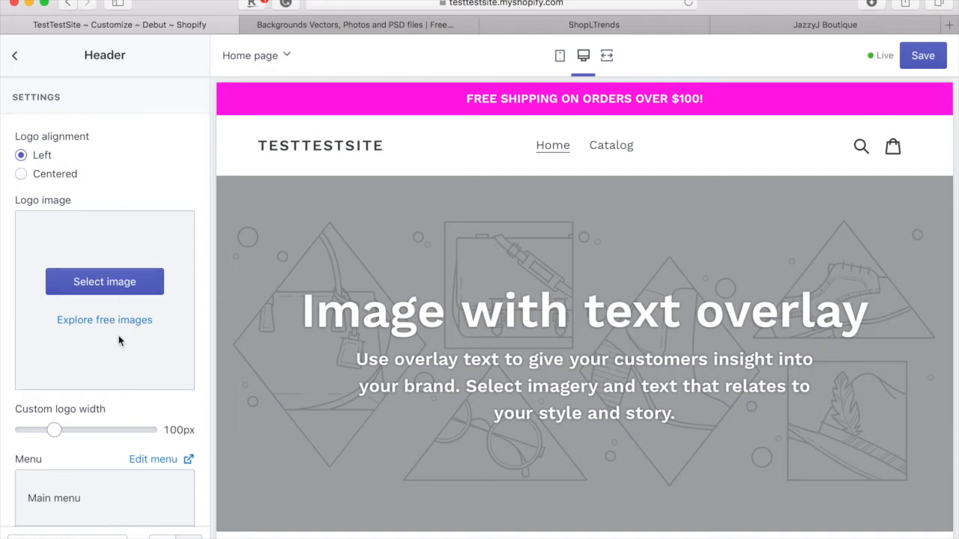
pyautogui.scroll(-5, 123, 345)
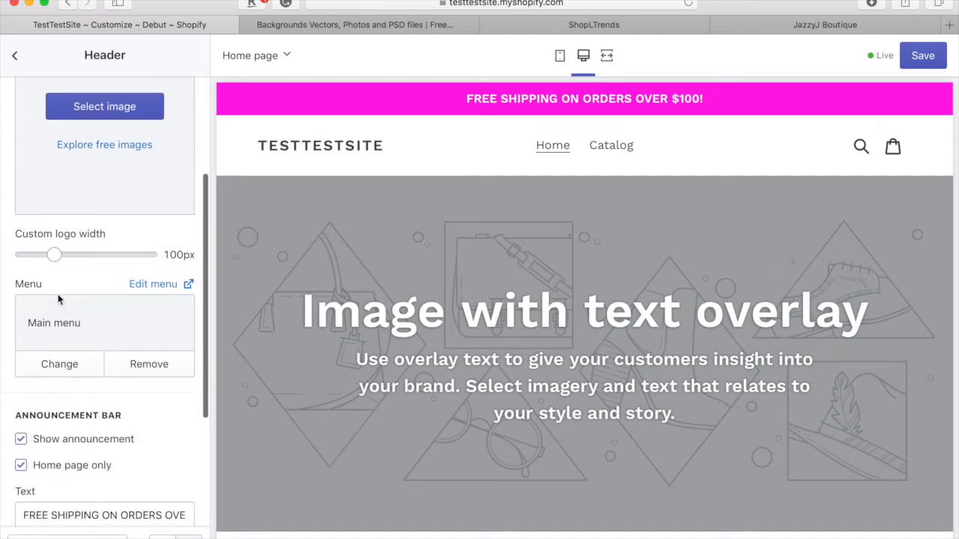
pyautogui.scroll(-3, 131, 358)
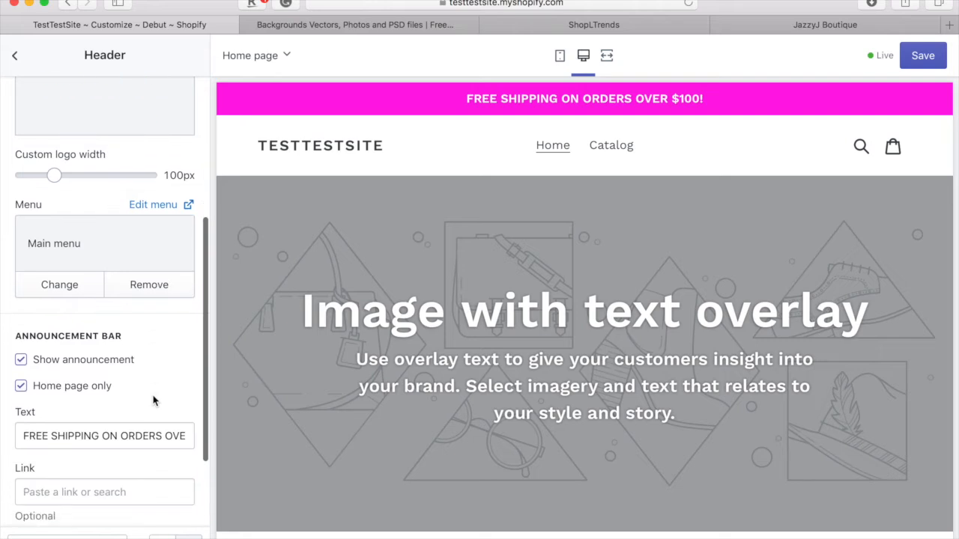
pyautogui.click(105, 358)
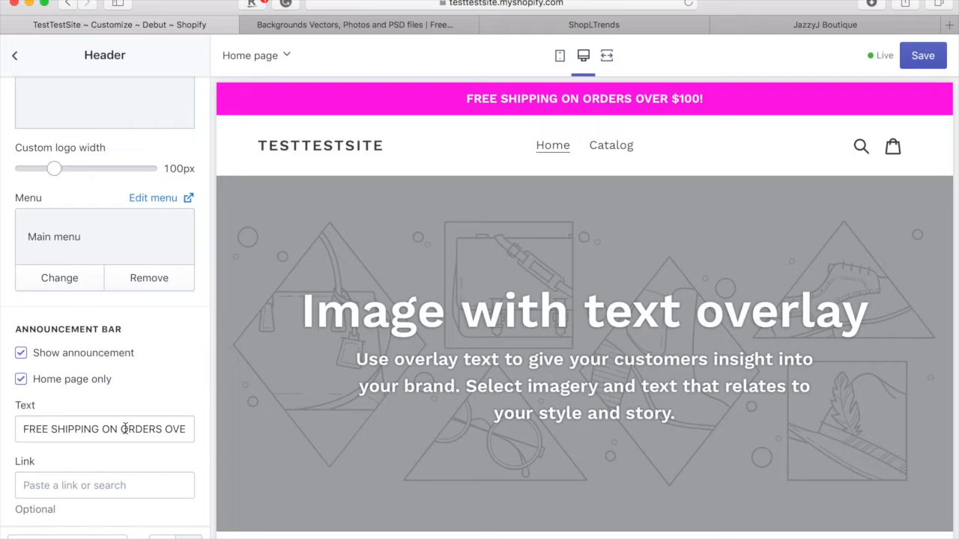
# - Limit the announcement bar to the home page and check its Link suggestions without choosing one
pyautogui.scroll(-3, 133, 398)
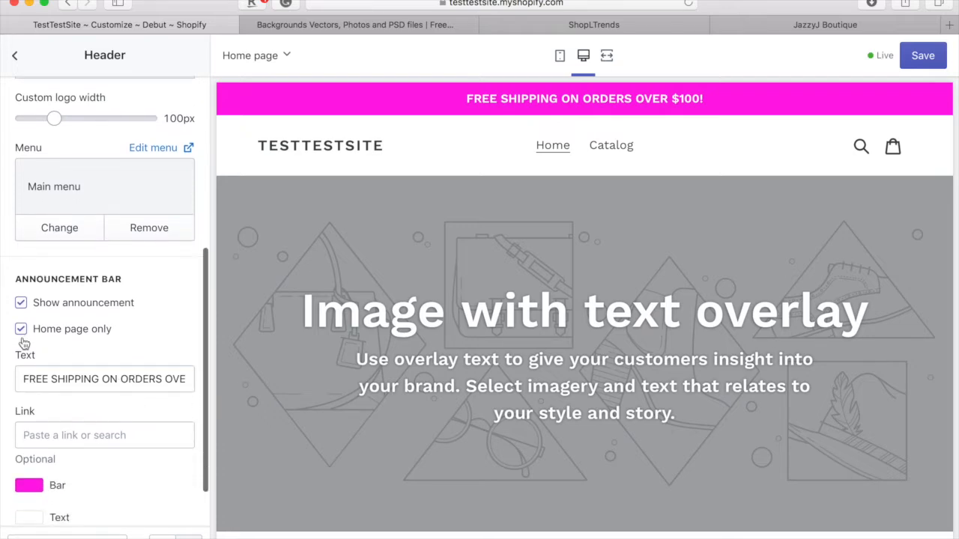
pyautogui.click(22, 330)
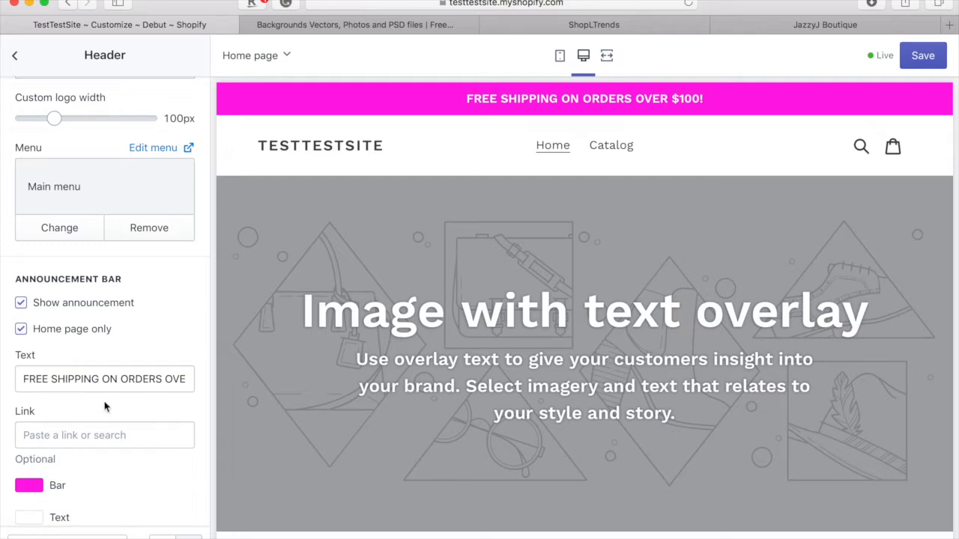
pyautogui.scroll(-2, 96, 448)
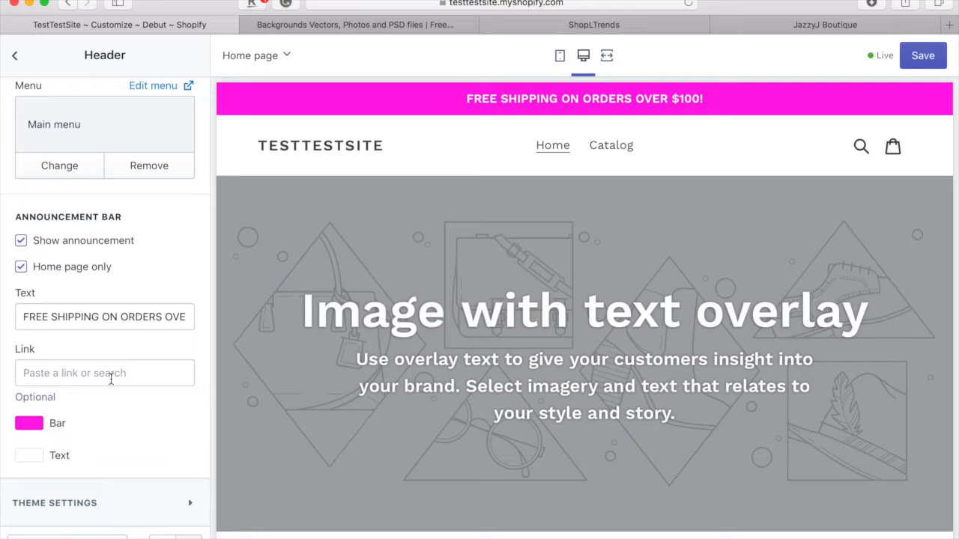
pyautogui.click(111, 379)
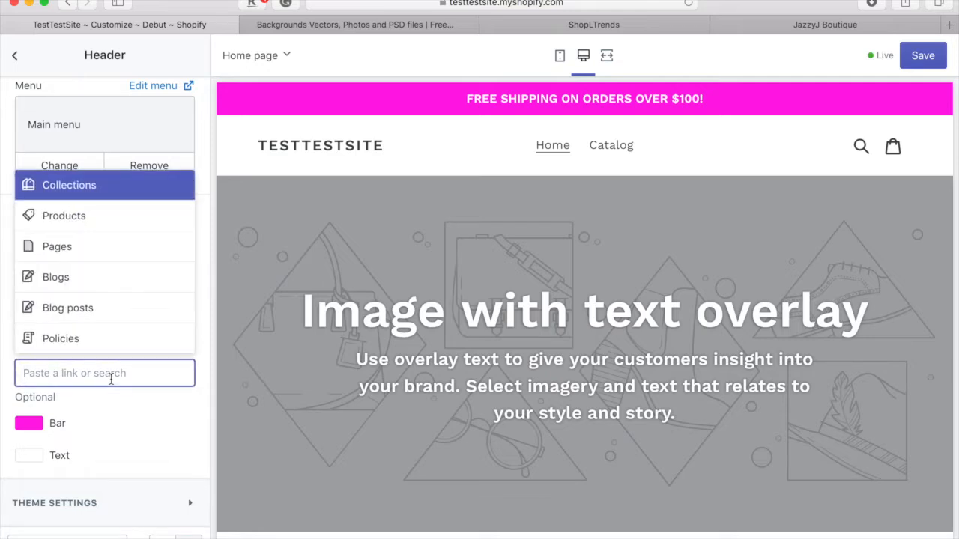
pyautogui.click(111, 406)
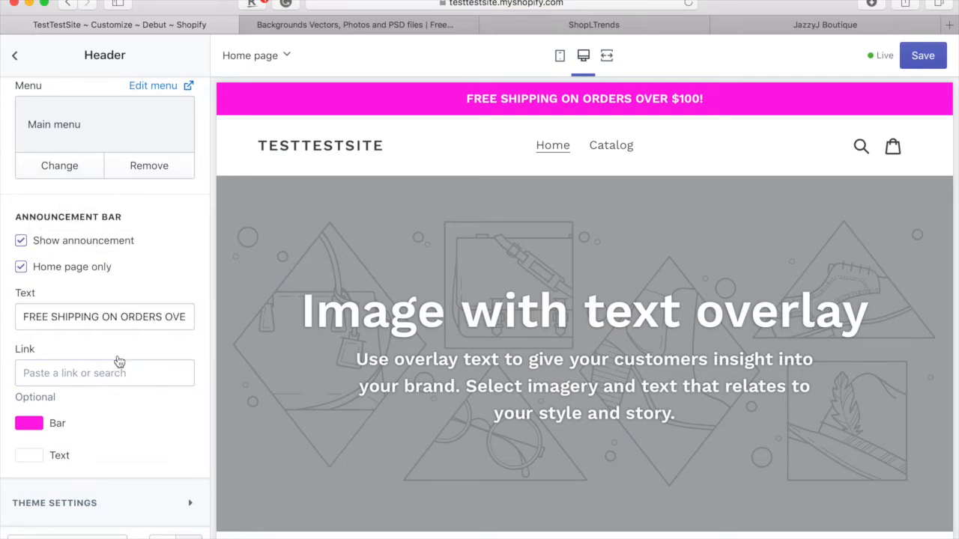
pyautogui.scroll(5, 120, 362)
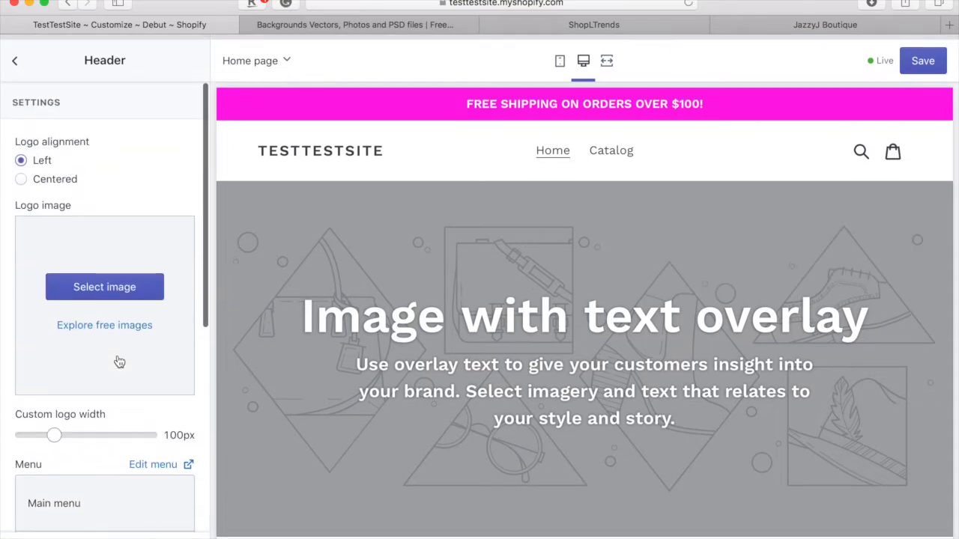
# - Open Image with text overlay from the Sections list, showing Middle alignment, Full width and Medium height
pyautogui.click(14, 60)
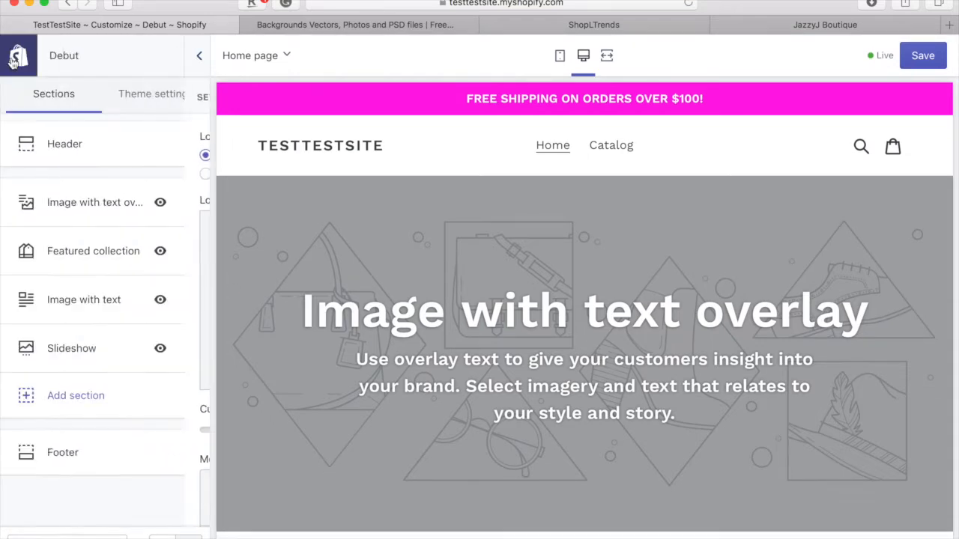
pyautogui.click(85, 208)
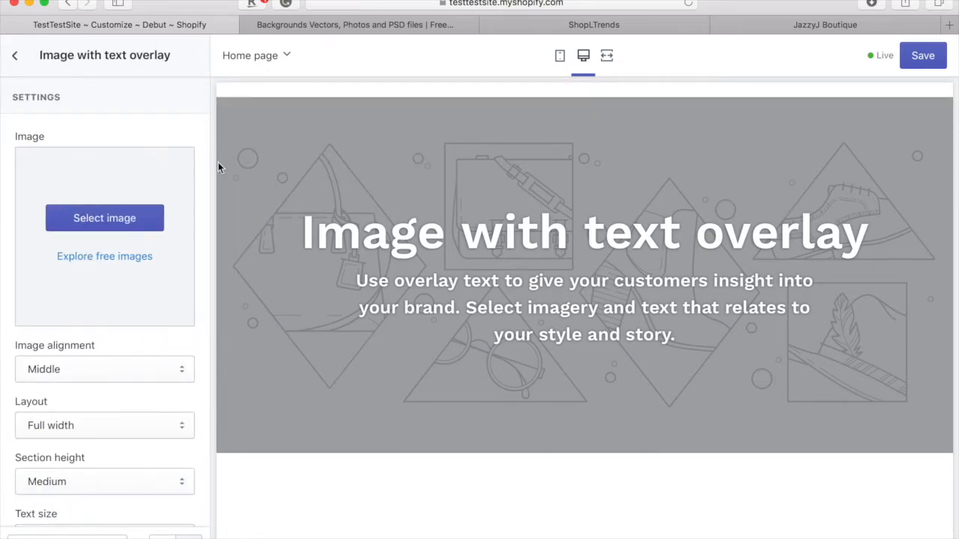
pyautogui.scroll(-10, 361, 318)
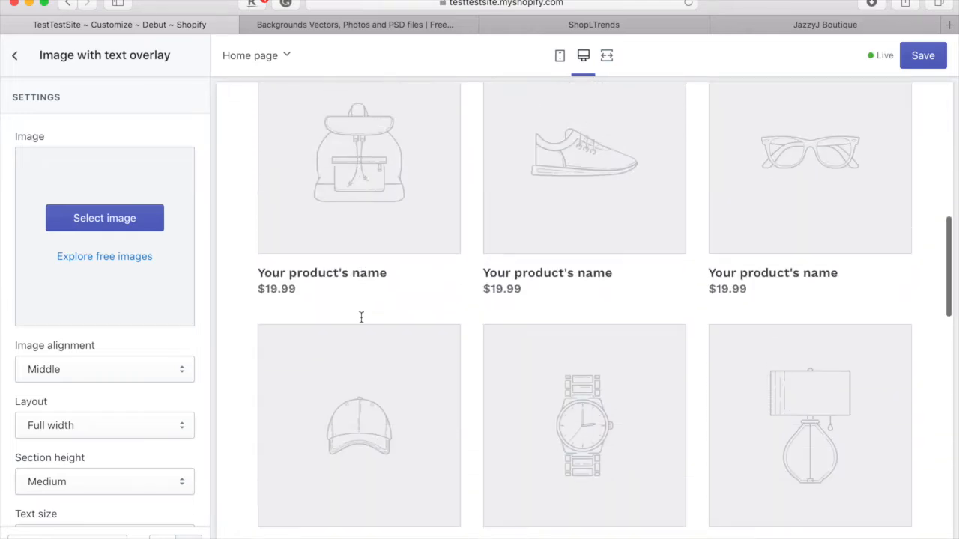
pyautogui.scroll(10, 361, 318)
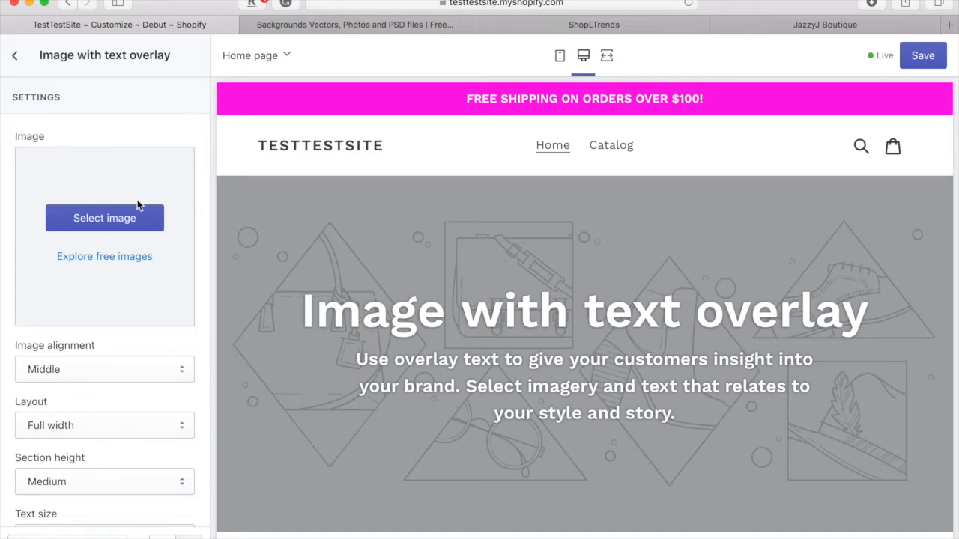
# - Upload 1248.jpg from the fashion-store-banner-template folder and use it as the banner image
pyautogui.click(101, 232)
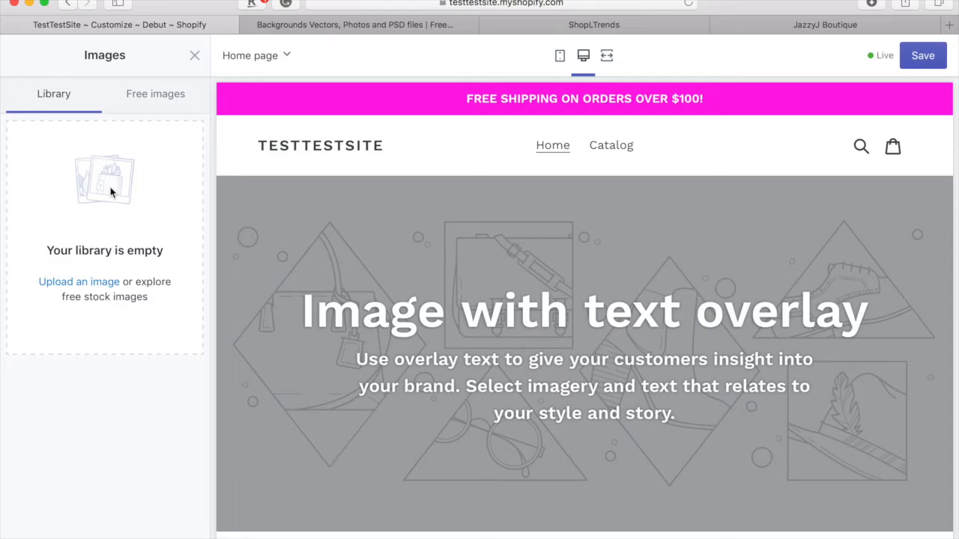
pyautogui.click(69, 534)
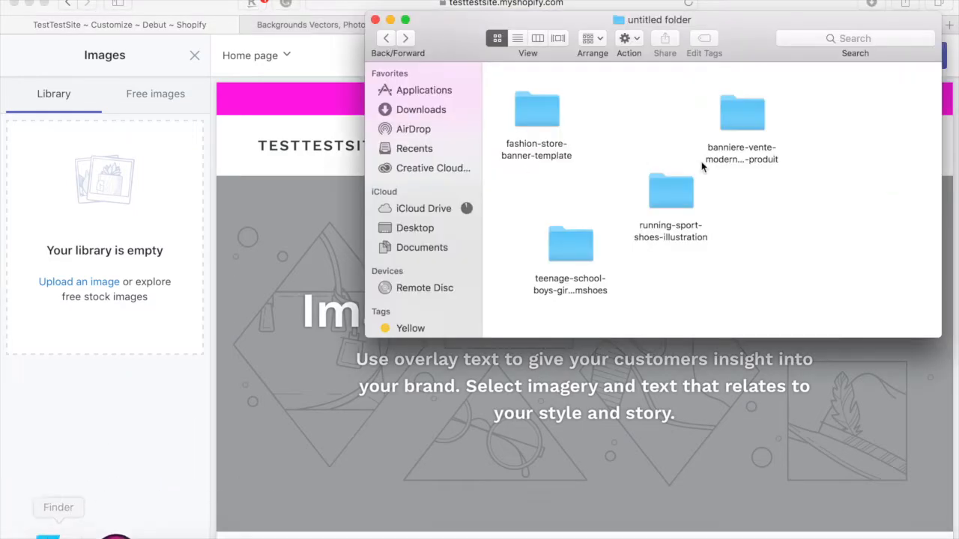
pyautogui.doubleClick(519, 120)
pyautogui.moveTo(612, 107); pyautogui.dragTo(120, 247)
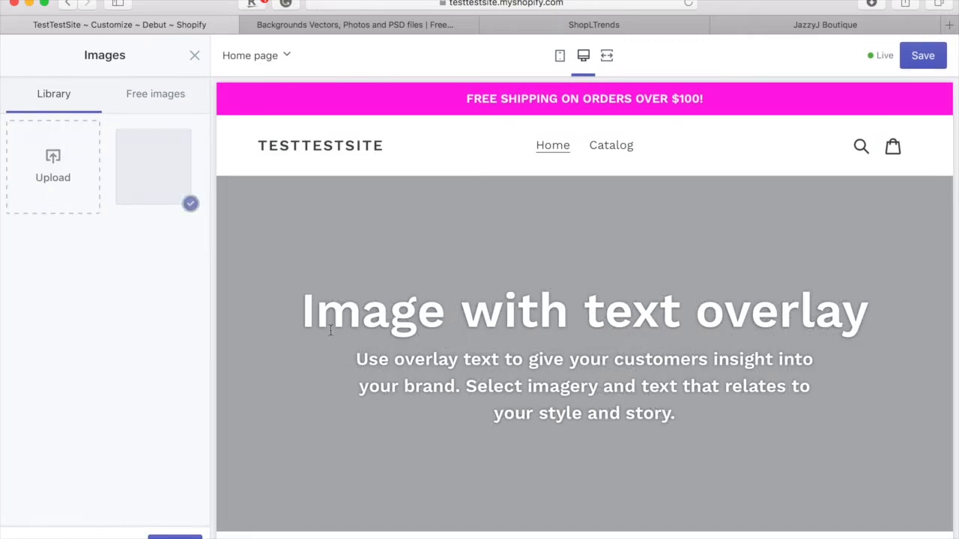
pyautogui.scroll(-2, 373, 257)
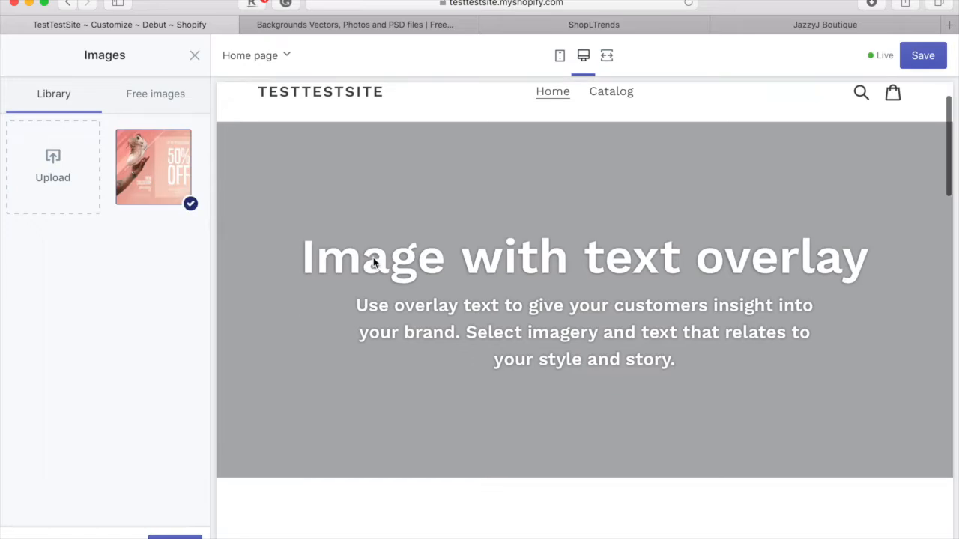
pyautogui.scroll(2, 655, 321)
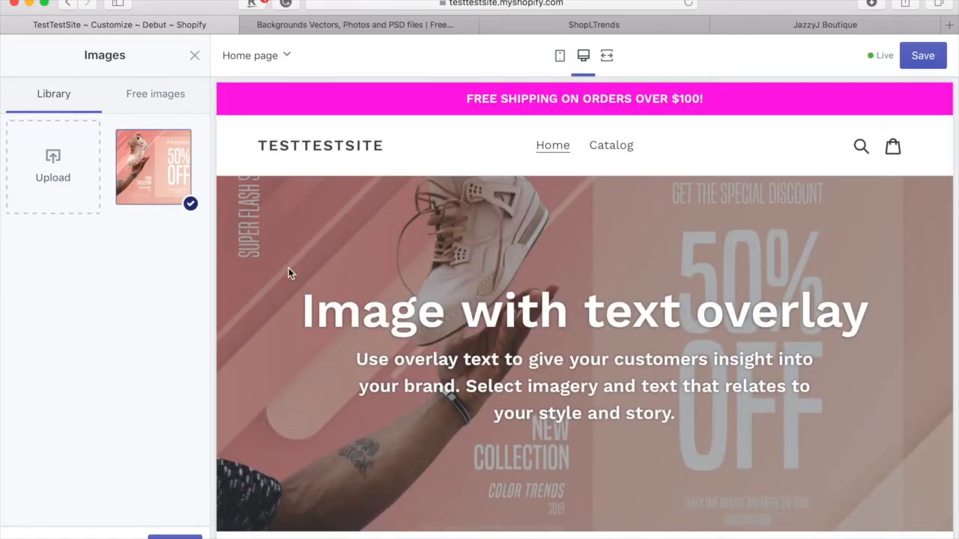
pyautogui.click(175, 537)
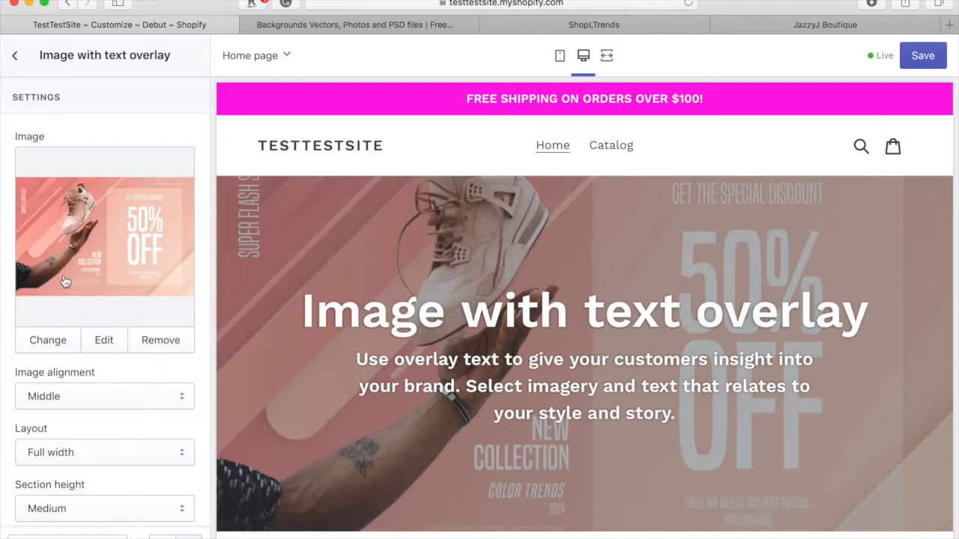
# - Clear the banner's Heading field
pyautogui.scroll(-2, 97, 358)
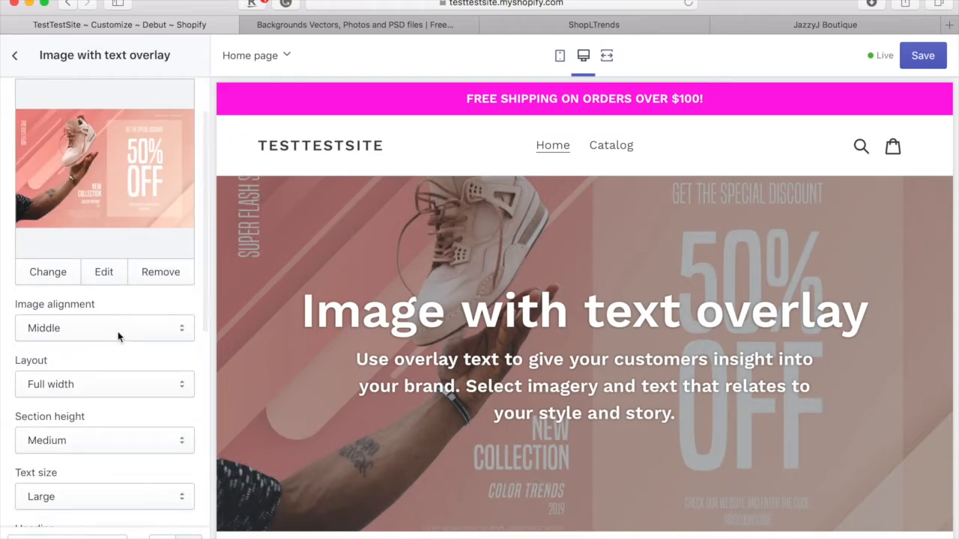
pyautogui.scroll(-1, 118, 336)
pyautogui.scroll(-1, 118, 337)
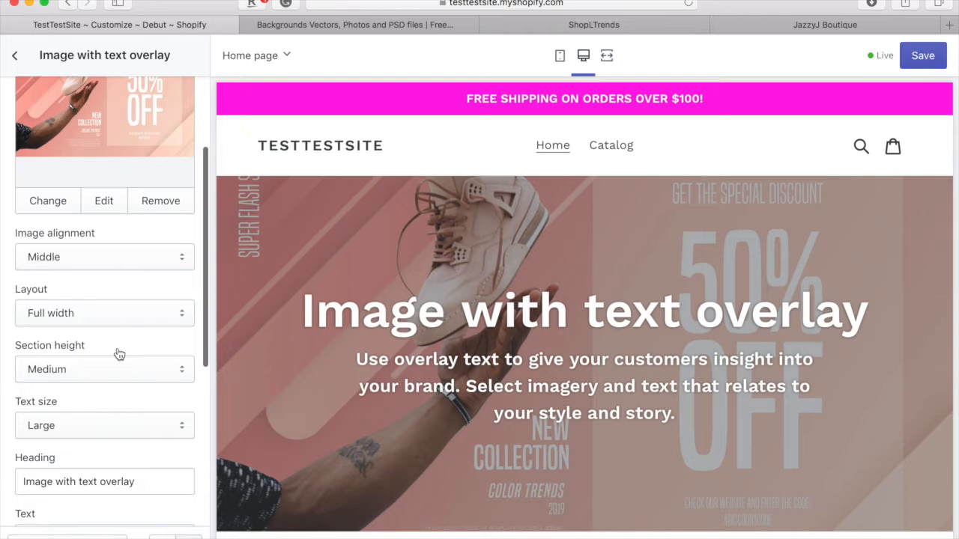
pyautogui.scroll(-5, 117, 352)
pyautogui.scroll(2, 118, 353)
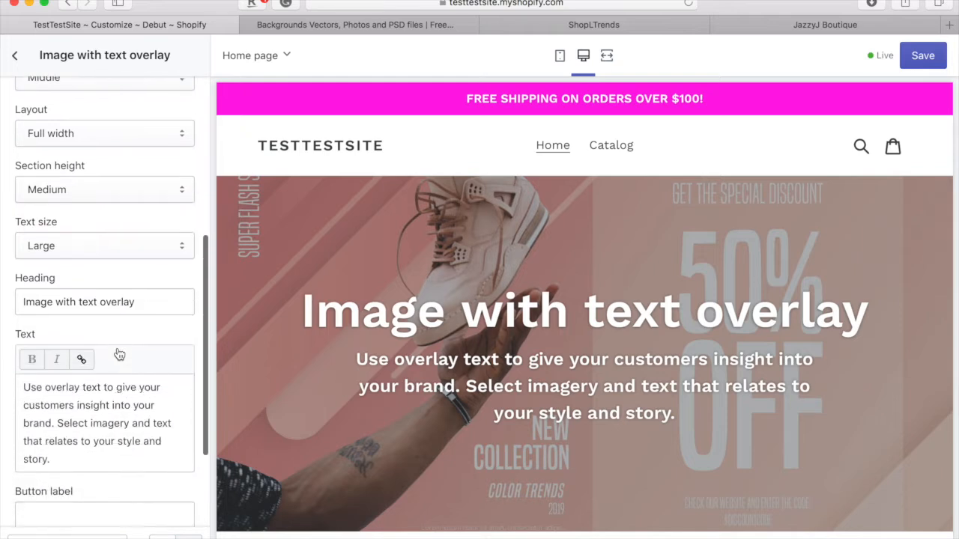
pyautogui.tripleClick(100, 300)
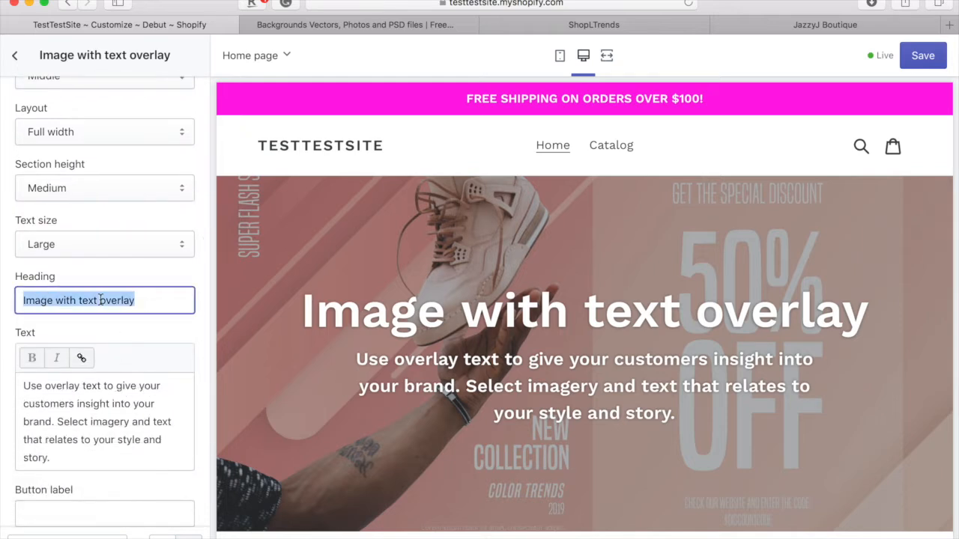
pyautogui.press('BackSpace')
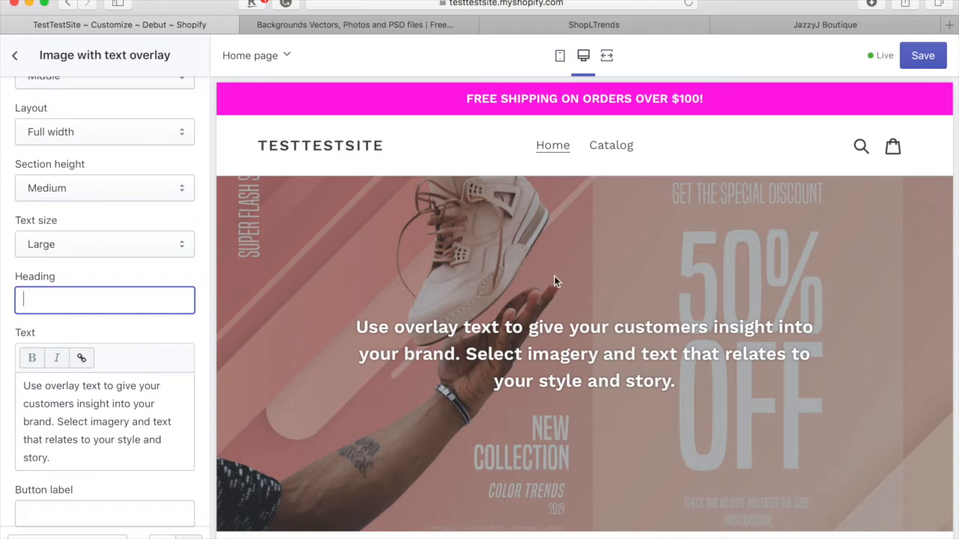
# - Delete the banner's description paragraph so the sneaker image shows without text
pyautogui.moveTo(66, 462); pyautogui.dragTo(2, 365)
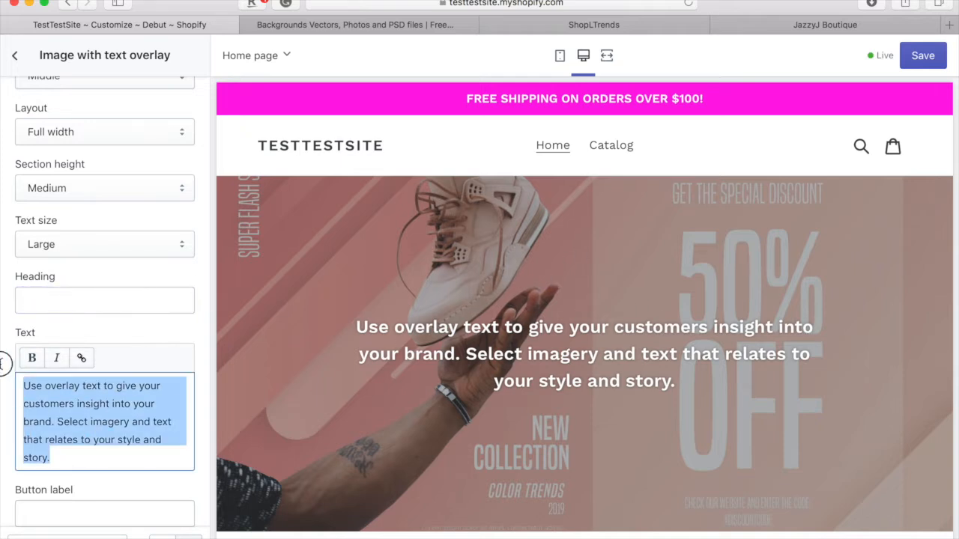
pyautogui.press('BackSpace')
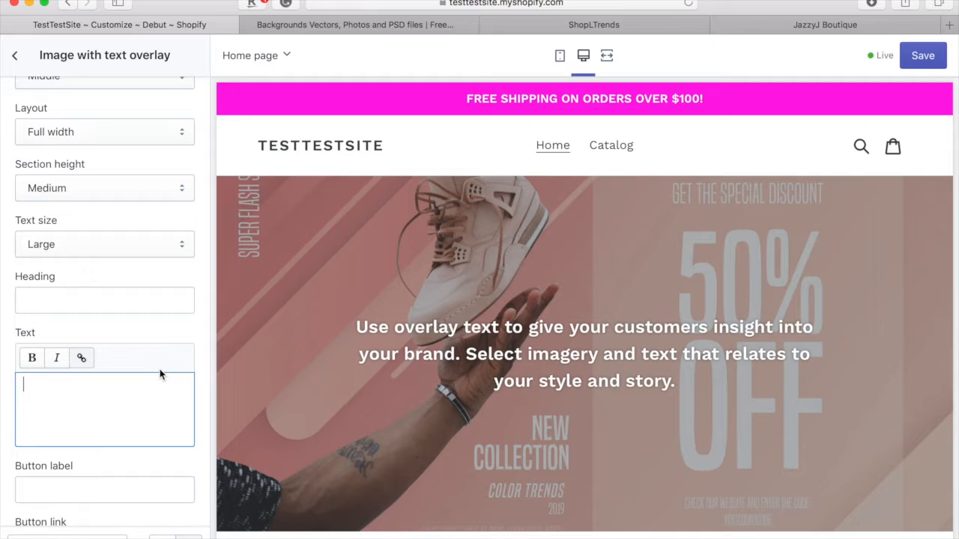
pyautogui.scroll(-3, 159, 375)
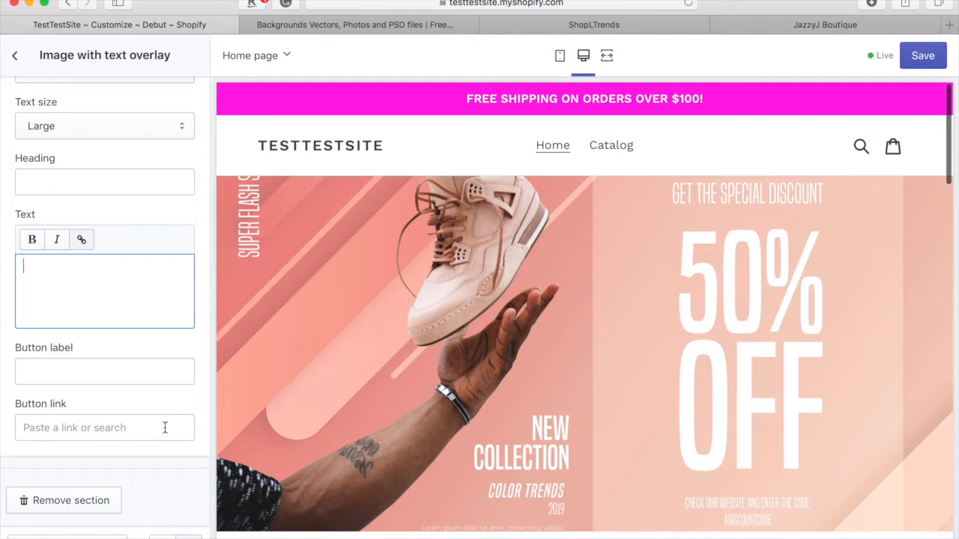
pyautogui.scroll(-1, 379, 465)
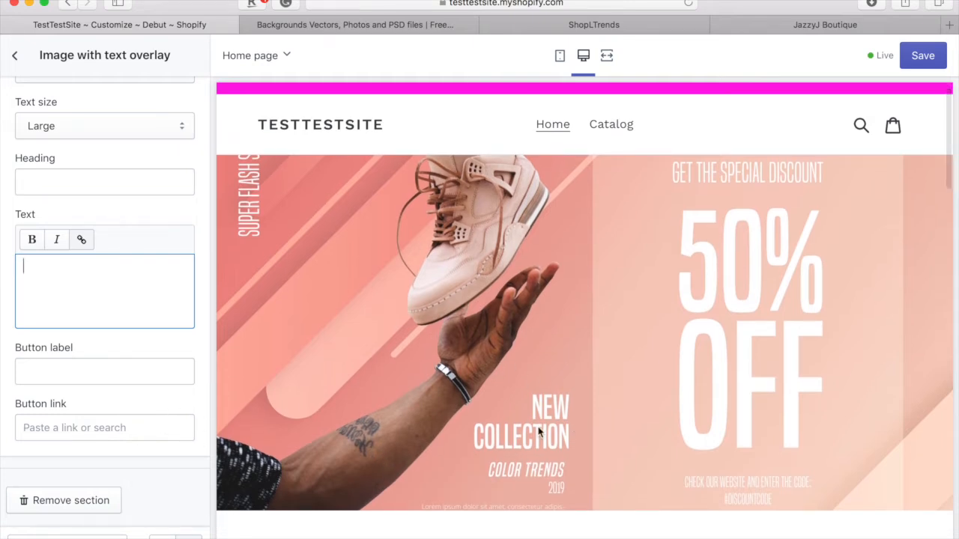
pyautogui.scroll(-3, 527, 423)
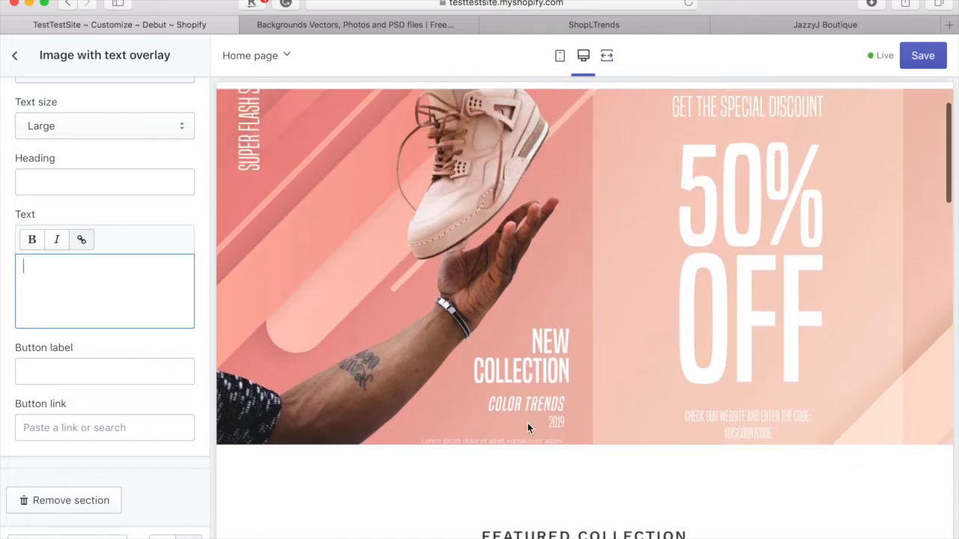
pyautogui.scroll(5, 527, 428)
pyautogui.scroll(5, 78, 417)
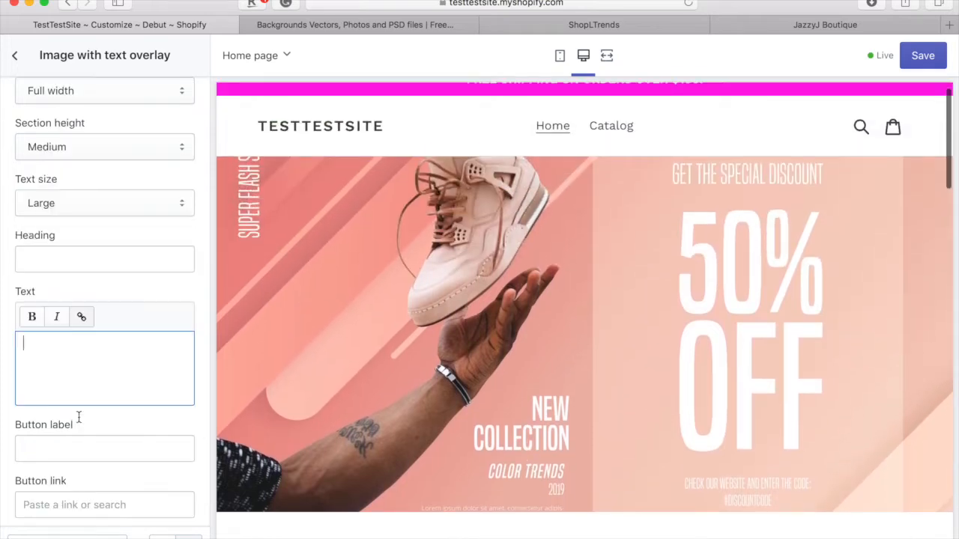
pyautogui.scroll(3, 79, 417)
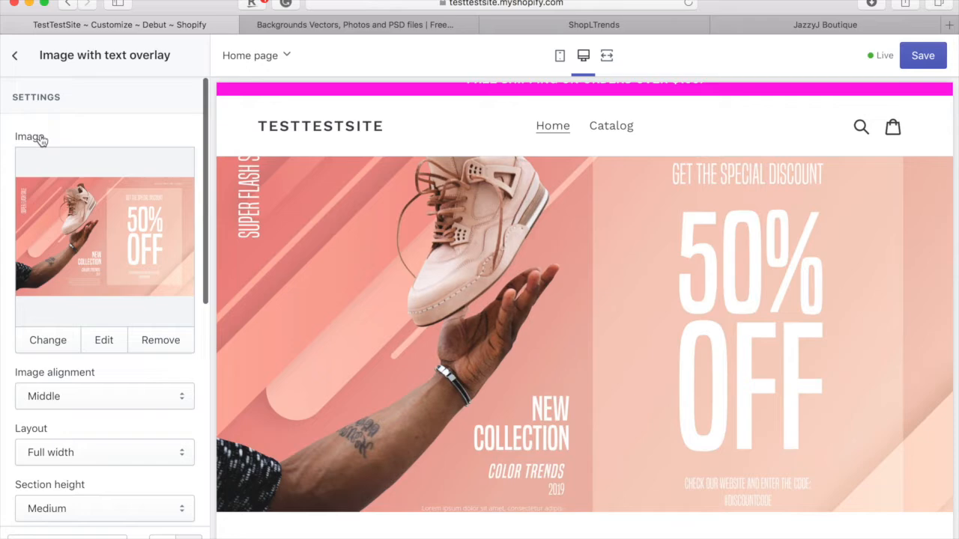
# - Open Featured collection, look through its product grid preview, and return to the Sections list
pyautogui.click(17, 58)
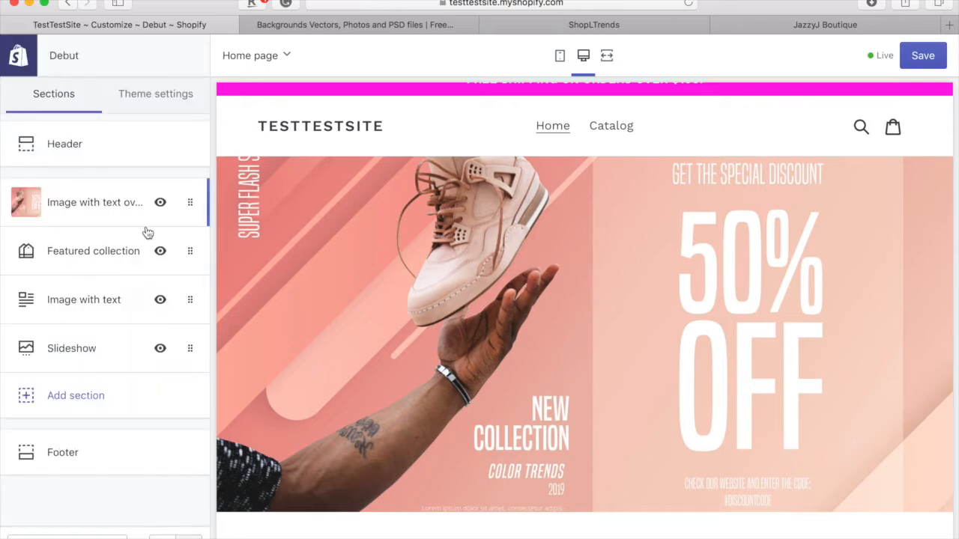
pyautogui.click(90, 257)
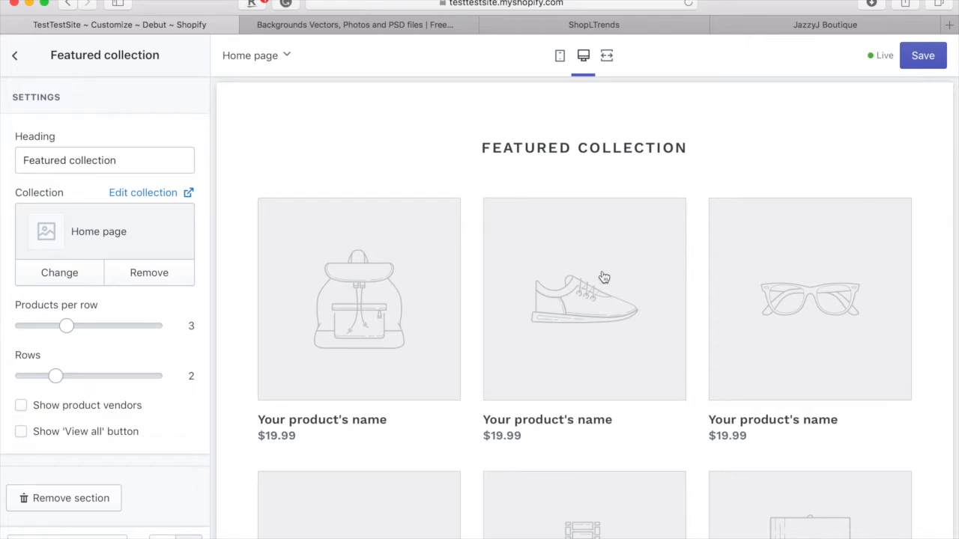
pyautogui.scroll(-2, 610, 315)
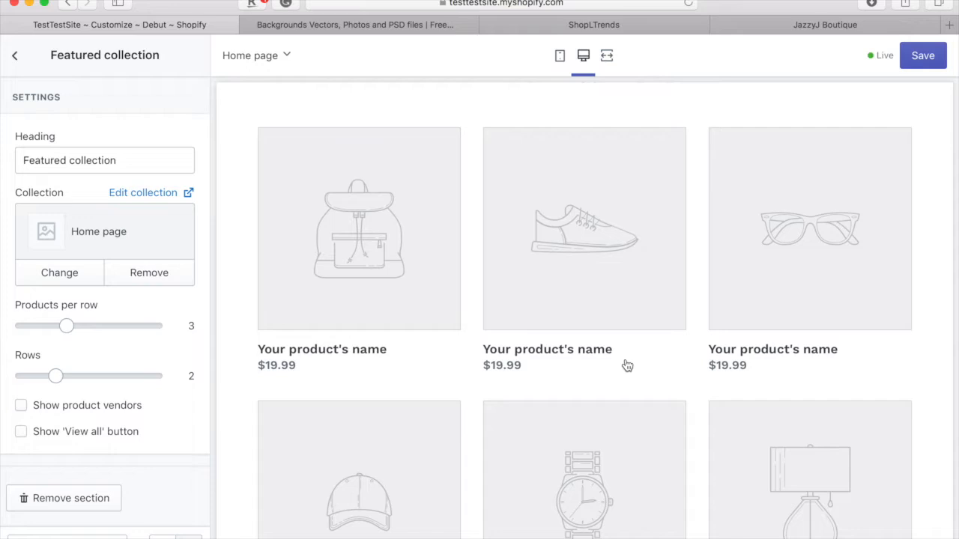
pyautogui.scroll(-3, 627, 365)
pyautogui.scroll(2, 531, 312)
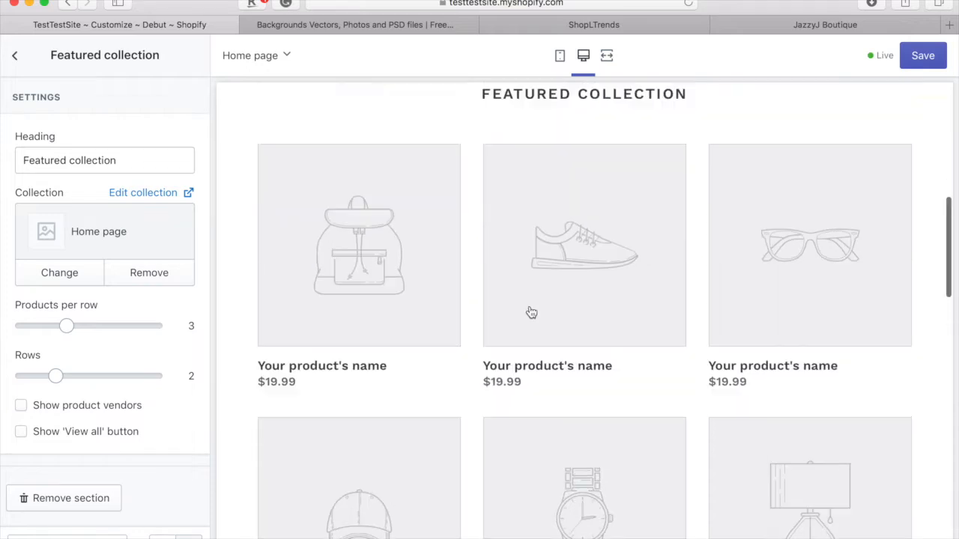
pyautogui.scroll(6, 531, 312)
pyautogui.scroll(-10, 531, 312)
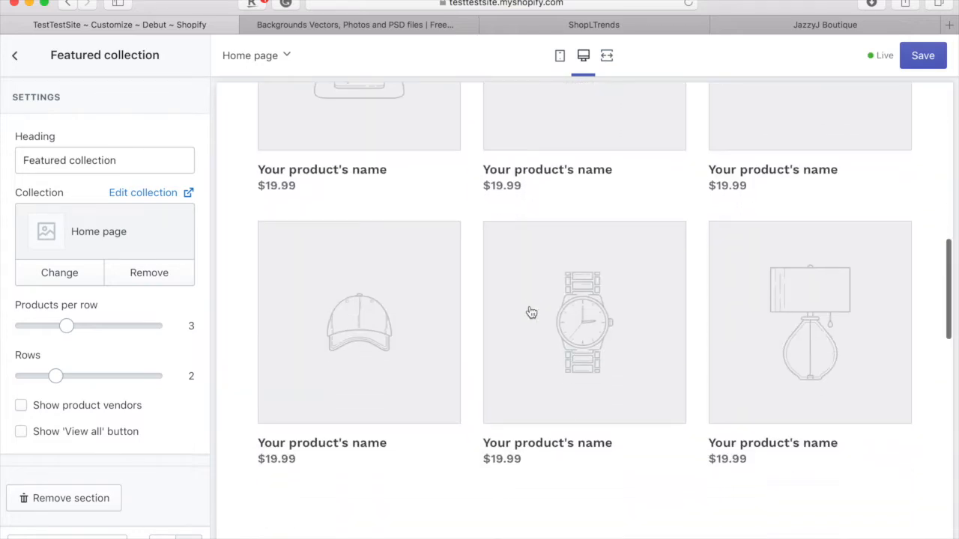
pyautogui.scroll(-4, 531, 312)
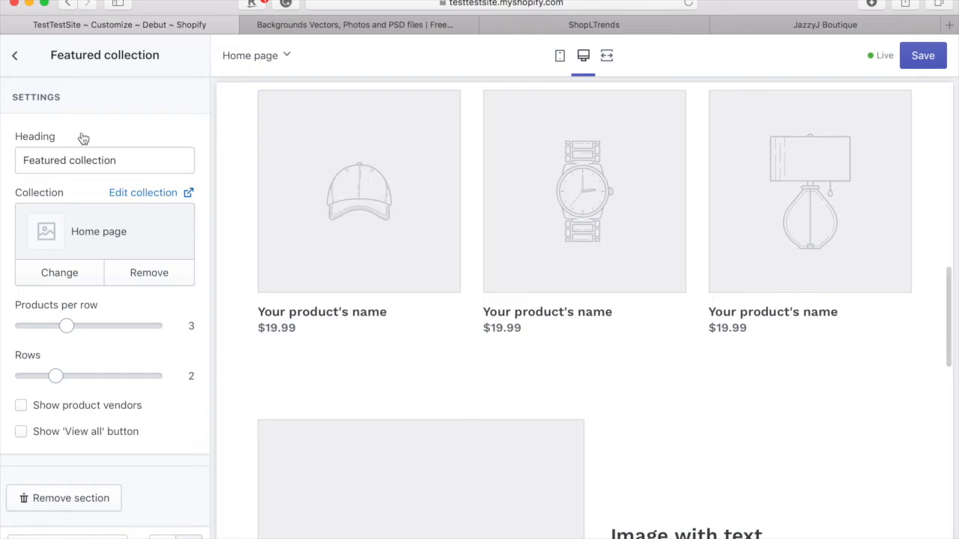
pyautogui.click(19, 60)
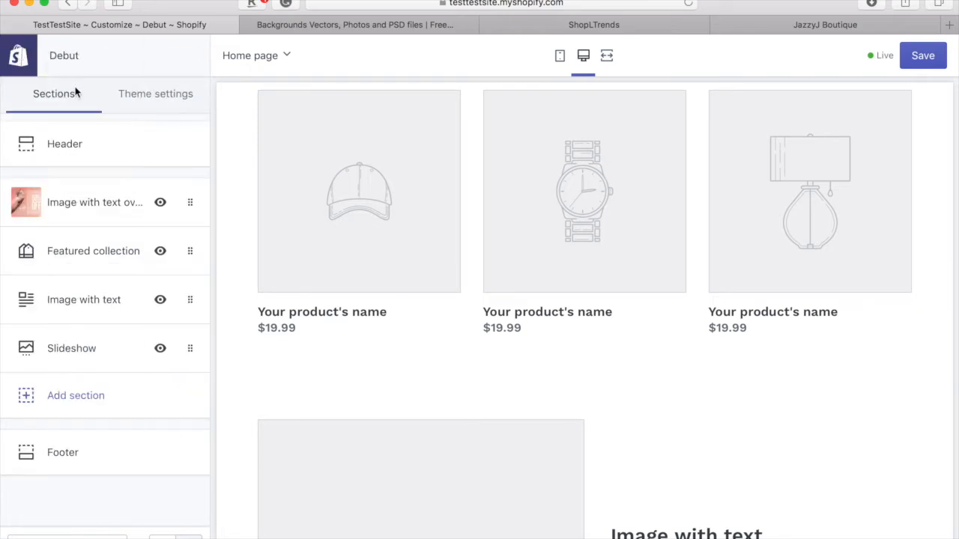
# - Open the Image with text section's settings from the Sections list
pyautogui.click(82, 311)
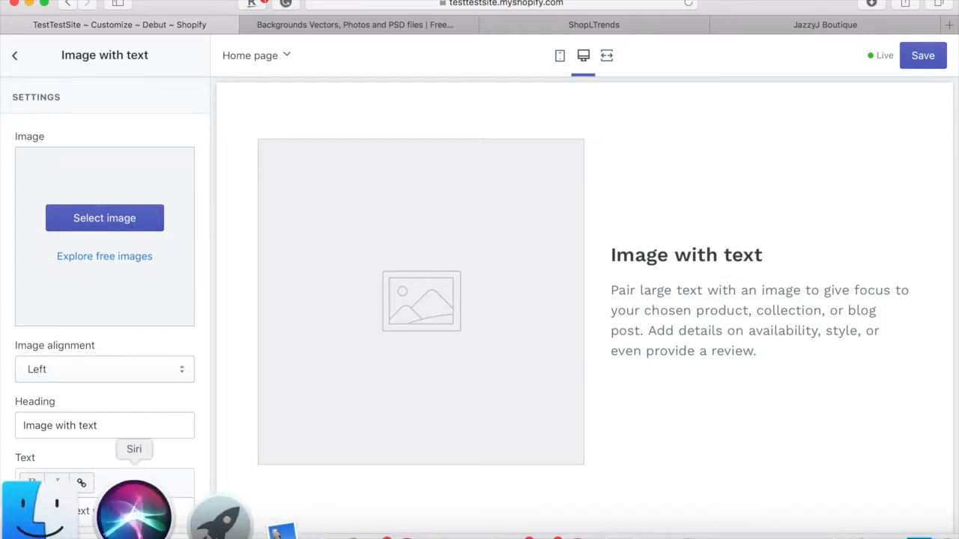
# - Find the running-sport-shoes-illustration folder and drag 17528.jpg into the section's image library
pyautogui.click(72, 500)
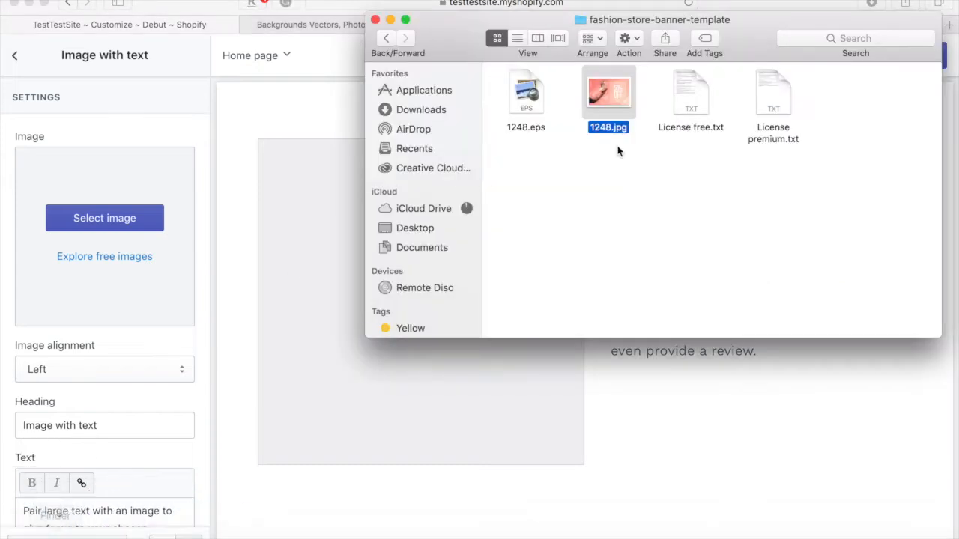
pyautogui.click(386, 38)
pyautogui.doubleClick(753, 134)
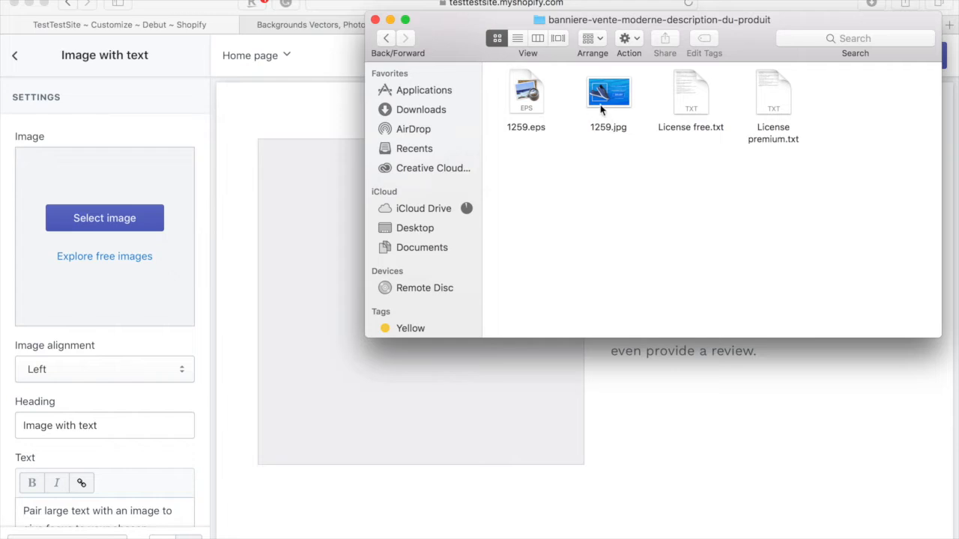
pyautogui.click(386, 38)
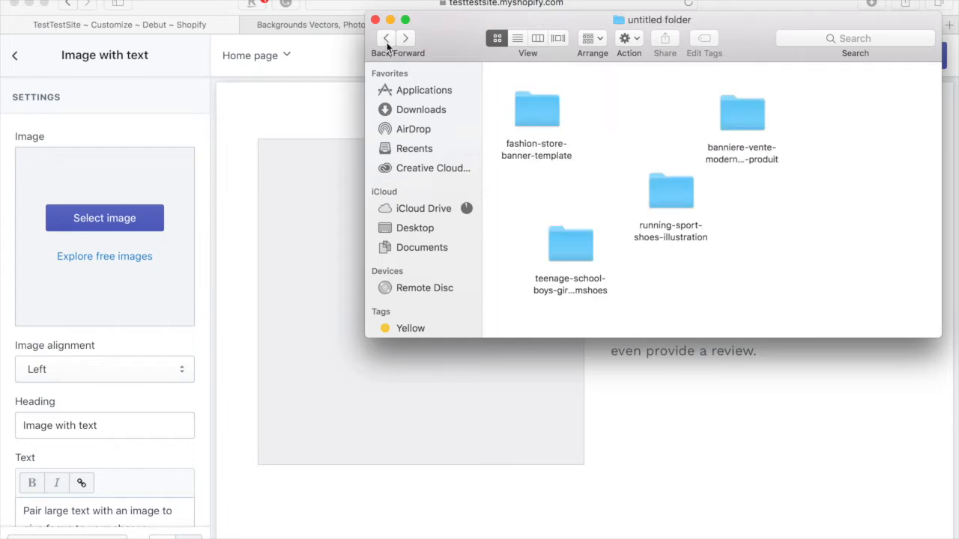
pyautogui.doubleClick(659, 192)
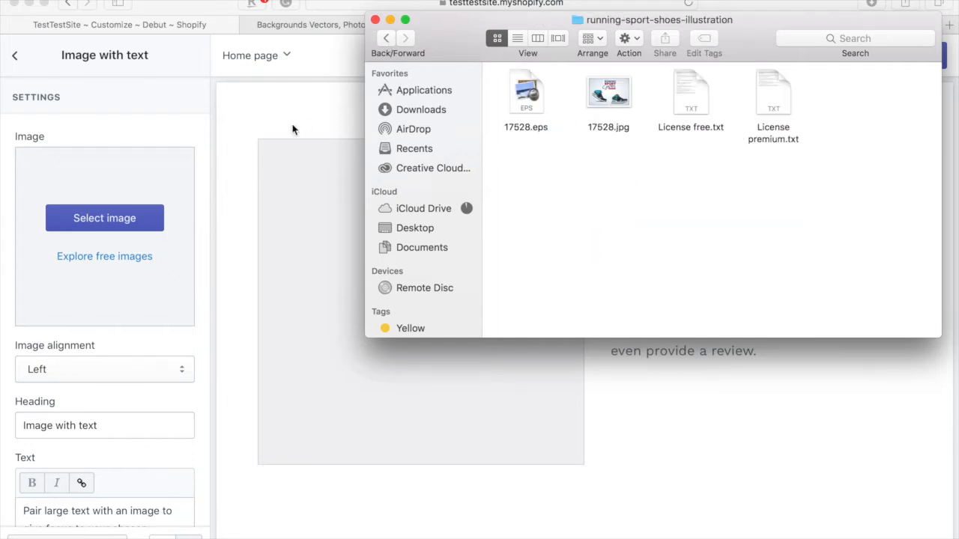
pyautogui.click(293, 162)
pyautogui.click(127, 231)
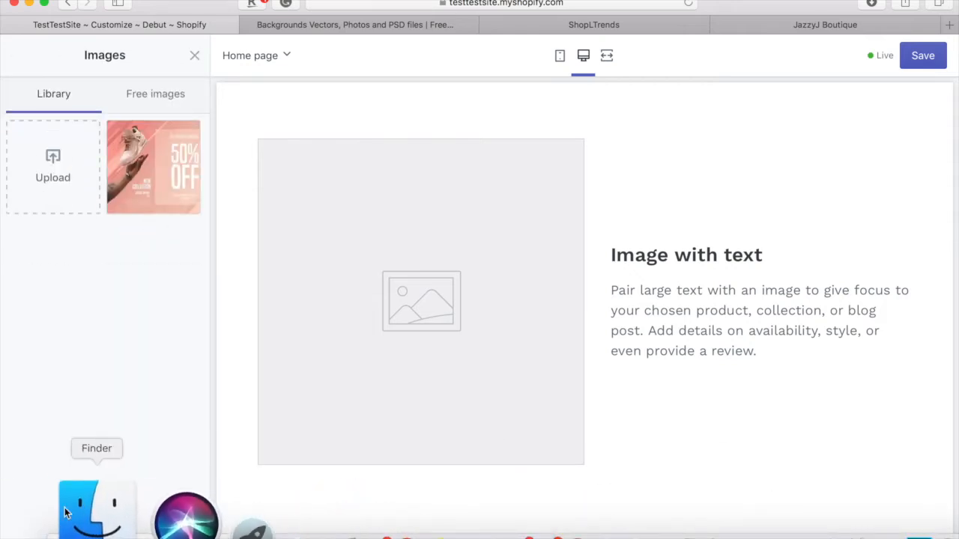
pyautogui.click(94, 516)
pyautogui.moveTo(617, 90); pyautogui.dragTo(120, 187)
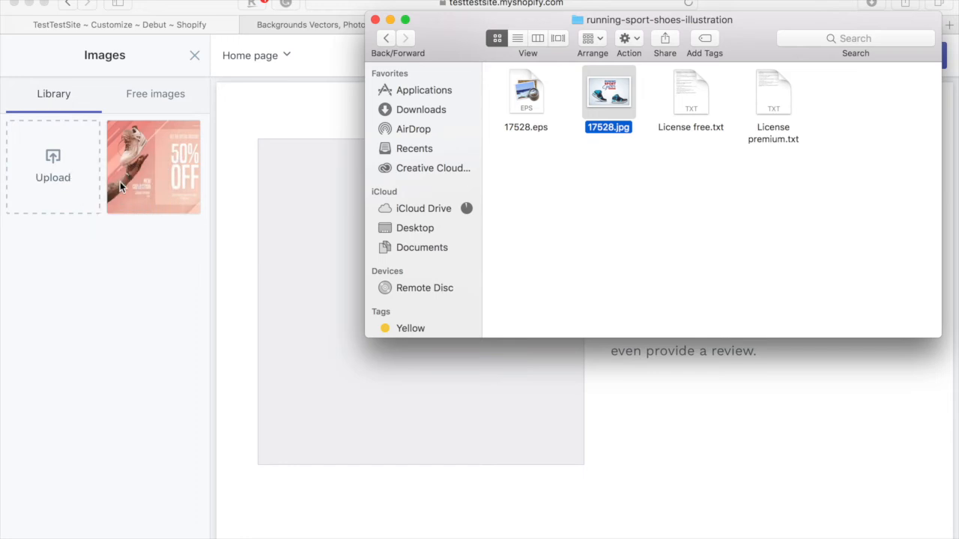
# - Retry uploading 17528.jpg, then open it in an image viewer
pyautogui.click(79, 210)
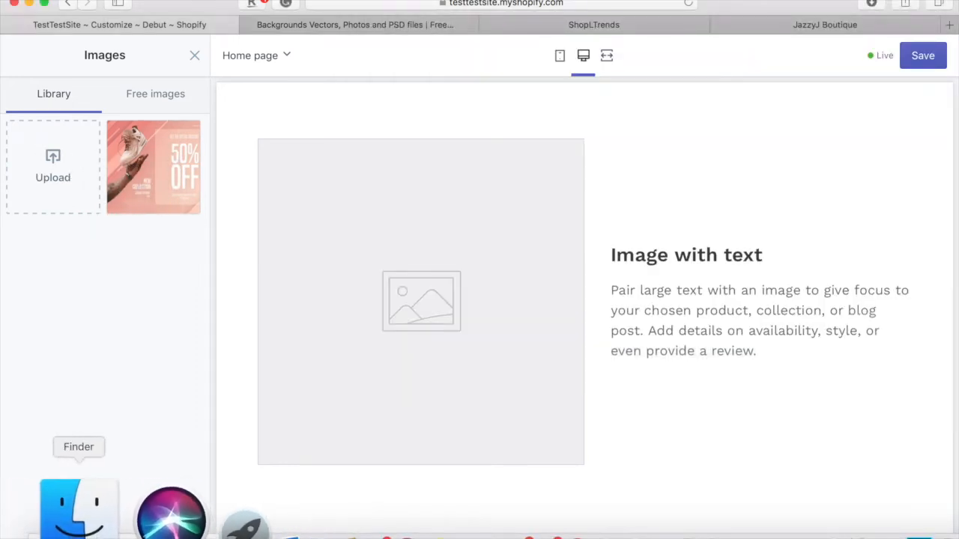
pyautogui.click(75, 507)
pyautogui.moveTo(612, 102); pyautogui.dragTo(43, 177)
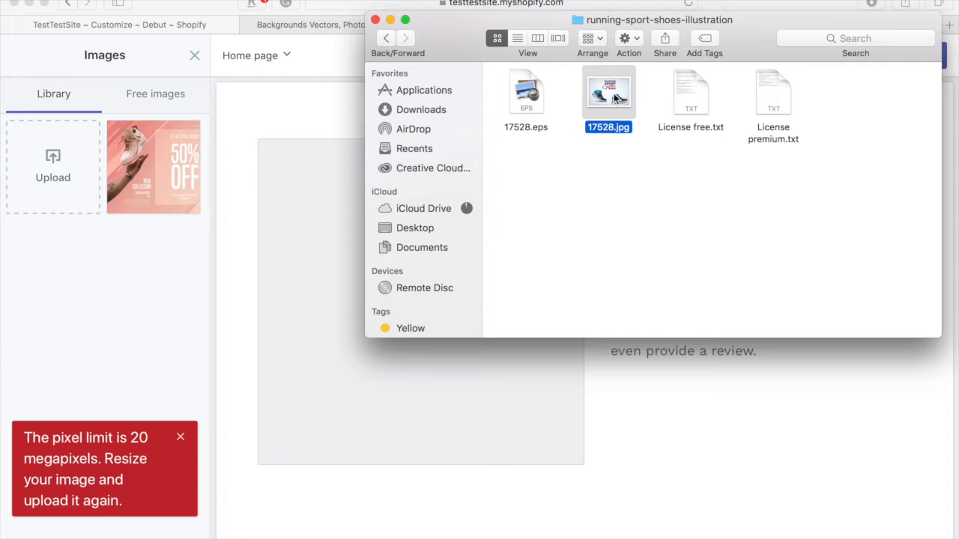
pyautogui.doubleClick(614, 98)
pyautogui.click(620, 122)
pyautogui.doubleClick(620, 120)
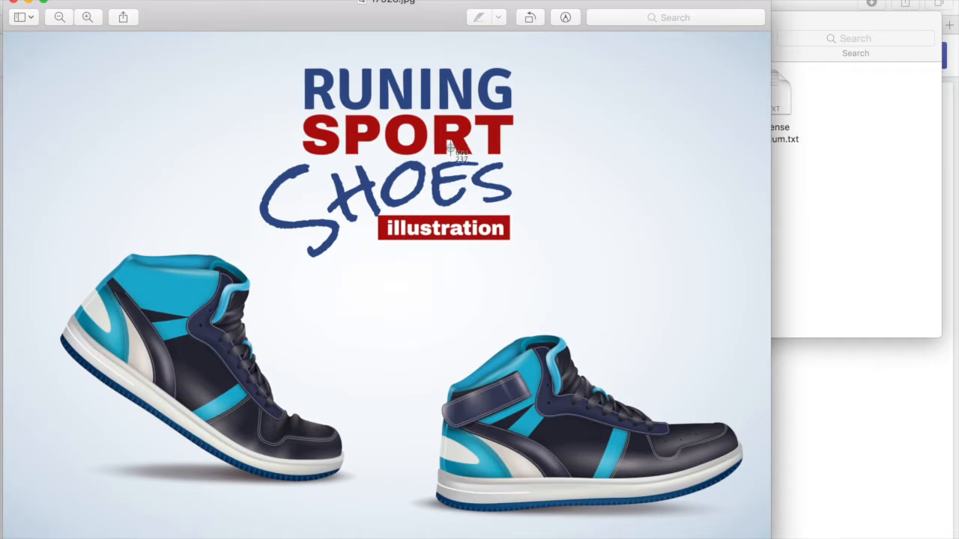
# - Capture a smaller screenshot of the shoe illustration and upload it from the Desktop
pyautogui.moveTo(8, 33); pyautogui.dragTo(762, 536)
pyautogui.click(815, 430)
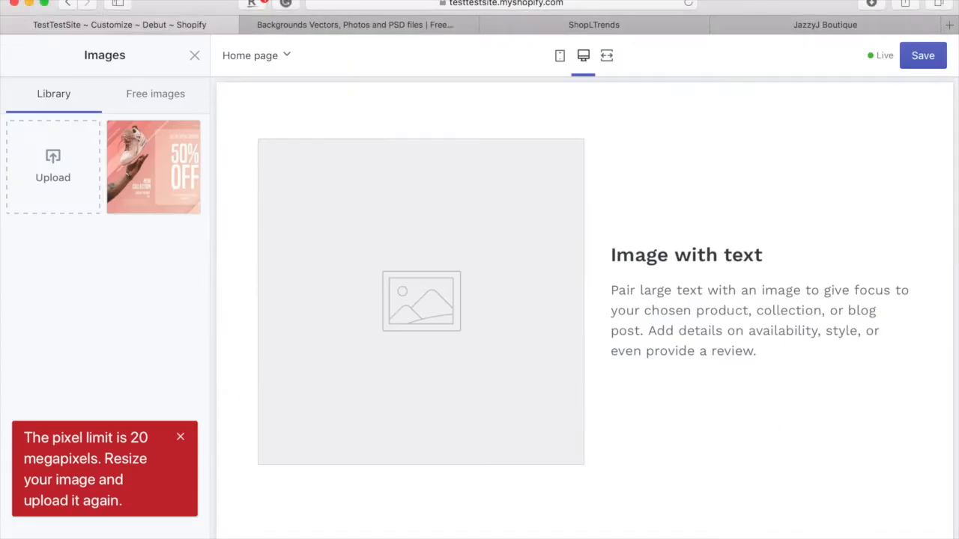
pyautogui.moveTo(27, 537)
pyautogui.click(28, 517)
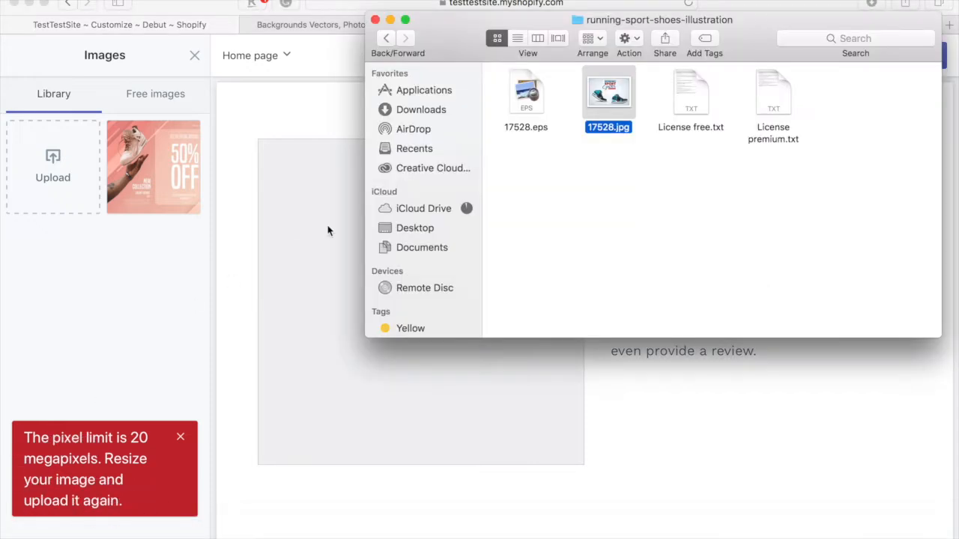
pyautogui.click(437, 227)
pyautogui.moveTo(526, 110); pyautogui.dragTo(66, 155)
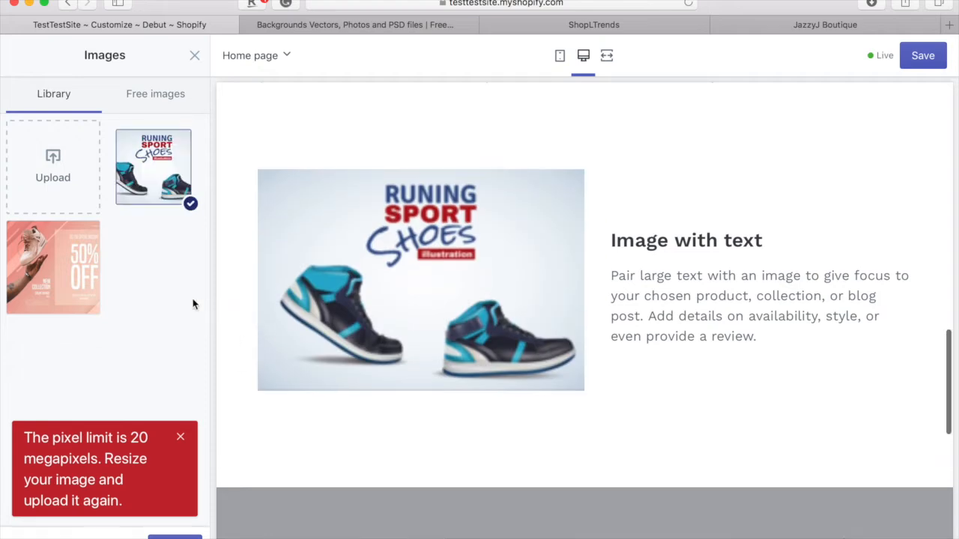
# - Confirm the shoe picture and change the heading to 'NEED TO ADD SWAG TO YOUR FEET?'
pyautogui.click(175, 537)
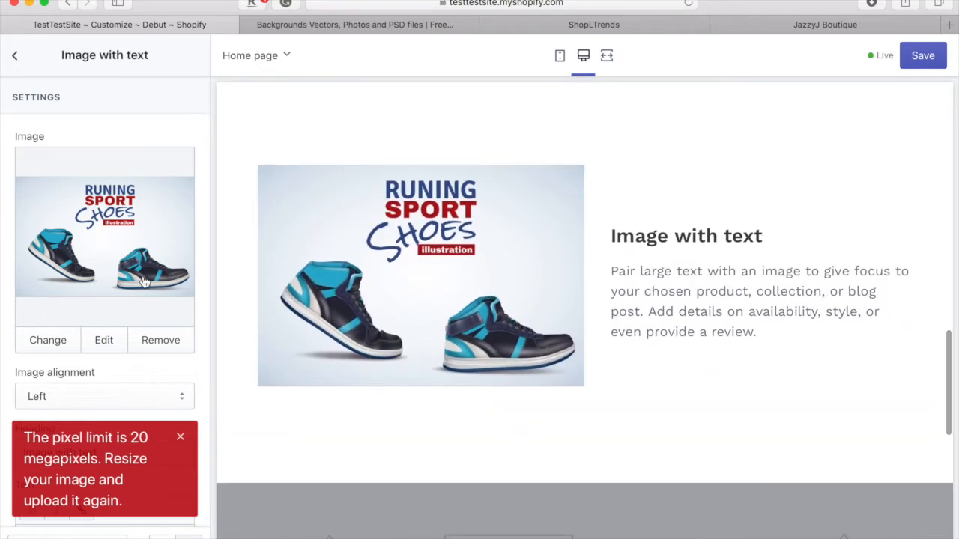
pyautogui.scroll(-3, 145, 282)
pyautogui.scroll(-3, 145, 281)
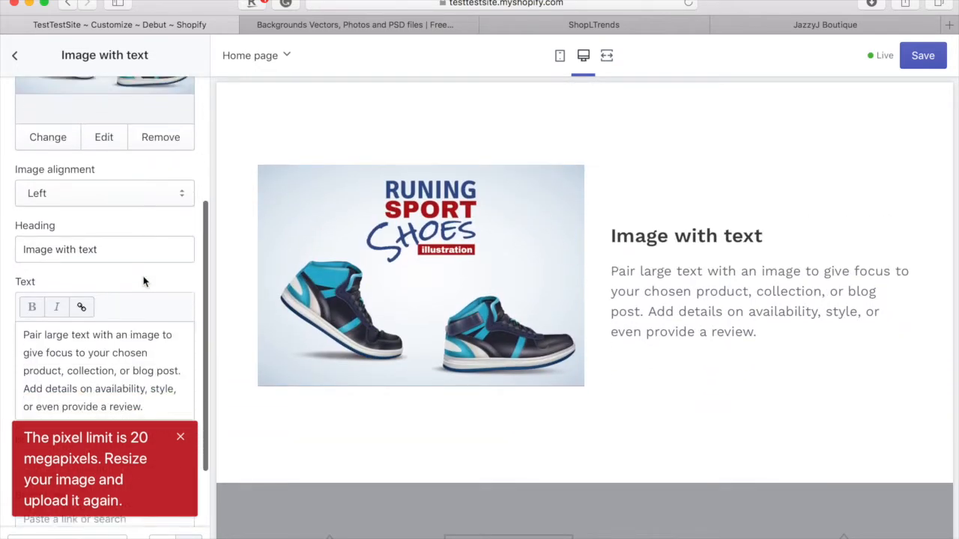
pyautogui.scroll(-2, 145, 282)
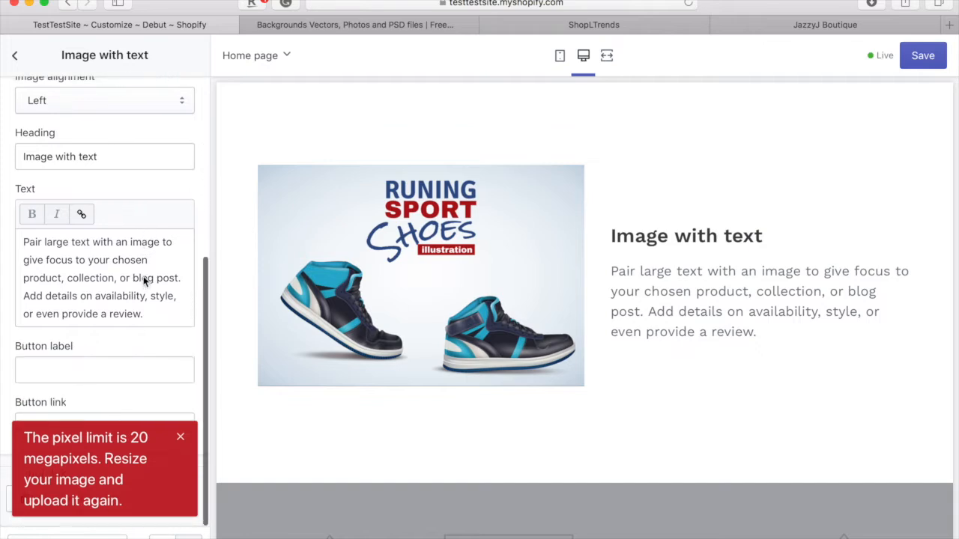
pyautogui.tripleClick(128, 152)
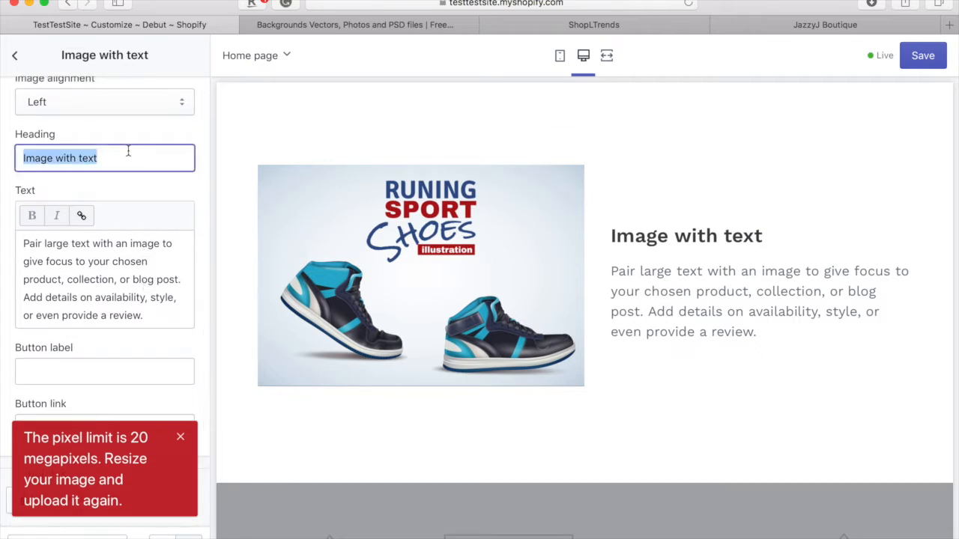
pyautogui.write('NE')
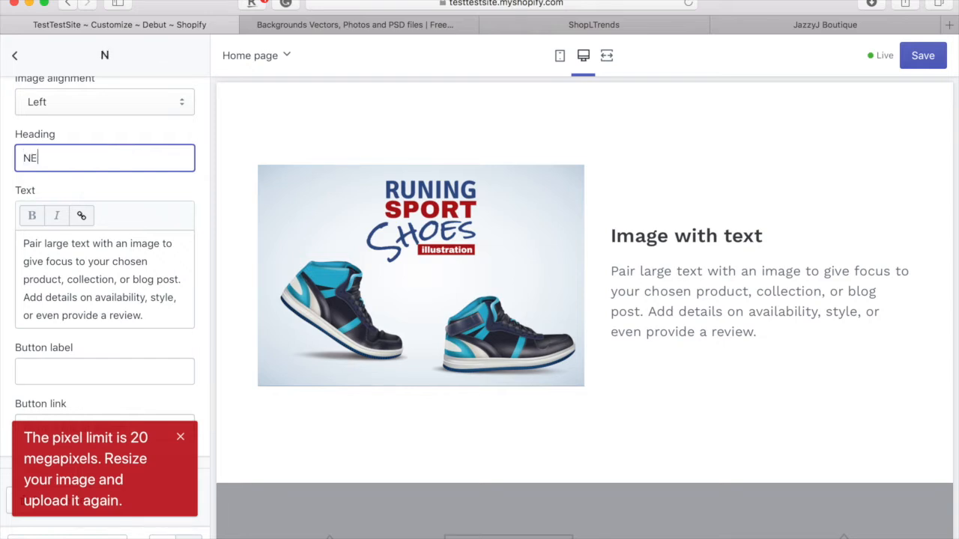
pyautogui.write('ED TO ADD SWA')
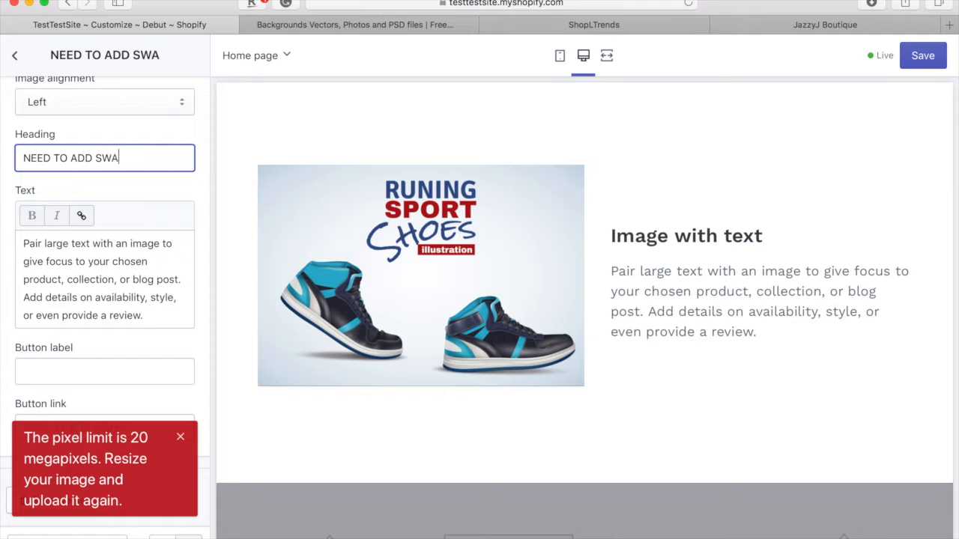
pyautogui.write('G TO YOUR FEET?')
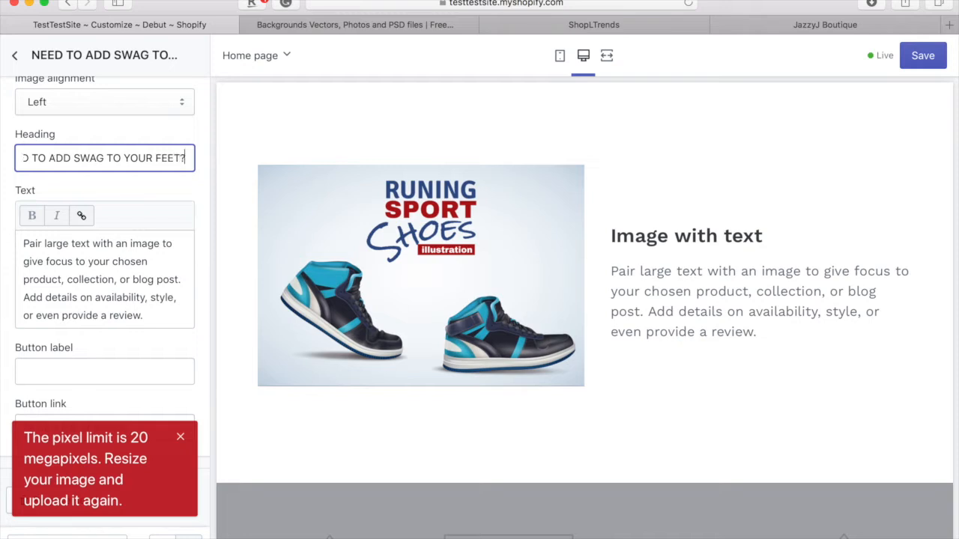
# - Select the whole placeholder paragraph in the Text box
pyautogui.click(99, 294)
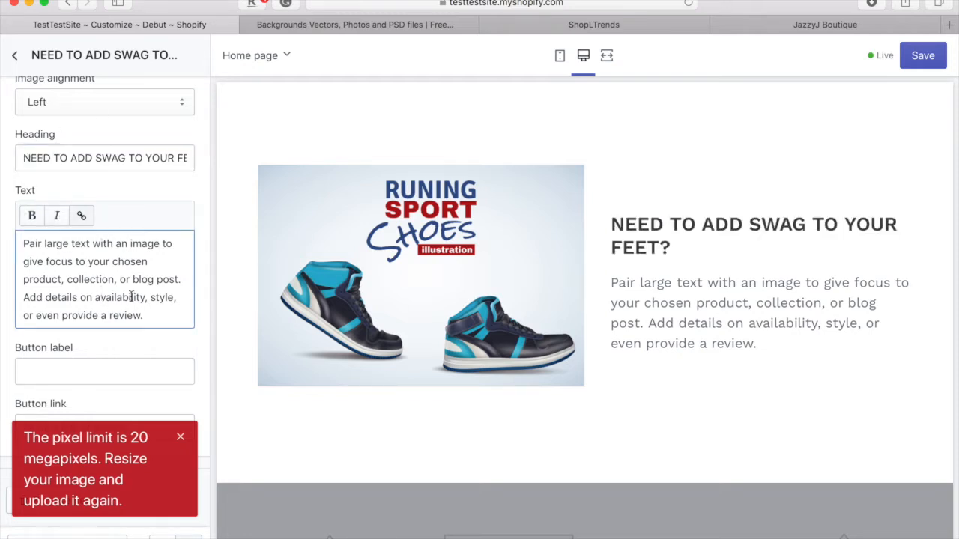
pyautogui.click(22, 242)
pyautogui.moveTo(22, 242); pyautogui.dragTo(180, 352)
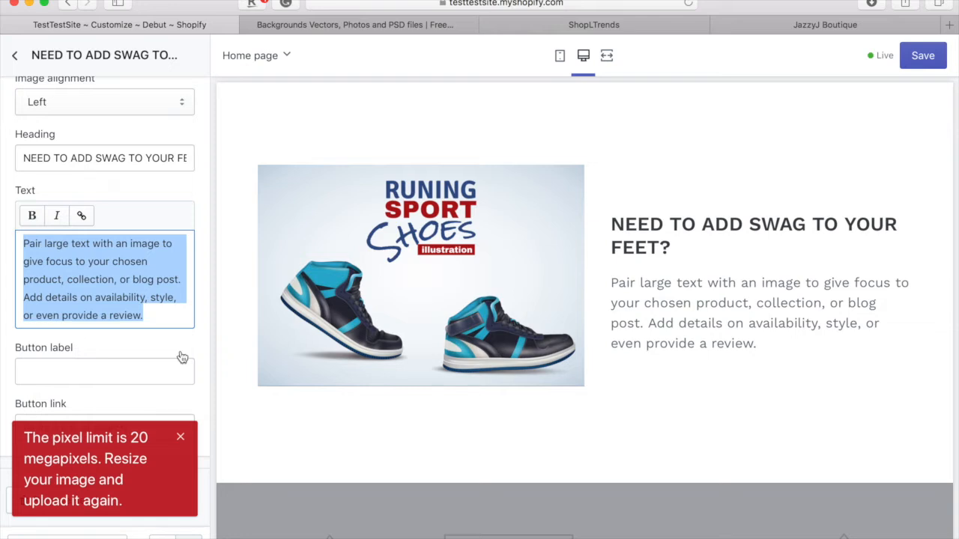
# - Type the description about the exclusive zillionaire-designed shoes that help you walk the path to money
pyautogui.write('This ex')
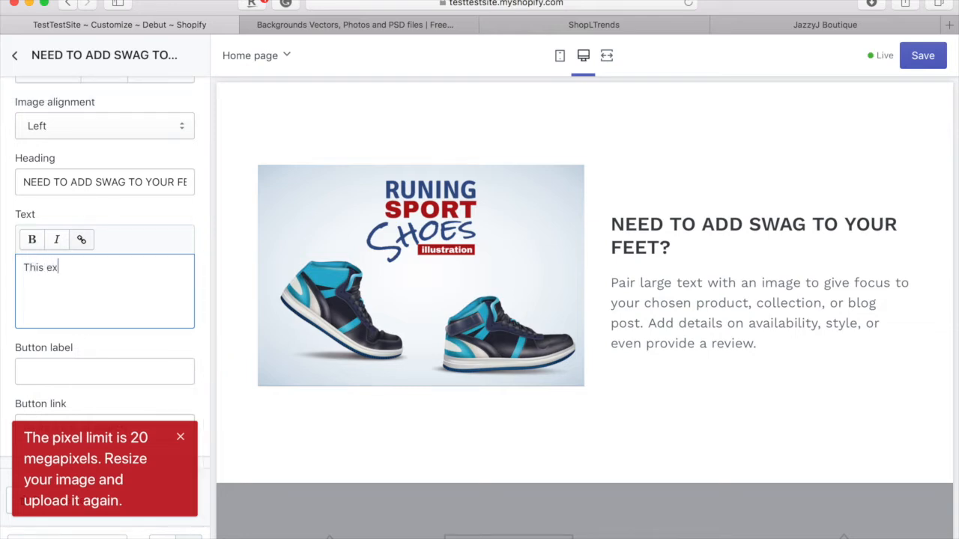
pyautogui.write('clusive pair of shoes i')
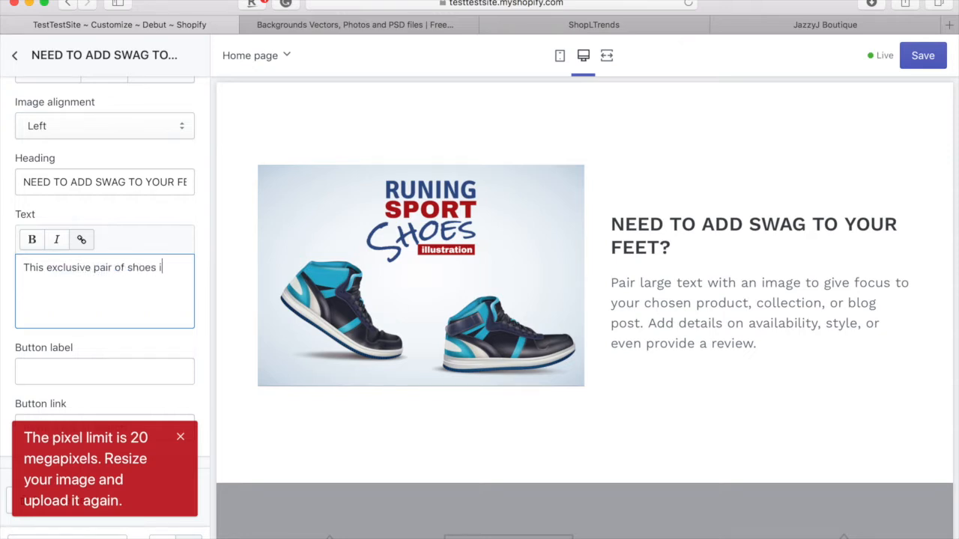
pyautogui.write('s designed by zillionaires')
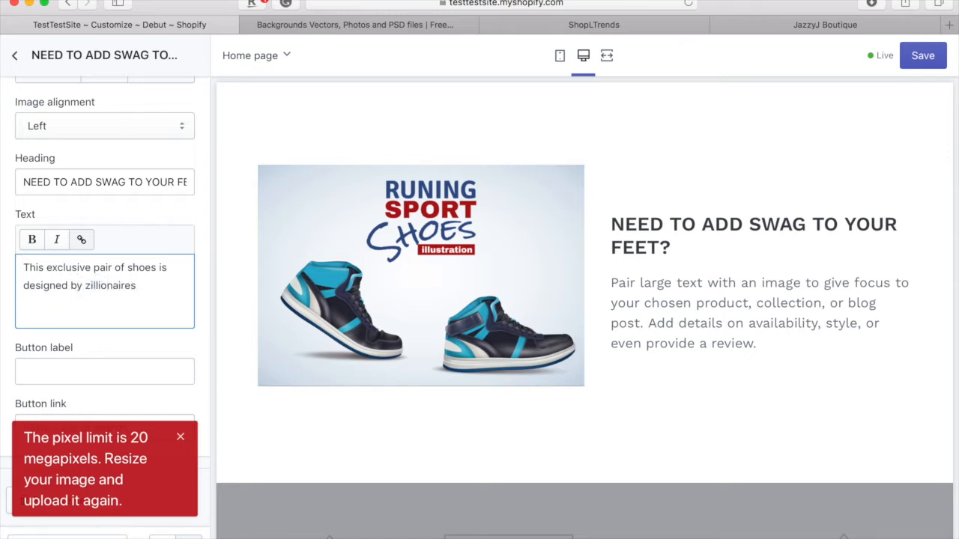
pyautogui.write(' that will help you walk on the ')
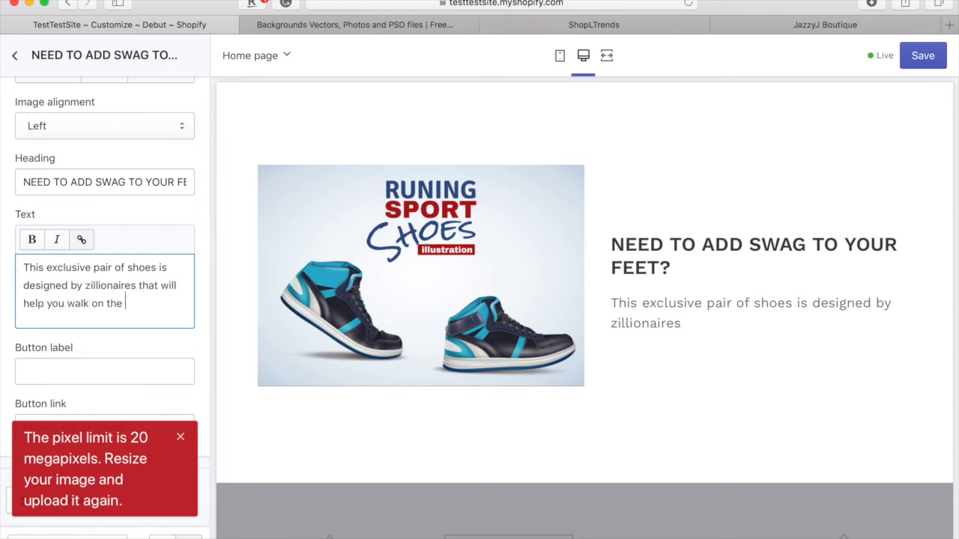
pyautogui.write('path to money')
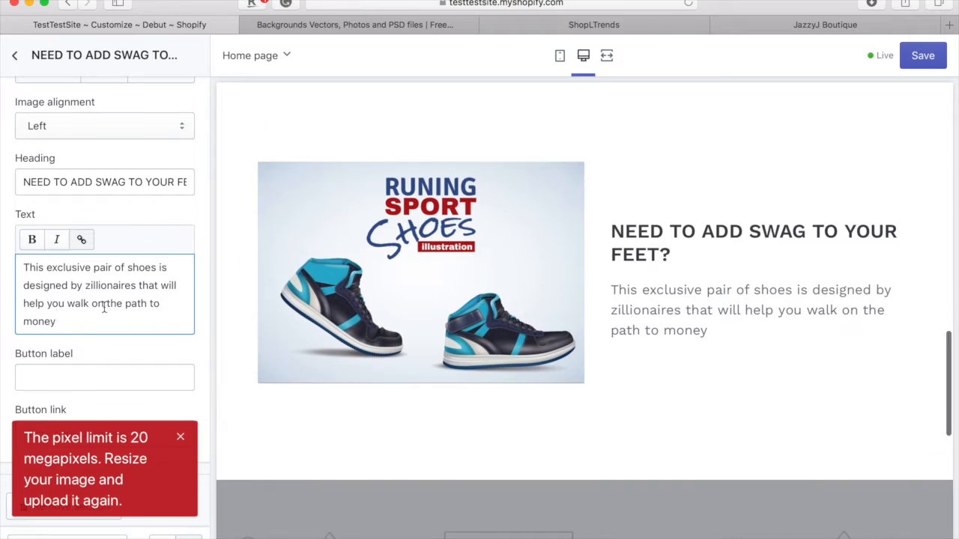
pyautogui.scroll(-1, 104, 307)
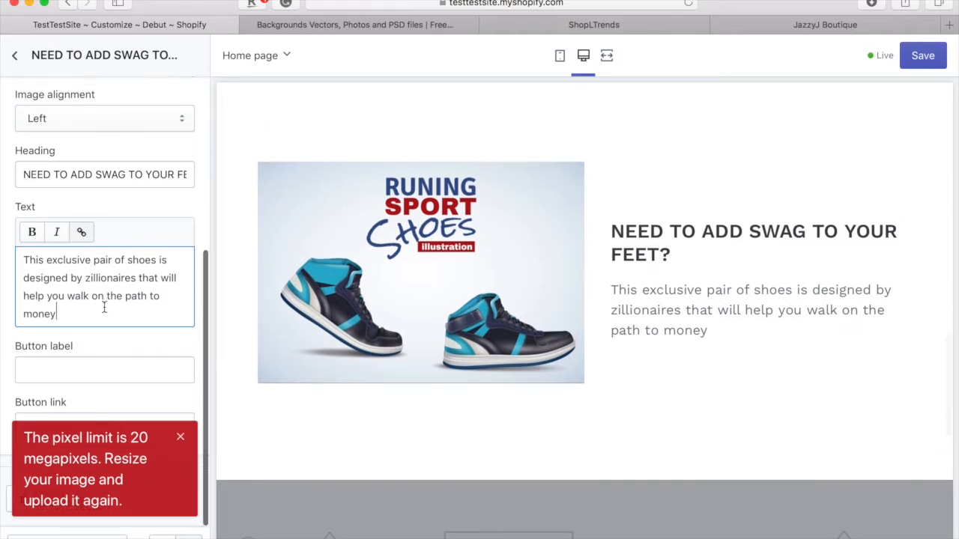
# - Label the sneaker section's button 'Shop Now', leave its link unset, and go back to Sections
pyautogui.click(179, 437)
pyautogui.click(146, 367)
pyautogui.write('Shop Now')
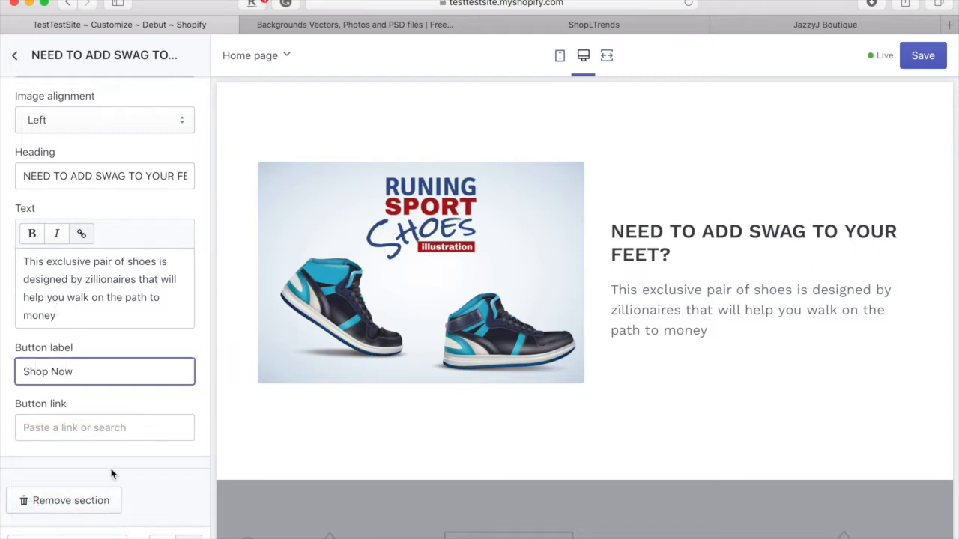
pyautogui.click(114, 432)
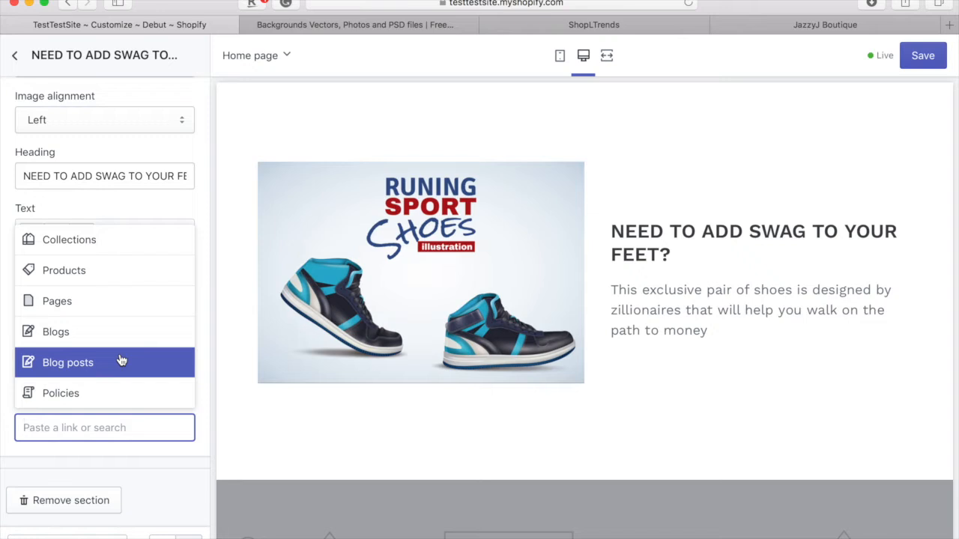
pyautogui.click(118, 201)
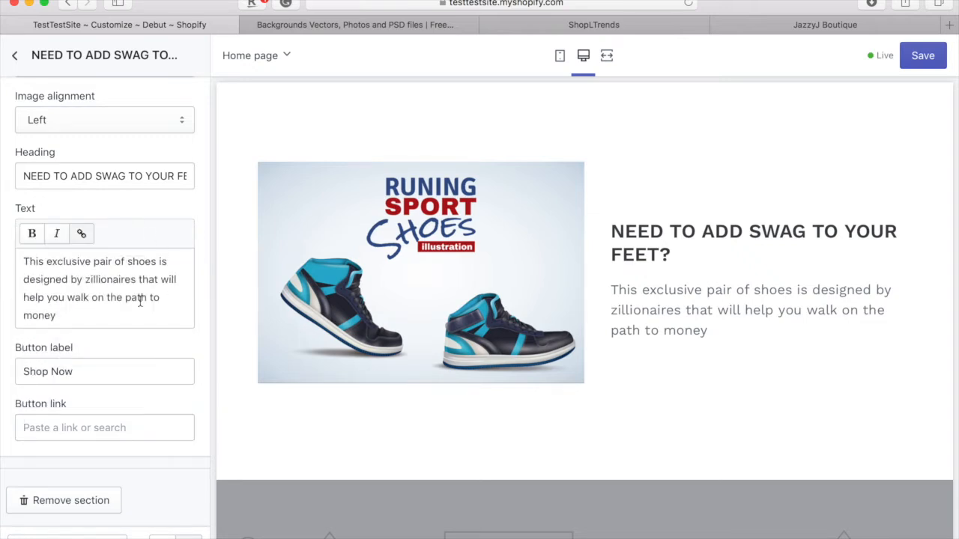
pyautogui.scroll(5, 122, 319)
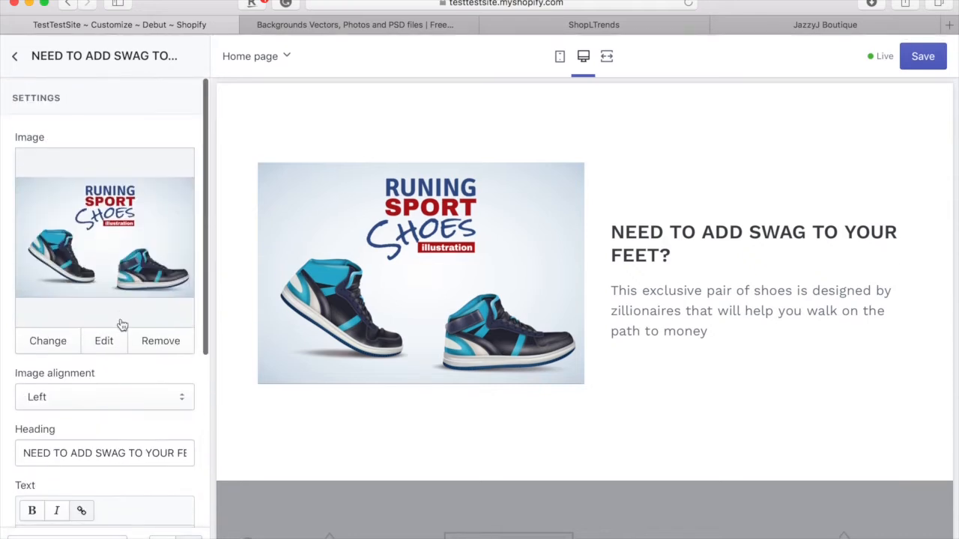
pyautogui.click(15, 56)
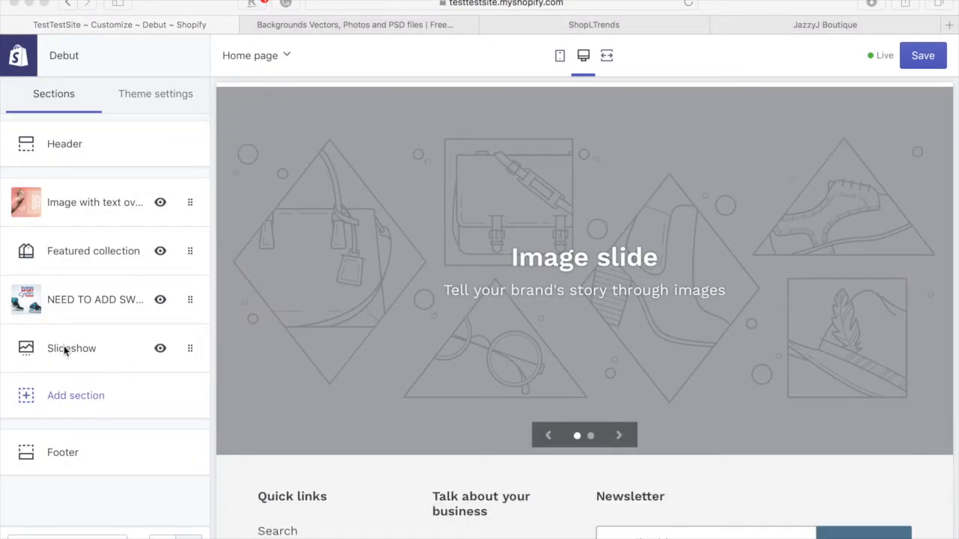
# - In the Slideshow section, expand the first Image slide and bring up its Select image library
pyautogui.click(110, 344)
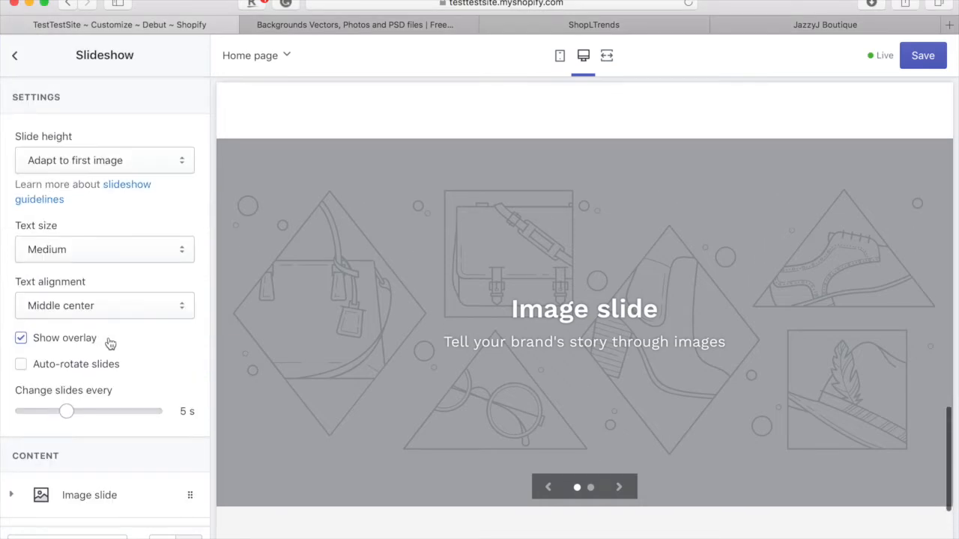
pyautogui.scroll(-3, 112, 237)
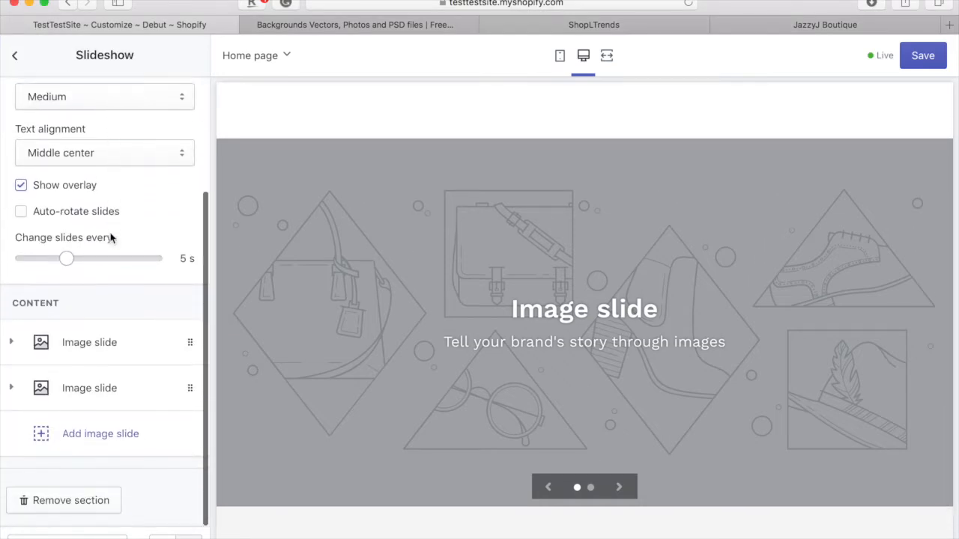
pyautogui.scroll(4, 110, 238)
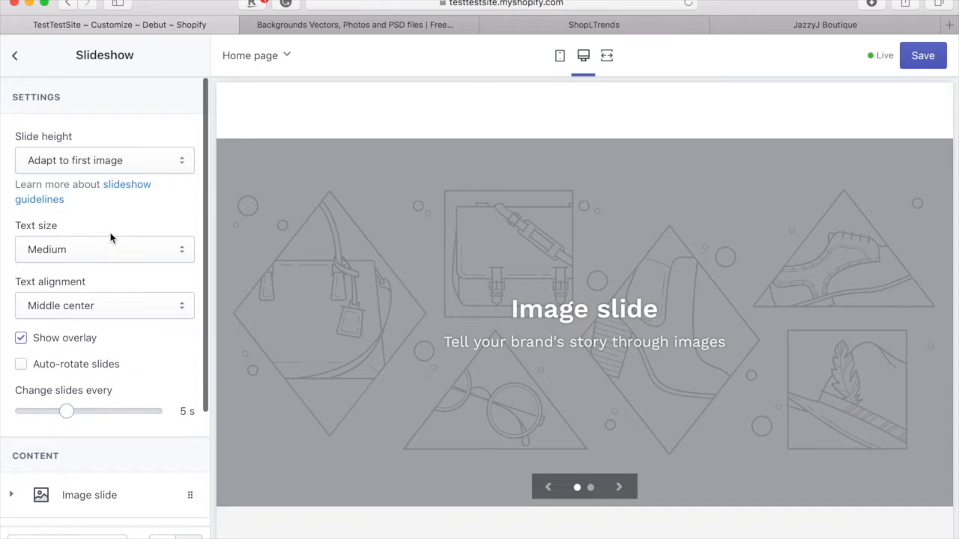
pyautogui.scroll(-3, 111, 237)
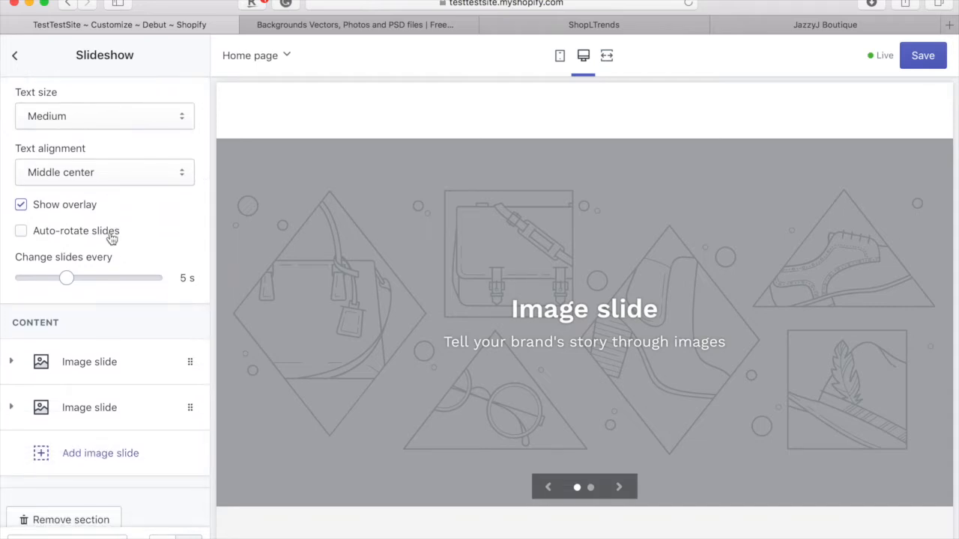
pyautogui.scroll(3, 111, 237)
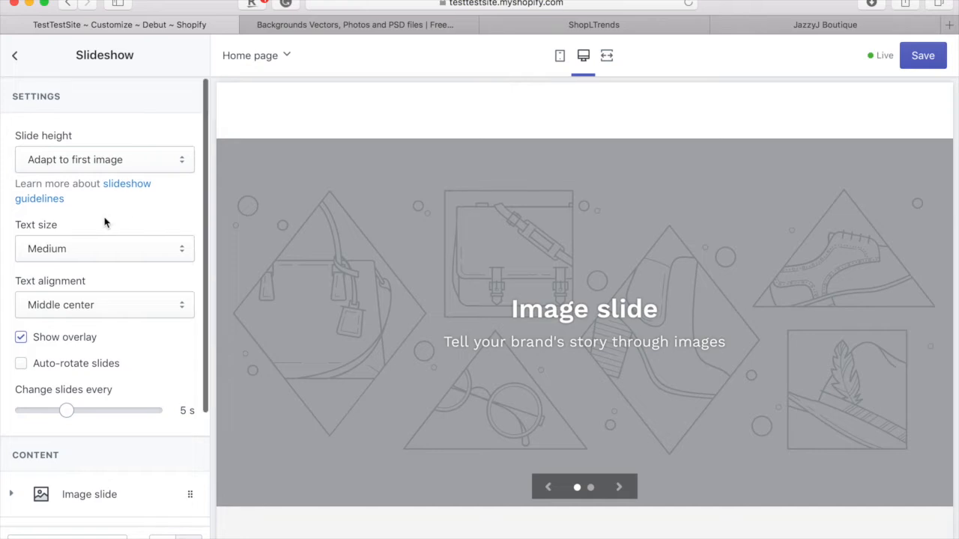
pyautogui.scroll(-3, 105, 221)
pyautogui.scroll(-4, 105, 221)
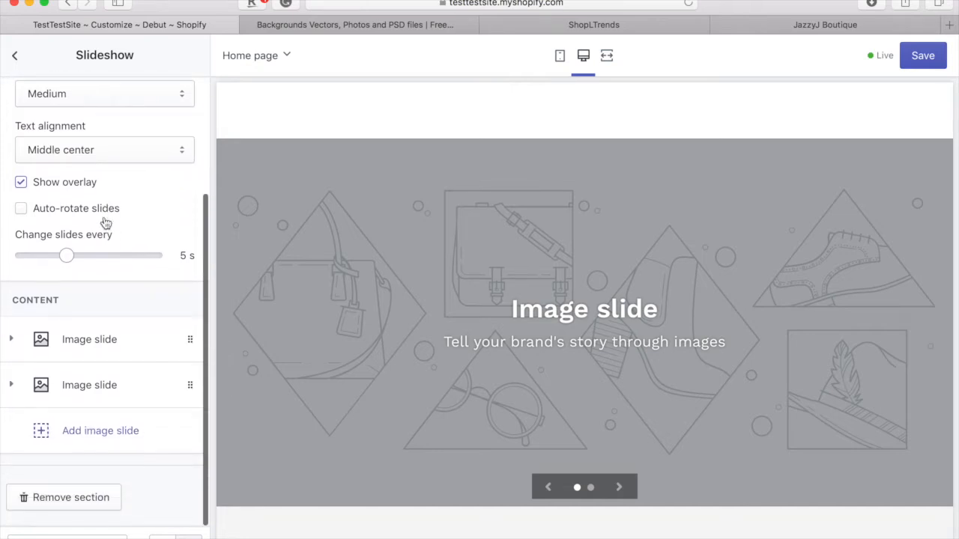
pyautogui.click(87, 350)
pyautogui.scroll(-6, 145, 342)
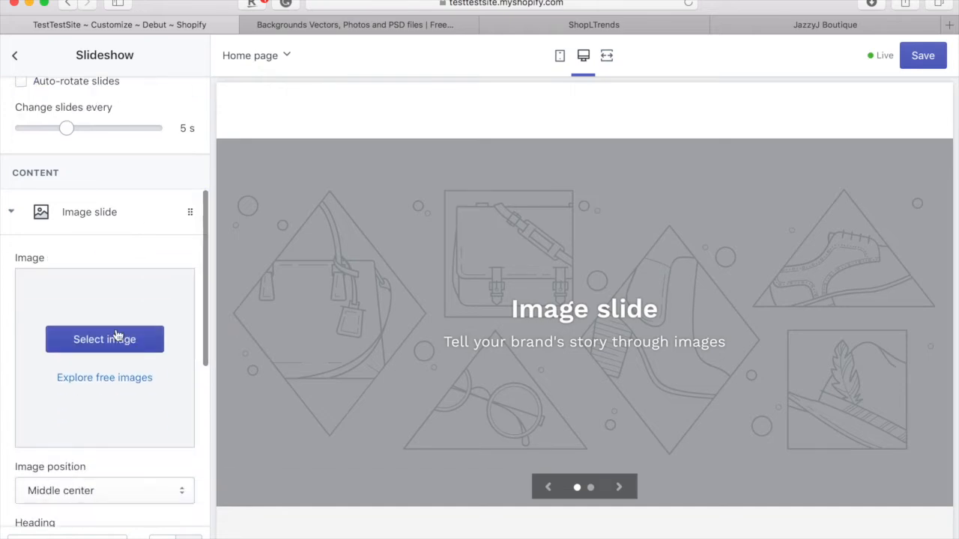
pyautogui.click(116, 338)
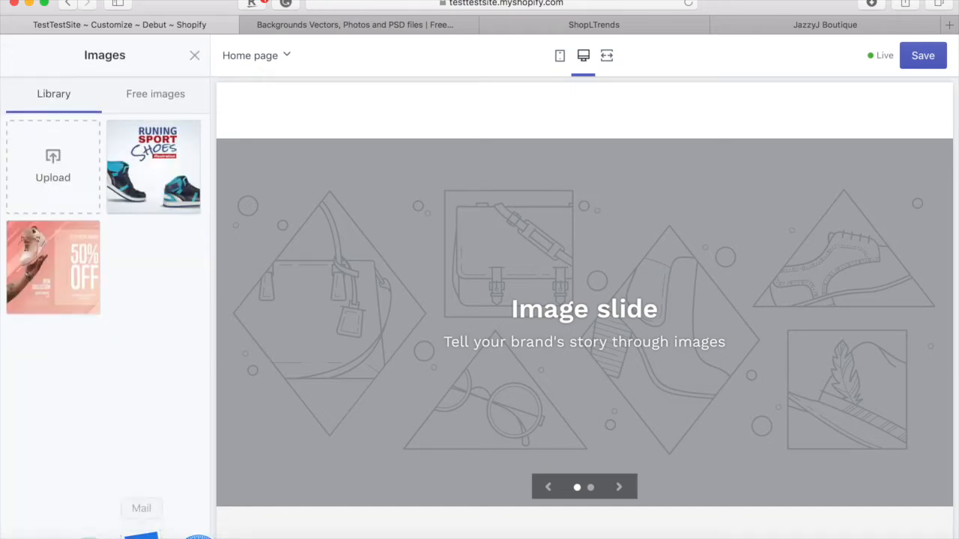
# - Find 1259.jpg in Finder's banniere-vente-moderne-description-du-produit folder among the downloaded artwork
pyautogui.click(59, 509)
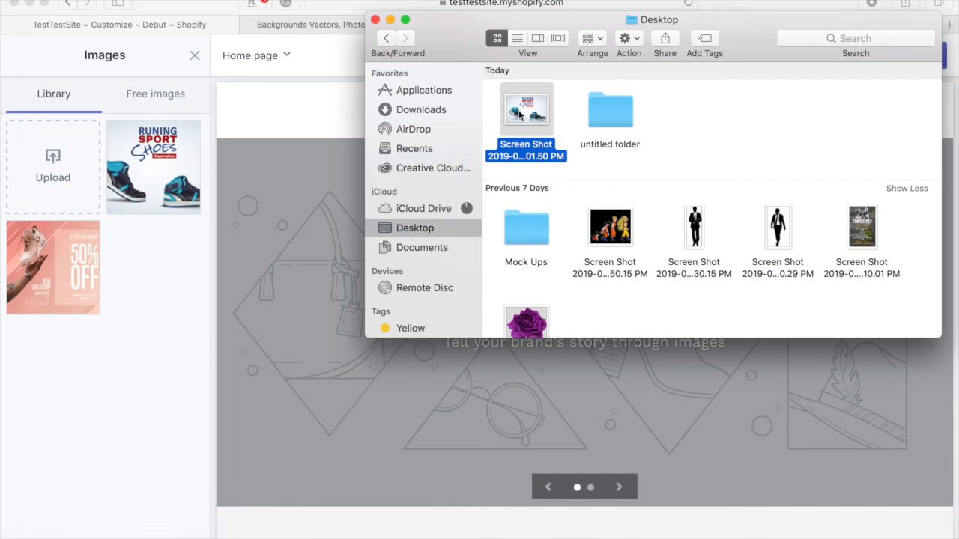
pyautogui.doubleClick(627, 124)
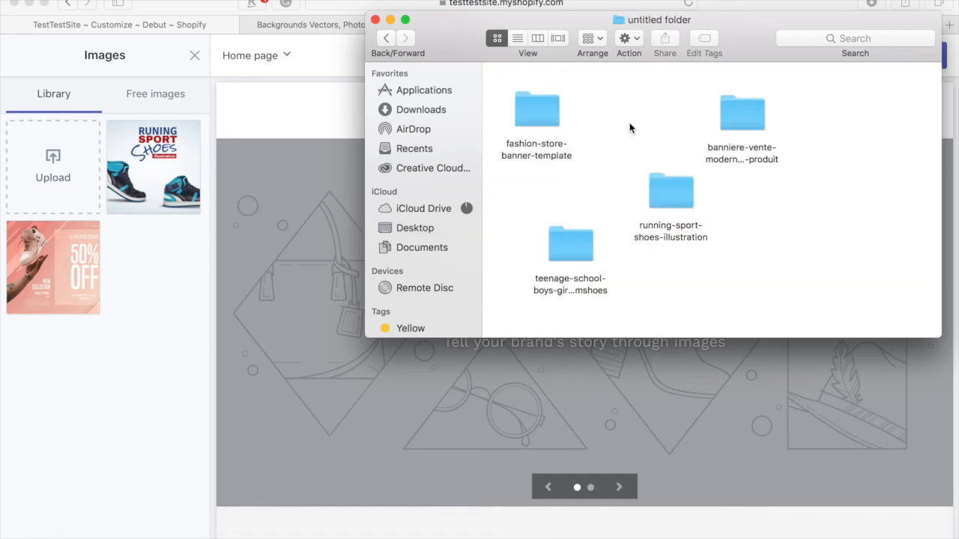
pyautogui.doubleClick(561, 251)
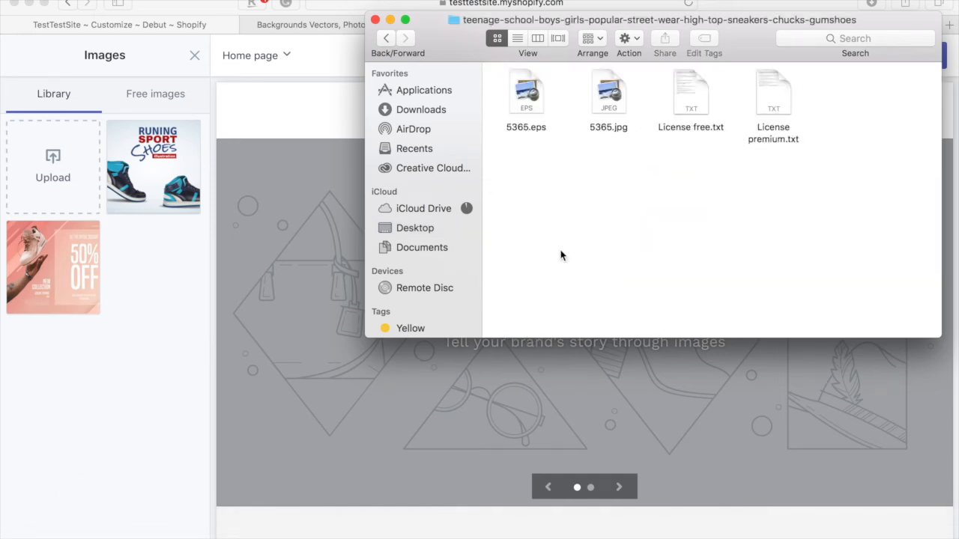
pyautogui.click(384, 38)
pyautogui.doubleClick(671, 196)
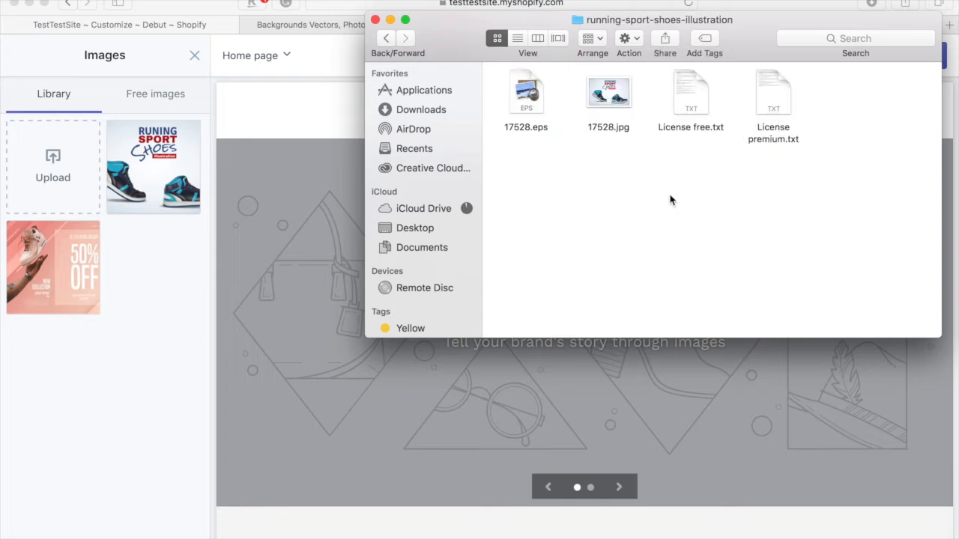
pyautogui.click(388, 38)
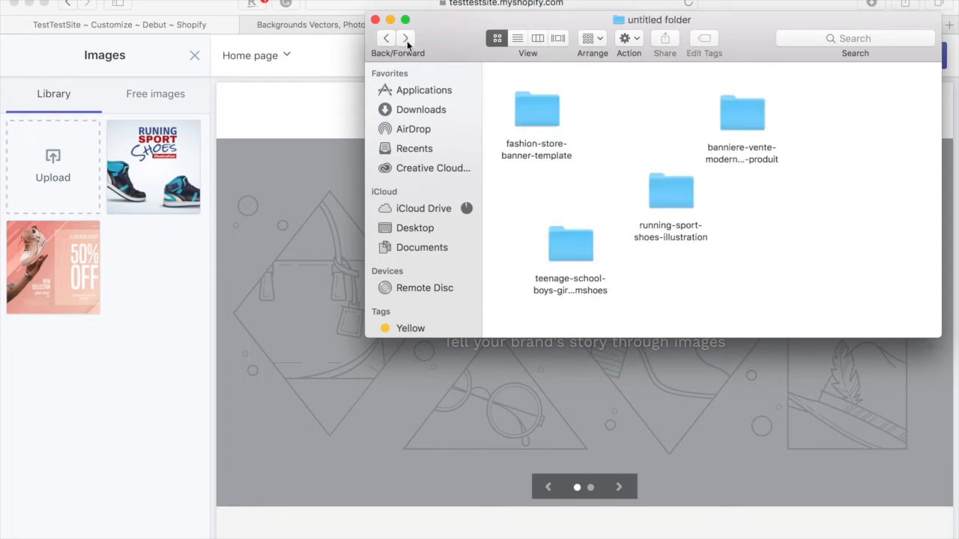
pyautogui.doubleClick(726, 120)
# - Upload 1259.jpg to the Shopify image library and pick the blue shoe banner thumbnail
pyautogui.moveTo(620, 102); pyautogui.dragTo(65, 171)
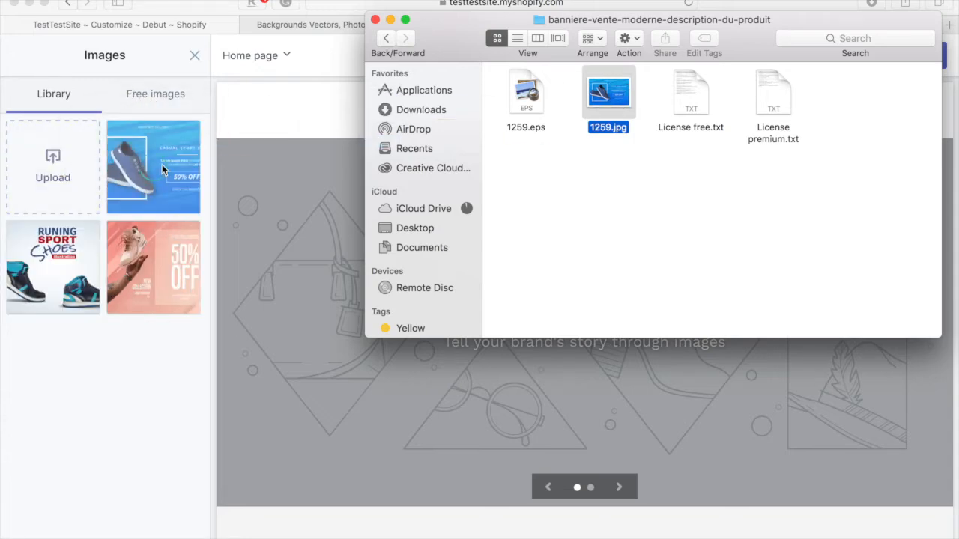
pyautogui.press('super+Tab')
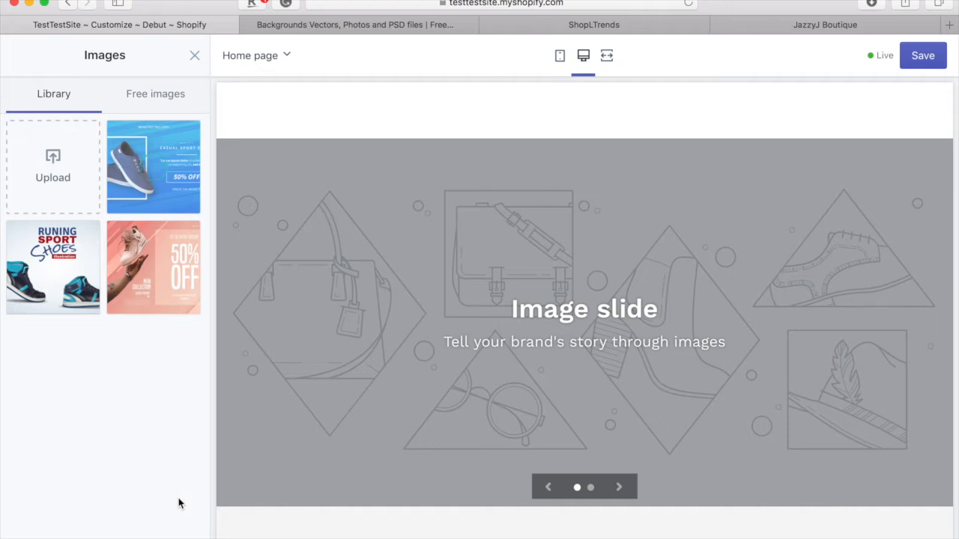
pyautogui.click(143, 176)
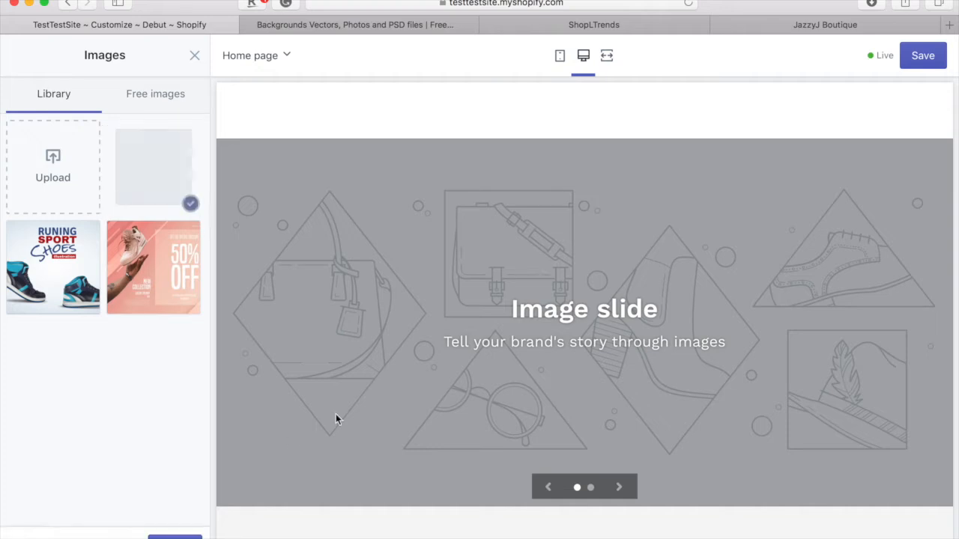
# - Apply the blue shoe banner to the first slide and empty its Heading and Subheading fields
pyautogui.scroll(-1, 335, 415)
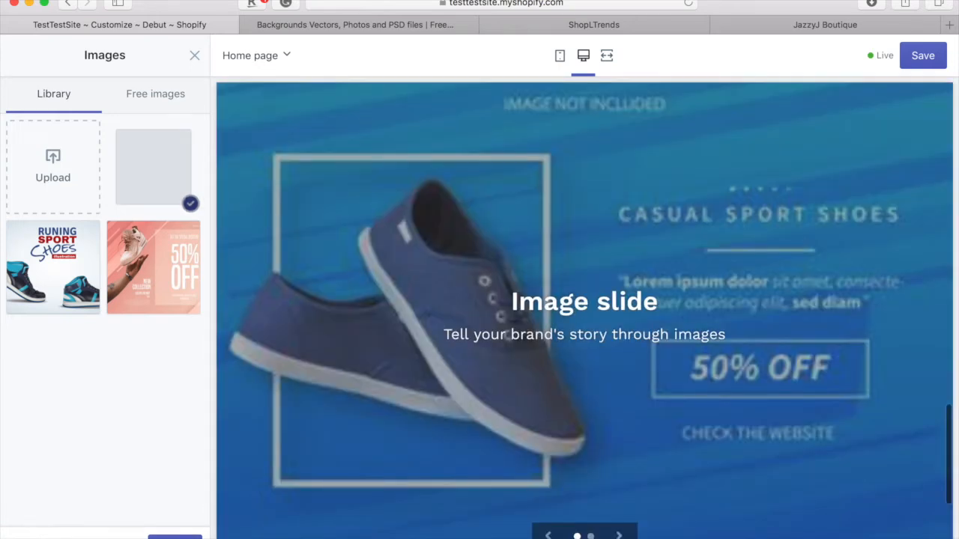
pyautogui.click(175, 537)
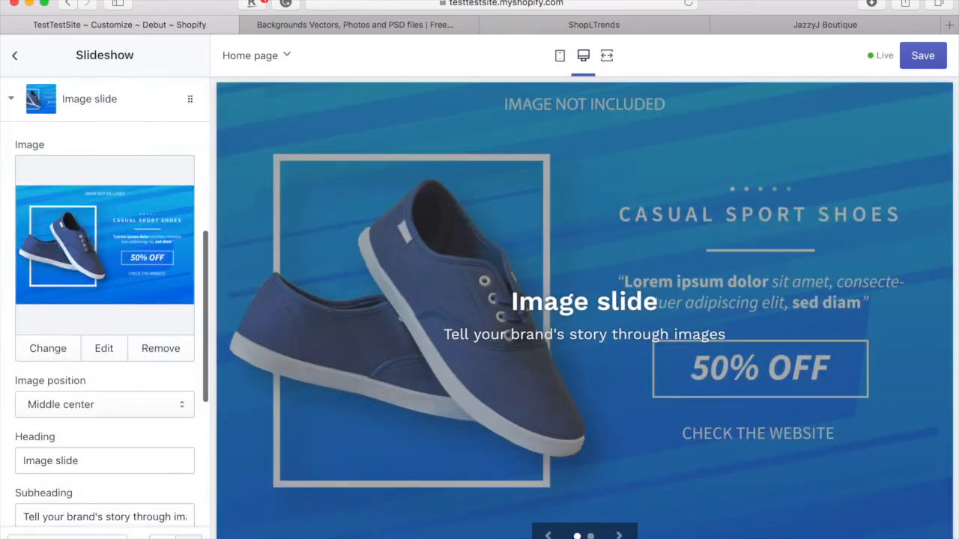
pyautogui.scroll(-5, 129, 325)
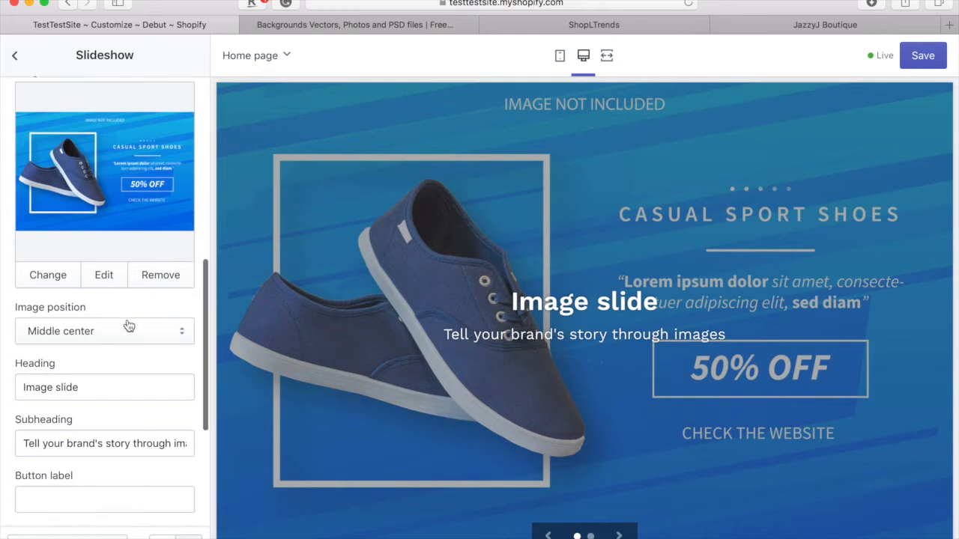
pyautogui.tripleClick(113, 298)
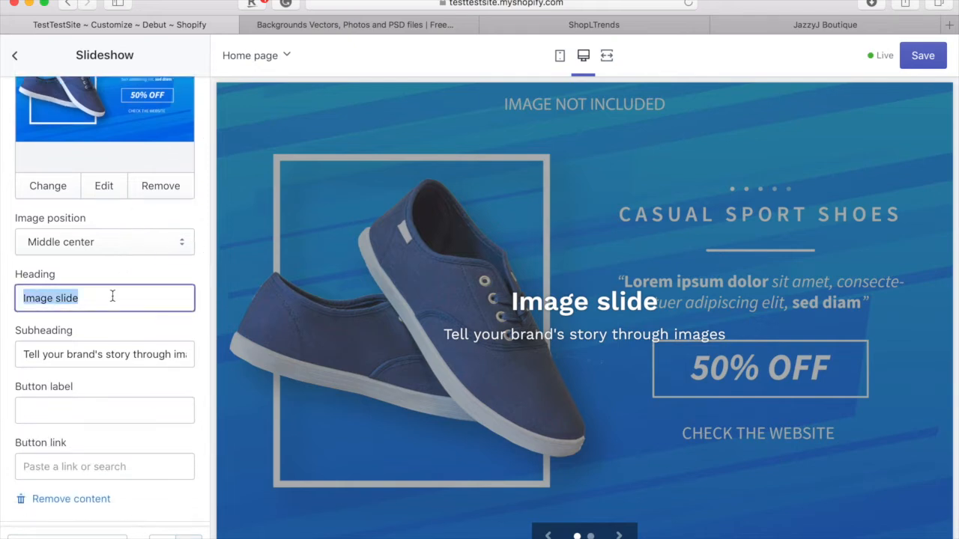
pyautogui.press('BackSpace')
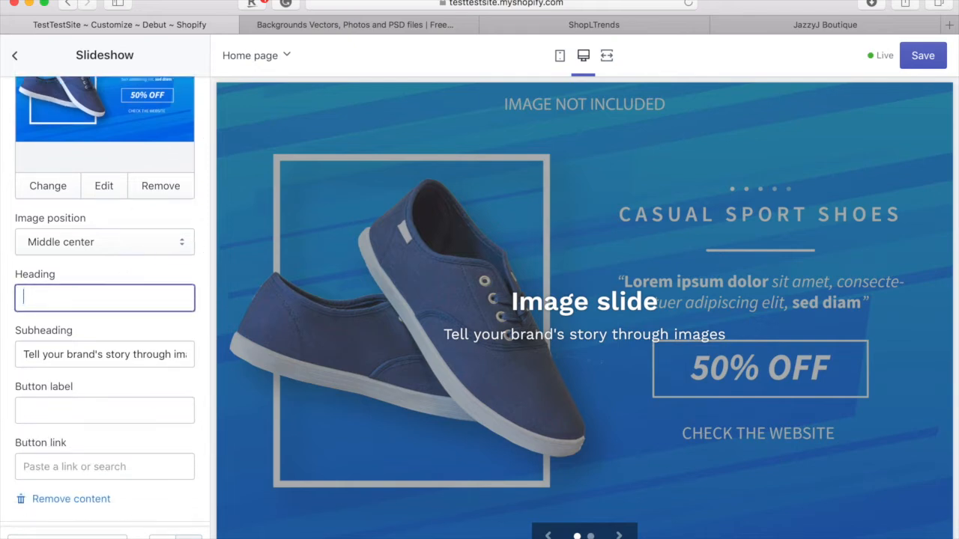
pyautogui.tripleClick(97, 349)
pyautogui.press('BackSpace')
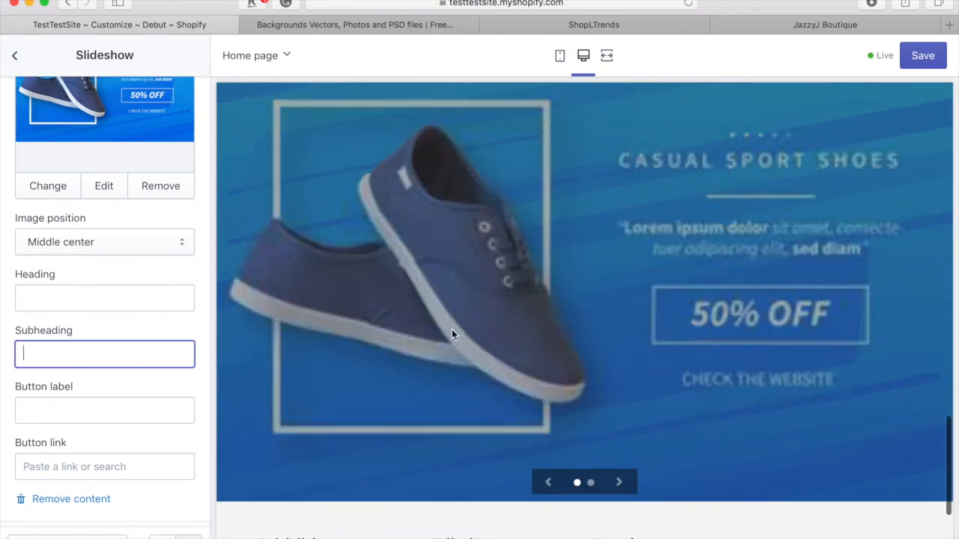
pyautogui.scroll(-2, 69, 373)
pyautogui.scroll(-1, 68, 372)
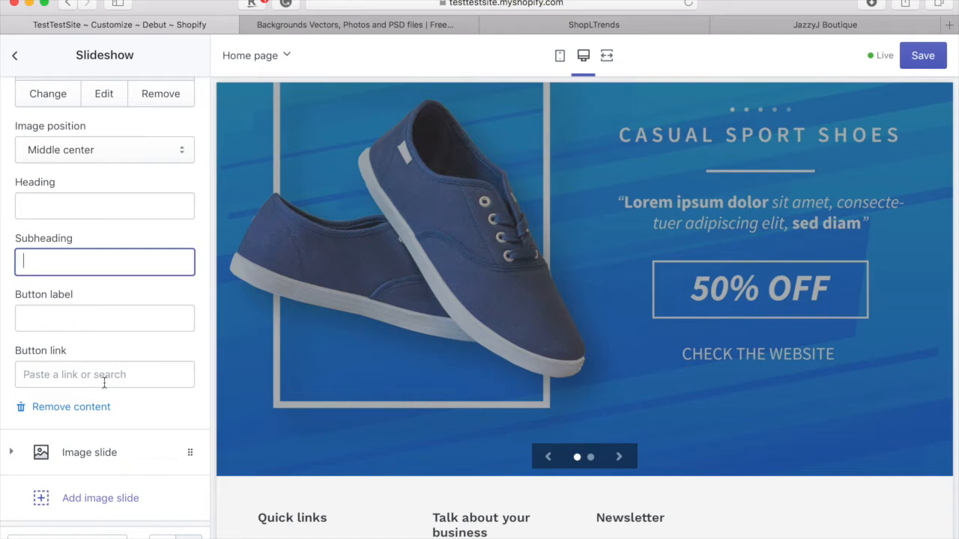
# - Leave the slide's button link unset, then remove the empty second Image slide
pyautogui.click(104, 382)
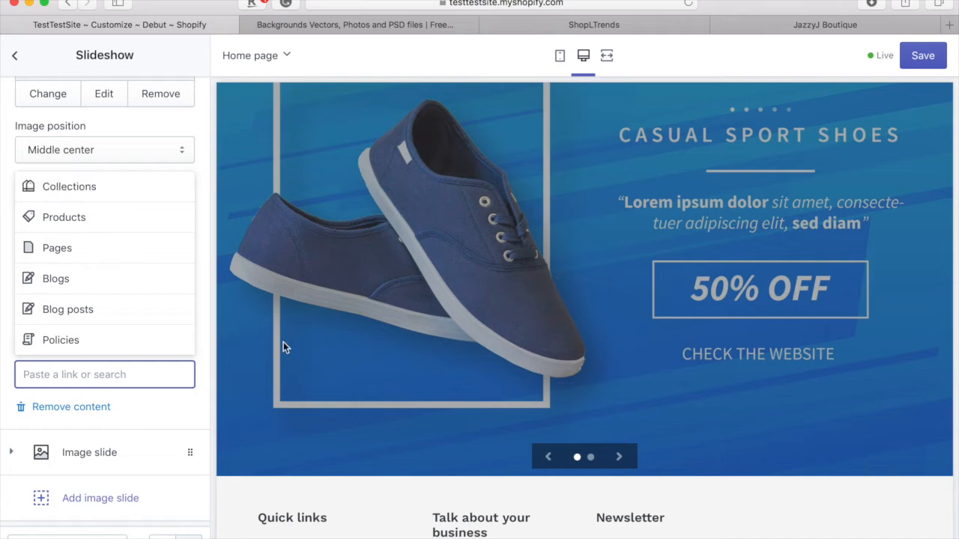
pyautogui.click(193, 118)
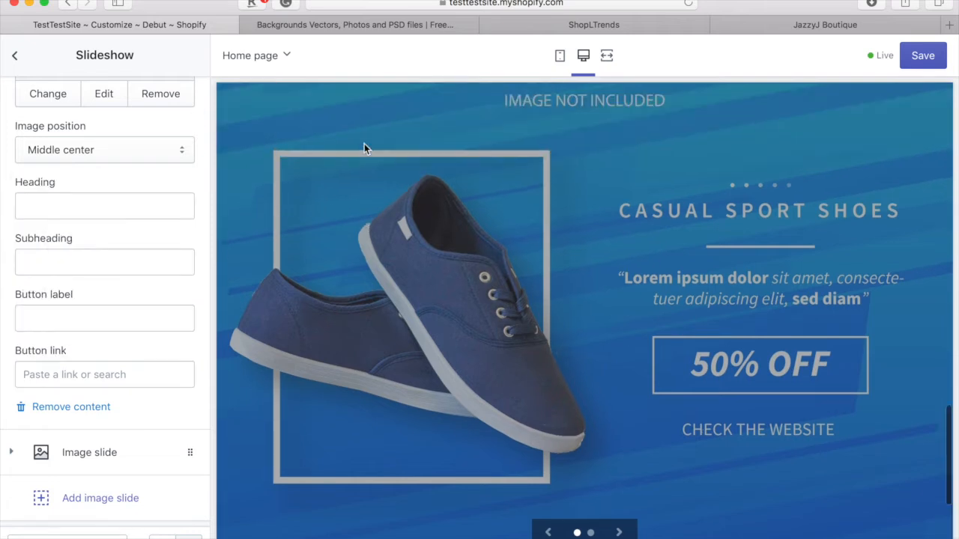
pyautogui.scroll(-3, 97, 294)
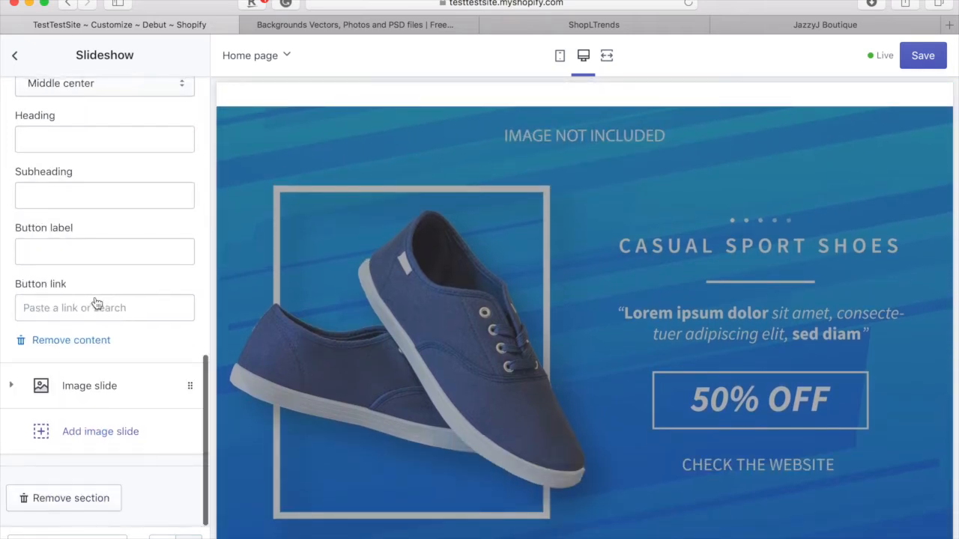
pyautogui.scroll(12, 97, 302)
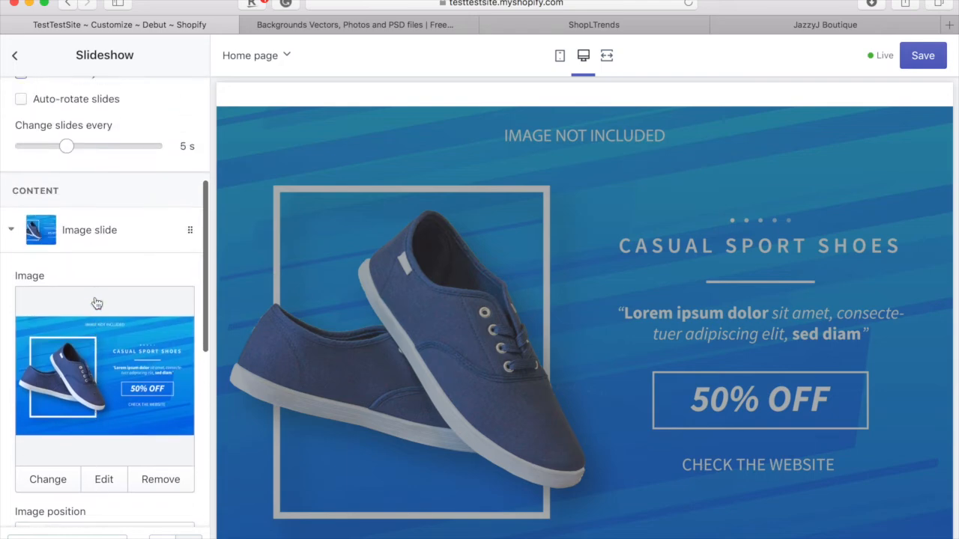
pyautogui.click(118, 264)
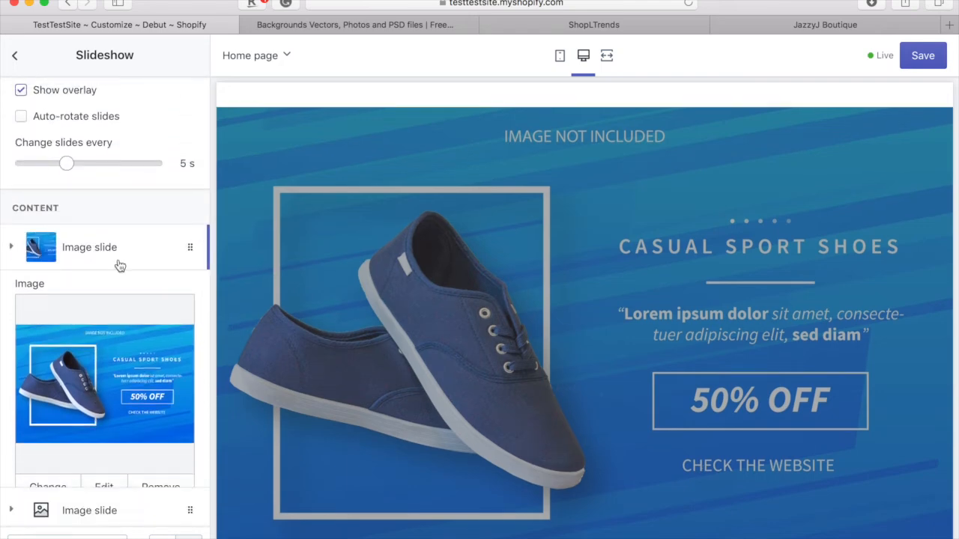
pyautogui.click(95, 406)
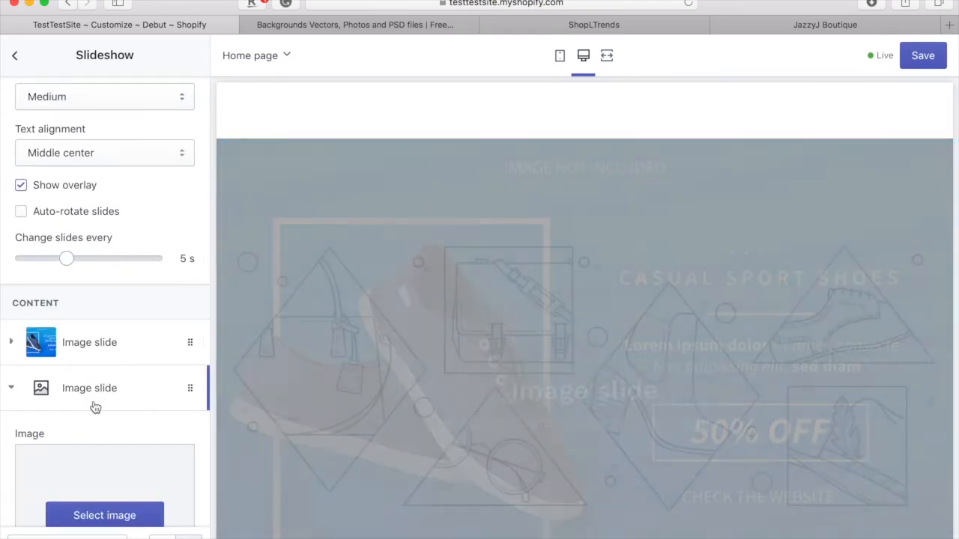
pyautogui.scroll(-7, 94, 404)
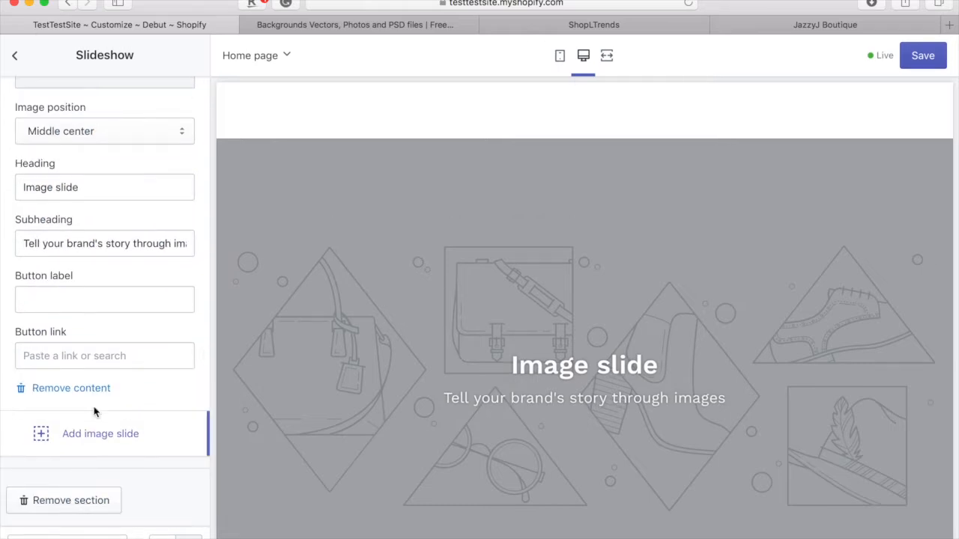
pyautogui.click(59, 396)
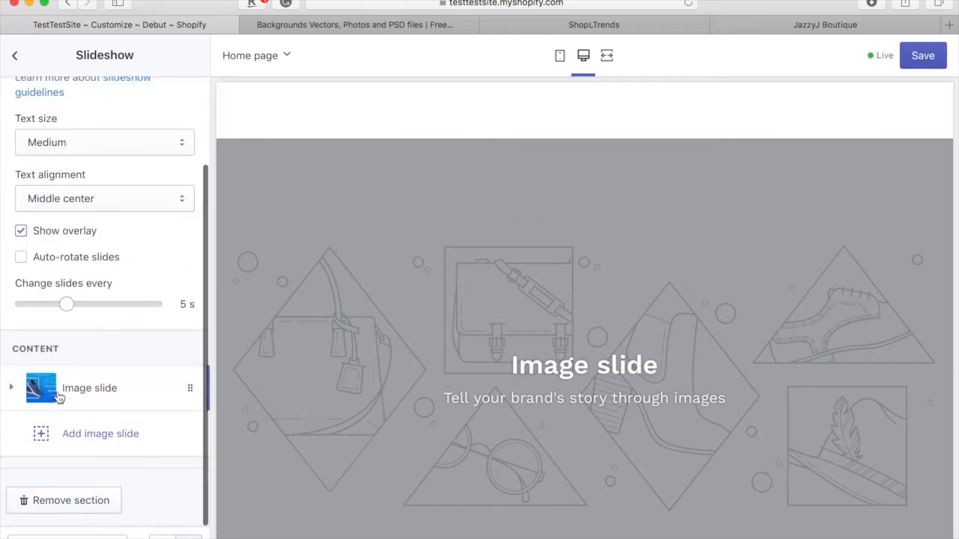
pyautogui.scroll(-3, 487, 406)
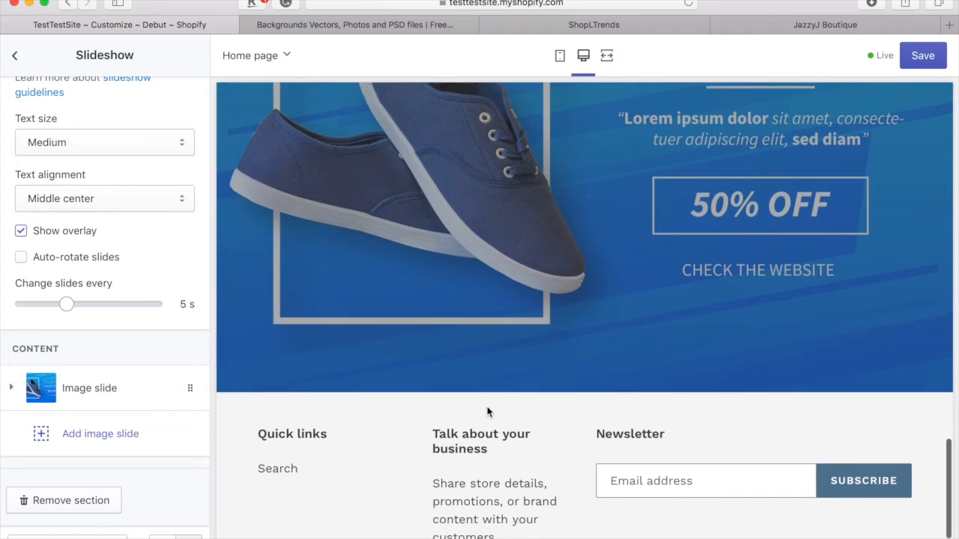
pyautogui.scroll(5, 487, 406)
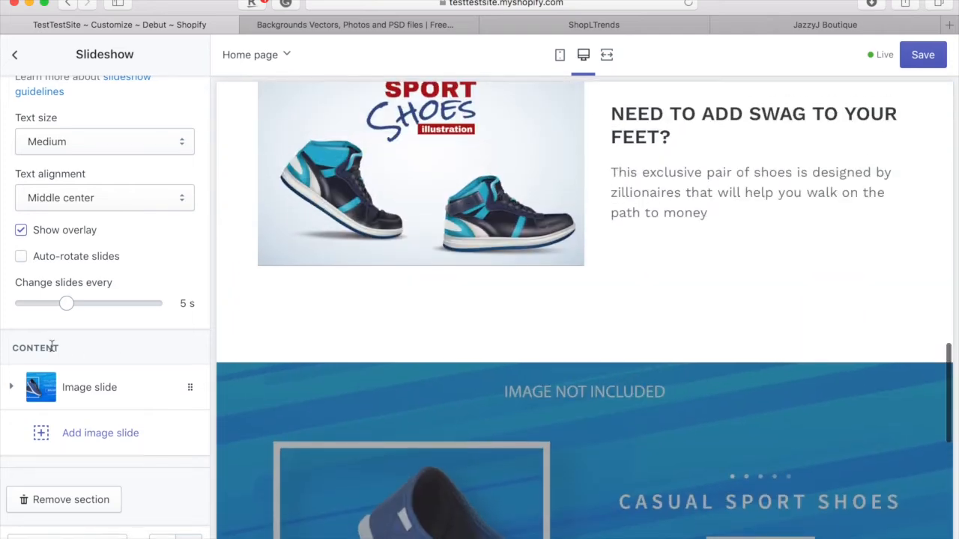
pyautogui.scroll(8, 486, 406)
pyautogui.scroll(10, 494, 310)
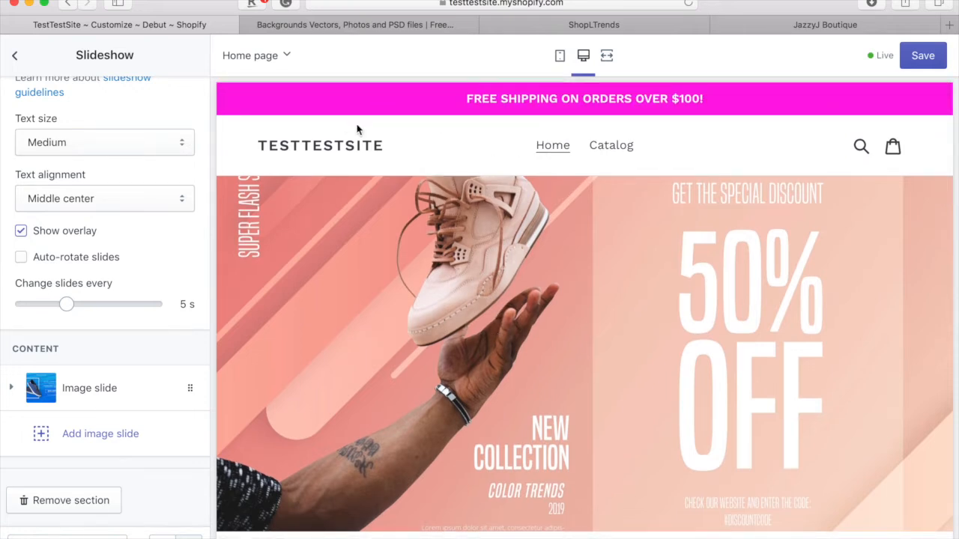
# - In Header settings, change the announcement Bar colour from magenta to black #000000
pyautogui.click(21, 56)
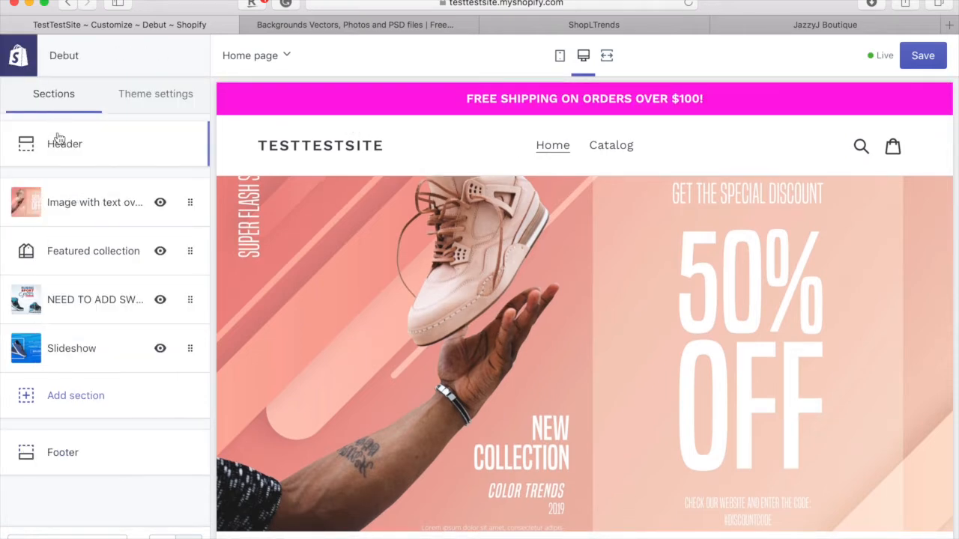
pyautogui.click(60, 140)
pyautogui.scroll(-5, 92, 352)
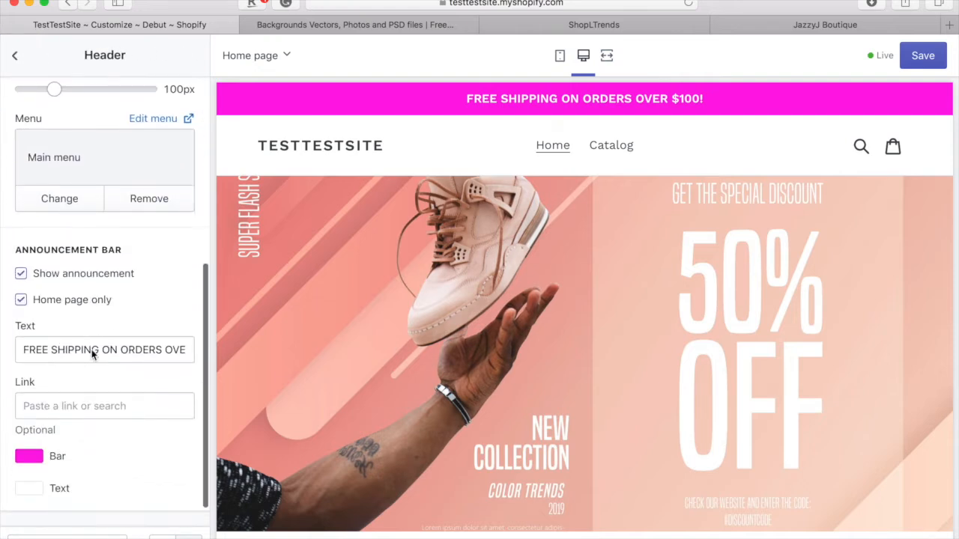
pyautogui.click(29, 432)
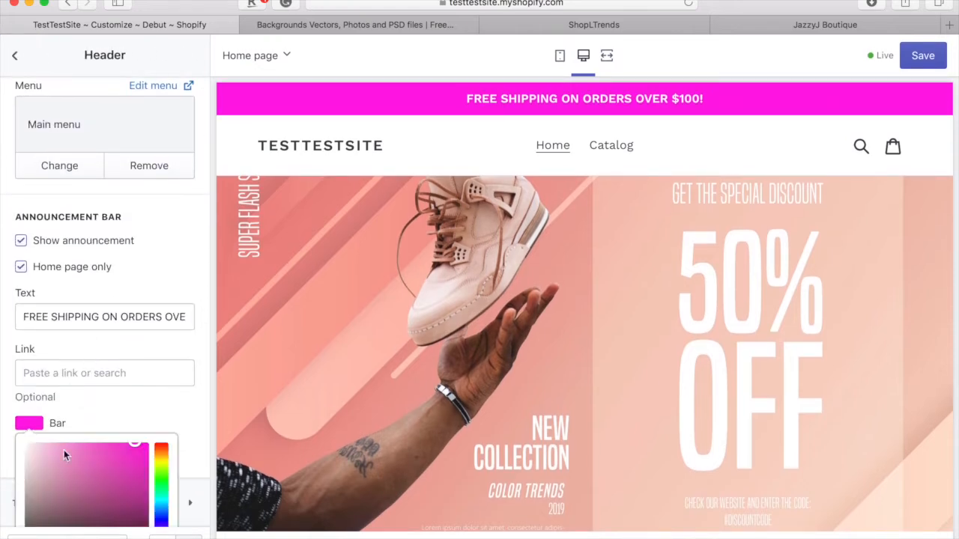
pyautogui.scroll(-3, 64, 449)
pyautogui.click(118, 505)
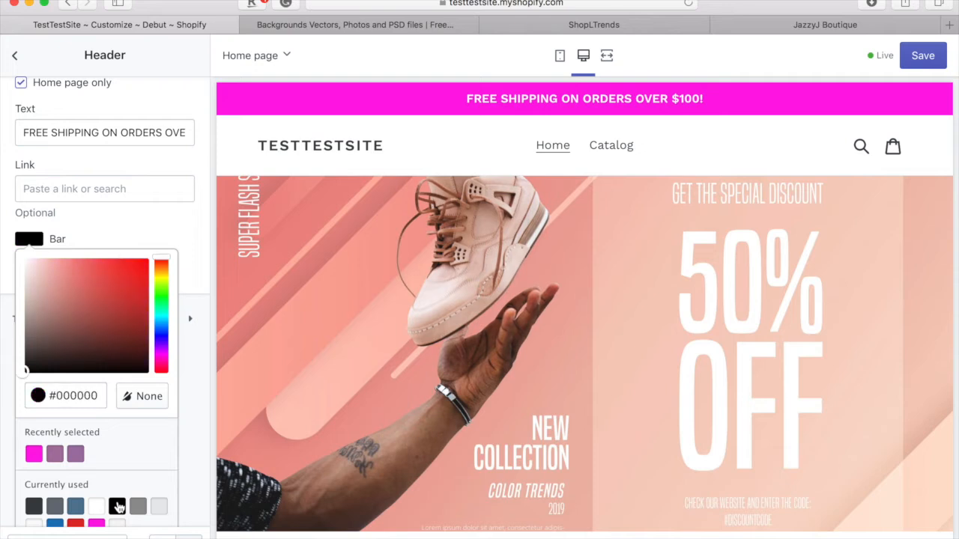
pyautogui.click(160, 229)
pyautogui.scroll(10, 160, 229)
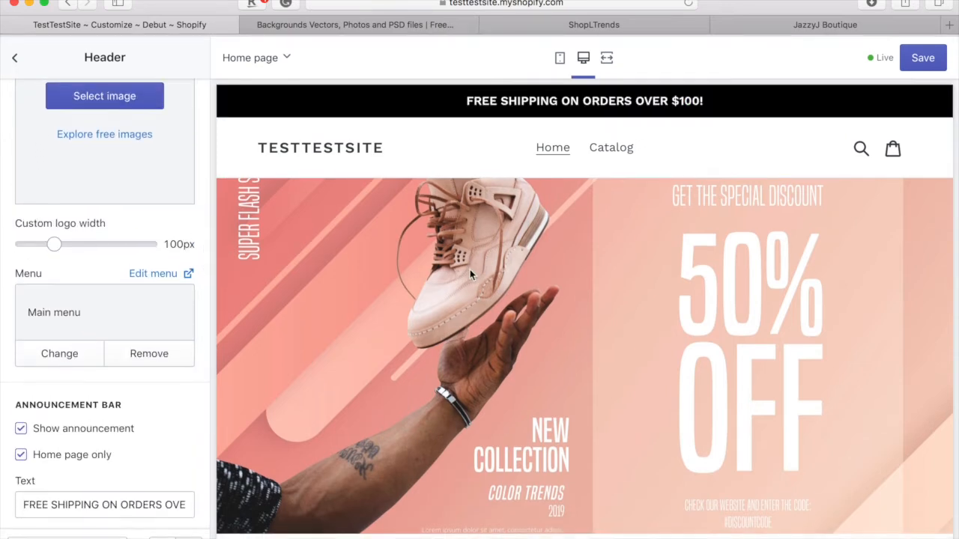
pyautogui.scroll(-3, 470, 269)
pyautogui.scroll(1, 469, 275)
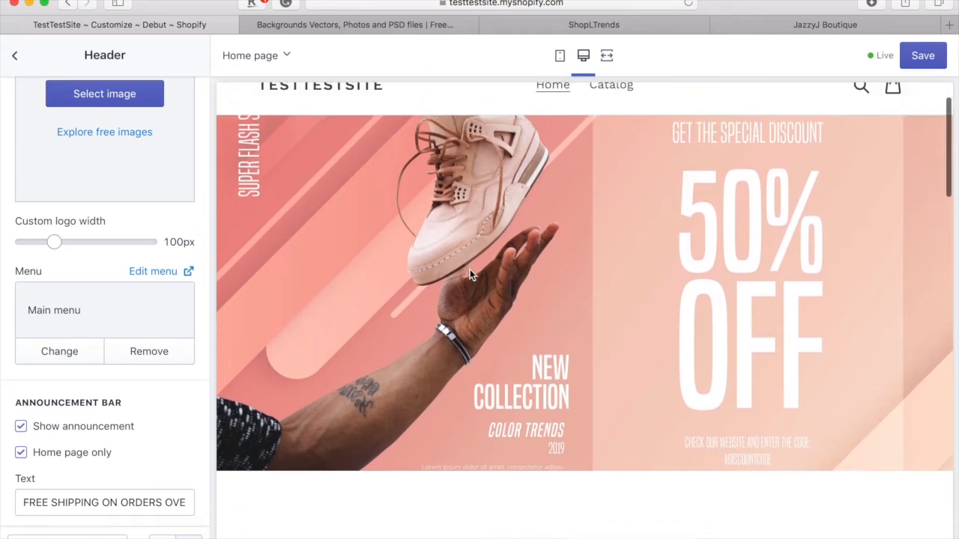
pyautogui.scroll(-10, 469, 275)
pyautogui.scroll(-15, 470, 275)
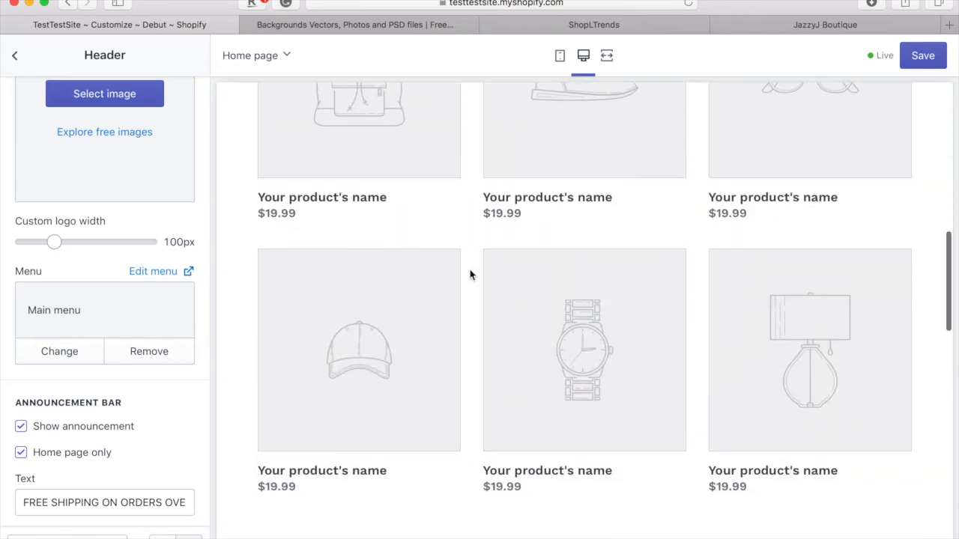
pyautogui.scroll(-12, 469, 274)
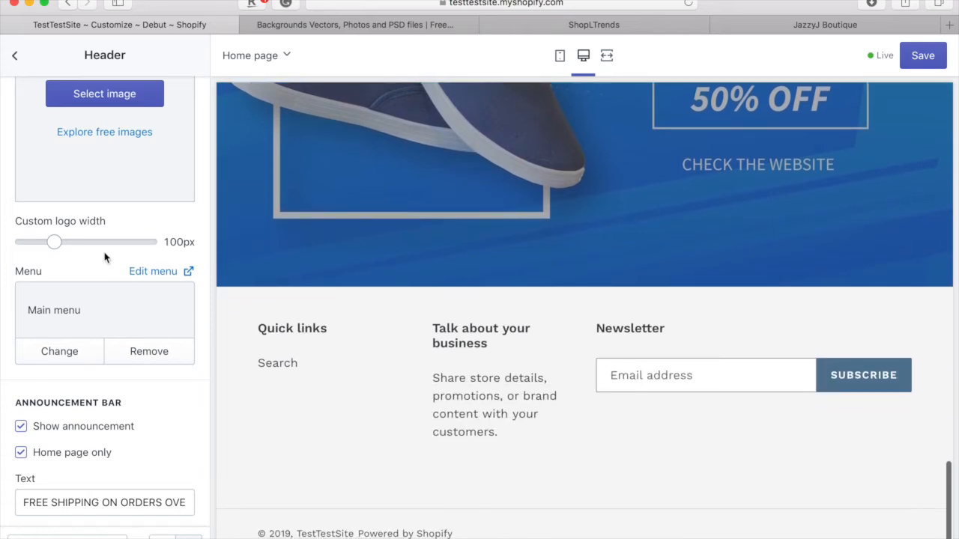
# - Set the Footer section's background colour to black #000000
pyautogui.click(15, 55)
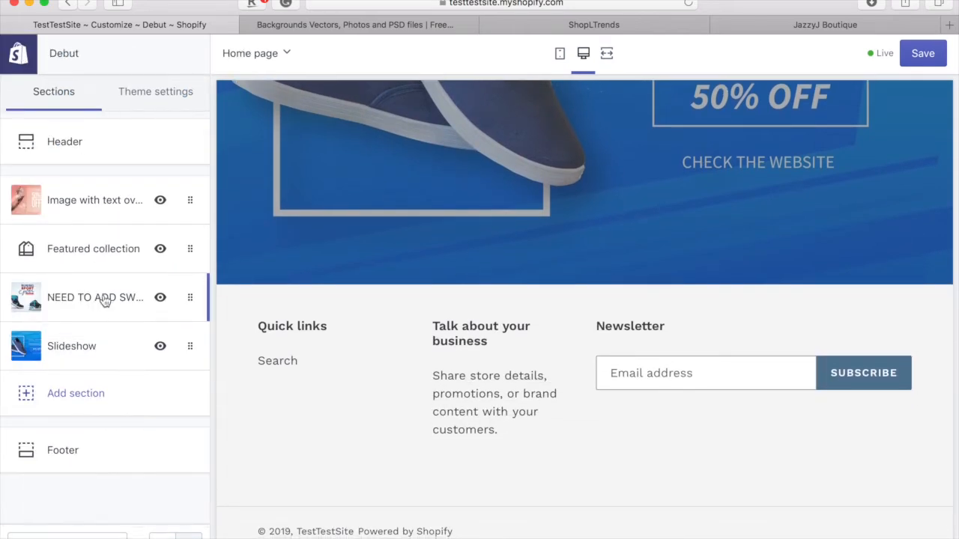
pyautogui.click(104, 465)
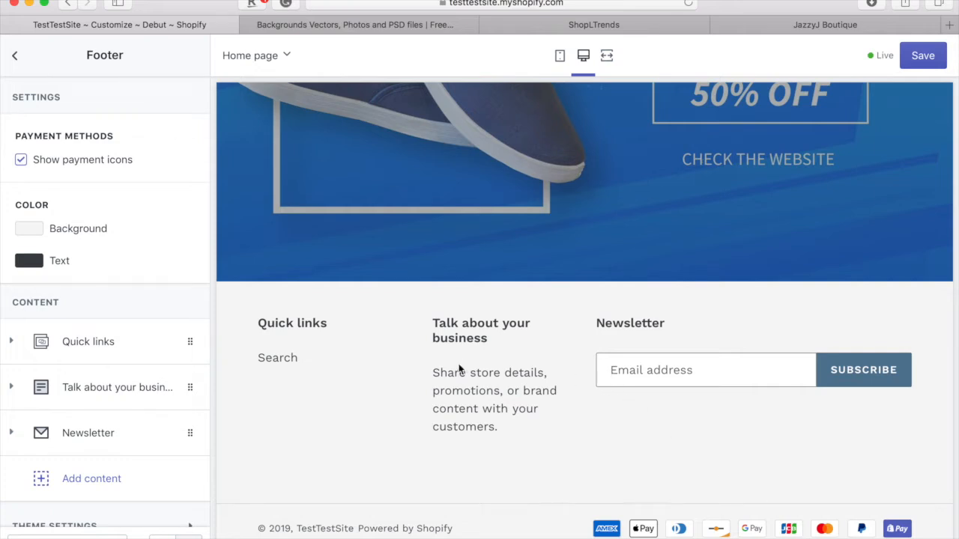
pyautogui.scroll(-1, 95, 321)
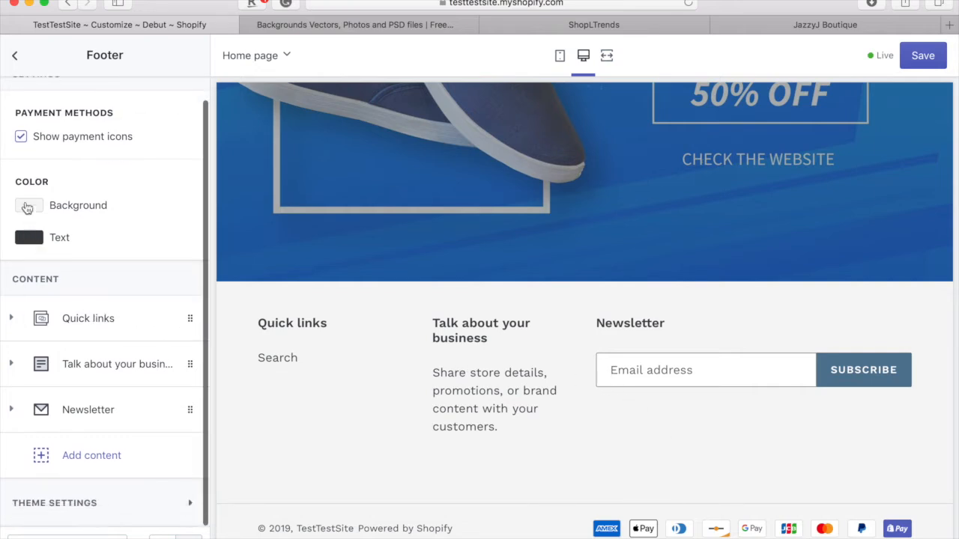
pyautogui.scroll(4, 398, 239)
pyautogui.scroll(-4, 398, 239)
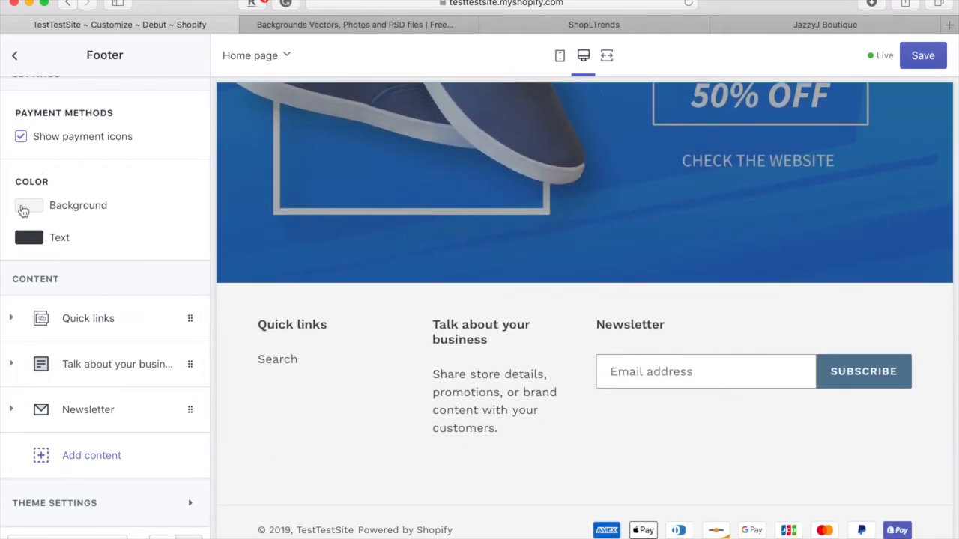
pyautogui.click(24, 212)
pyautogui.click(37, 427)
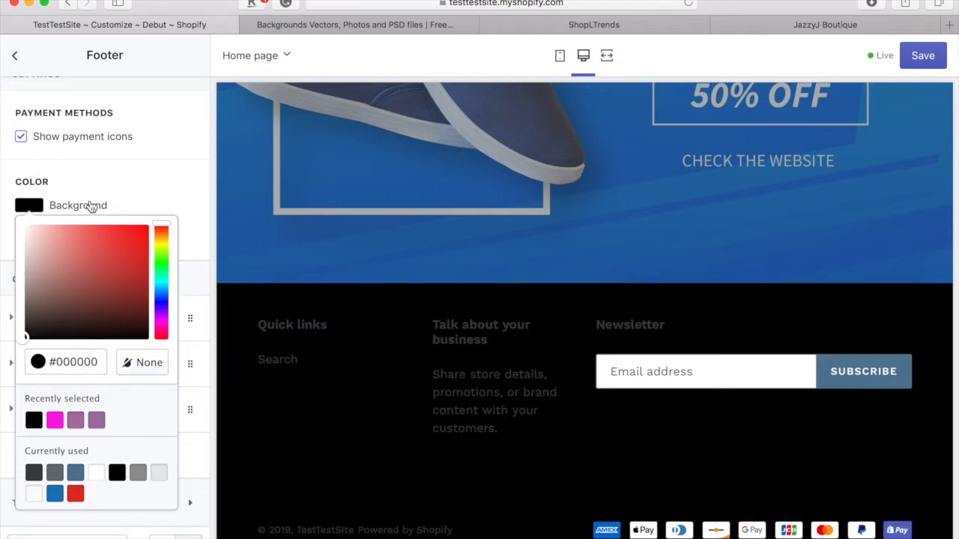
pyautogui.click(90, 207)
# - Set the footer text colour to white #FFFFFF and recheck the black background
pyautogui.click(30, 239)
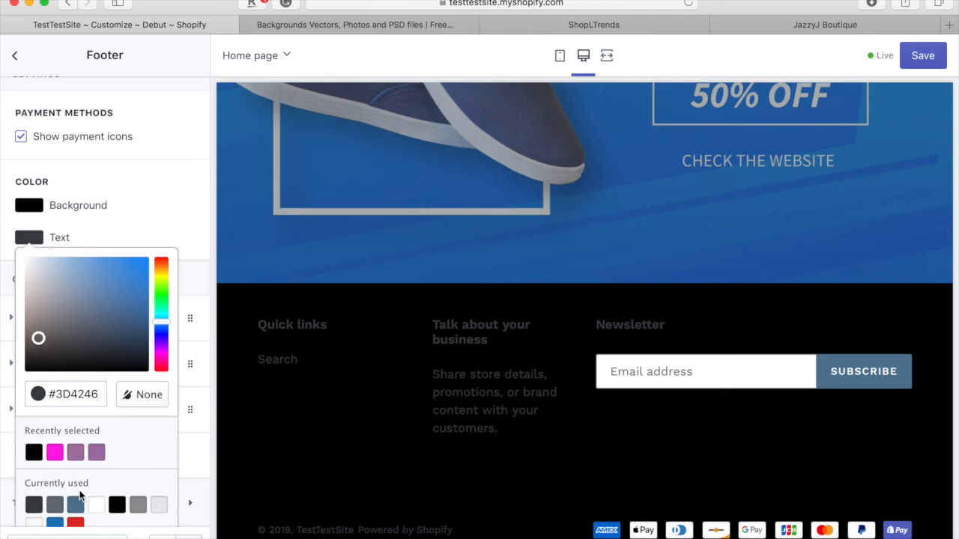
pyautogui.click(97, 504)
pyautogui.scroll(-1, 551, 189)
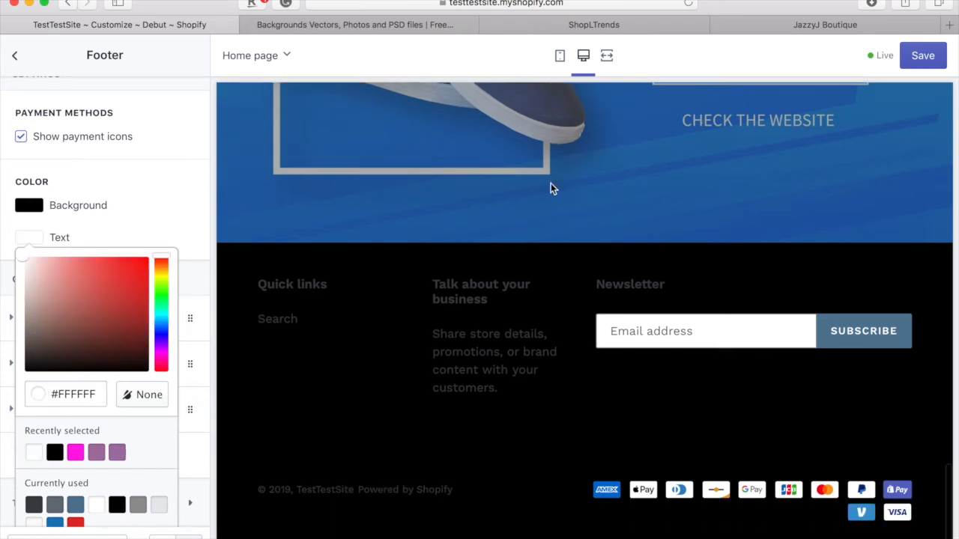
pyautogui.click(135, 207)
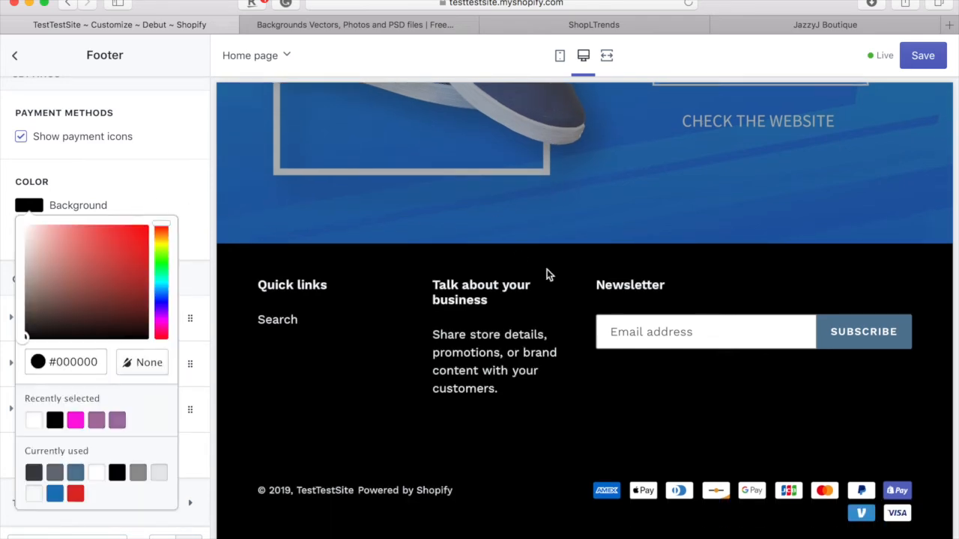
pyautogui.scroll(2, 548, 274)
pyautogui.scroll(5, 548, 273)
pyautogui.scroll(-7, 548, 273)
pyautogui.click(97, 204)
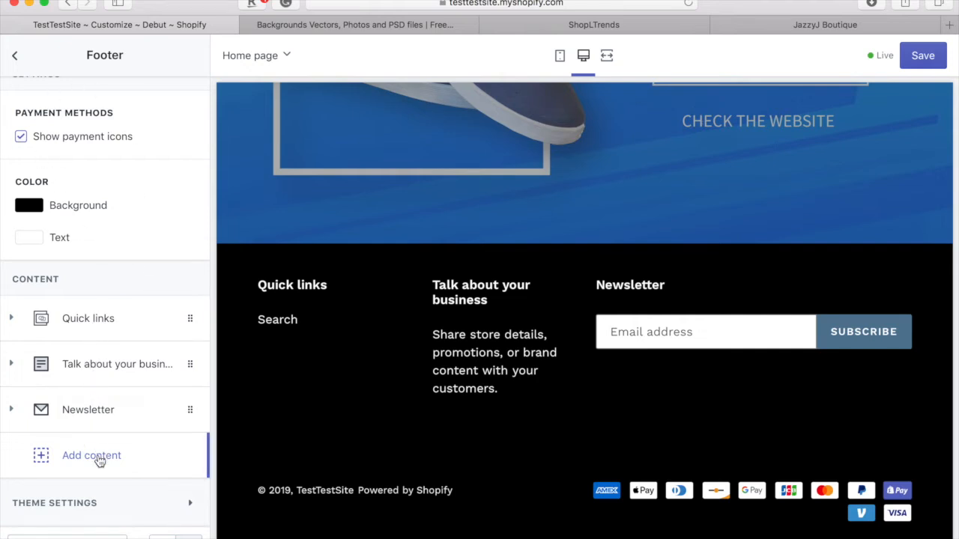
# - Retitle the 'Talk about your business' footer column 'Shop with us'
pyautogui.click(88, 318)
pyautogui.scroll(-3, 107, 324)
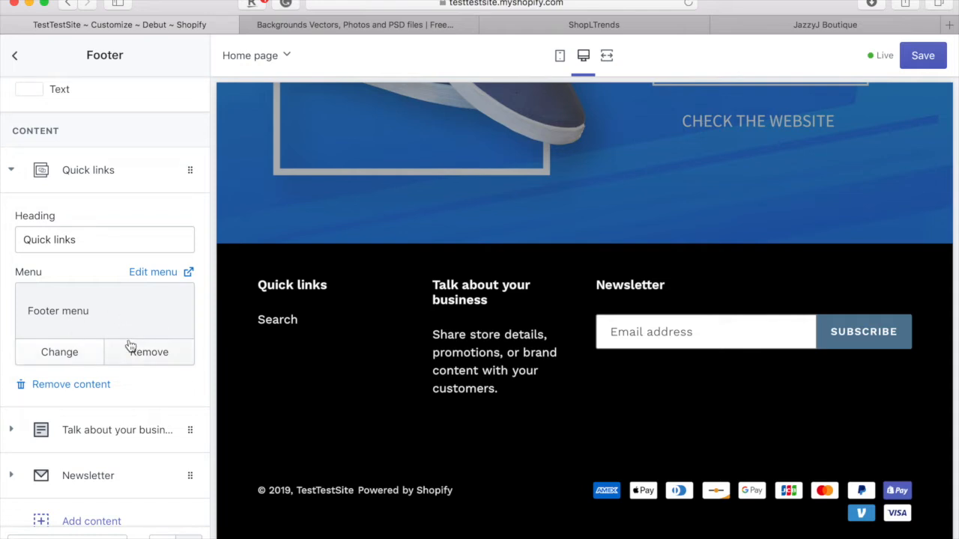
pyautogui.click(123, 168)
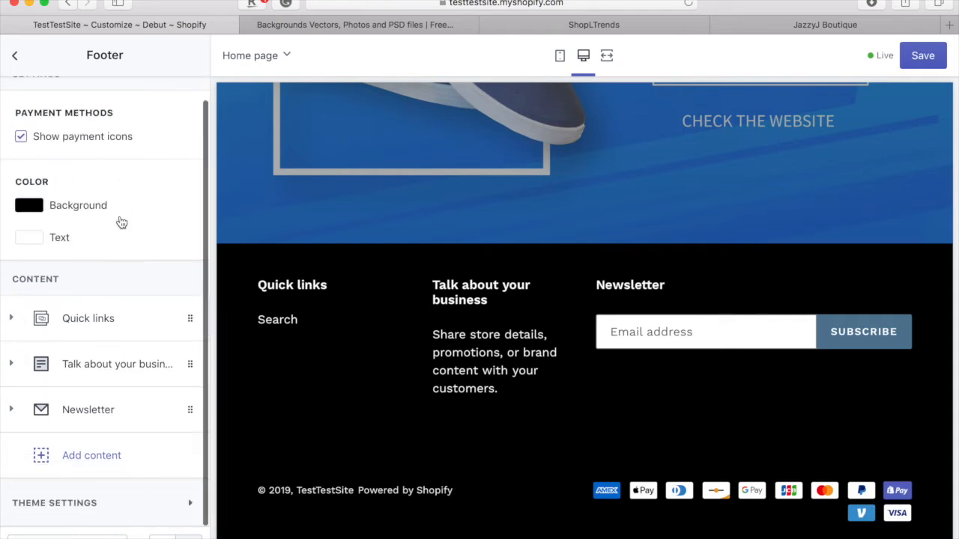
pyautogui.click(103, 368)
pyautogui.scroll(-5, 103, 449)
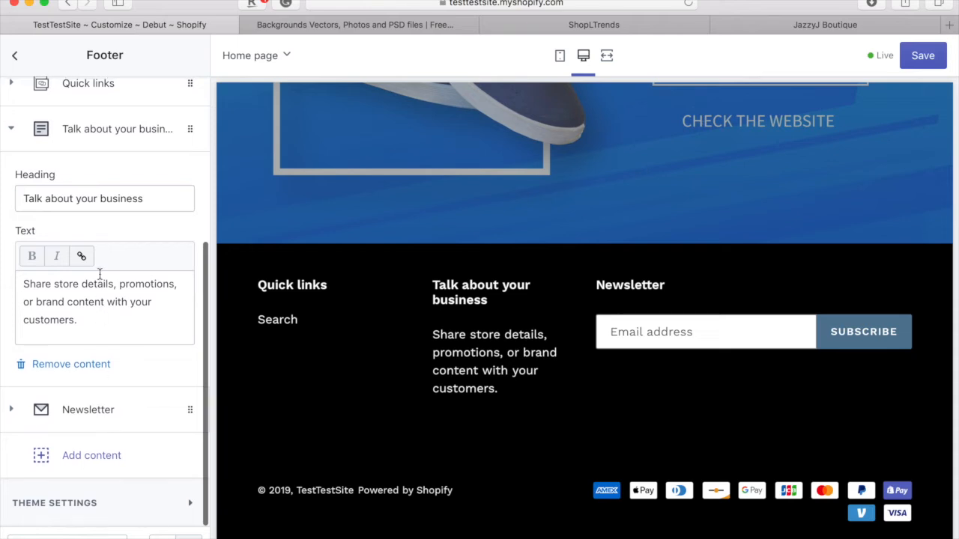
pyautogui.click(101, 200)
pyautogui.press('super+a')
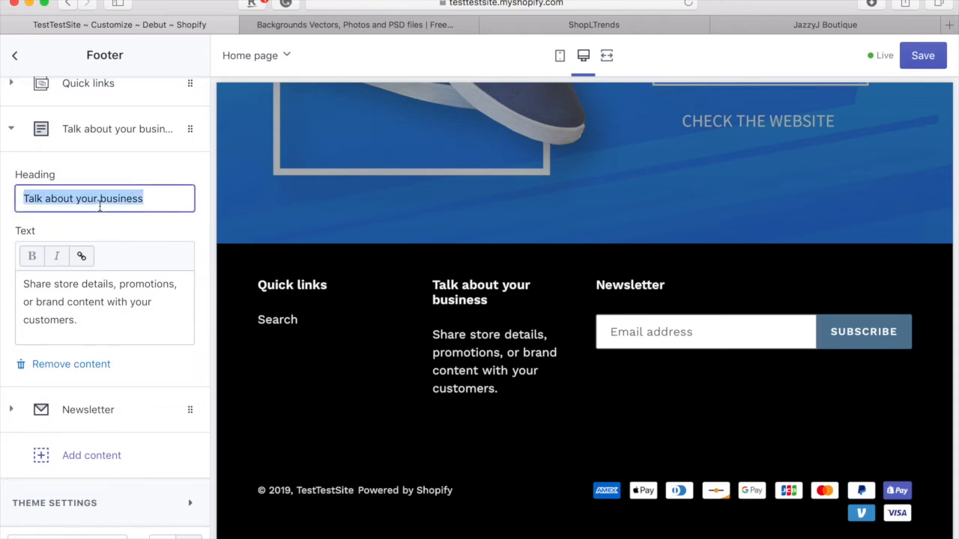
pyautogui.write('Shop with ')
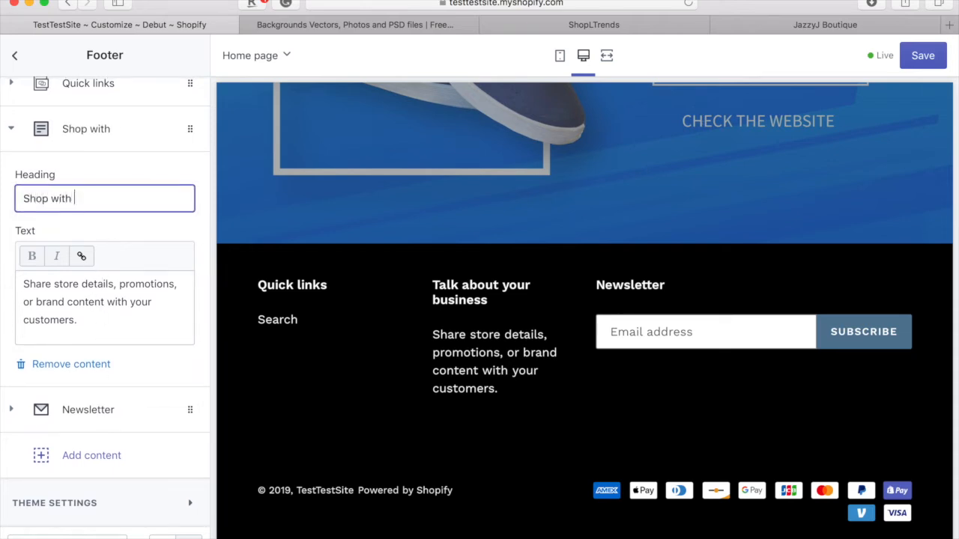
pyautogui.write('us')
# - Replace the column's text with 'We offer custom shoes that cant be found anywhere!'
pyautogui.moveTo(88, 337); pyautogui.dragTo(2, 211)
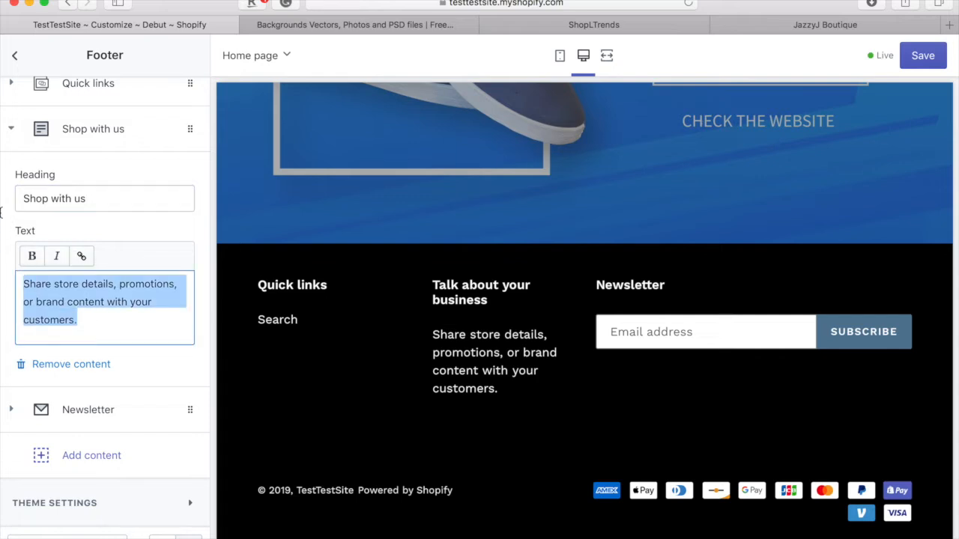
pyautogui.write('e offe')
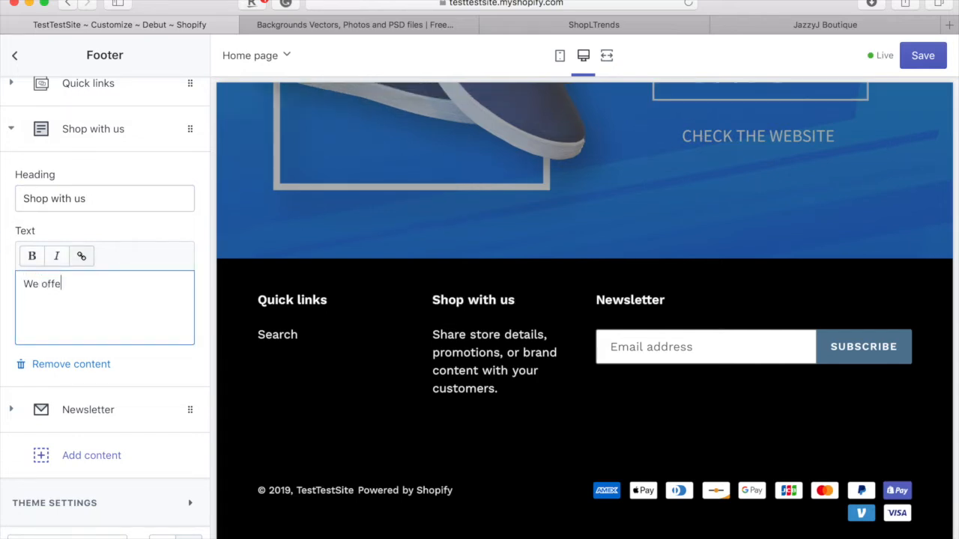
pyautogui.write(' offer ')
pyautogui.write('cusy')
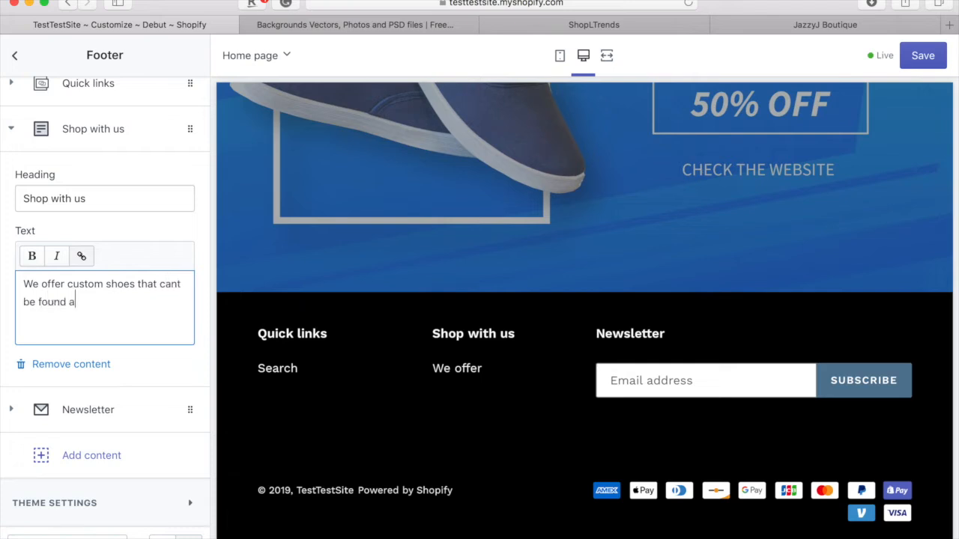
pyautogui.write('where!')
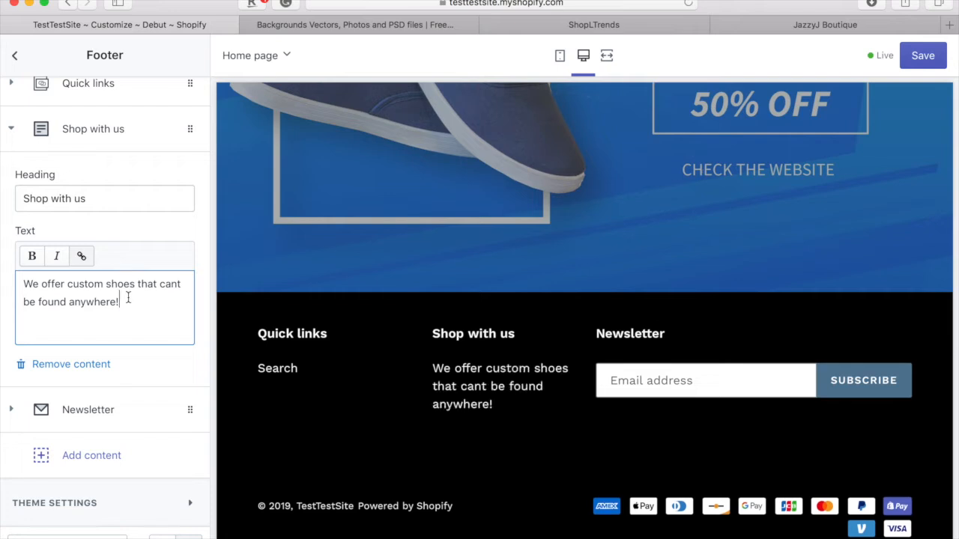
pyautogui.click(120, 408)
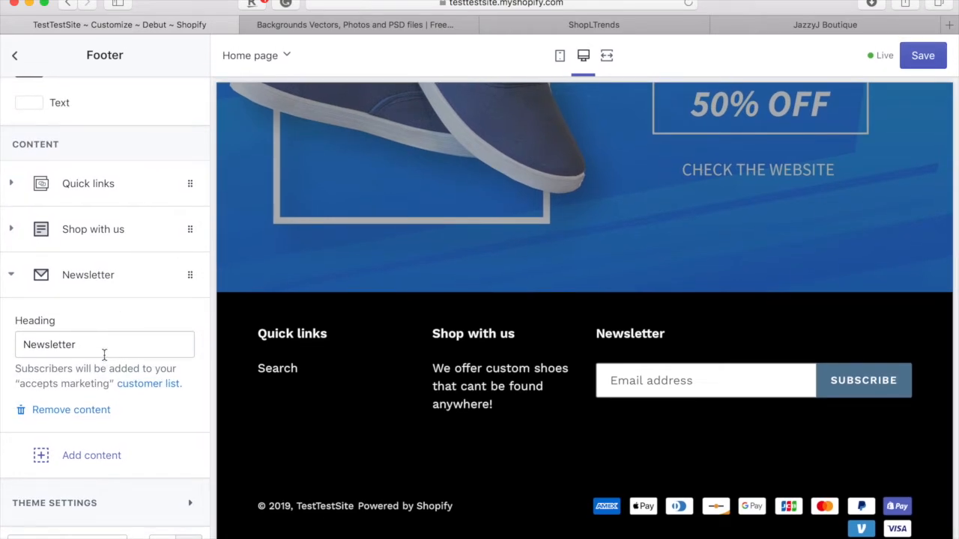
# - Change the Newsletter heading to 'Stay In The Loop', correcting the 'Lopp' typo
pyautogui.doubleClick(104, 355)
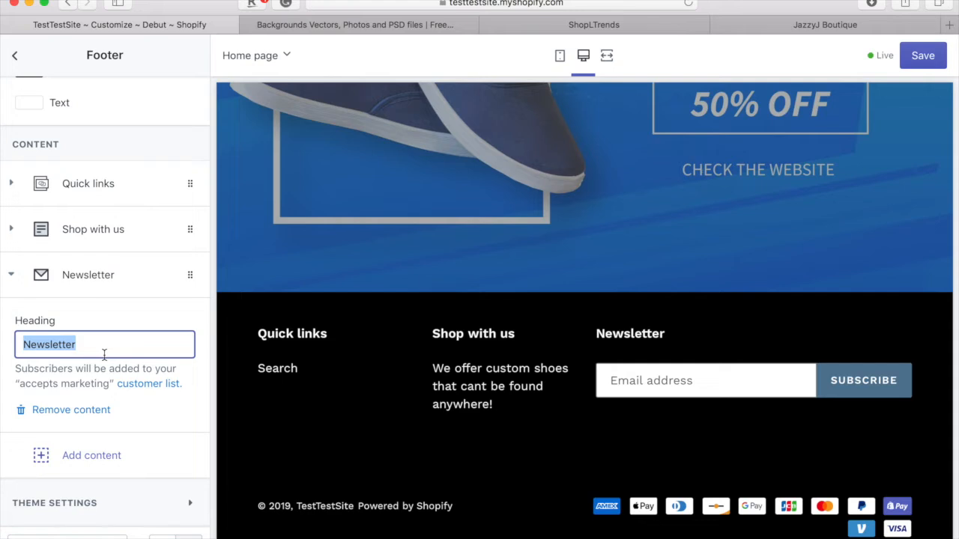
pyautogui.write('S')
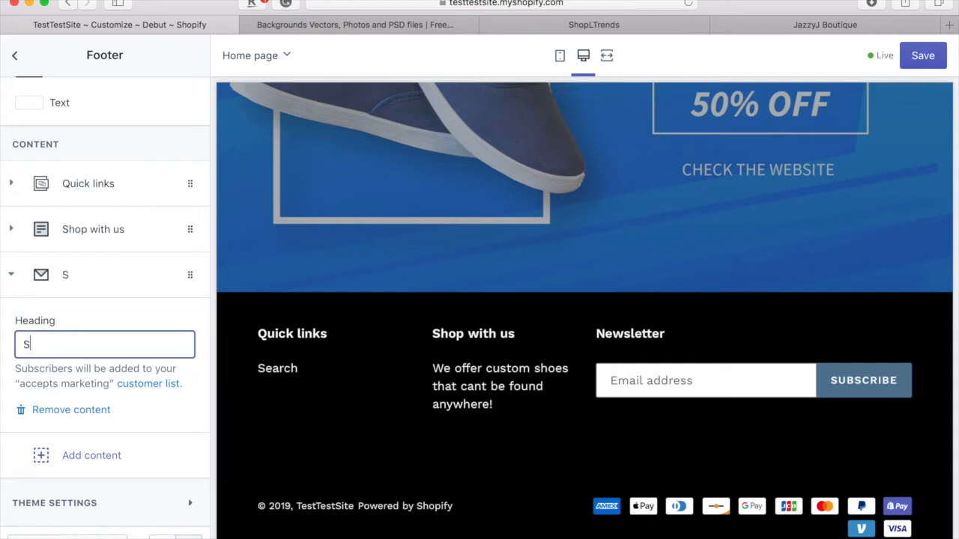
pyautogui.write('tay In The ')
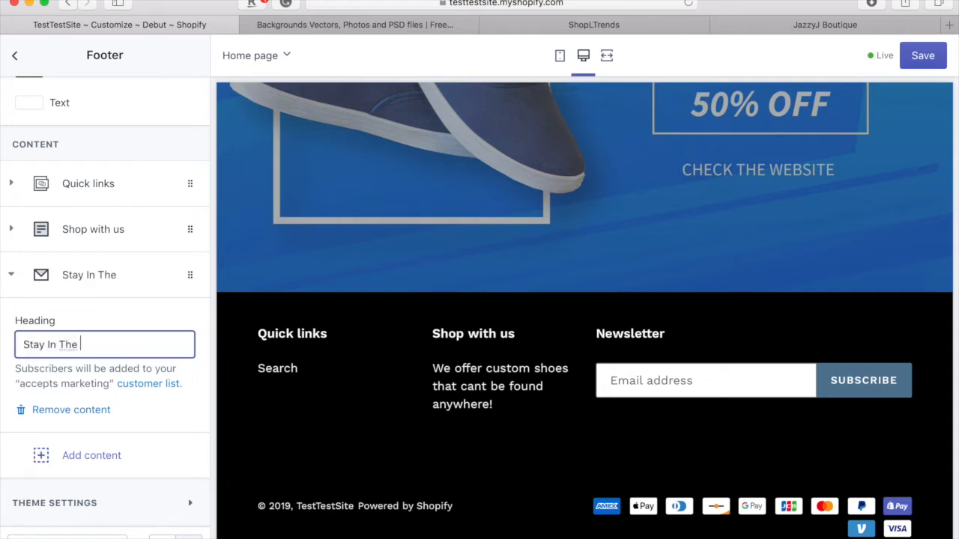
pyautogui.write('Lopp')
pyautogui.press('BackSpace')
pyautogui.press('BackSpace')
pyautogui.write('op')
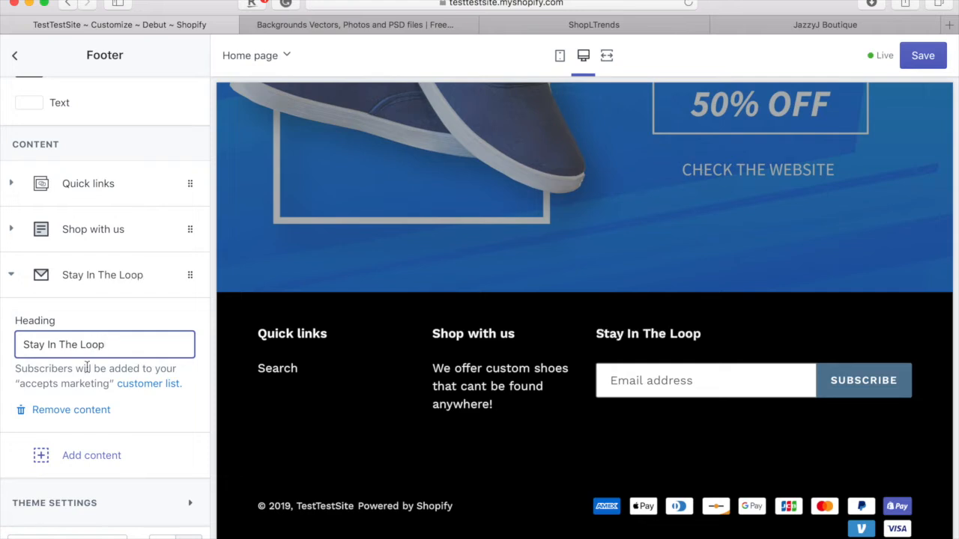
pyautogui.moveTo(509, 513)
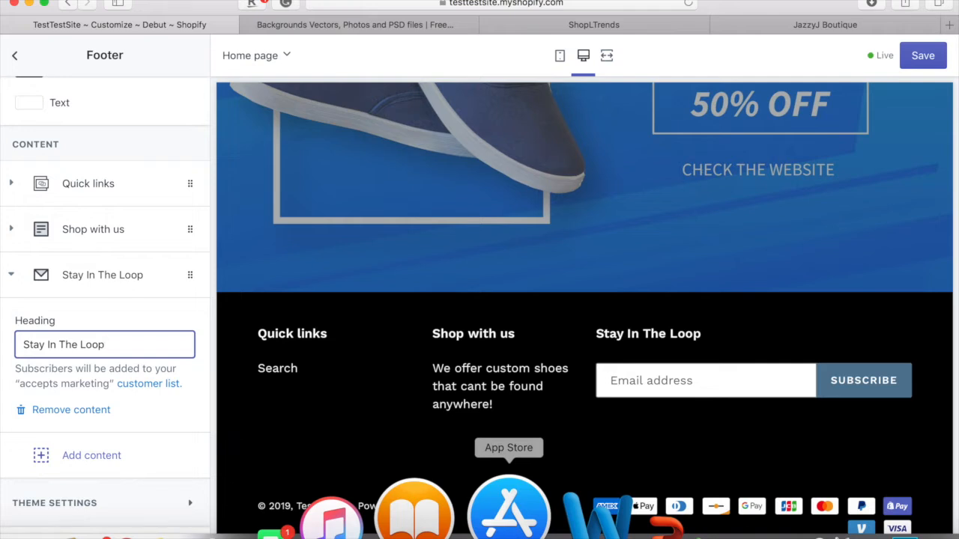
pyautogui.scroll(1, 111, 321)
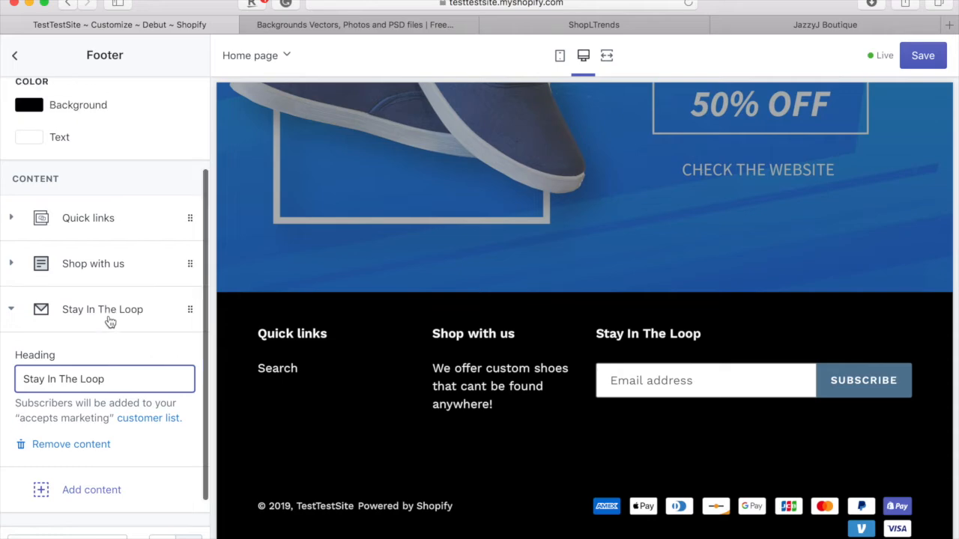
pyautogui.scroll(3, 110, 320)
# - Leave Footer settings for the Sections list and scroll the preview from the black free-shipping bar
pyautogui.click(13, 57)
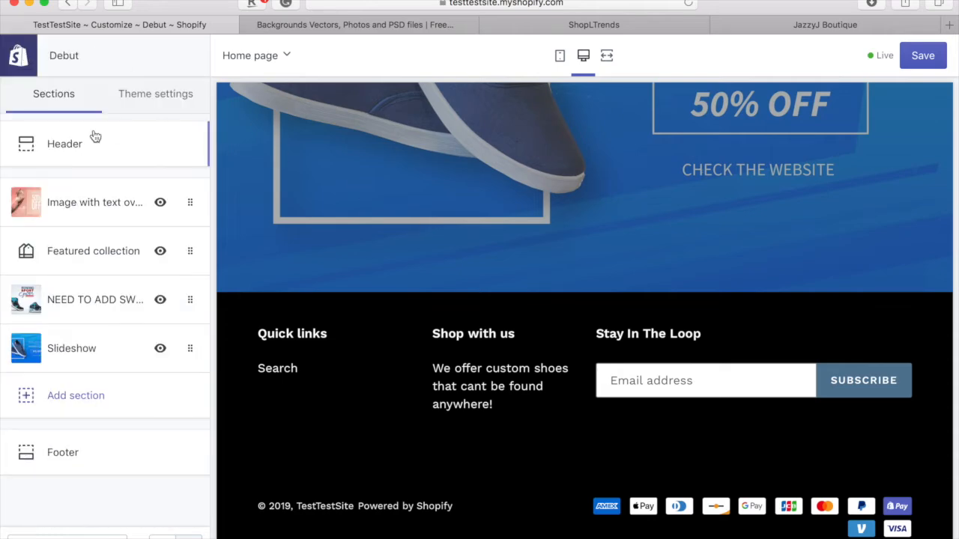
pyautogui.scroll(15, 482, 202)
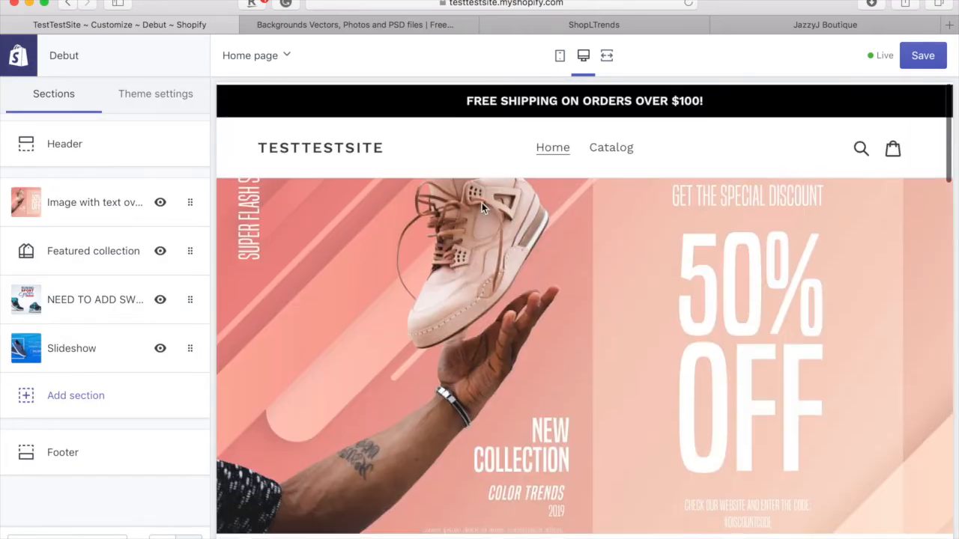
pyautogui.scroll(-10, 481, 207)
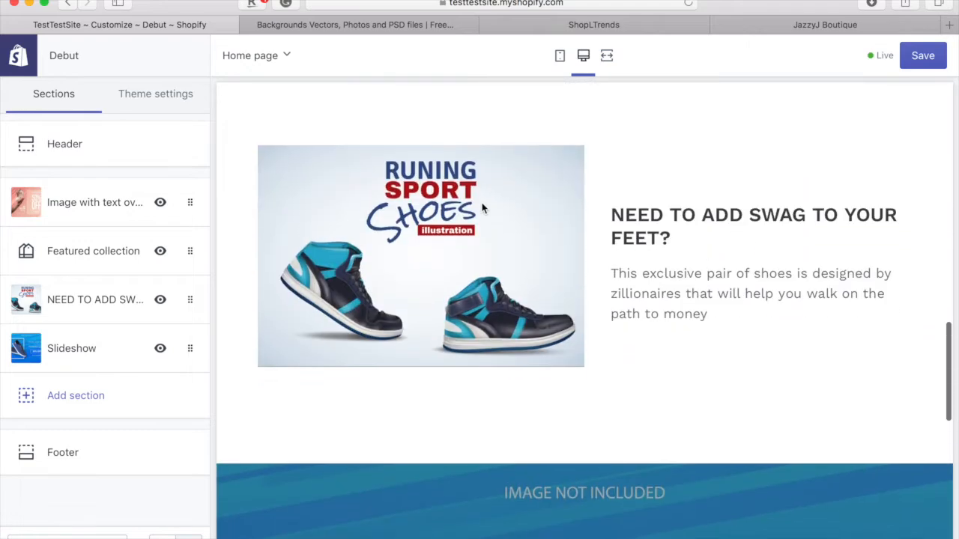
pyautogui.scroll(-10, 482, 208)
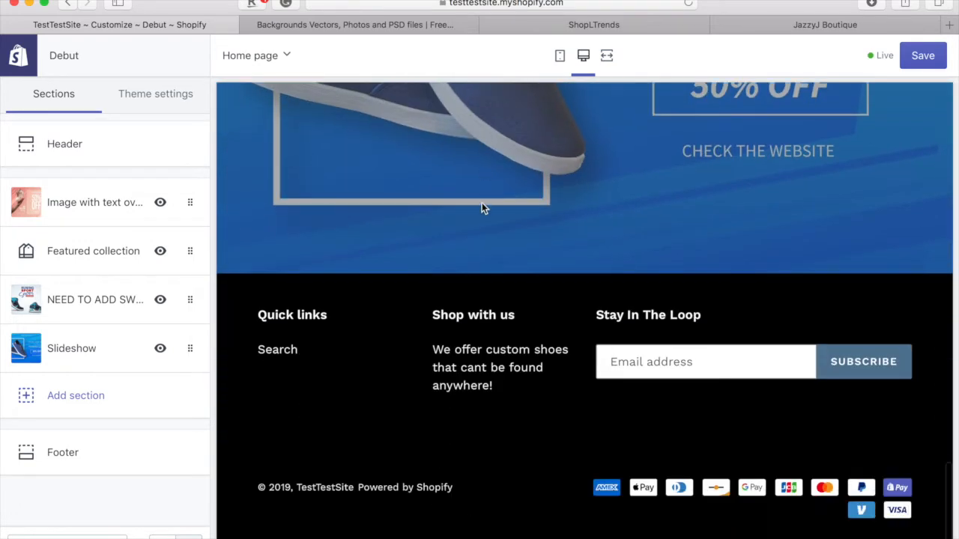
pyautogui.scroll(10, 482, 208)
pyautogui.scroll(4, 481, 207)
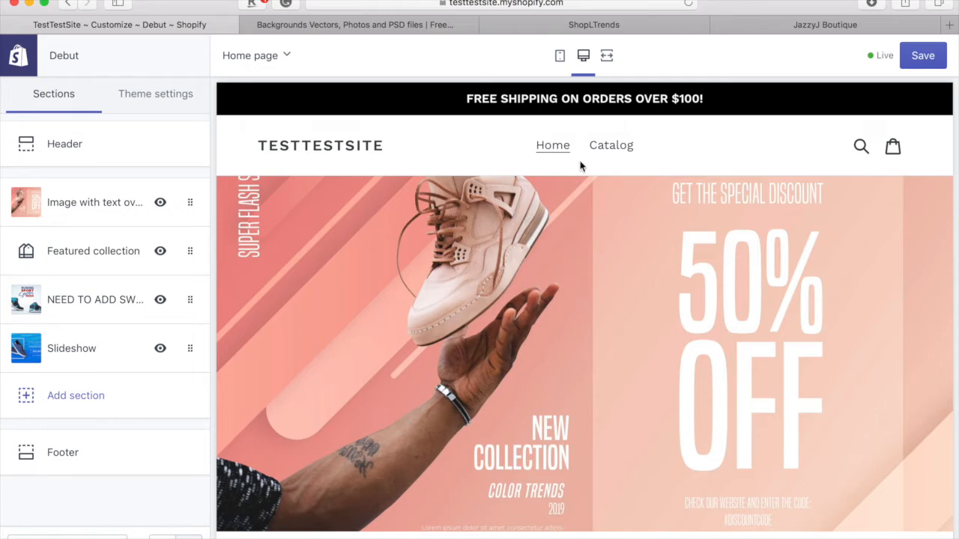
# - Save the Debut theme edits, then leave the theme editor for the admin Themes page
pyautogui.click(929, 60)
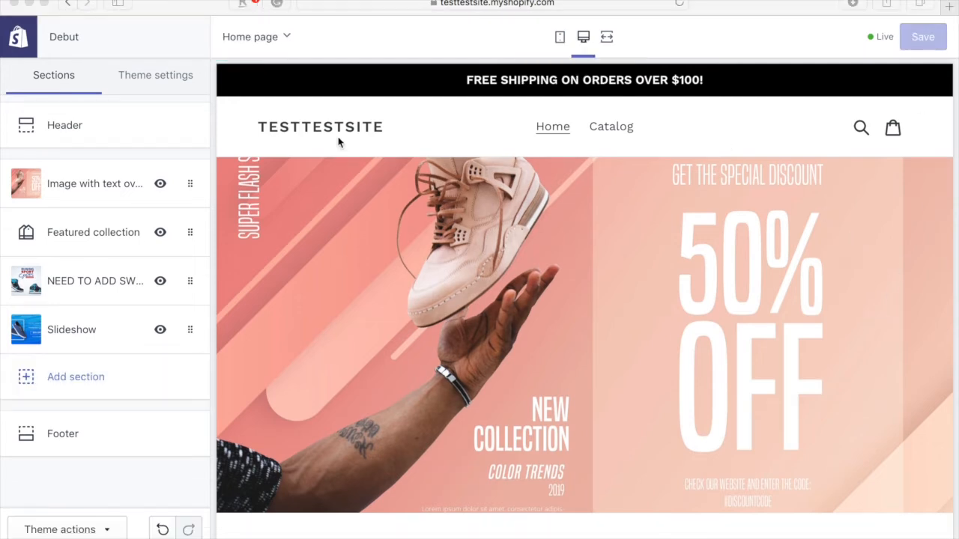
pyautogui.scroll(-1, 276, 216)
pyautogui.scroll(1, 276, 217)
pyautogui.click(25, 49)
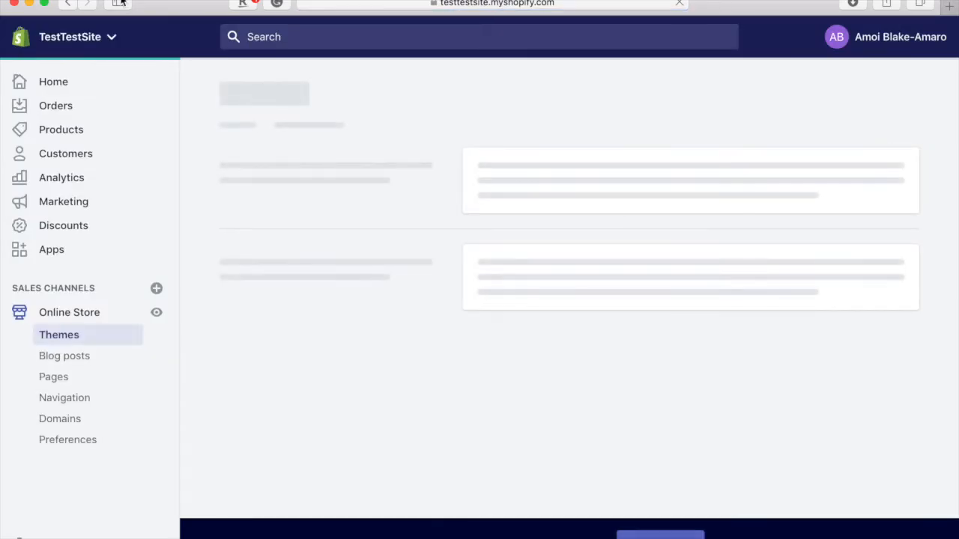
# - Go to Products > Collections, where only the Home page collection is listed
pyautogui.click(163, 107)
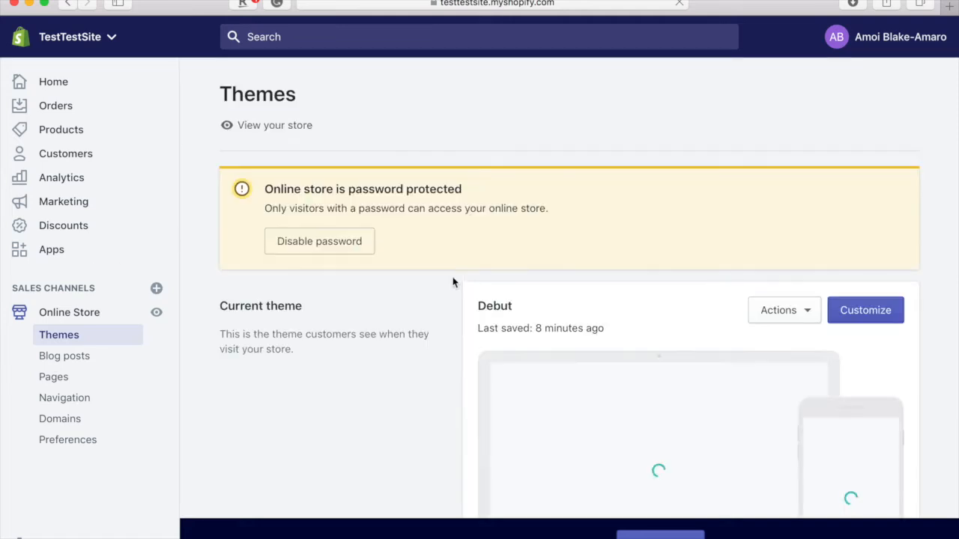
pyautogui.scroll(-2, 453, 282)
pyautogui.scroll(2, 452, 282)
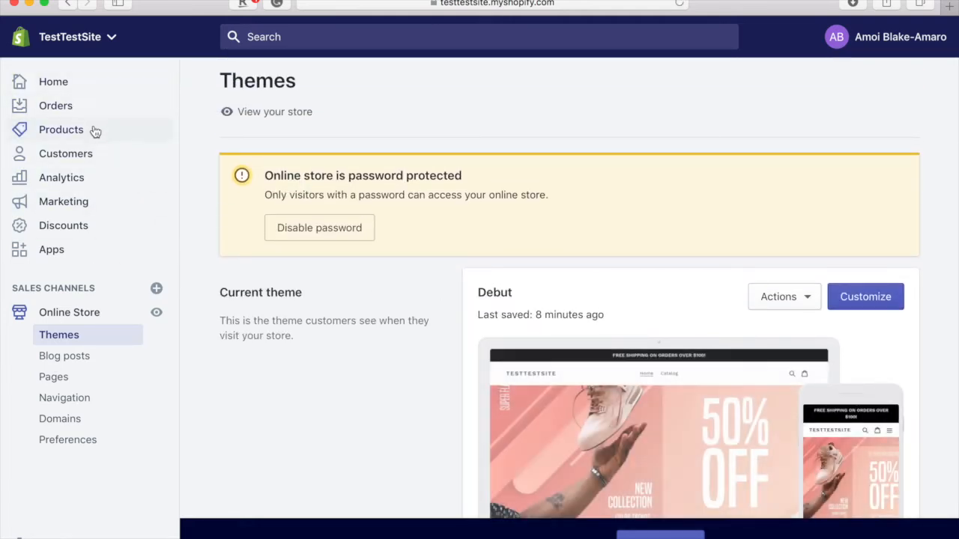
pyautogui.click(59, 140)
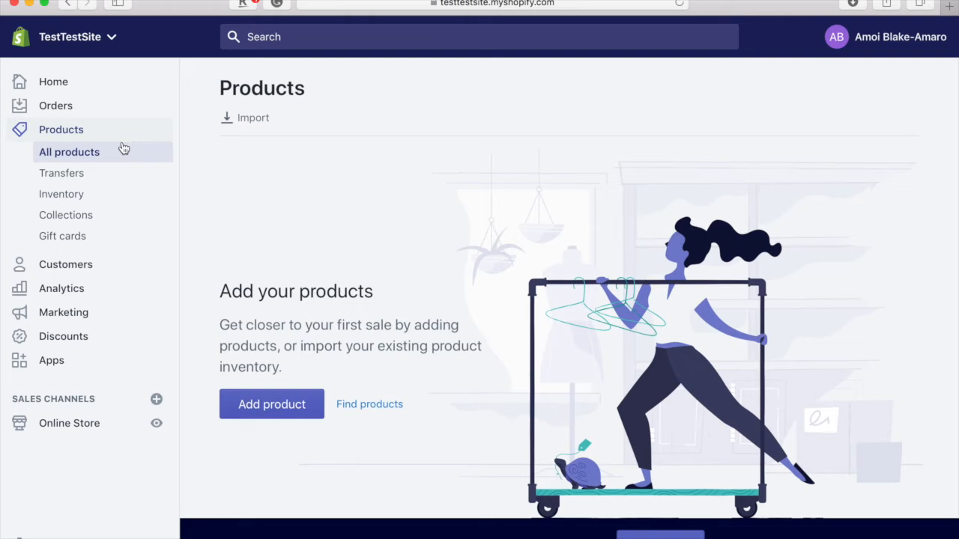
pyautogui.click(107, 217)
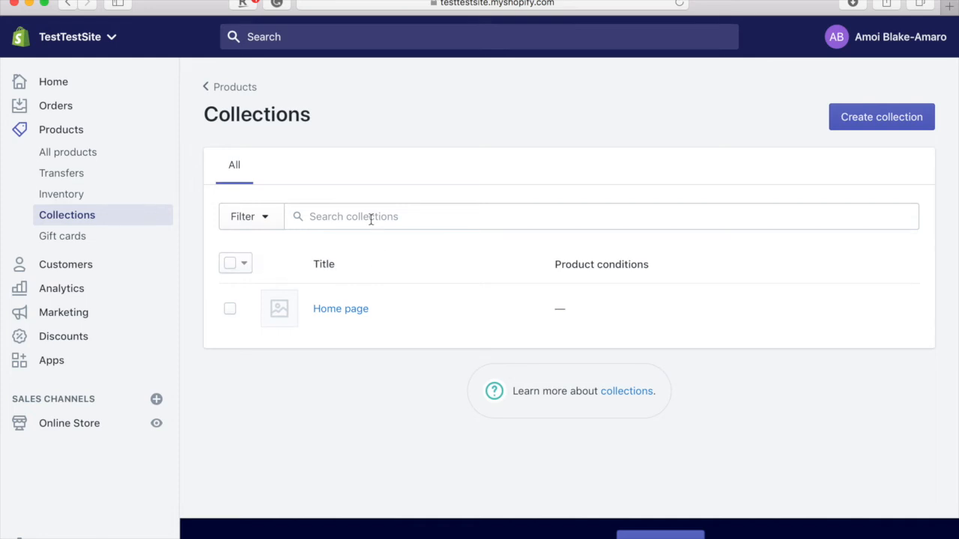
# - Create a collection titled 'Shoes' with the Manual collection type and save it
pyautogui.click(877, 120)
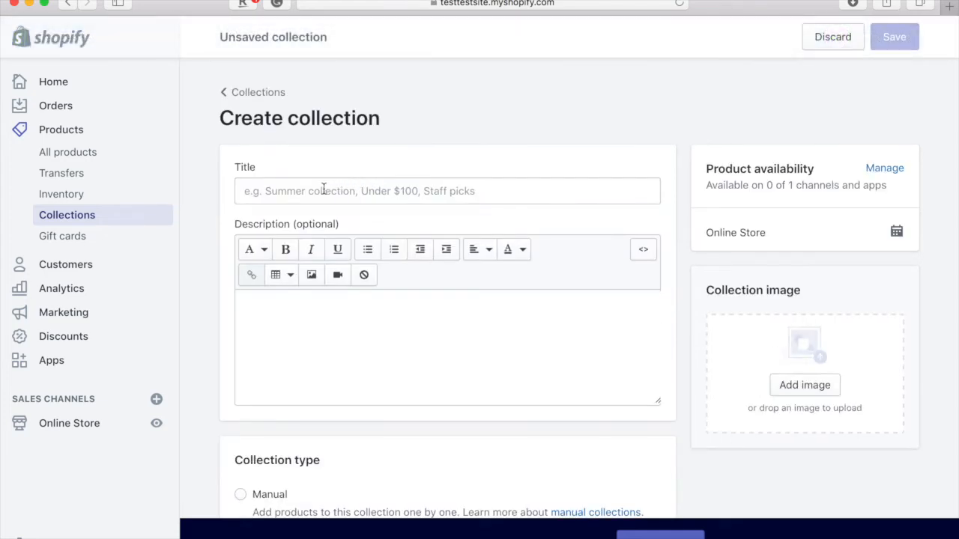
pyautogui.click(324, 189)
pyautogui.write('Shoes')
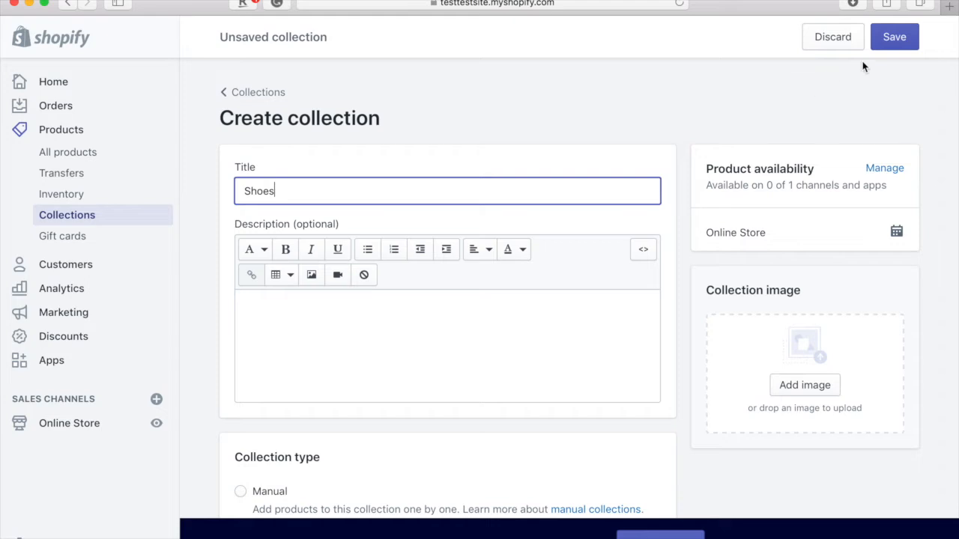
pyautogui.click(891, 37)
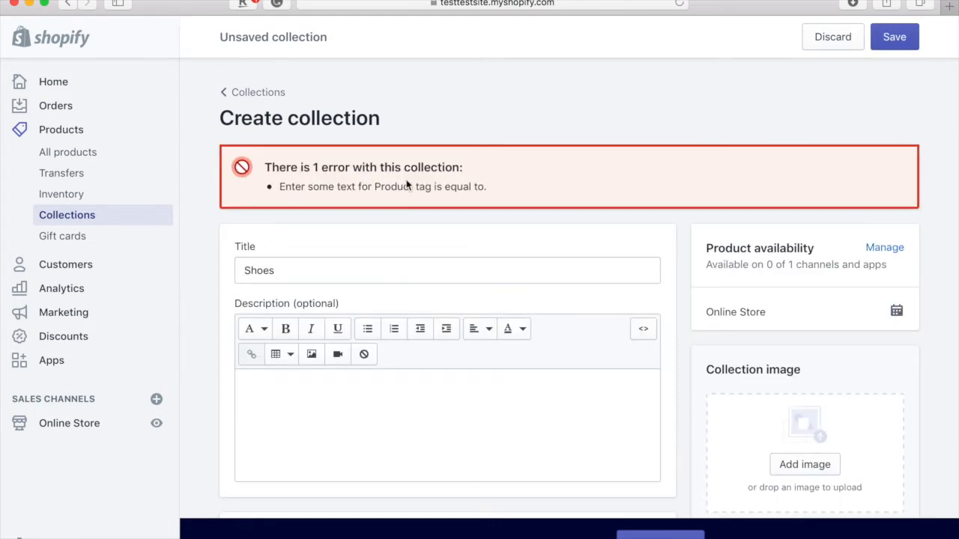
pyautogui.scroll(-5, 323, 270)
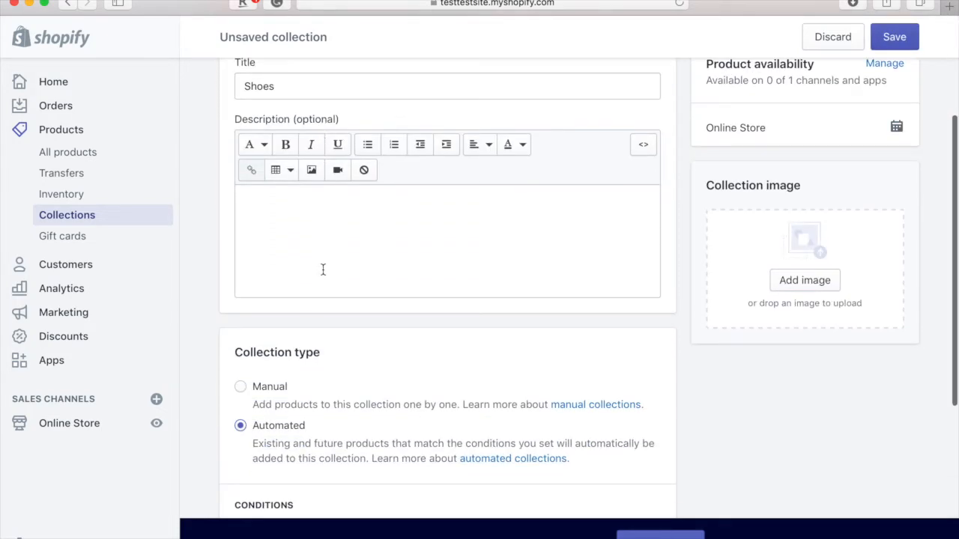
pyautogui.click(244, 388)
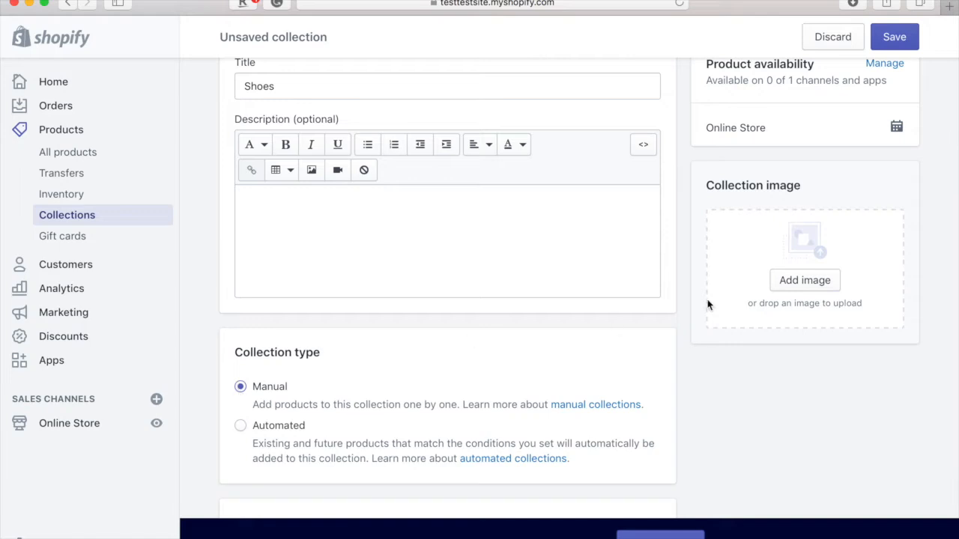
pyautogui.scroll(3, 717, 297)
pyautogui.click(895, 39)
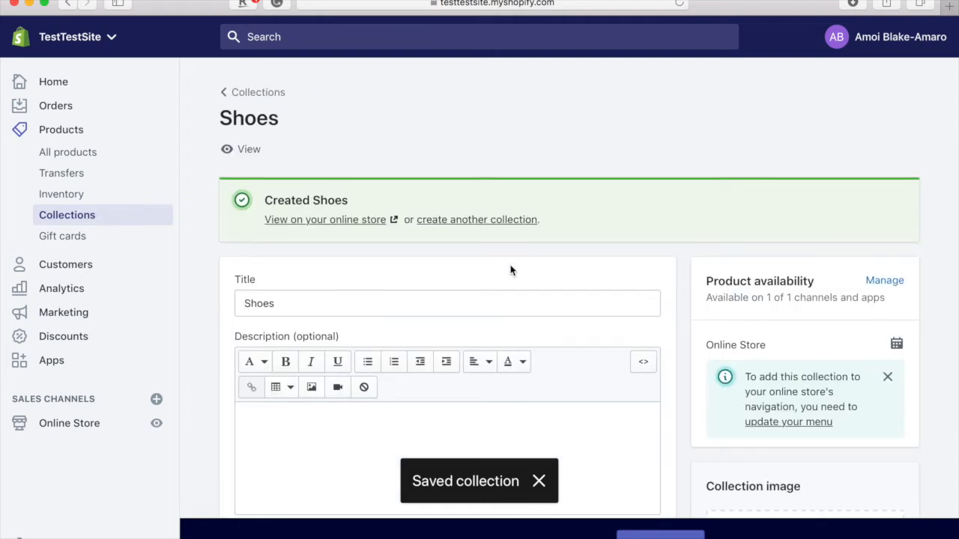
pyautogui.click(79, 155)
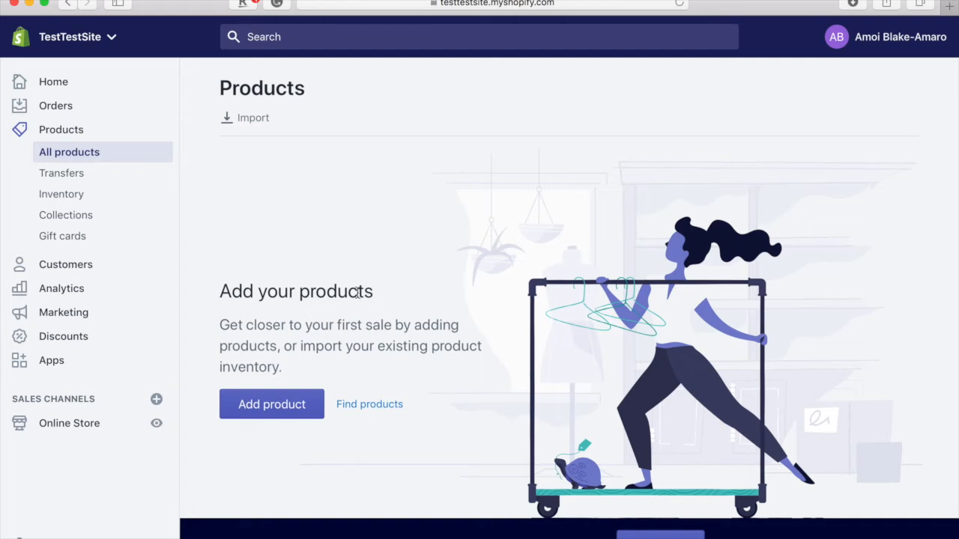
# - Add a product titled 'Jordan 6 Retro Black Infrared (2019)', copying the name from Notes
pyautogui.click(256, 408)
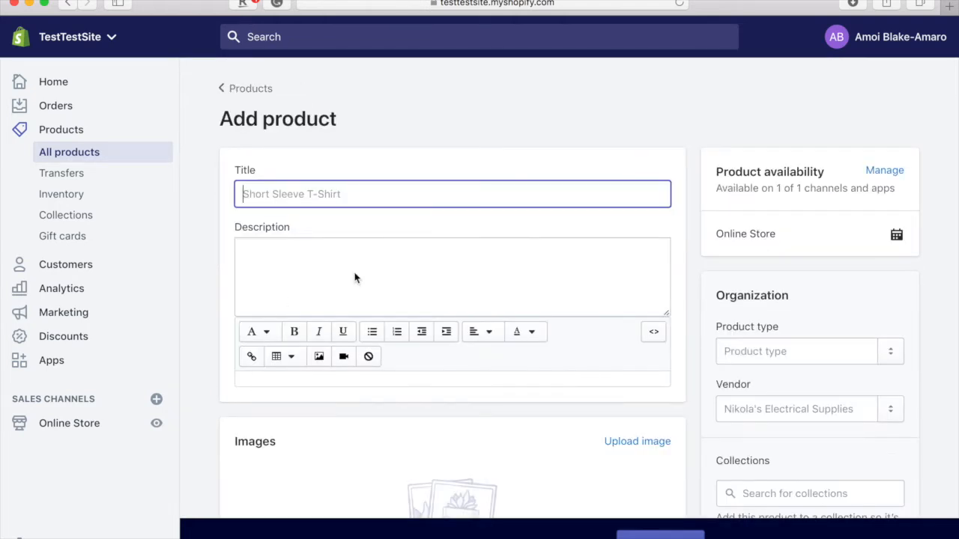
pyautogui.scroll(-2, 356, 277)
pyautogui.scroll(-1, 354, 272)
pyautogui.scroll(1, 355, 273)
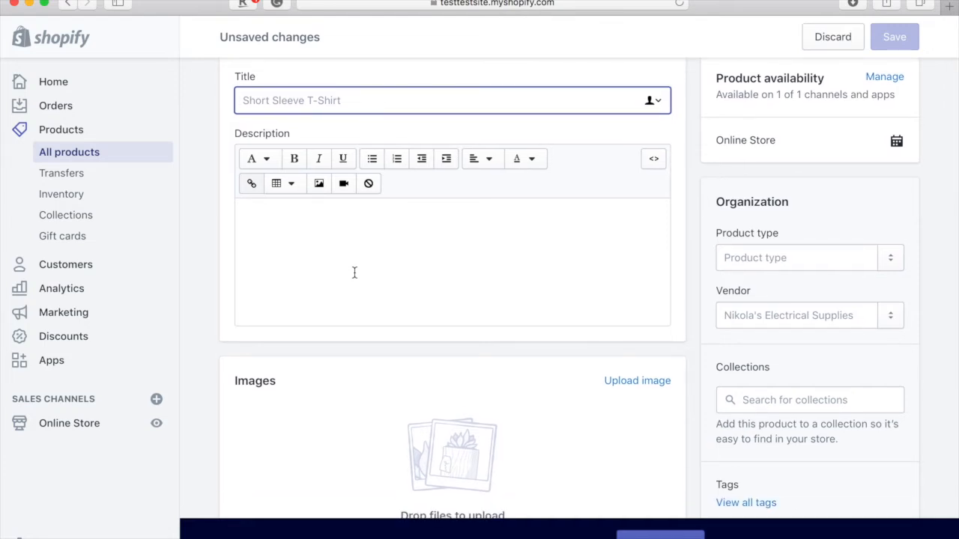
pyautogui.click(307, 498)
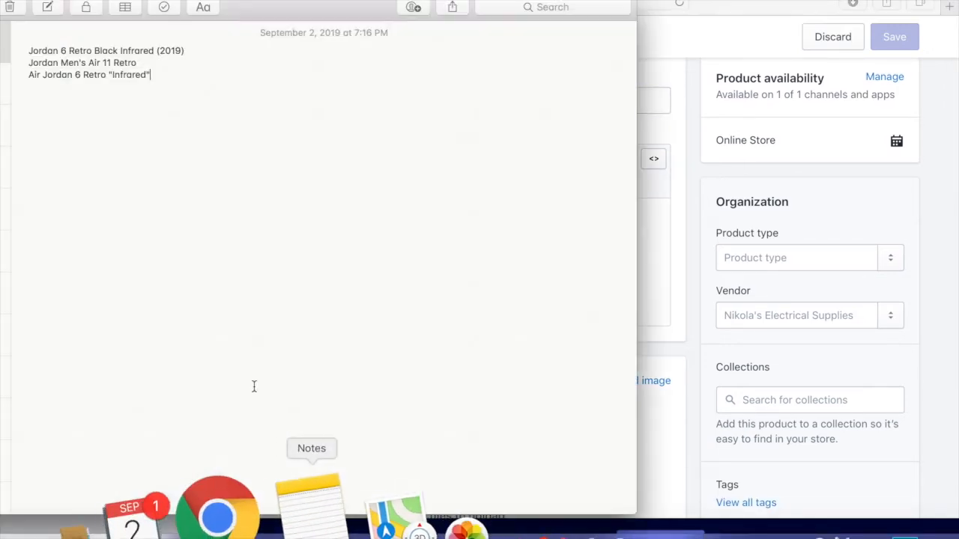
pyautogui.moveTo(190, 48); pyautogui.dragTo(23, 50)
pyautogui.press('super+c')
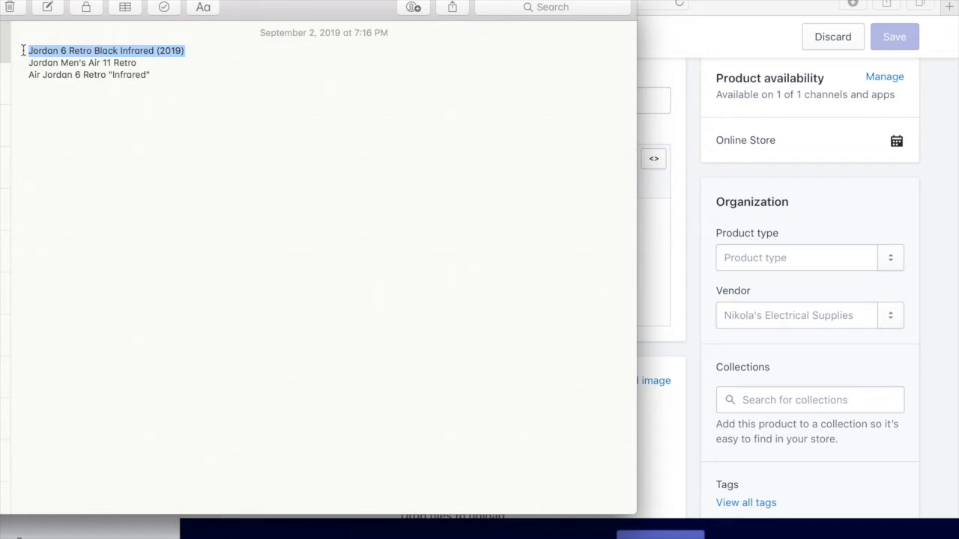
pyautogui.click(664, 100)
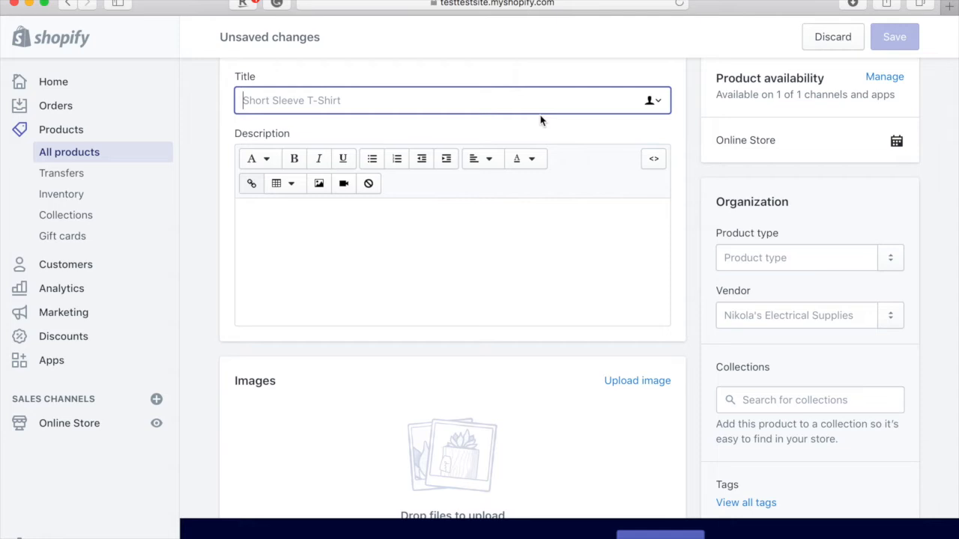
pyautogui.press('super+v')
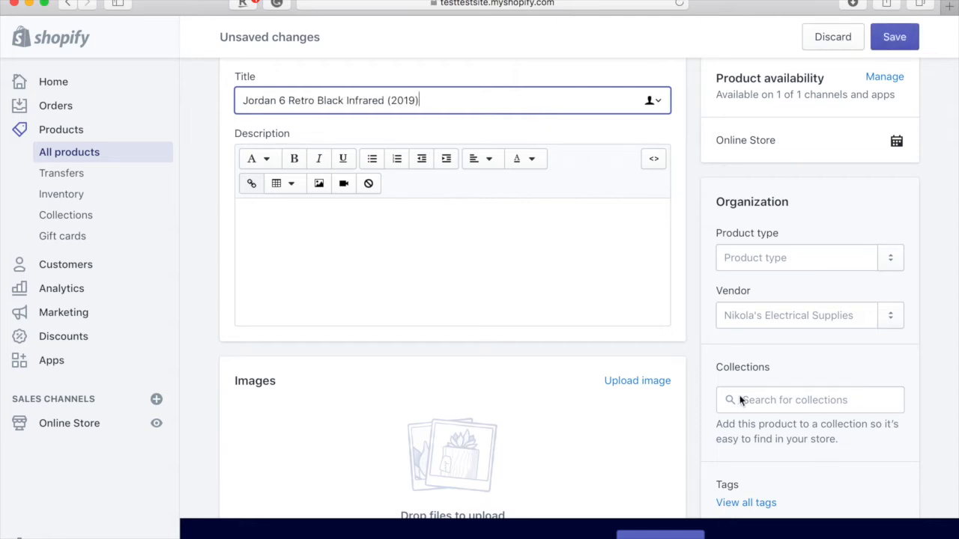
# - Enter 'Blah blah blah' as the product description
pyautogui.scroll(-1, 477, 248)
pyautogui.click(471, 247)
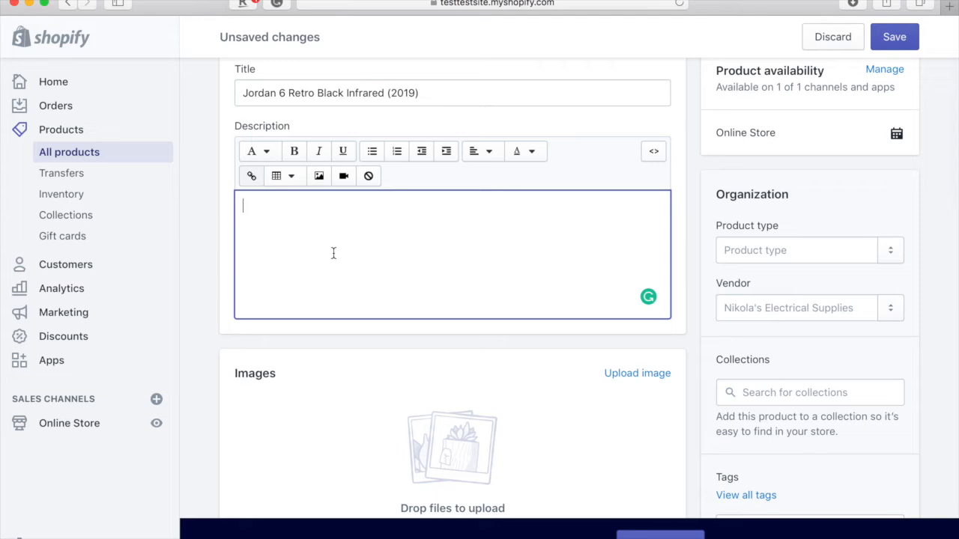
pyautogui.write('Blah blah blah')
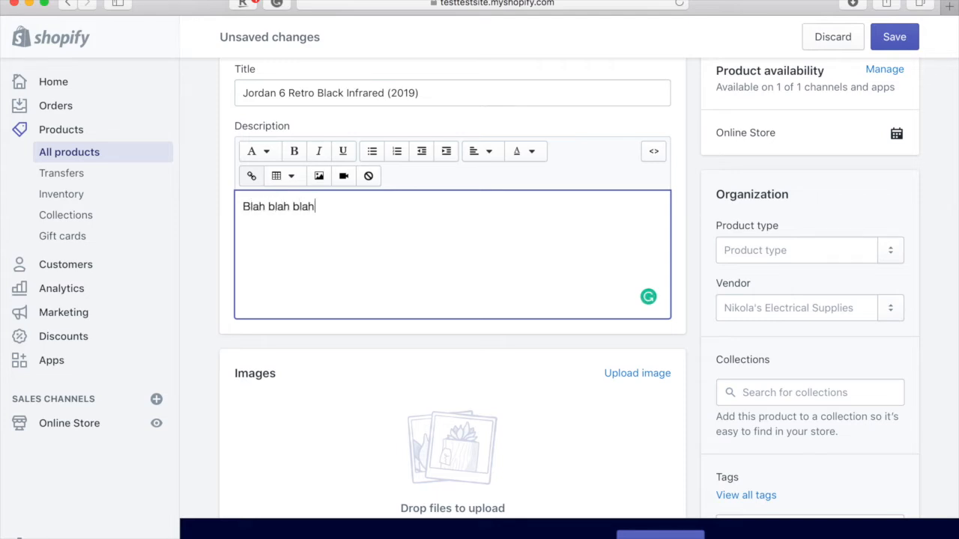
pyautogui.scroll(-5, 487, 306)
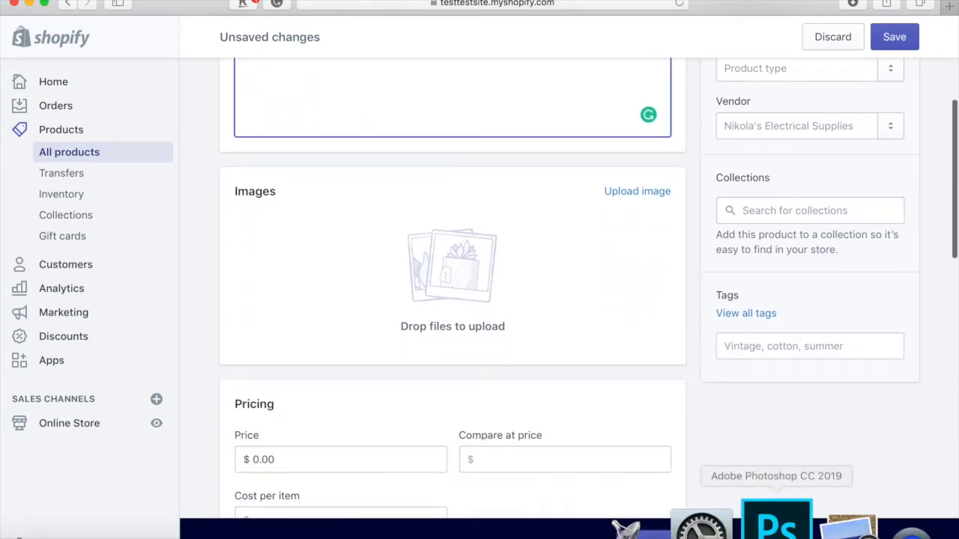
# - Add the black-and-red shoe photo from Downloads to the product images
pyautogui.click(869, 528)
pyautogui.moveTo(483, 125); pyautogui.dragTo(379, 272)
pyautogui.scroll(-4, 452, 269)
pyautogui.scroll(1, 452, 269)
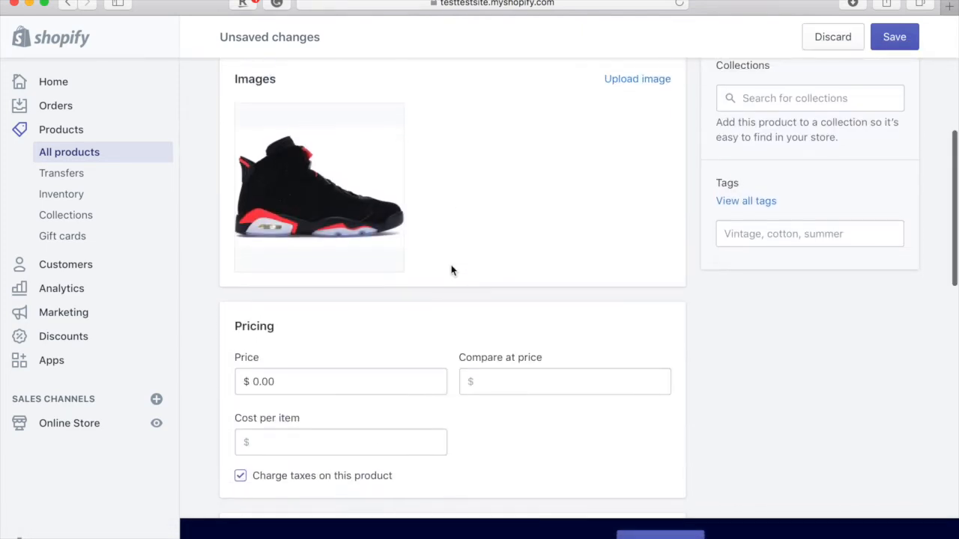
pyautogui.scroll(5, 266, 376)
pyautogui.click(264, 385)
# - Set the price to $350.00 and look over the Inventory and Shipping sections
pyautogui.scroll(-3, 344, 323)
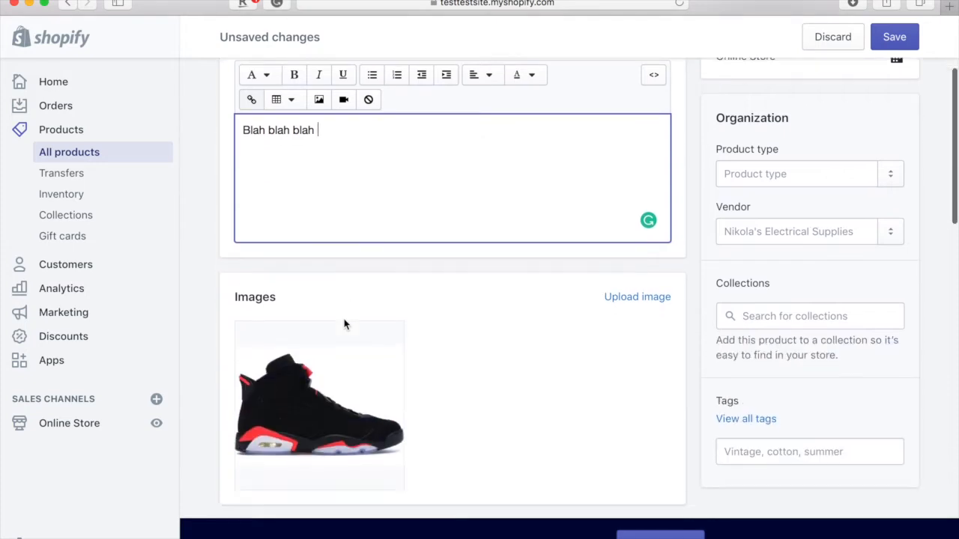
pyautogui.scroll(-5, 345, 322)
pyautogui.click(264, 348)
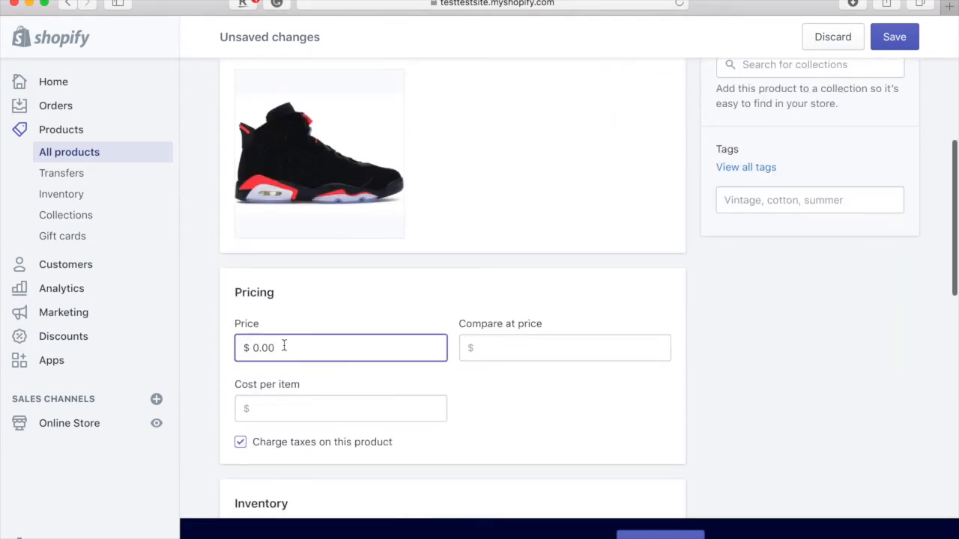
pyautogui.press('BackSpace')
pyautogui.write('350')
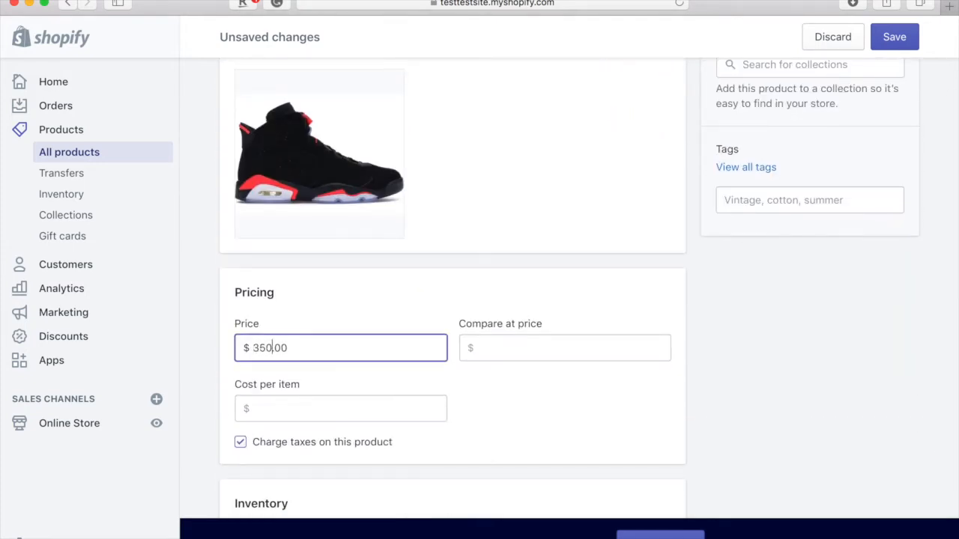
pyautogui.scroll(-4, 452, 288)
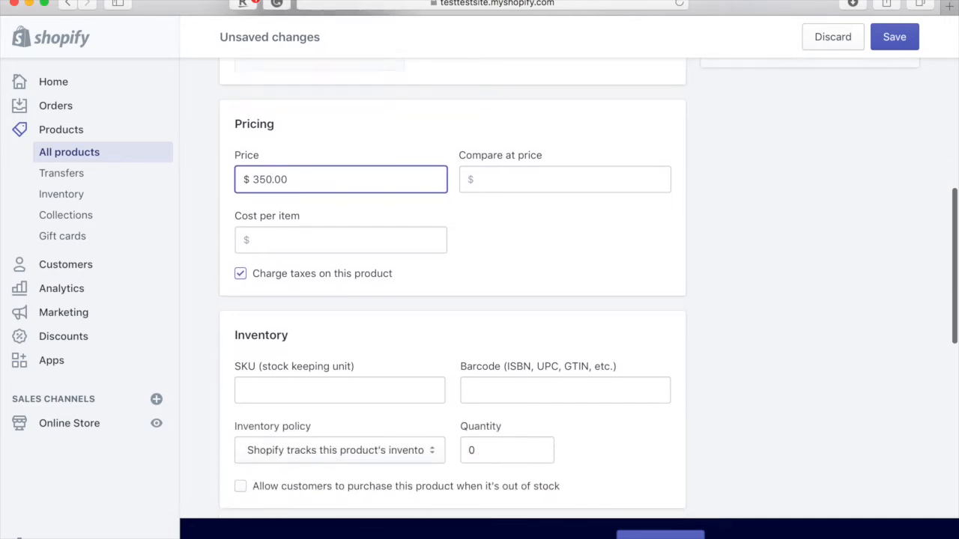
pyautogui.scroll(-1, 270, 347)
pyautogui.scroll(-2, 277, 350)
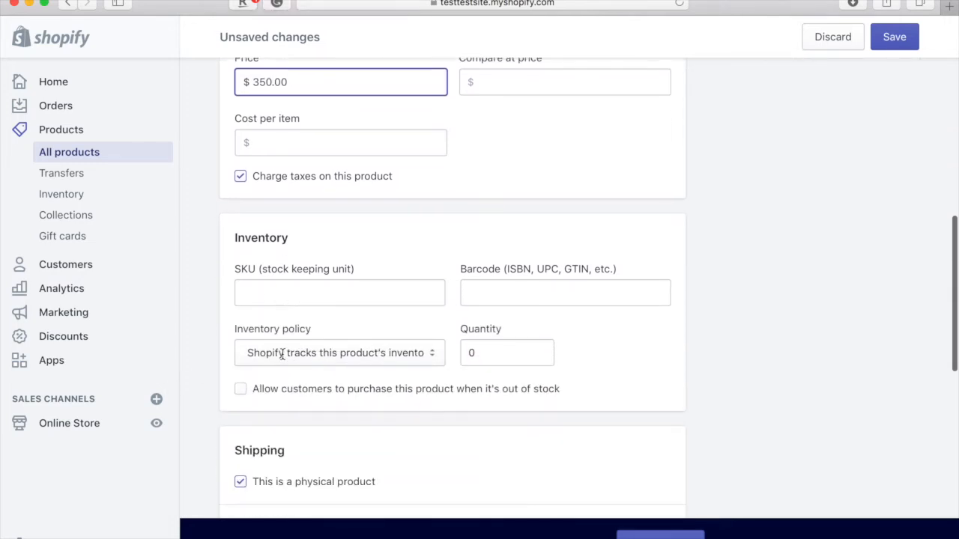
pyautogui.click(489, 352)
pyautogui.scroll(-5, 490, 350)
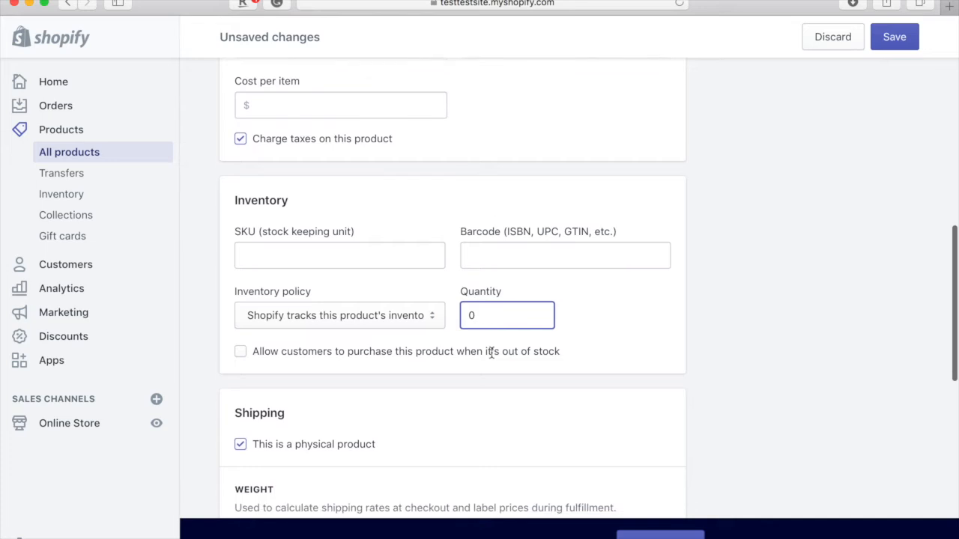
pyautogui.scroll(-4, 492, 358)
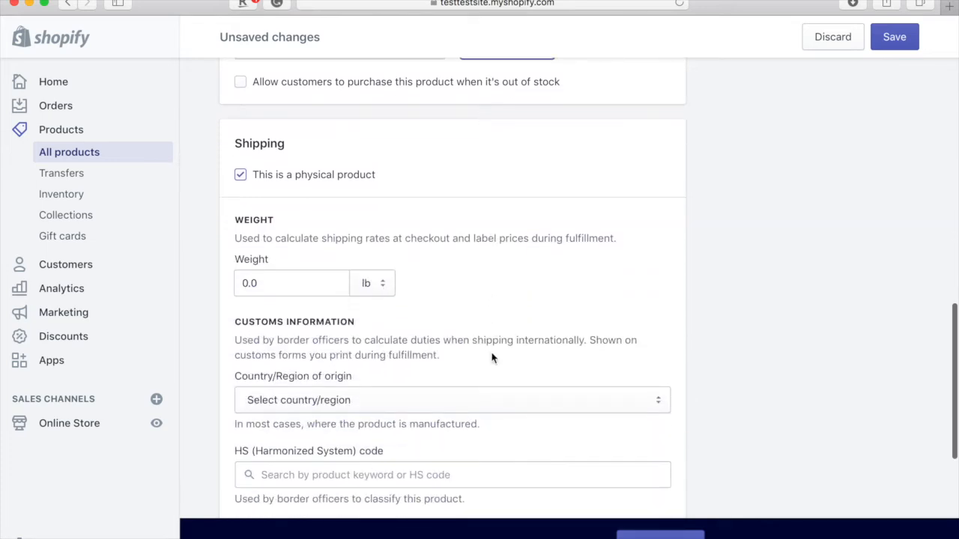
pyautogui.scroll(-10, 466, 398)
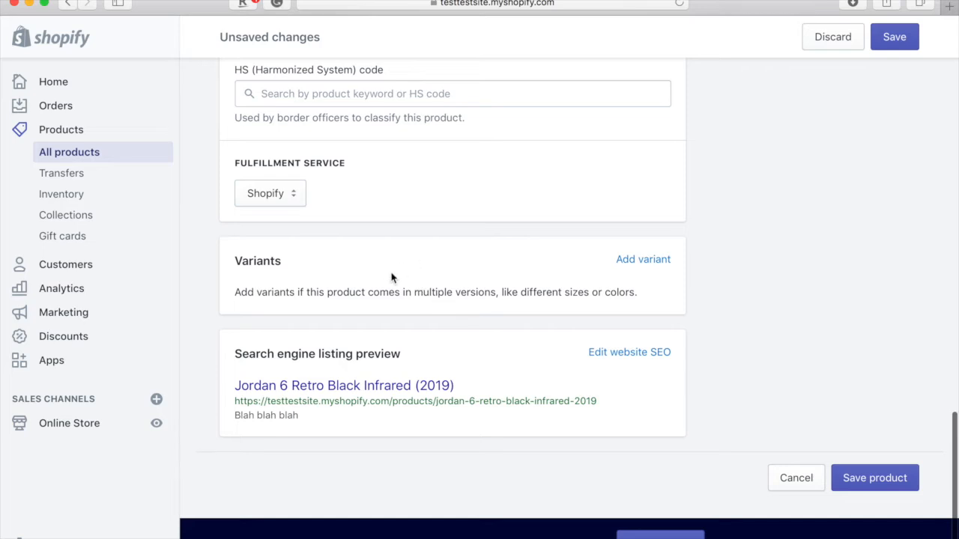
# - Add a Size option with values 6, 7, 8, 9 and 10
pyautogui.click(635, 263)
pyautogui.scroll(-2, 485, 342)
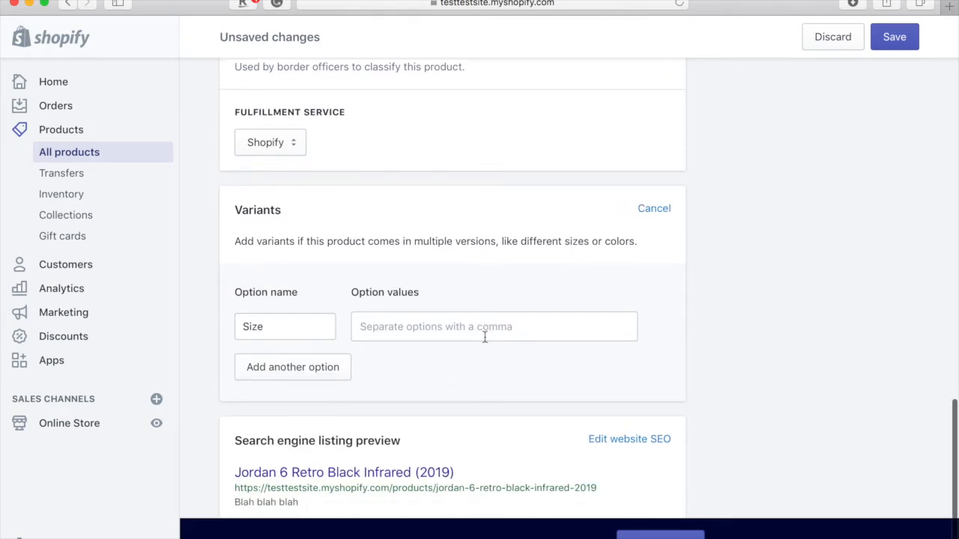
pyautogui.doubleClick(306, 326)
pyautogui.click(412, 327)
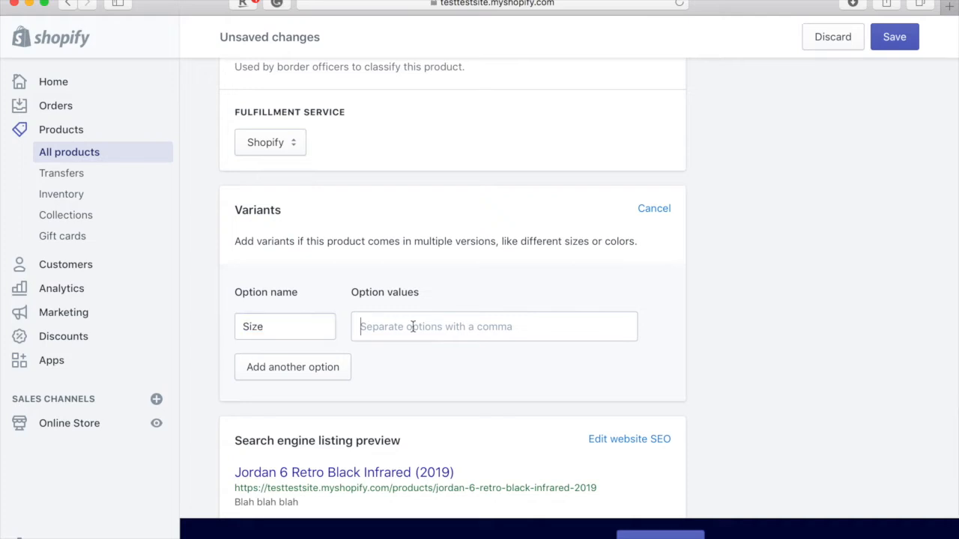
pyautogui.write('6')
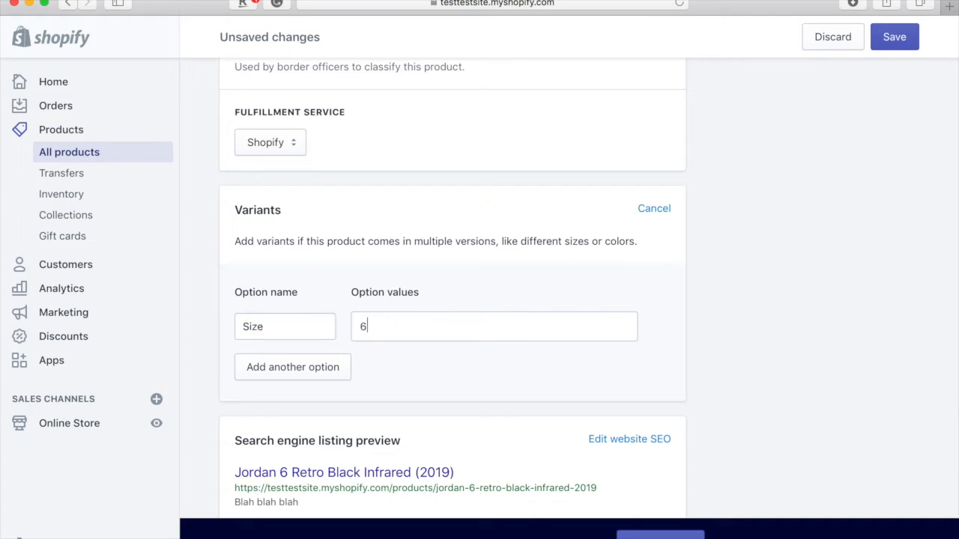
pyautogui.press('Return')
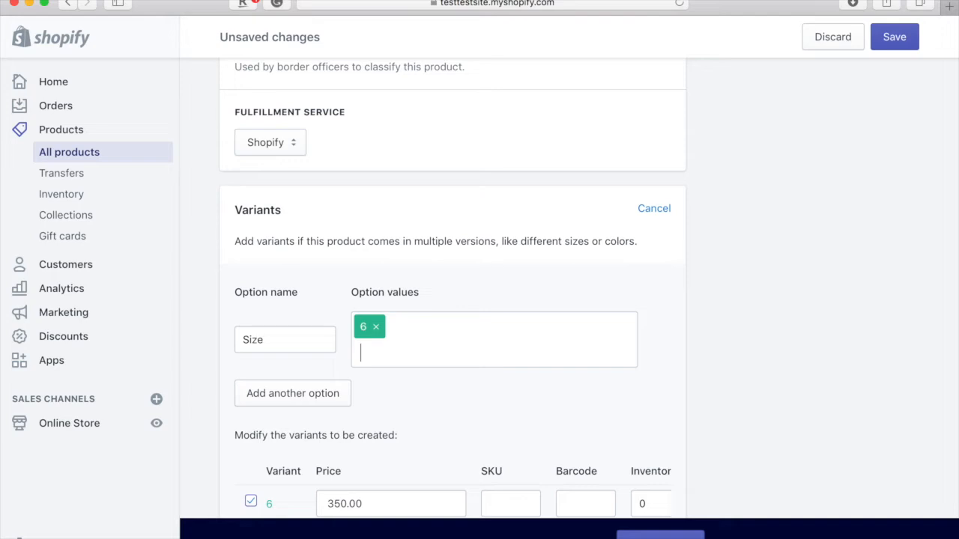
pyautogui.write('7')
pyautogui.press('Return')
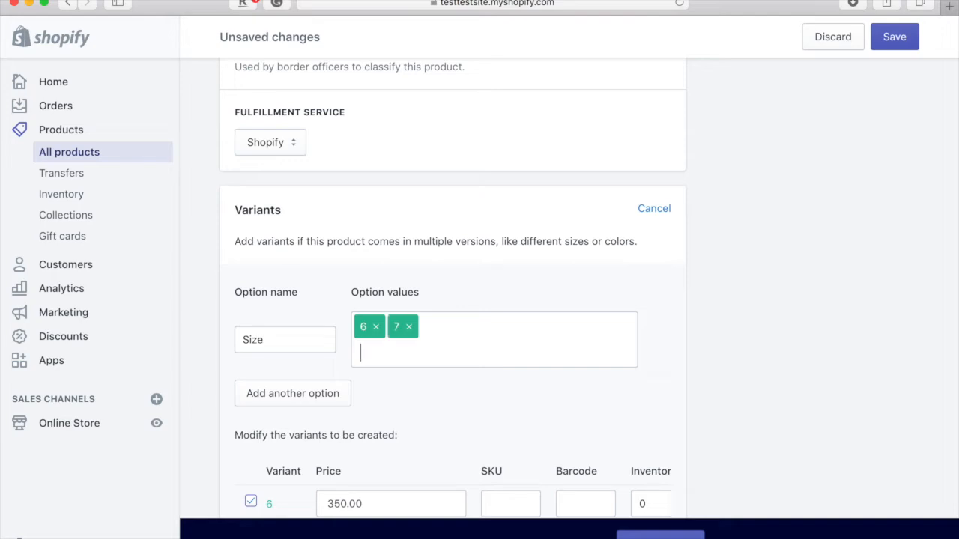
pyautogui.press('Return')
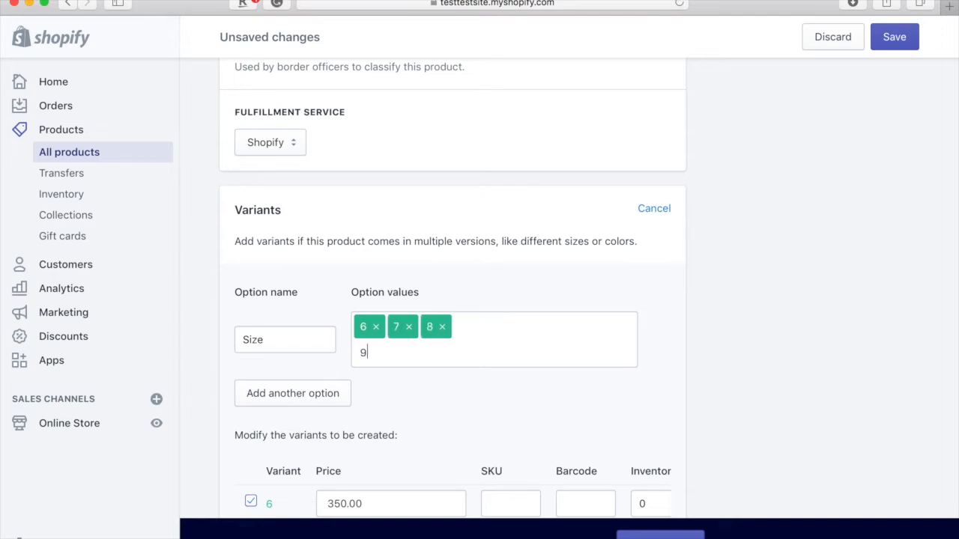
pyautogui.press('Return')
pyautogui.press('Return')
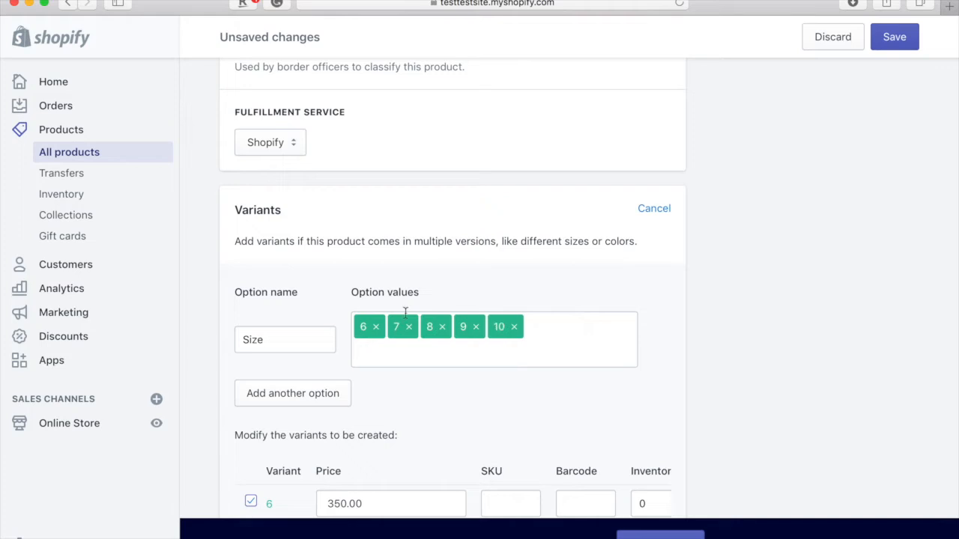
# - Save the product and return to the Products list
pyautogui.scroll(-5, 467, 255)
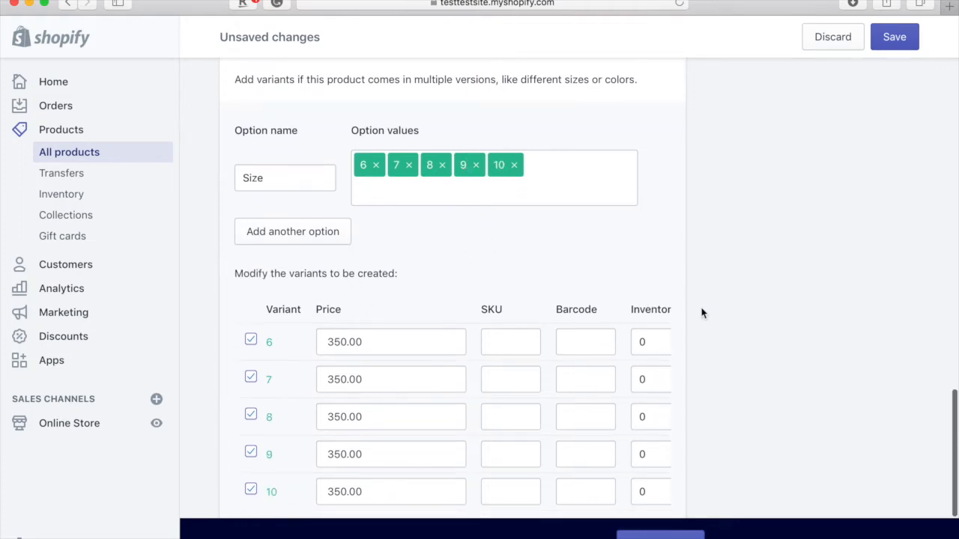
pyautogui.scroll(-4, 616, 332)
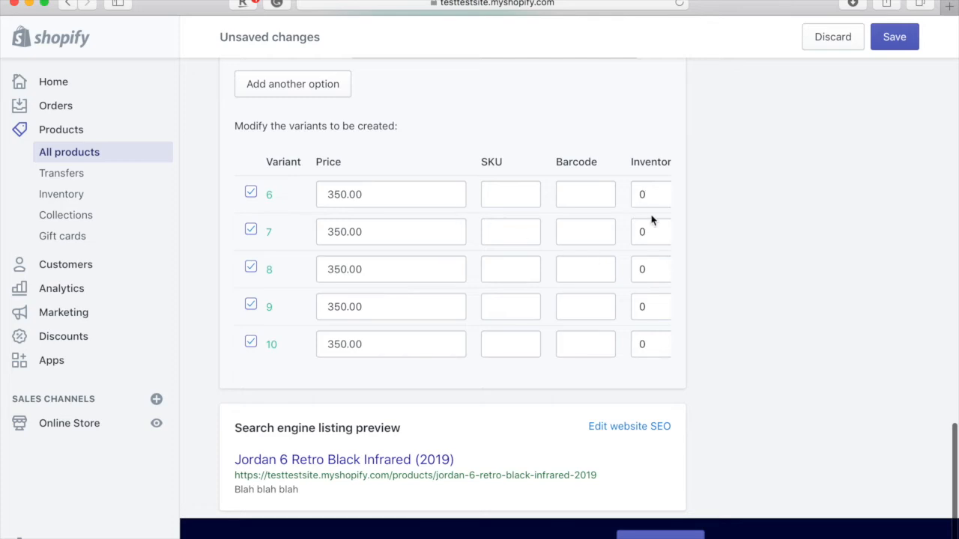
pyautogui.scroll(-2, 627, 329)
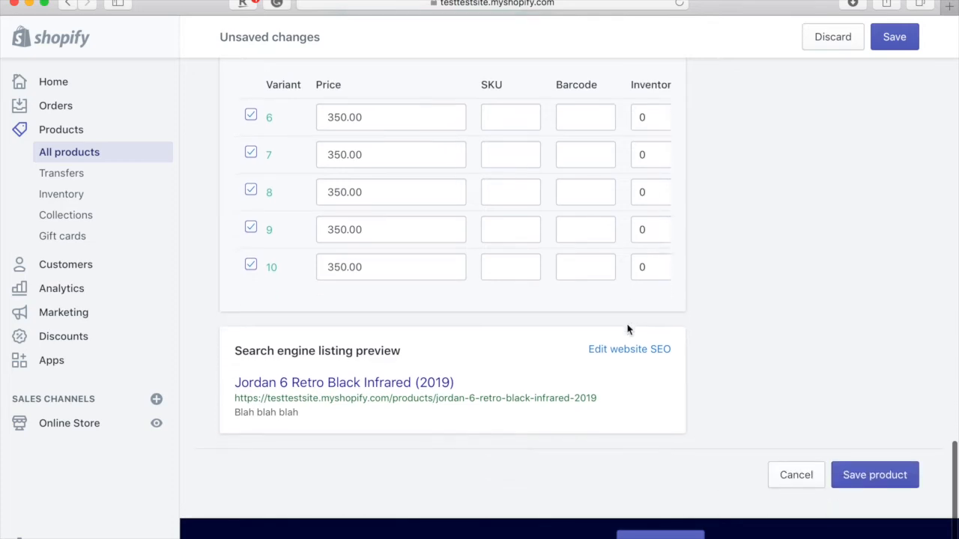
pyautogui.click(884, 479)
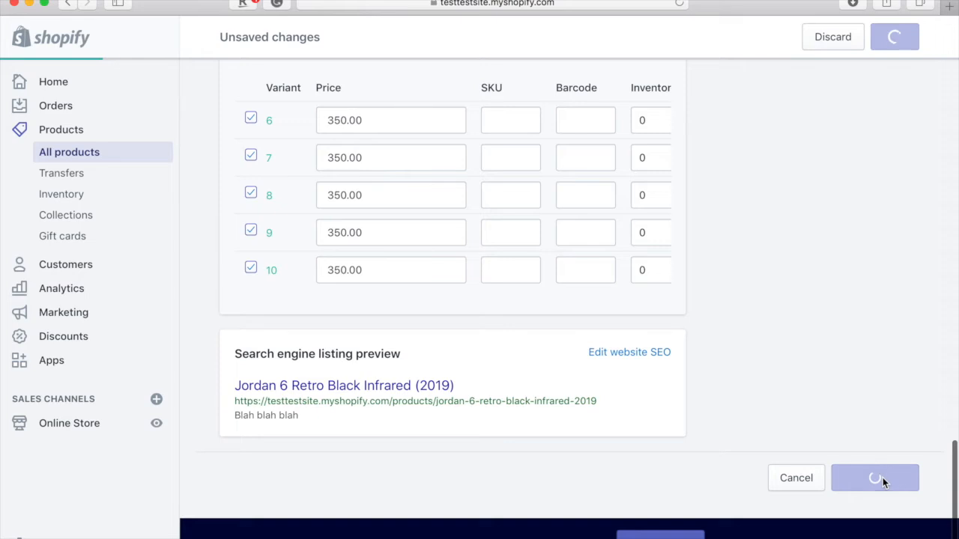
pyautogui.scroll(10, 509, 261)
pyautogui.scroll(10, 510, 259)
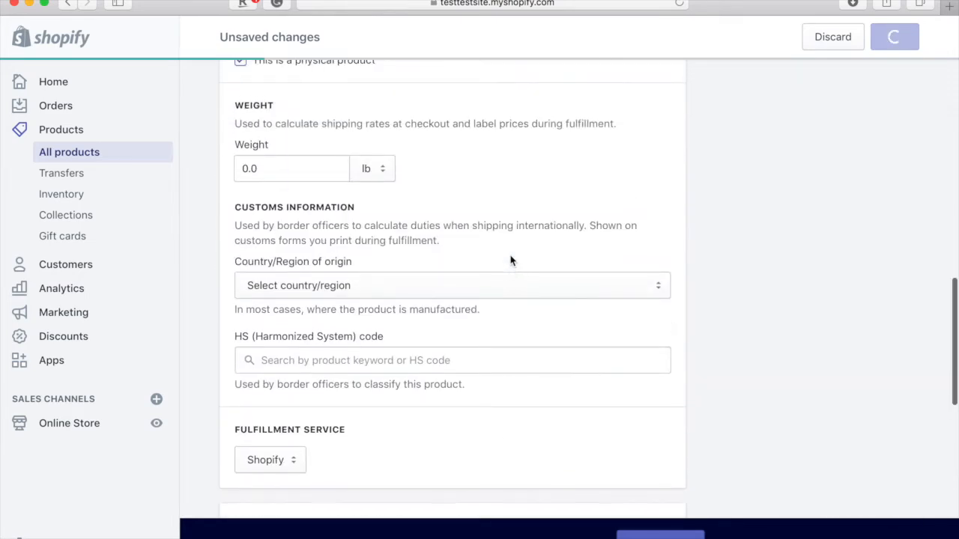
pyautogui.scroll(5, 510, 260)
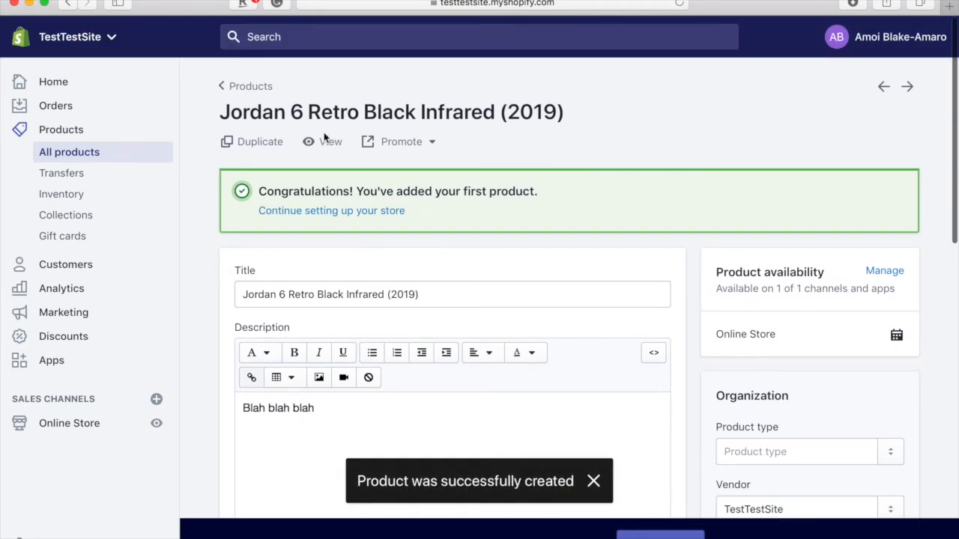
pyautogui.click(253, 88)
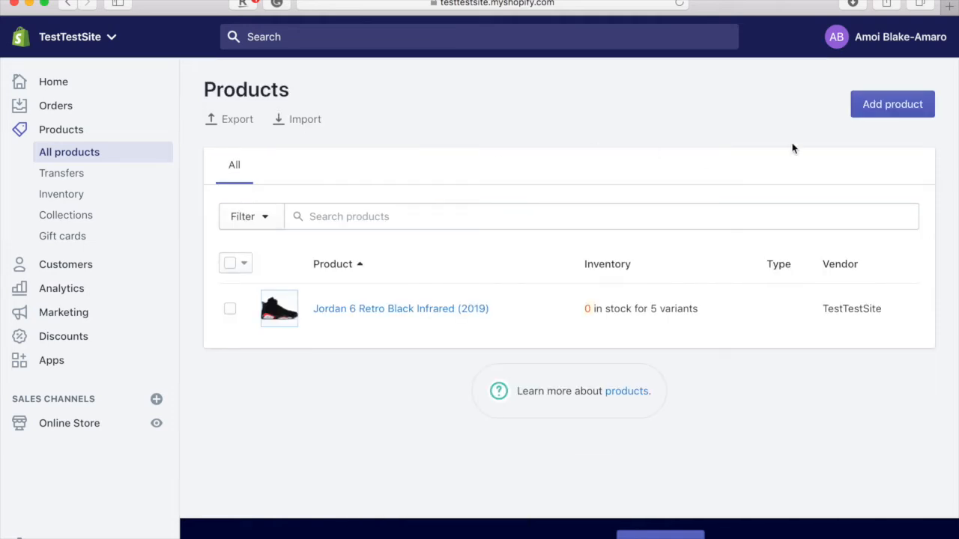
pyautogui.click(891, 106)
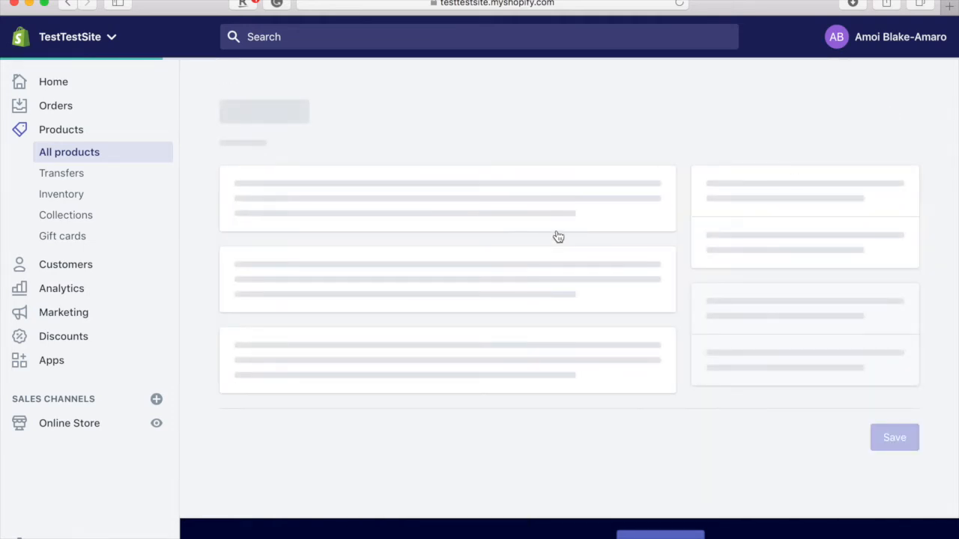
# - Title the new product 'Jordan Men's Air 11 Retro', pasting the name from Notes
pyautogui.scroll(-2, 558, 237)
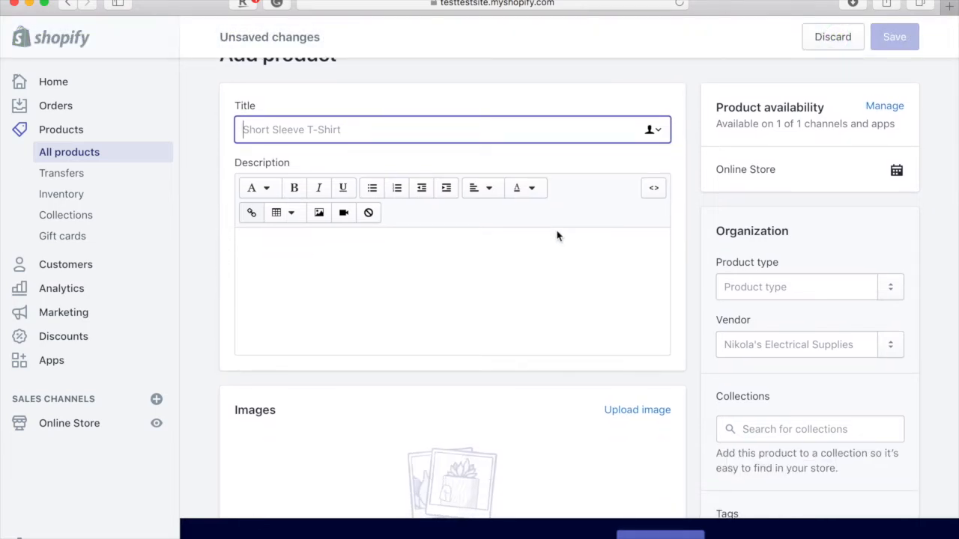
pyautogui.scroll(1, 558, 237)
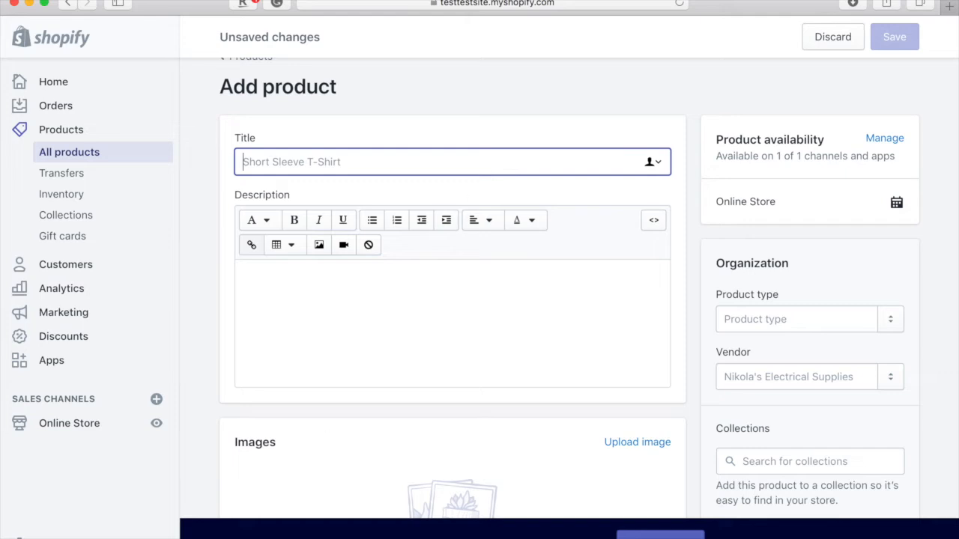
pyautogui.click(293, 516)
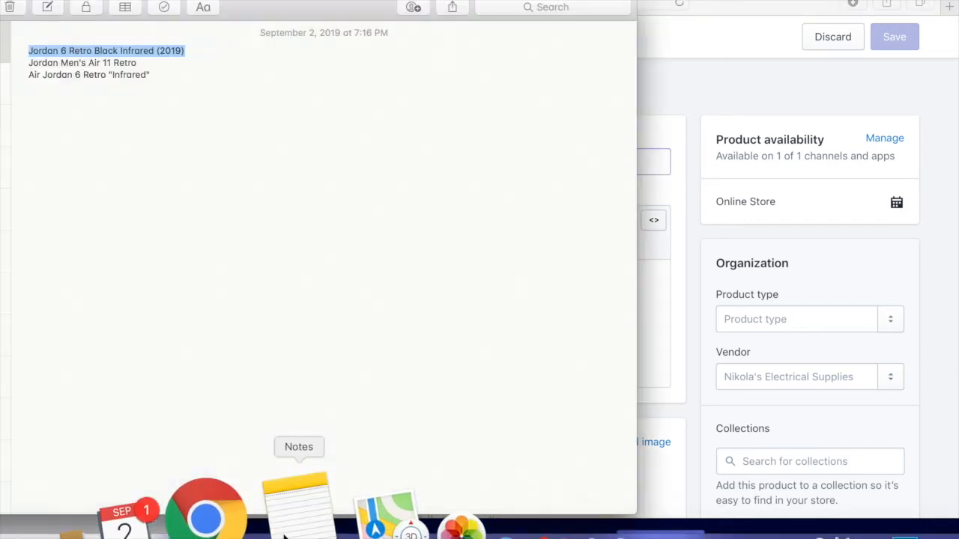
pyautogui.moveTo(139, 63); pyautogui.dragTo(8, 64)
pyautogui.press('super+c')
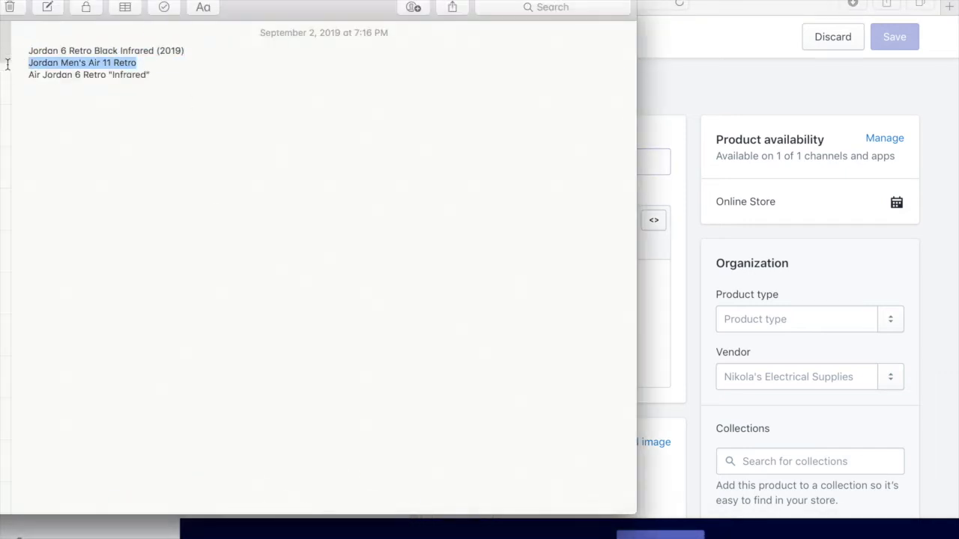
pyautogui.click(683, 96)
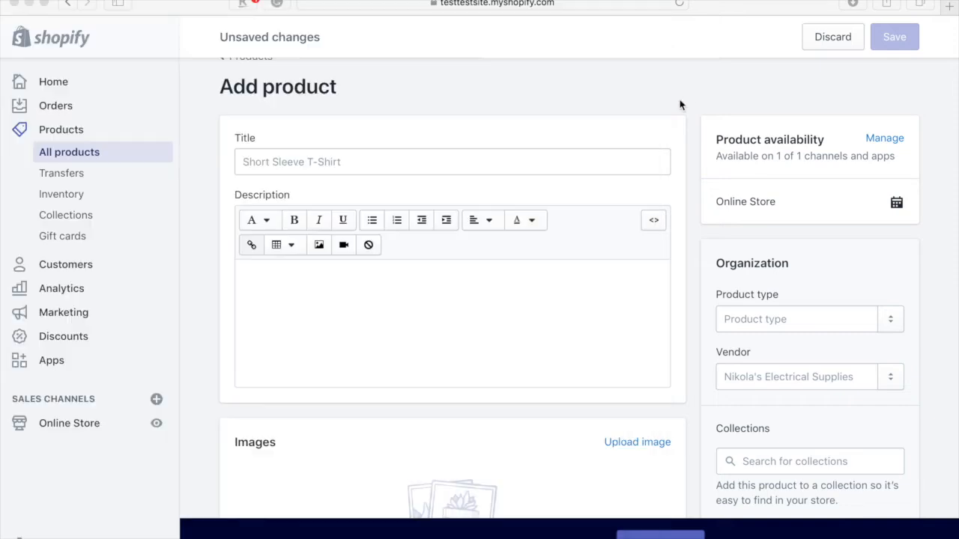
pyautogui.press('super+v')
# - Type 'Blah blah blah' as the product description
pyautogui.click(477, 299)
pyautogui.write('B')
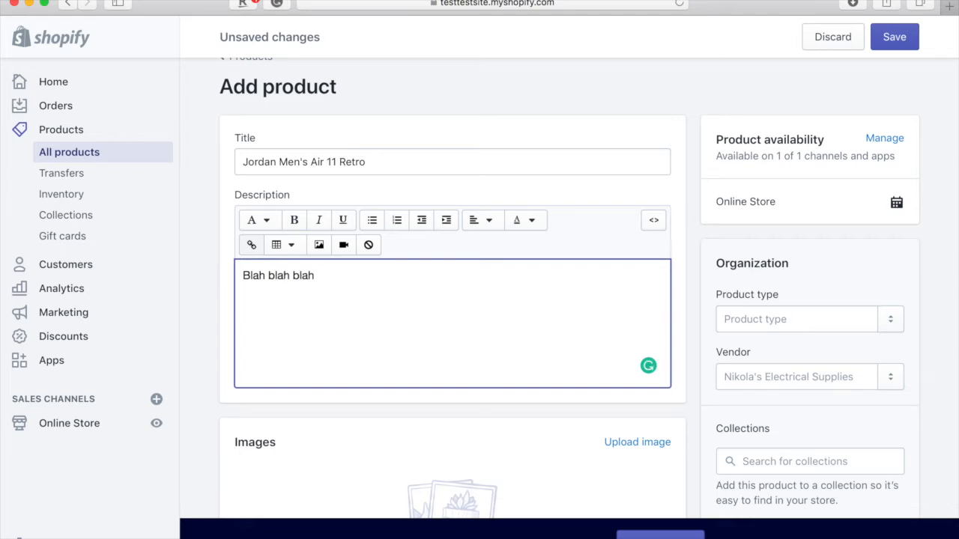
pyautogui.scroll(-3, 603, 362)
# - Add the product to the Home page and Shoes collections
pyautogui.click(806, 348)
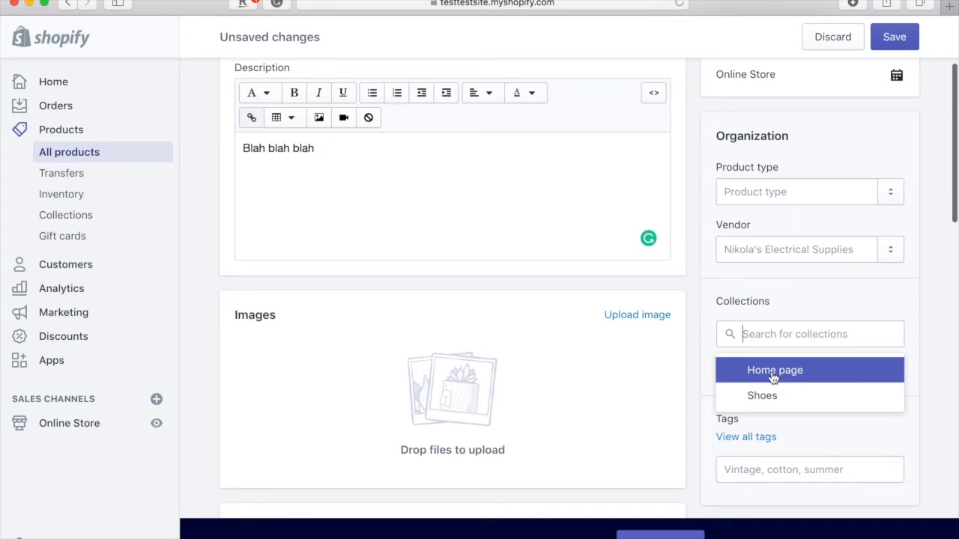
pyautogui.click(772, 378)
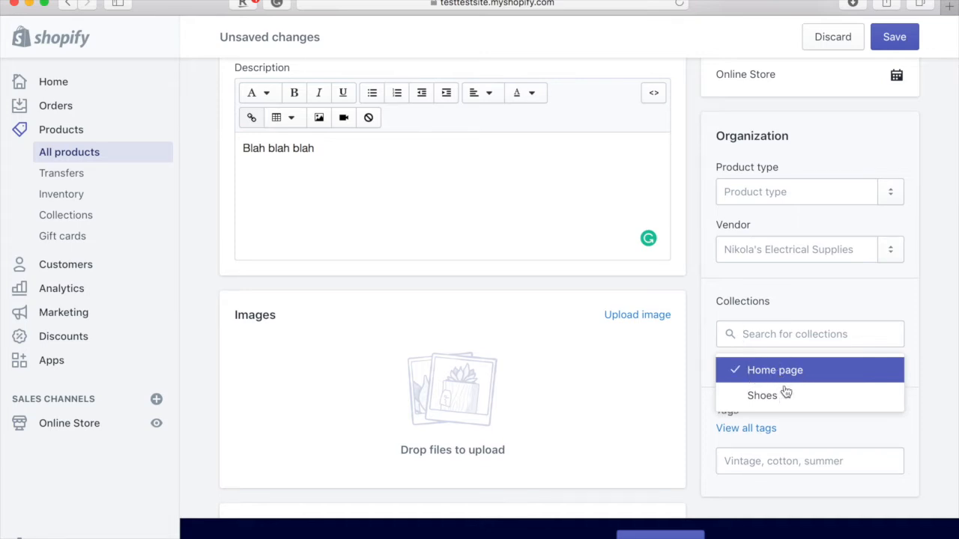
pyautogui.click(783, 403)
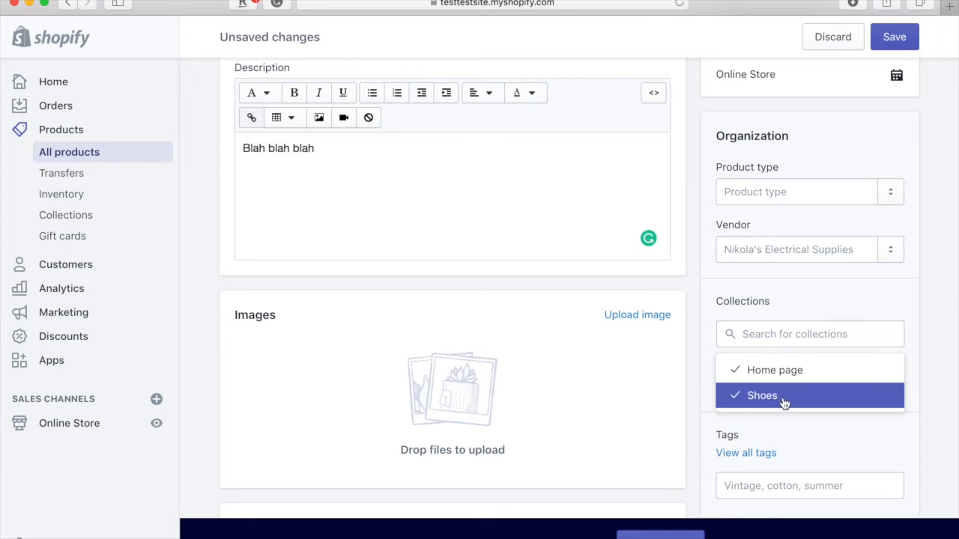
pyautogui.click(849, 334)
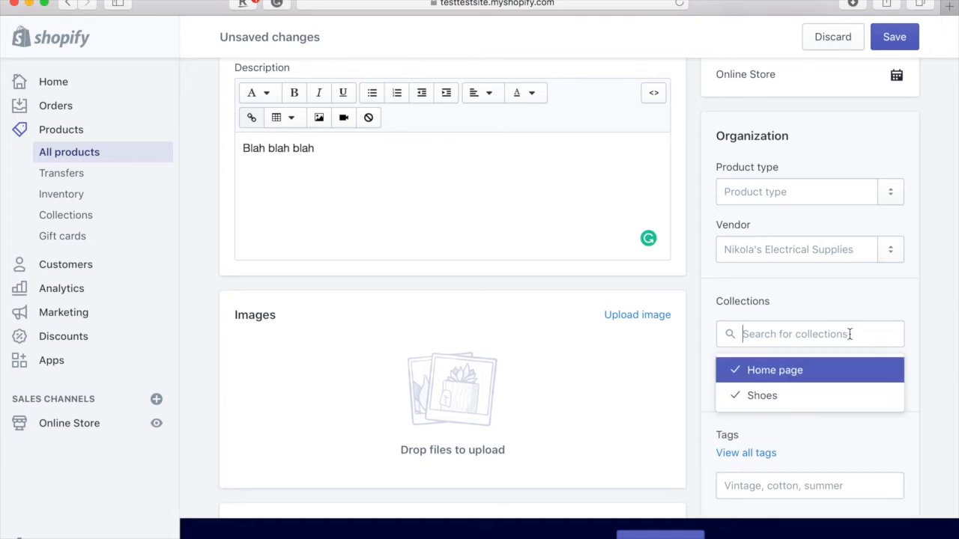
pyautogui.scroll(-2, 761, 313)
pyautogui.scroll(-2, 566, 327)
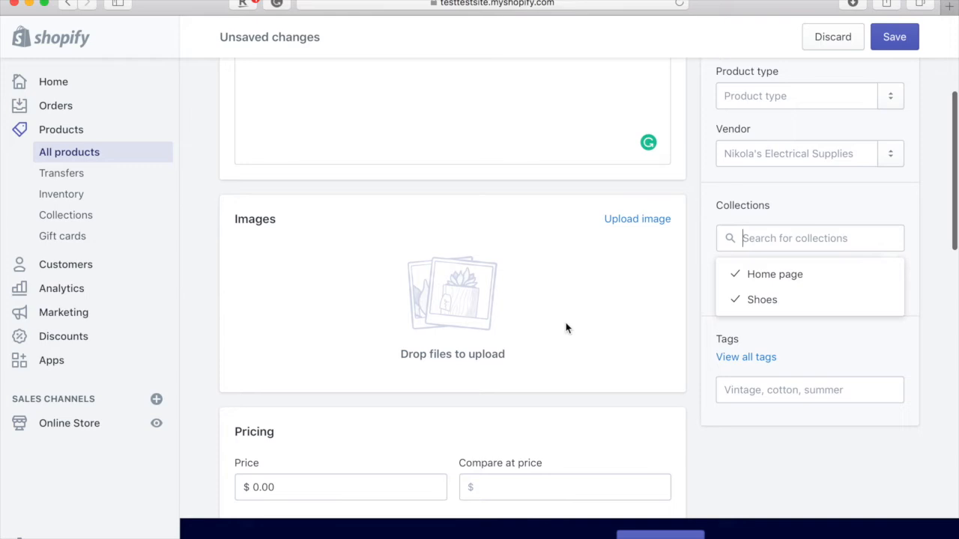
pyautogui.click(567, 328)
# - Add the red sneaker photo from Downloads to the product images
pyautogui.click(869, 528)
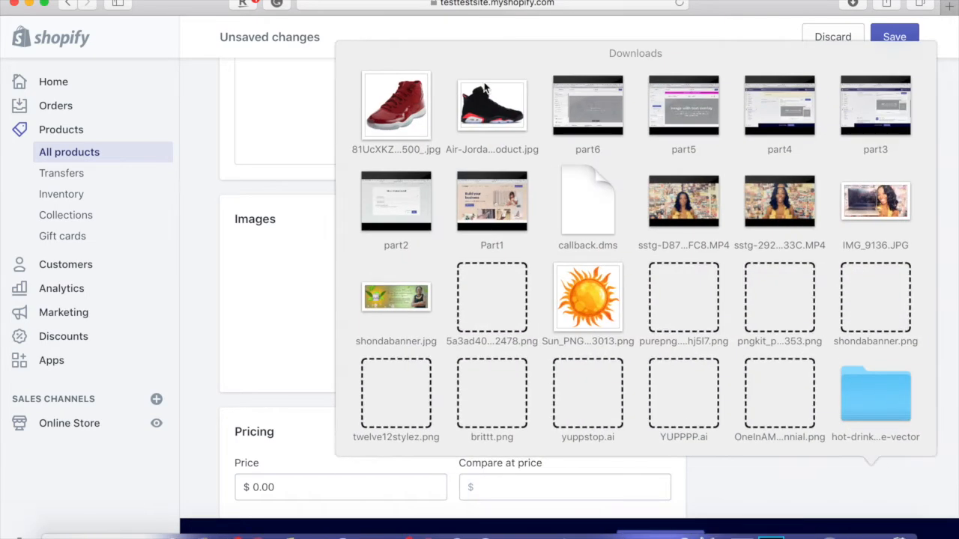
pyautogui.moveTo(417, 114); pyautogui.dragTo(454, 312)
pyautogui.scroll(-3, 454, 312)
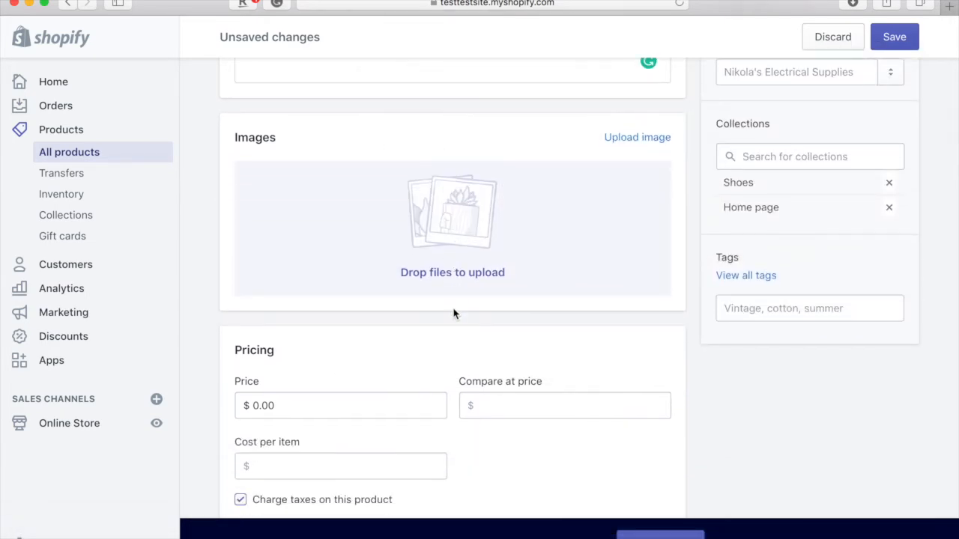
pyautogui.scroll(-1, 427, 319)
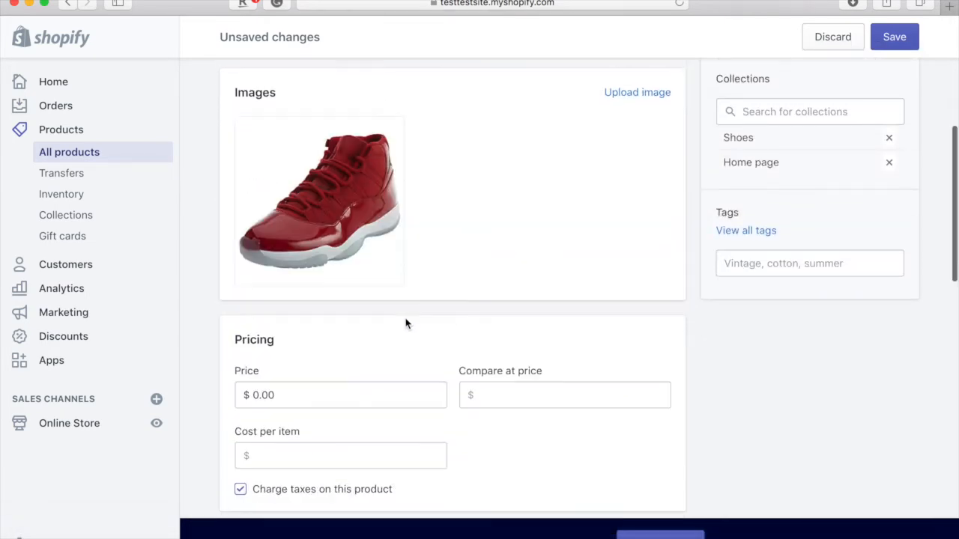
# - Set the price to $150.00 and review Inventory, Shipping, Customs and Variants
pyautogui.click(258, 395)
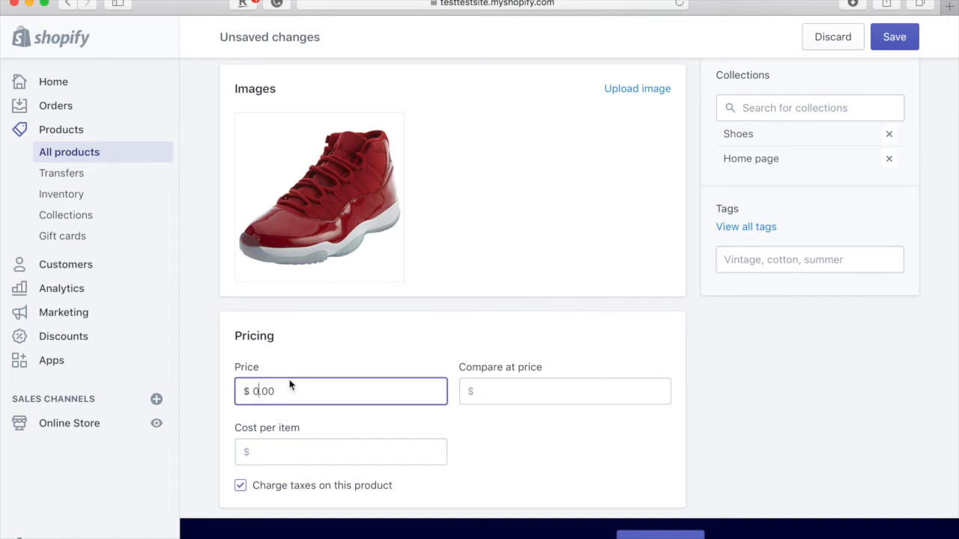
pyautogui.write('10.005')
pyautogui.scroll(-5, 290, 386)
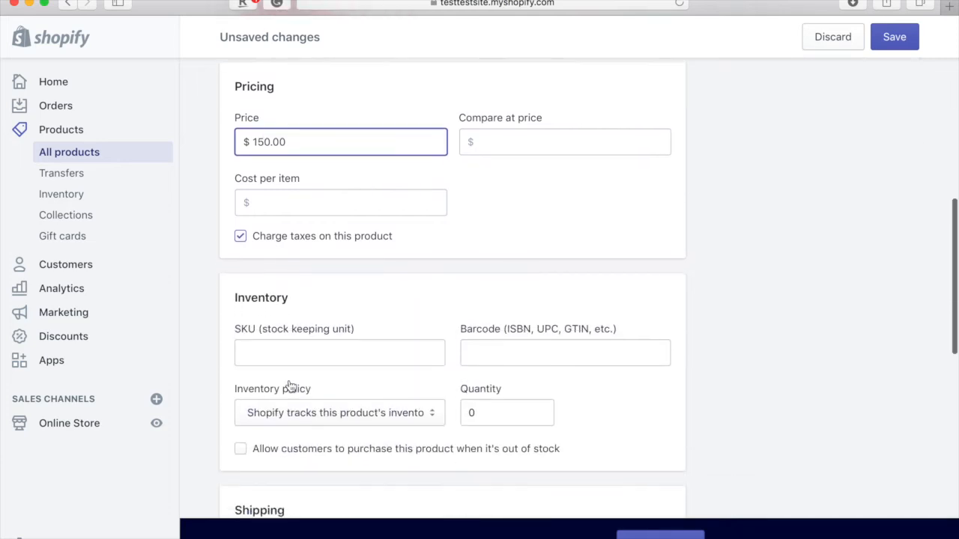
pyautogui.scroll(-1, 290, 386)
pyautogui.scroll(-15, 316, 528)
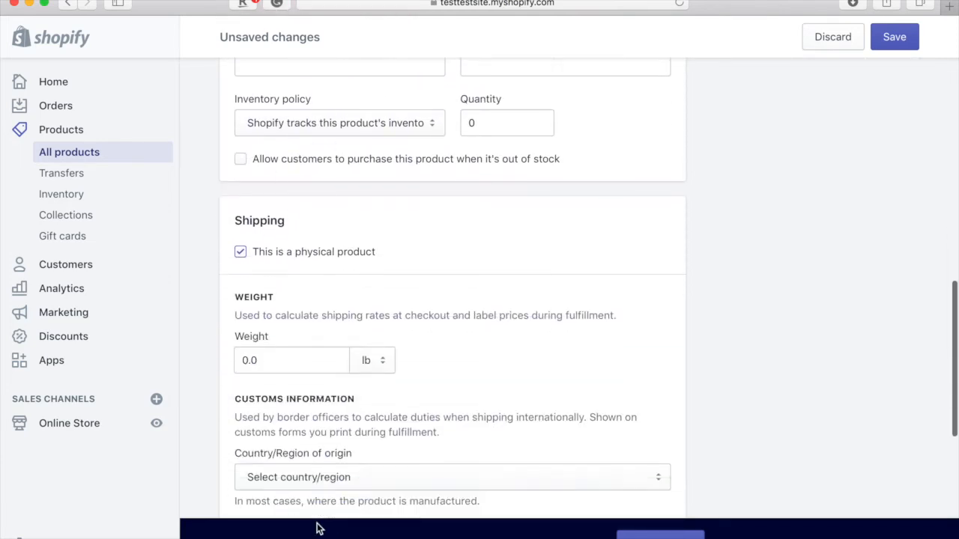
pyautogui.scroll(-3, 316, 529)
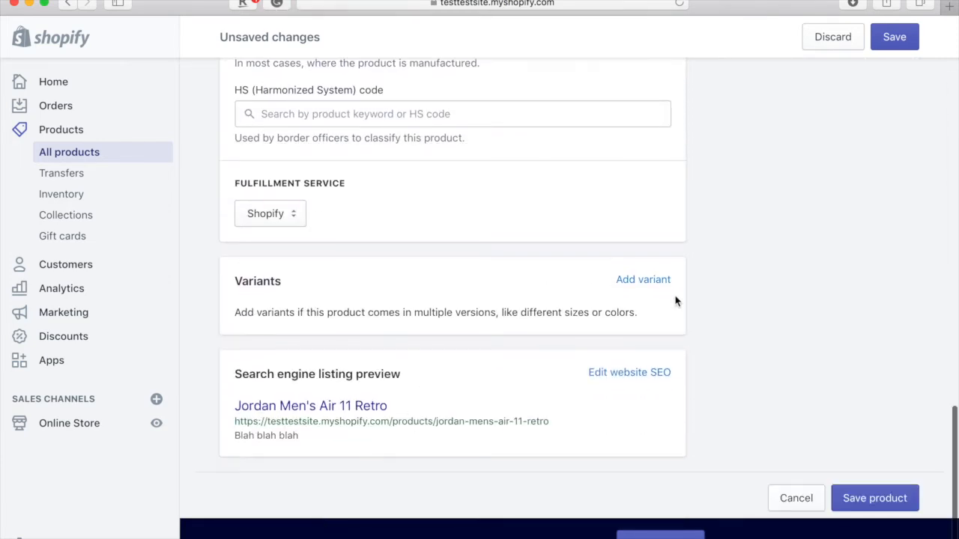
# - Add Size variants 6, 7, 8, 9 and 10 and save the Jordan Men's Air 11 Retro product
pyautogui.click(651, 291)
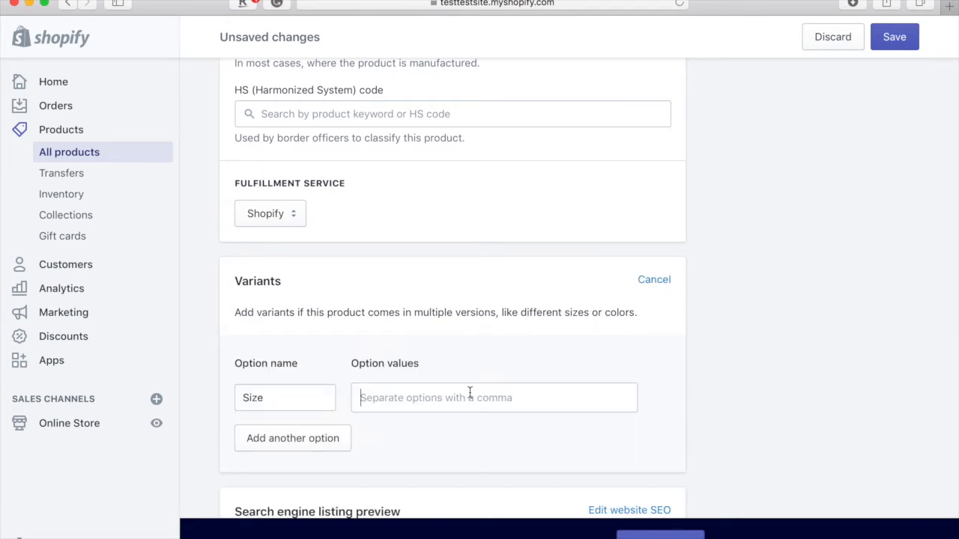
pyautogui.write('6,7,8,')
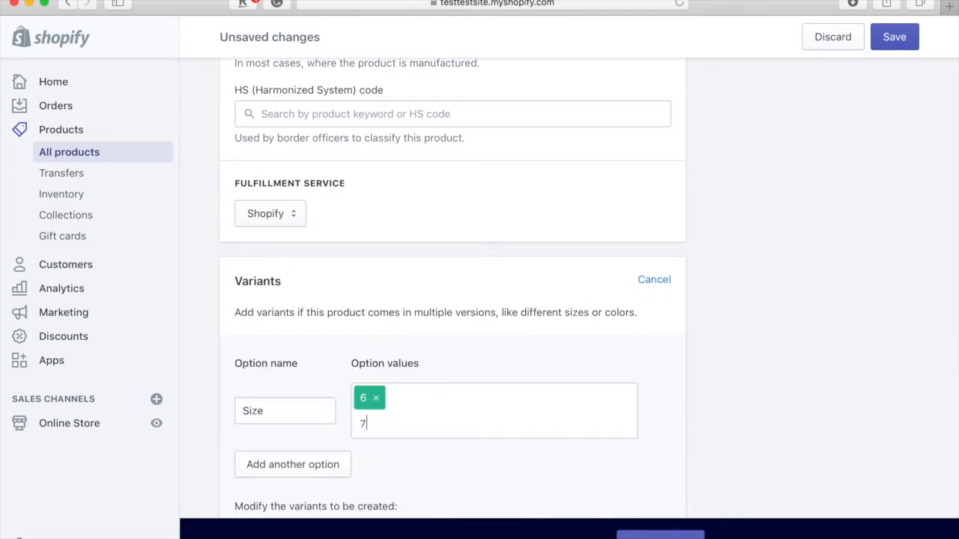
pyautogui.press('BackSpace')
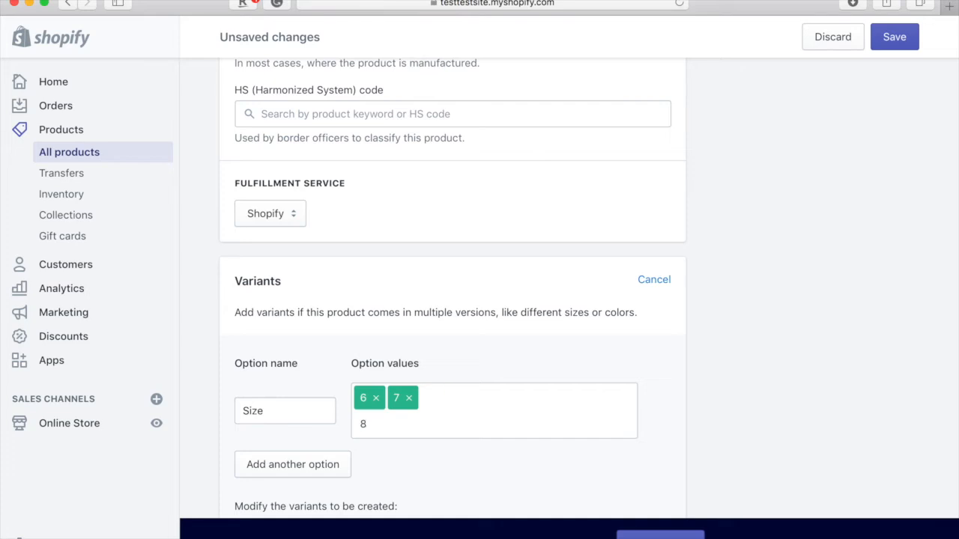
pyautogui.write(',')
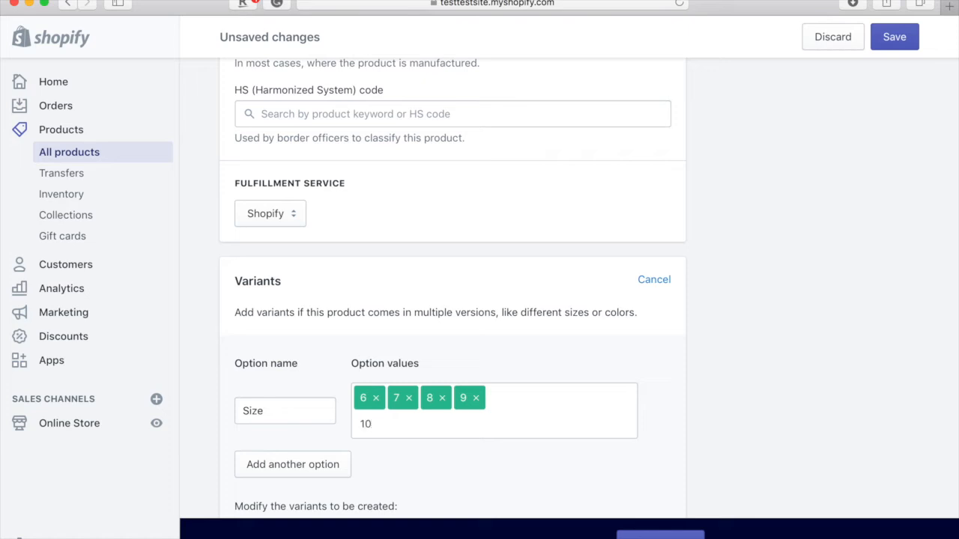
pyautogui.press('Return')
pyautogui.click(902, 38)
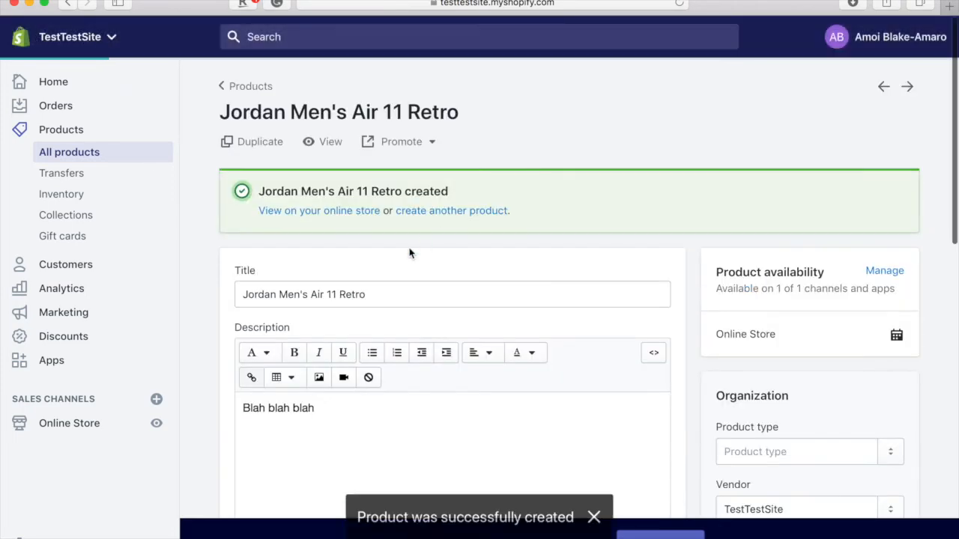
pyautogui.click(300, 490)
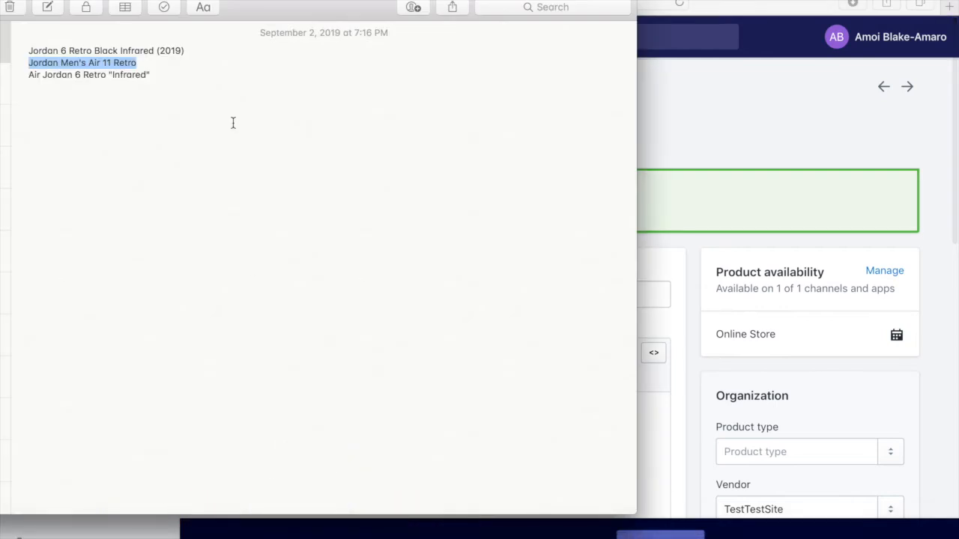
# - Search Google in a new Safari tab for Air Jordan 6 Retro "Infrared", copied from Notes
pyautogui.moveTo(155, 74); pyautogui.dragTo(21, 75)
pyautogui.press('super+c')
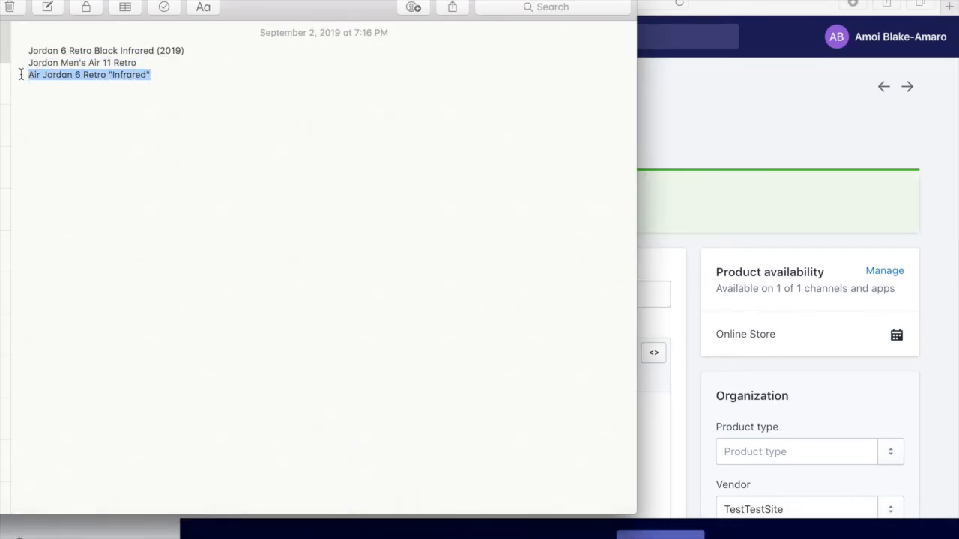
pyautogui.click(904, 2)
pyautogui.click(954, 7)
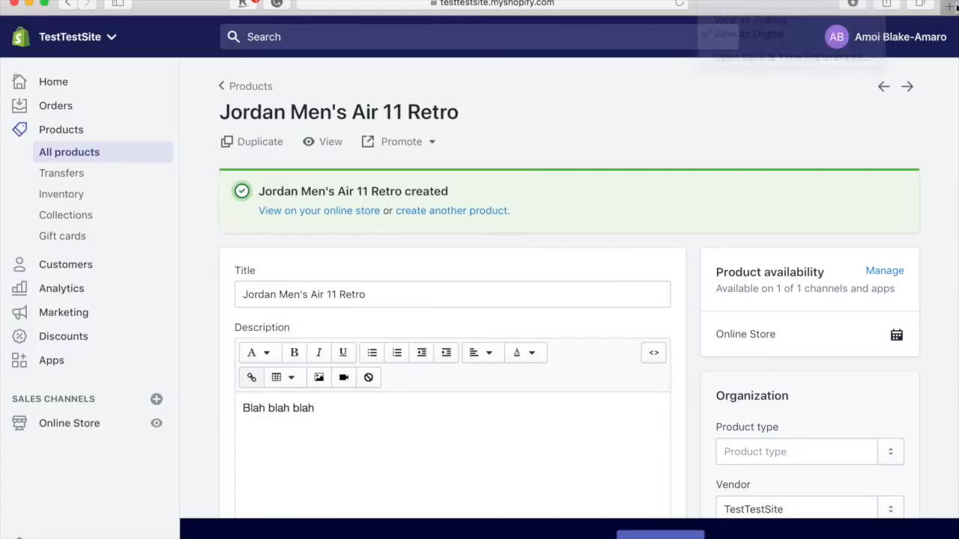
pyautogui.click(950, 6)
pyautogui.press('super+v')
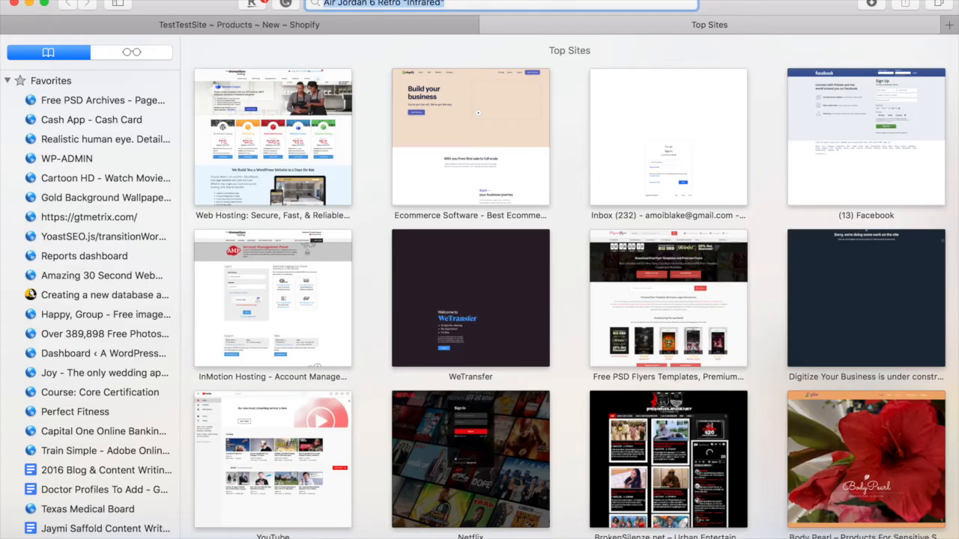
pyautogui.press('Return')
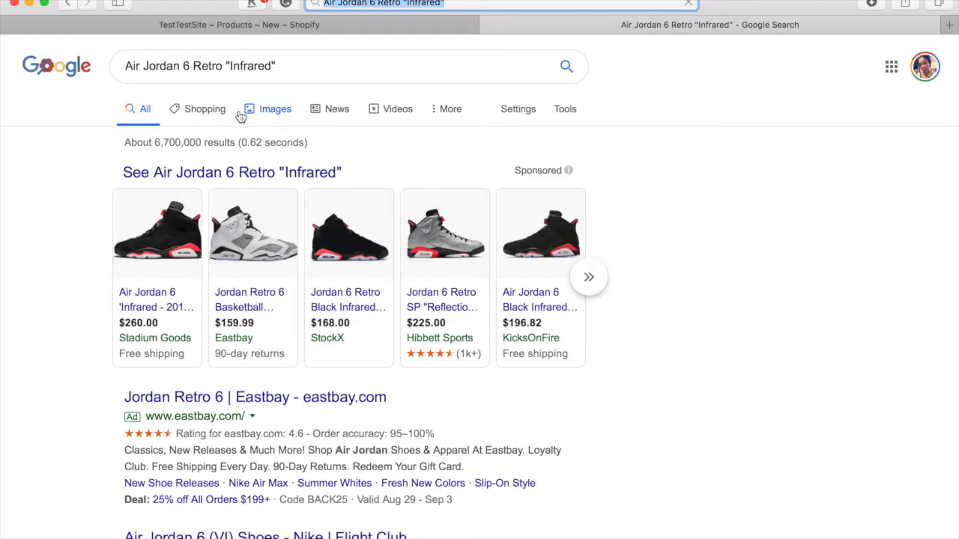
# - Save a white Infrared sneaker image from Images results to Downloads, then close the tab
pyautogui.click(266, 113)
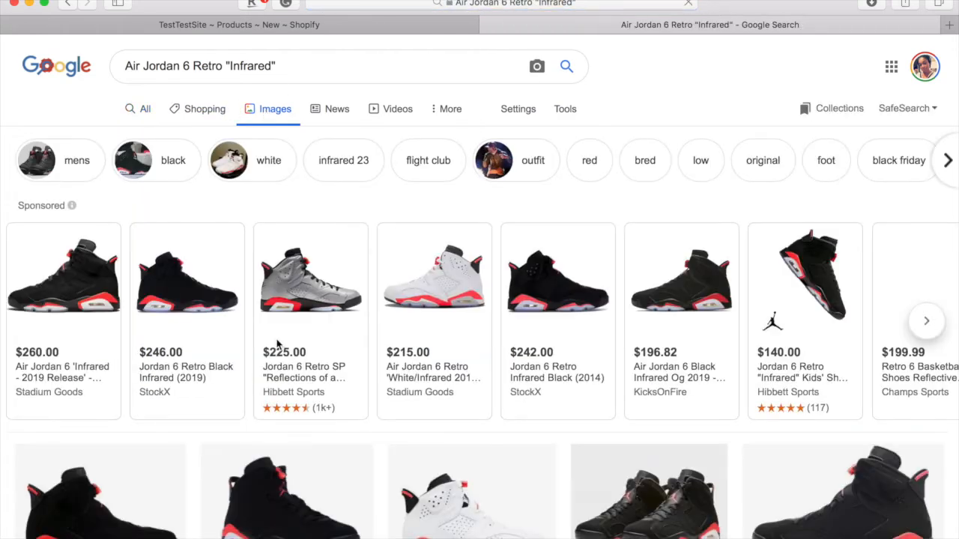
pyautogui.scroll(-5, 417, 382)
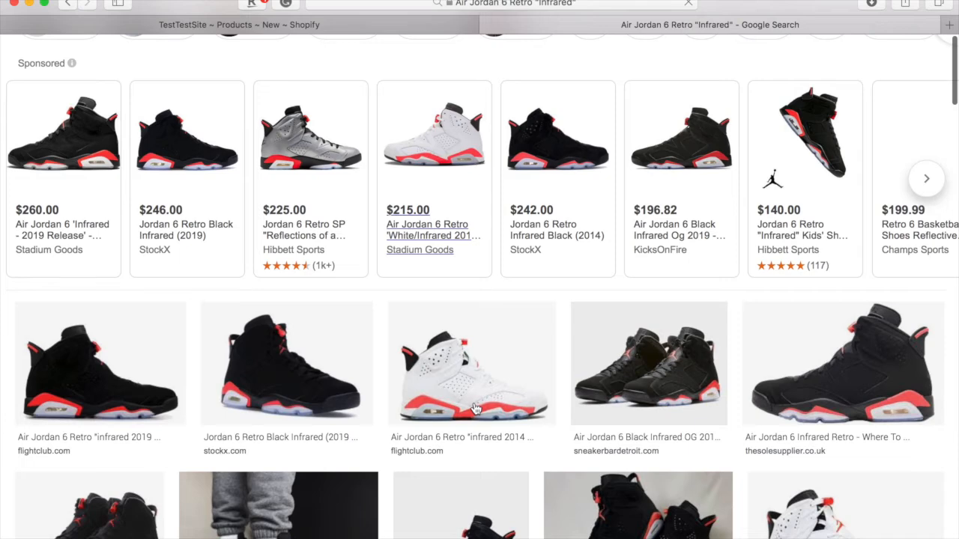
pyautogui.click(474, 408)
pyautogui.scroll(-3, 477, 371)
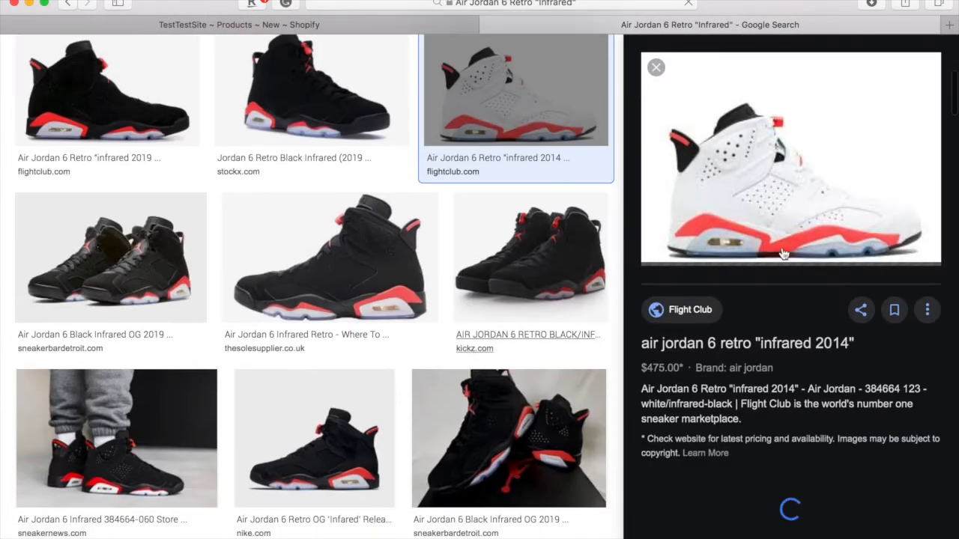
pyautogui.rightClick(781, 205)
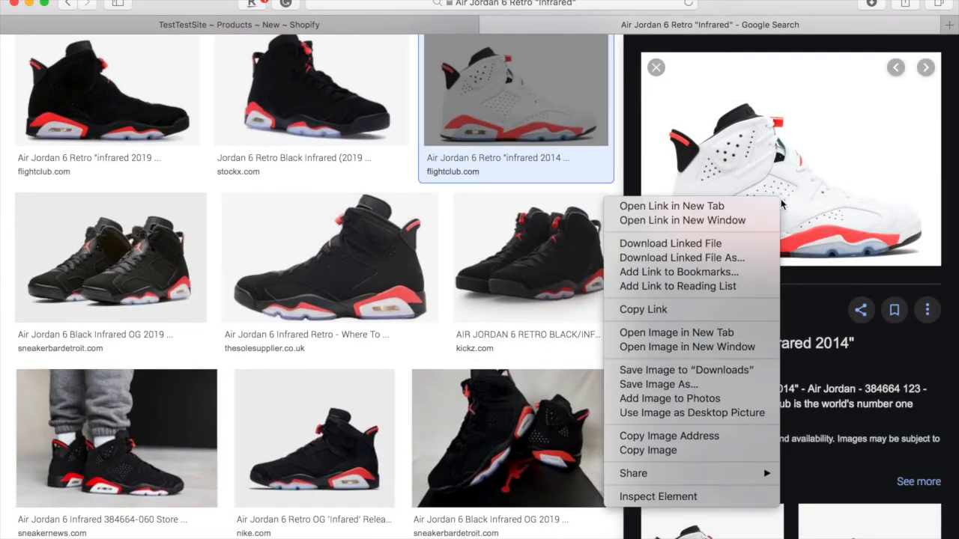
pyautogui.click(713, 374)
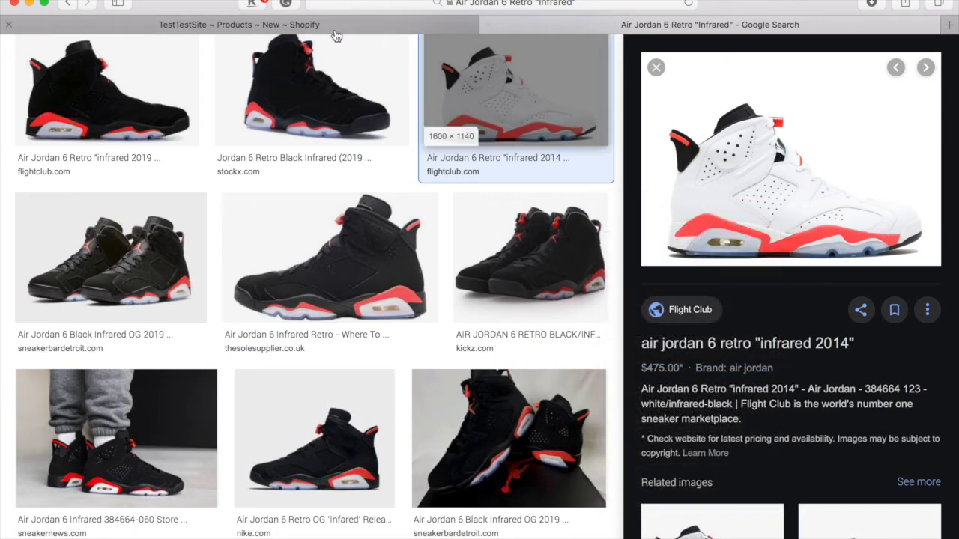
pyautogui.click(489, 25)
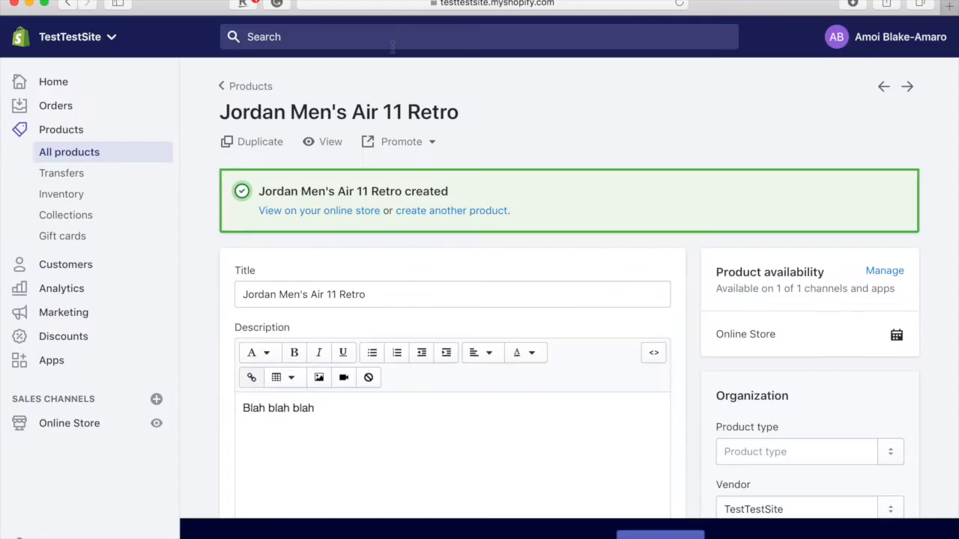
# - Start a new product titled Air Jordan 6 Retro "Infrared" with a placeholder 'Blah' description
pyautogui.scroll(-5, 337, 315)
pyautogui.scroll(5, 337, 315)
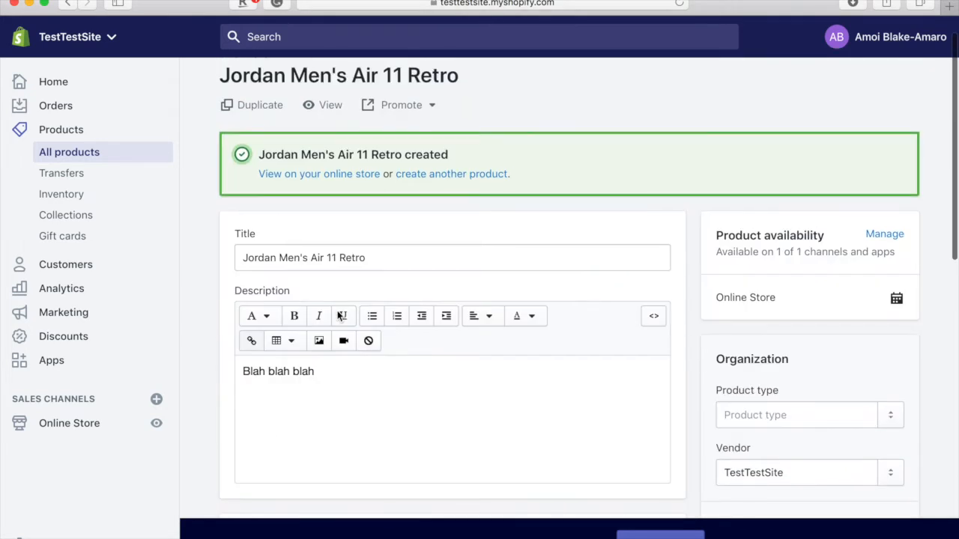
pyautogui.scroll(1, 255, 104)
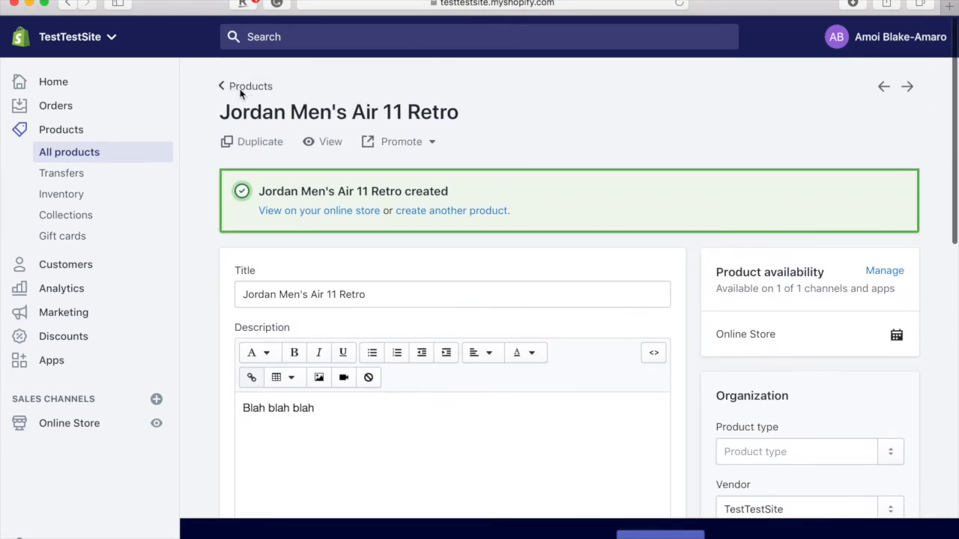
pyautogui.click(245, 87)
pyautogui.click(884, 105)
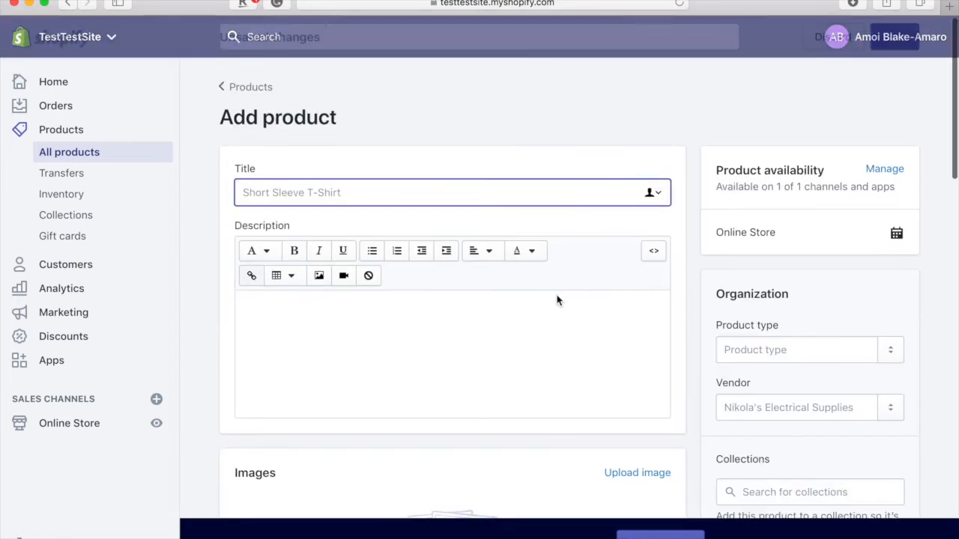
pyautogui.press('super+v')
pyautogui.click(410, 325)
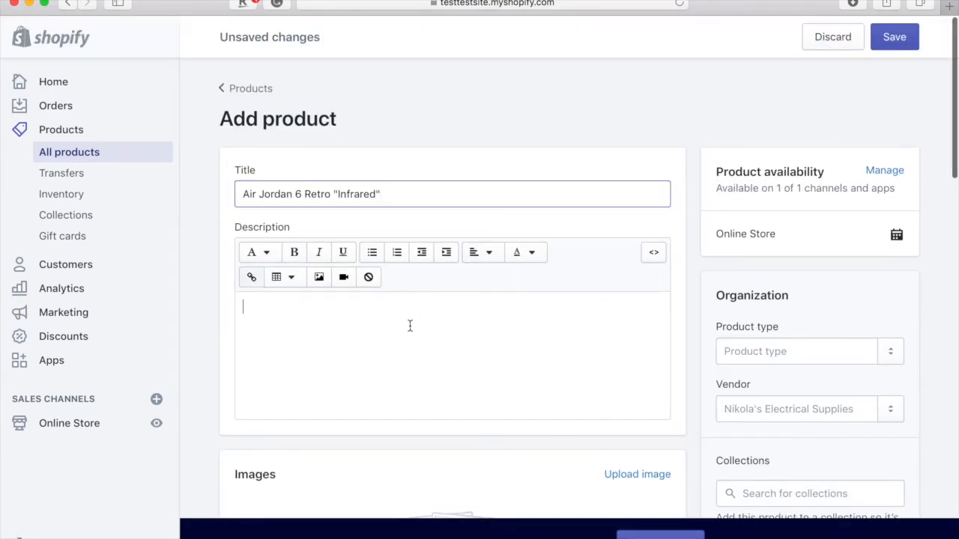
pyautogui.write('Blah blah')
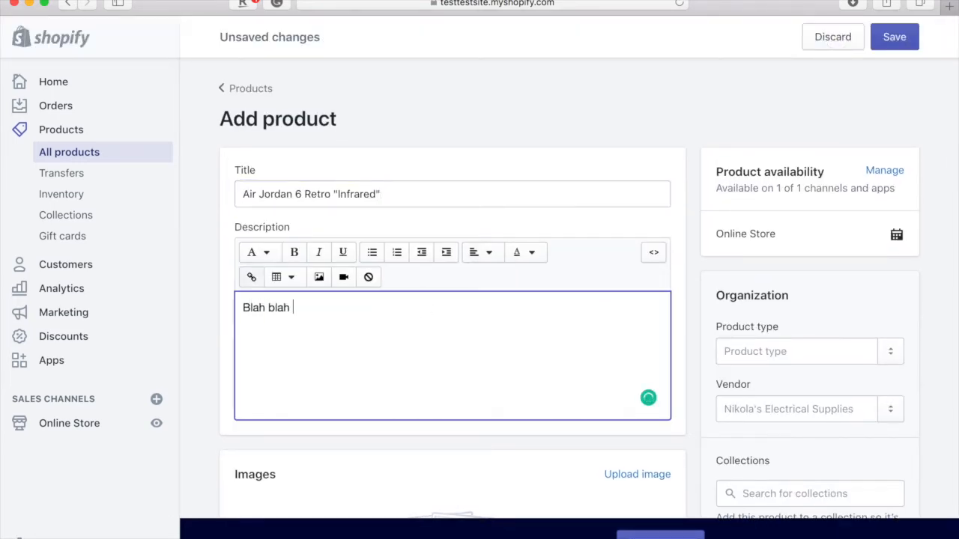
# - Add the downloaded white sneaker image to the product's images
pyautogui.scroll(-5, 452, 337)
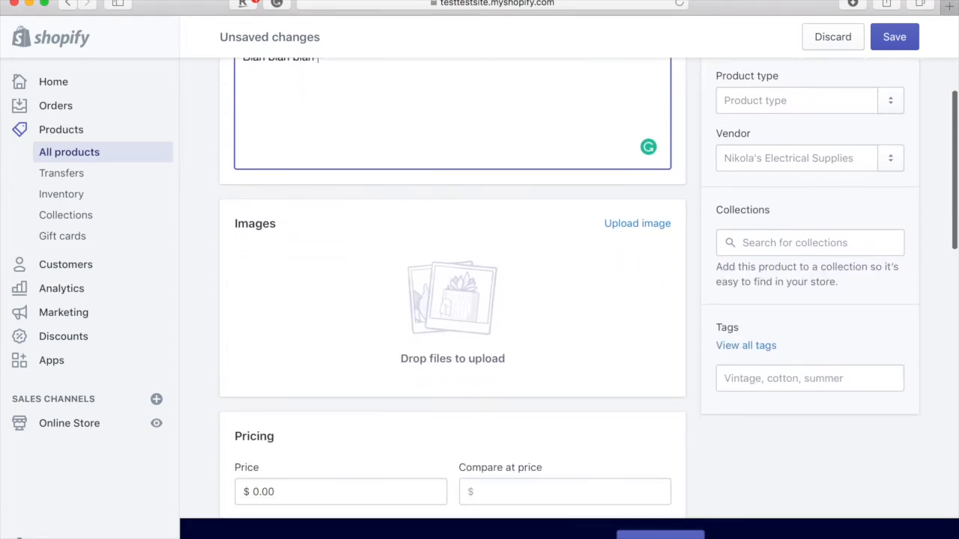
pyautogui.moveTo(759, 535)
pyautogui.click(902, 516)
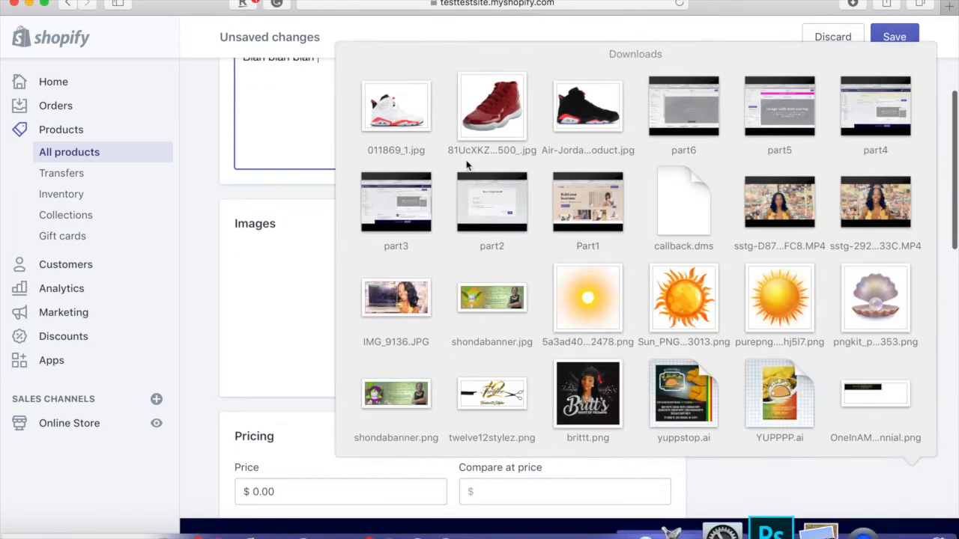
pyautogui.moveTo(406, 101); pyautogui.dragTo(413, 262)
pyautogui.scroll(-3, 413, 261)
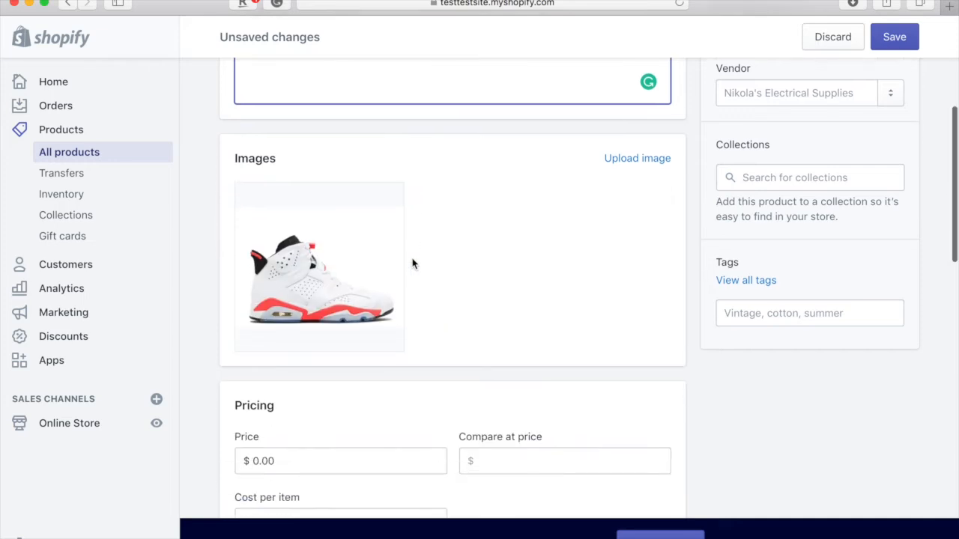
pyautogui.scroll(1, 560, 250)
# - Put the product in the Home page and Shoes collections
pyautogui.click(850, 170)
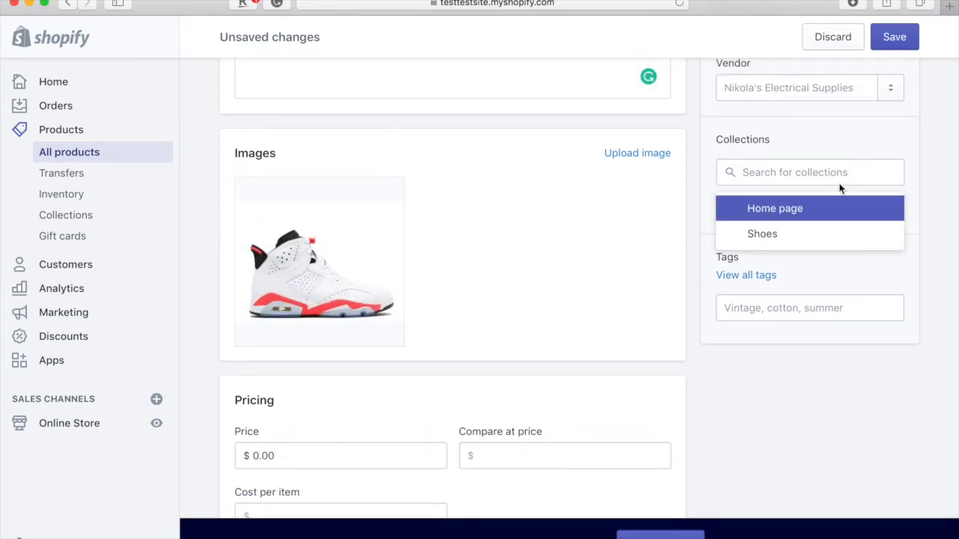
pyautogui.click(813, 207)
pyautogui.click(799, 238)
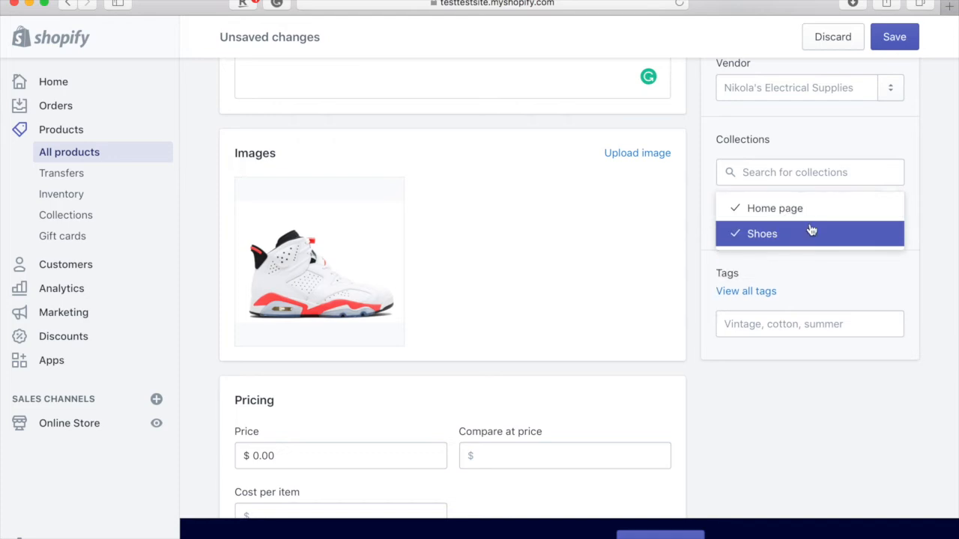
pyautogui.click(831, 167)
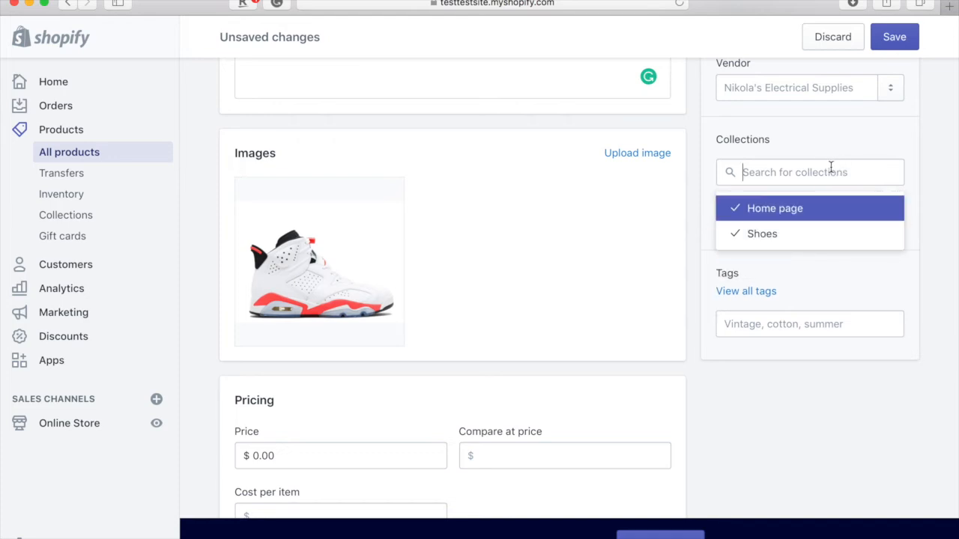
# - Edit the price and add a Size option with values 2, 3, 4, 5, 6, 7, 8, 9
pyautogui.click(256, 455)
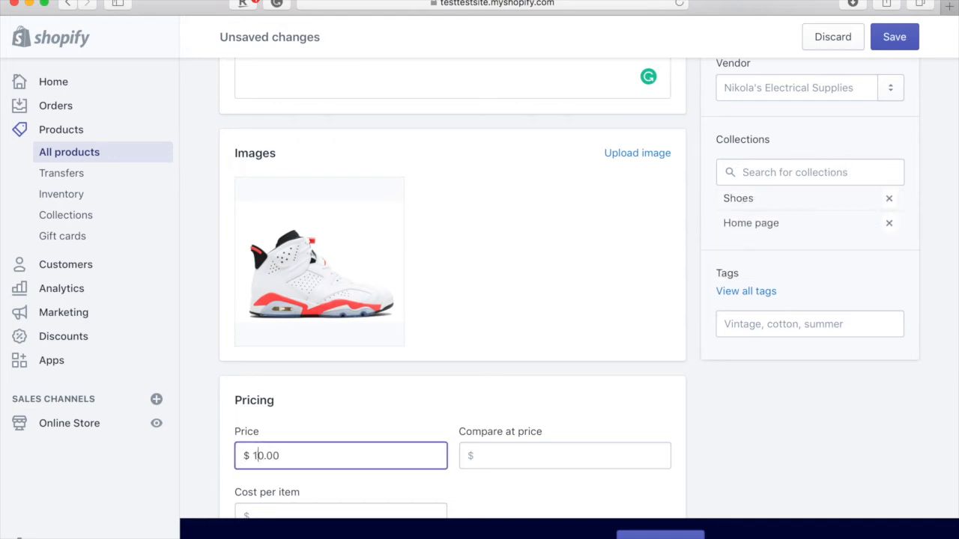
pyautogui.scroll(-5, 480, 288)
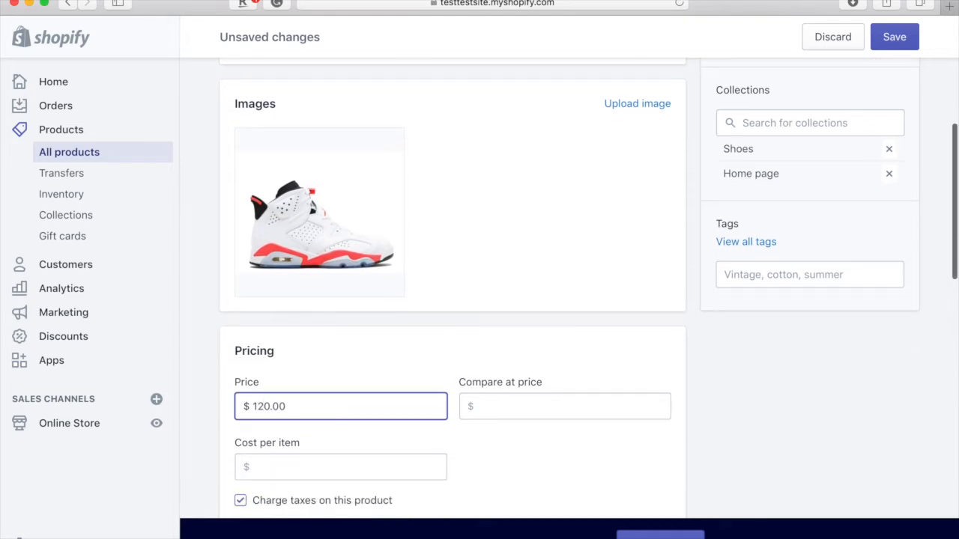
pyautogui.scroll(-8, 276, 428)
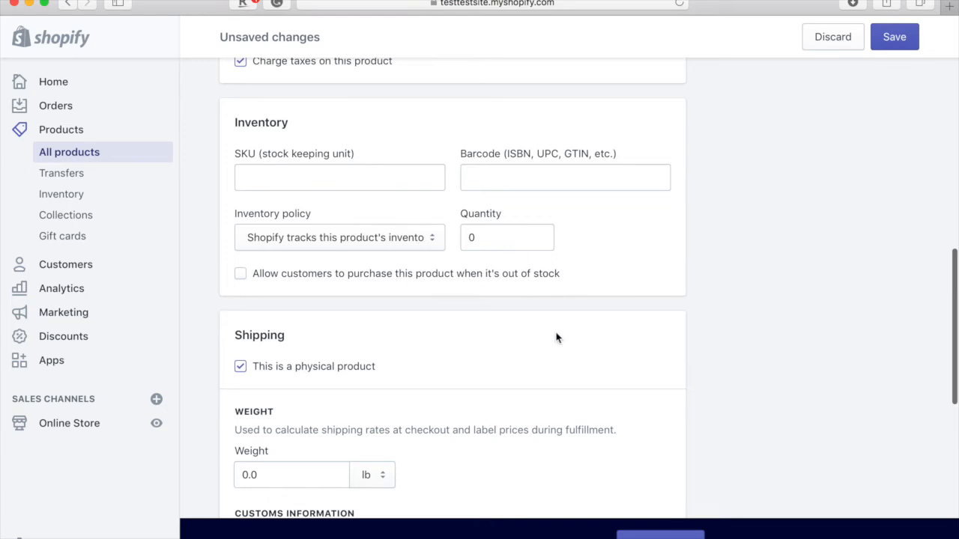
pyautogui.scroll(-10, 556, 338)
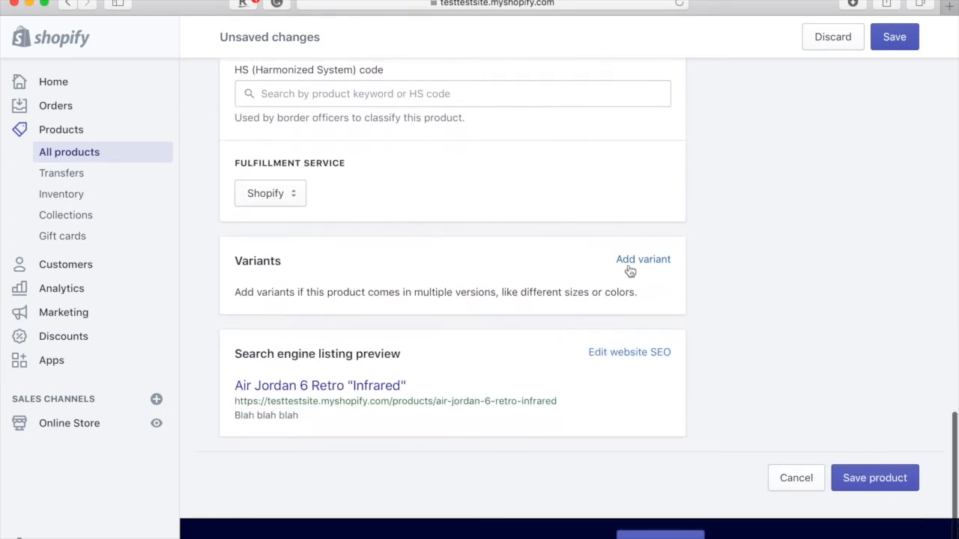
pyautogui.click(632, 262)
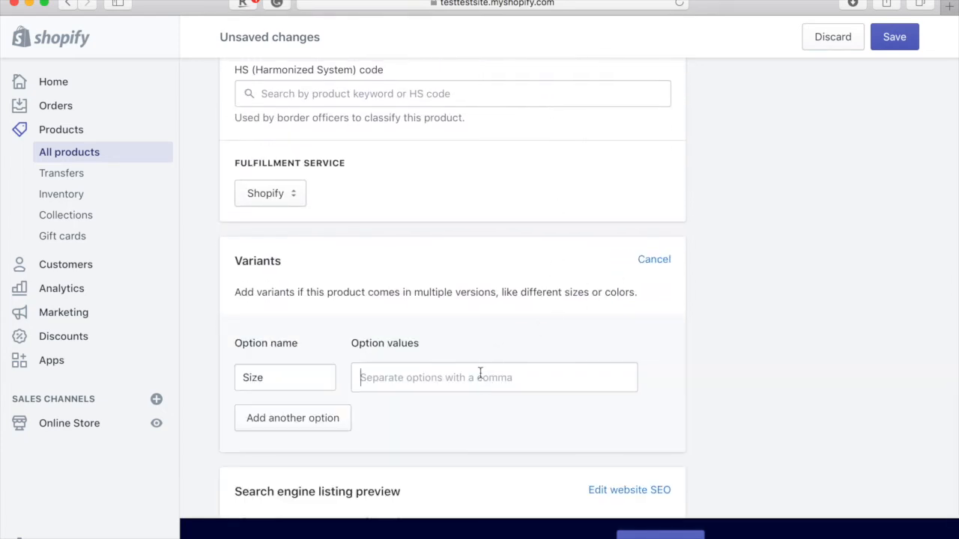
pyautogui.write('2')
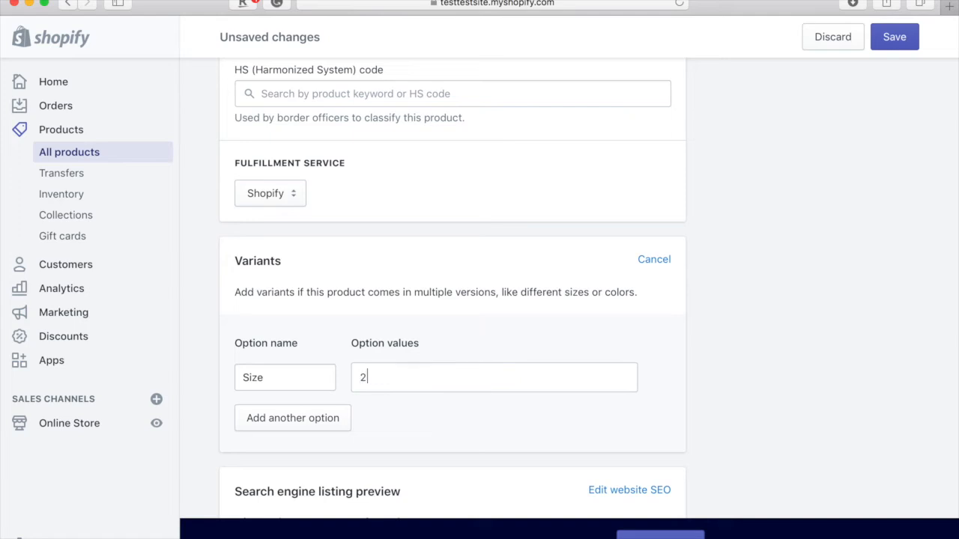
pyautogui.write(',3,4,5,')
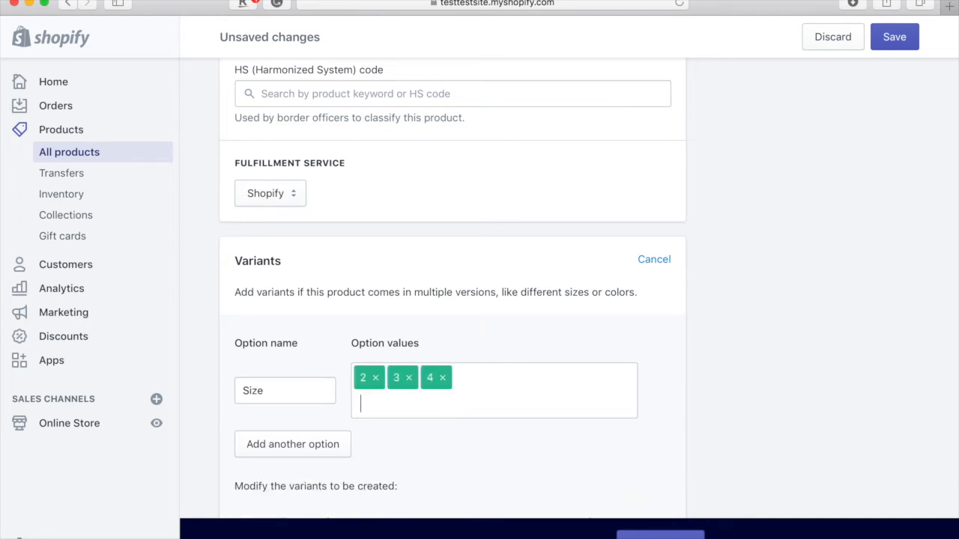
pyautogui.write('6,7,8,9,')
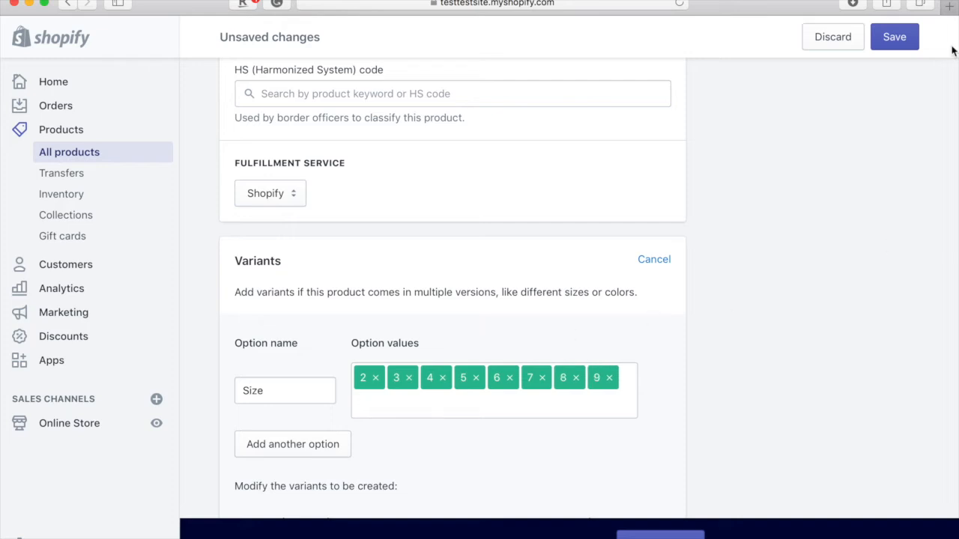
# - Save the new product and go back to the products list
pyautogui.click(898, 37)
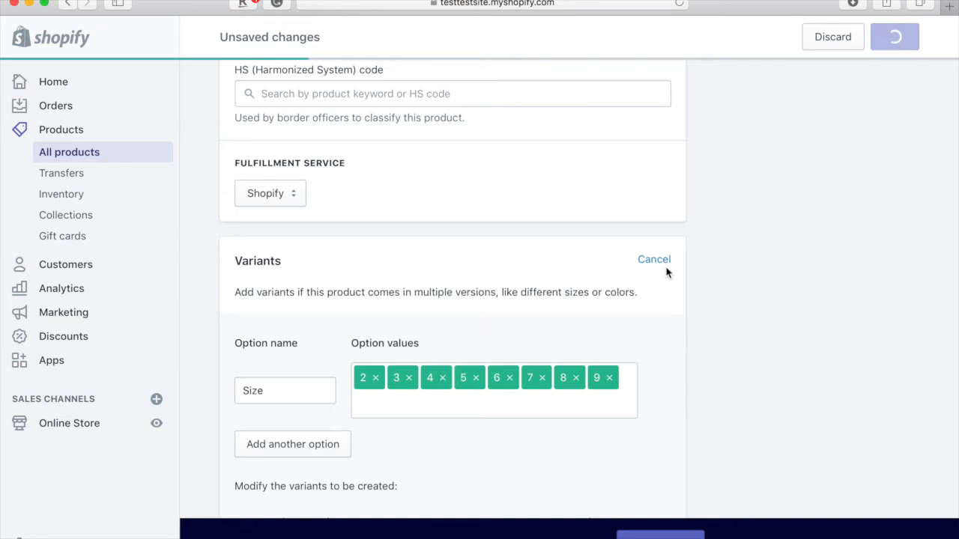
pyautogui.scroll(5, 667, 273)
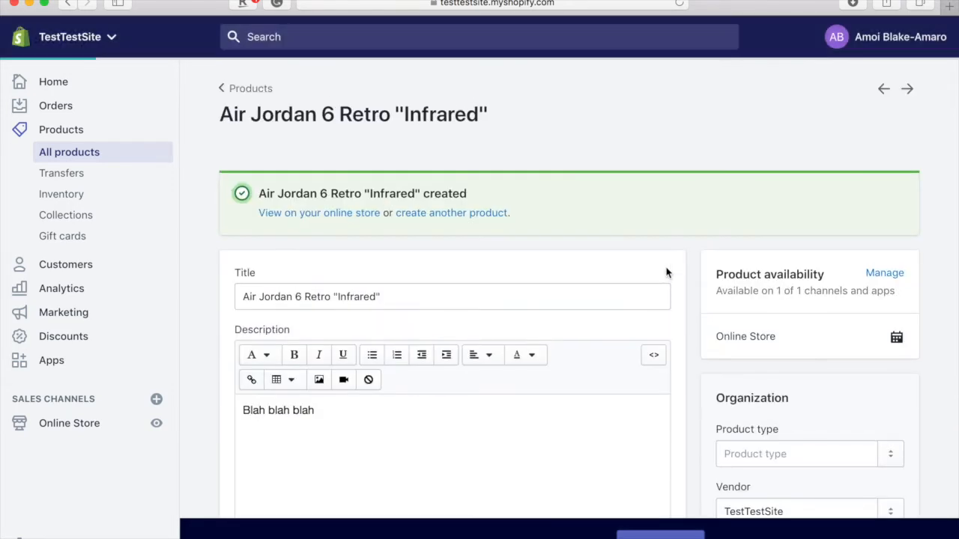
pyautogui.click(250, 87)
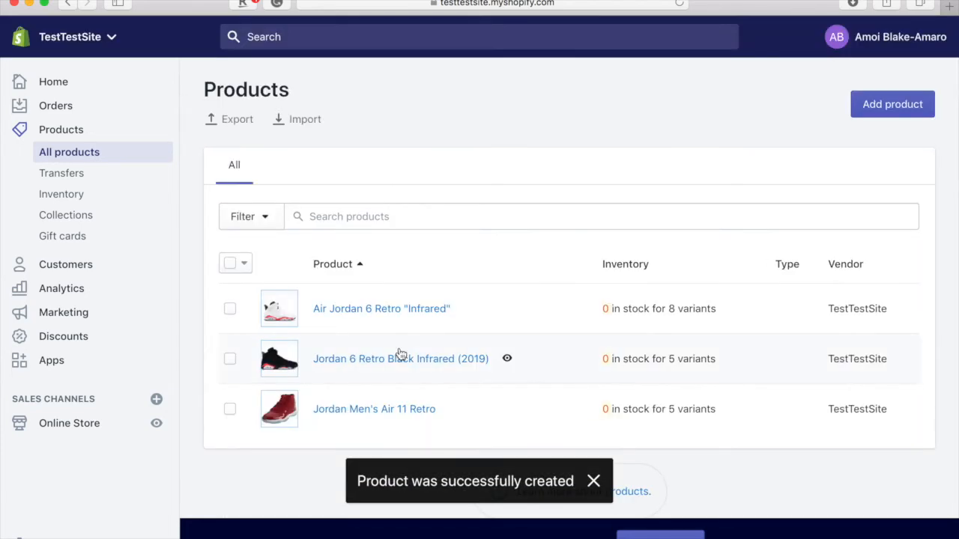
# - Check the Jordan Men's Air 11 Retro product, then open Jordan 6 Retro Black Infrared (2019)
pyautogui.scroll(-1, 397, 356)
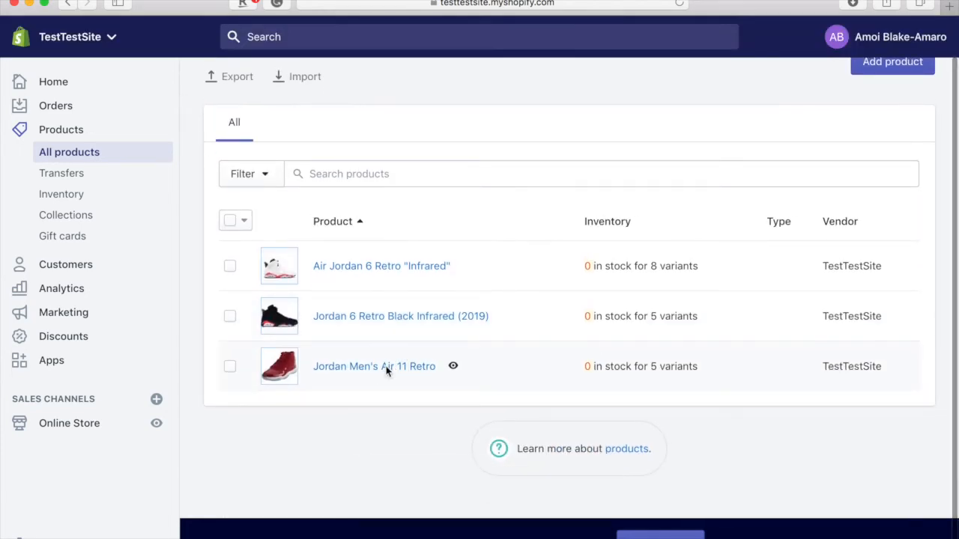
pyautogui.click(386, 366)
pyautogui.scroll(-1, 544, 330)
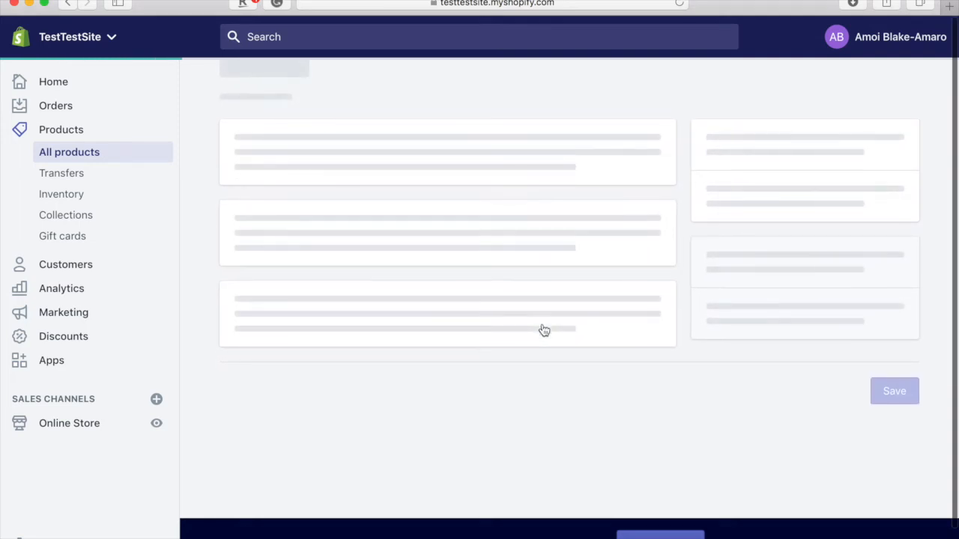
pyautogui.scroll(-3, 543, 331)
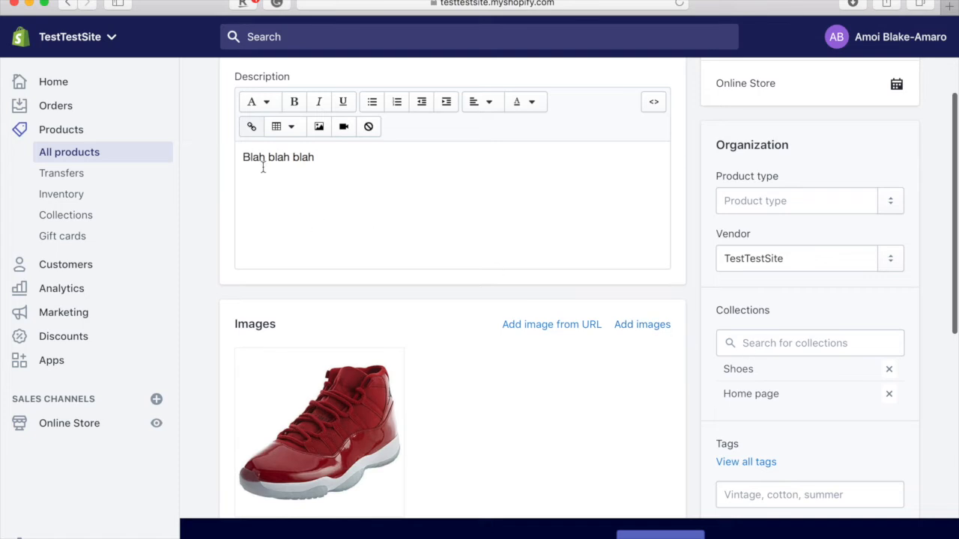
pyautogui.scroll(4, 295, 211)
pyautogui.click(239, 85)
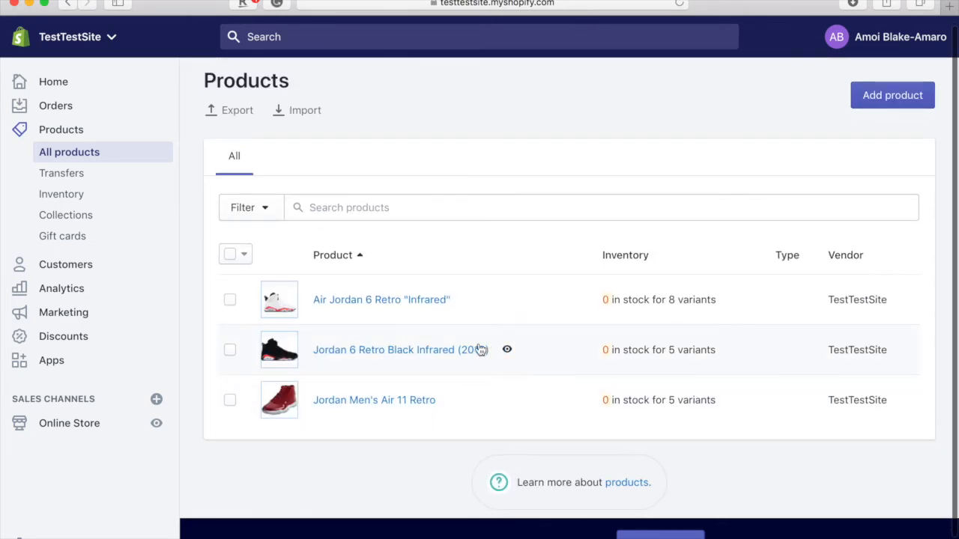
pyautogui.click(394, 349)
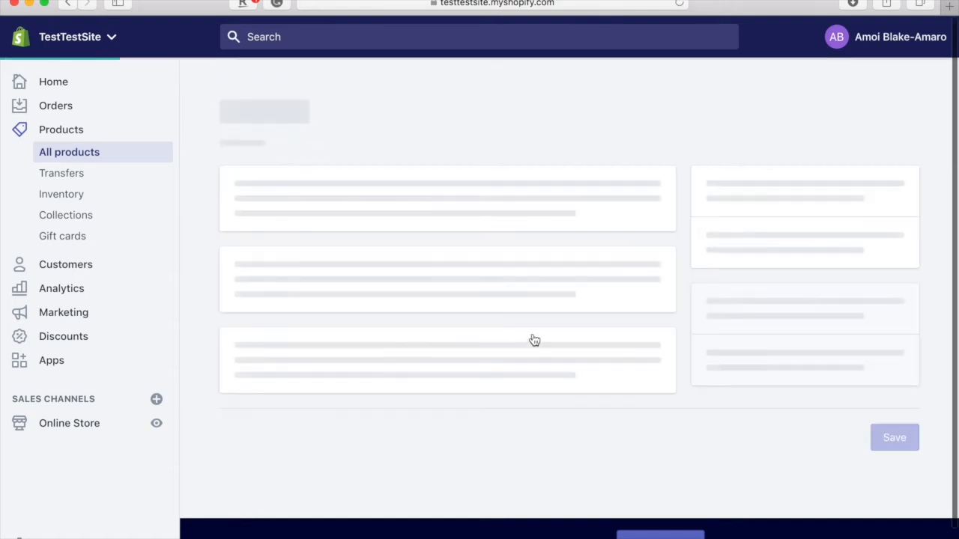
# - Add Jordan 6 Retro Black Infrared (2019) to the Shoes collection and save the change
pyautogui.scroll(-2, 732, 389)
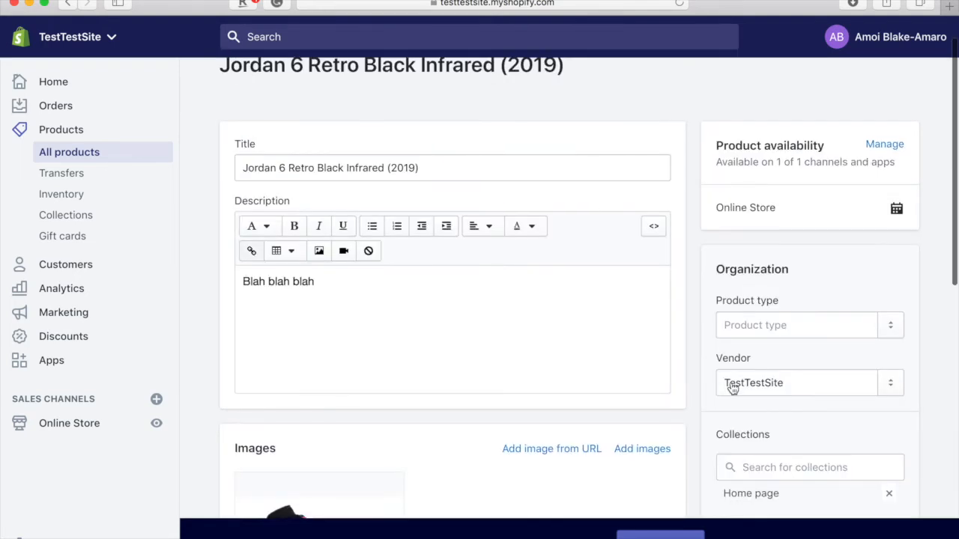
pyautogui.click(760, 459)
pyautogui.scroll(-5, 760, 459)
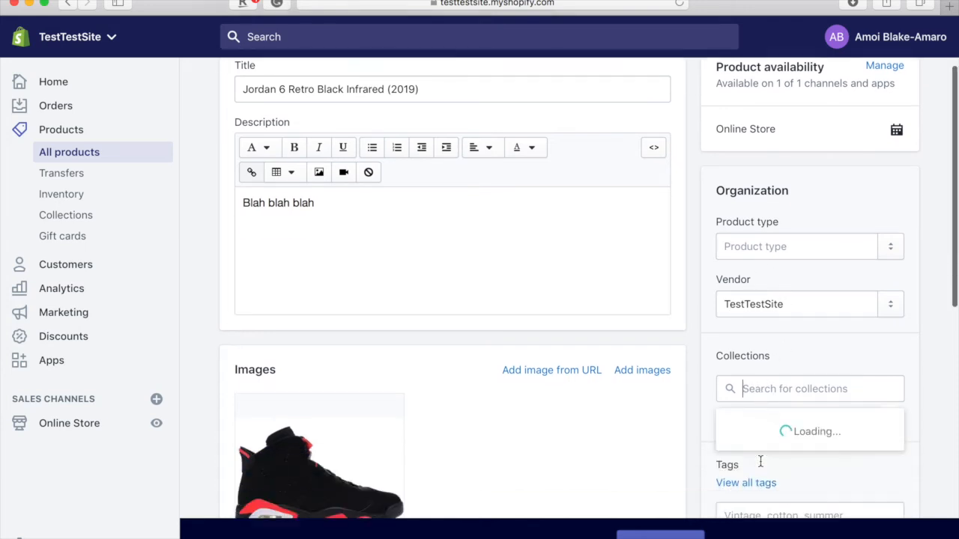
pyautogui.click(792, 349)
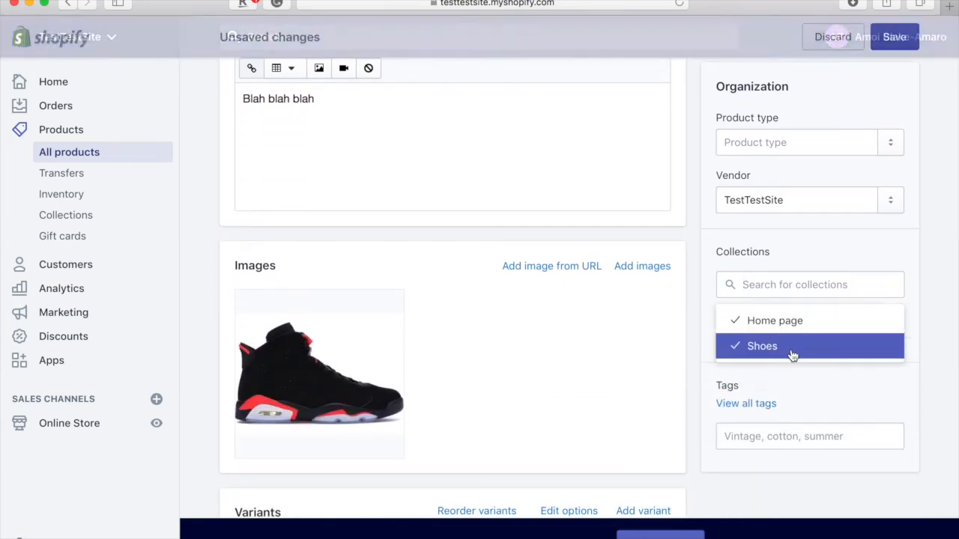
pyautogui.click(823, 270)
pyautogui.click(910, 45)
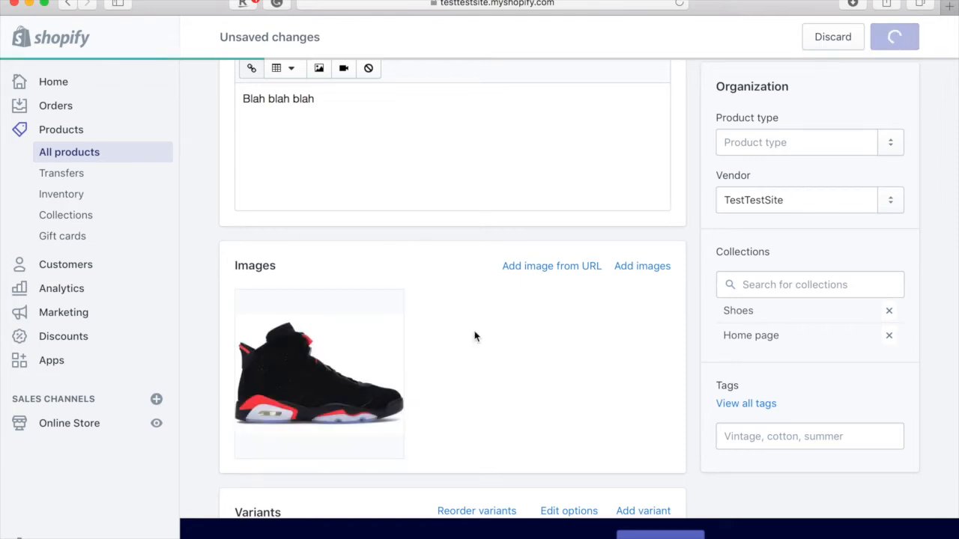
pyautogui.scroll(5, 472, 327)
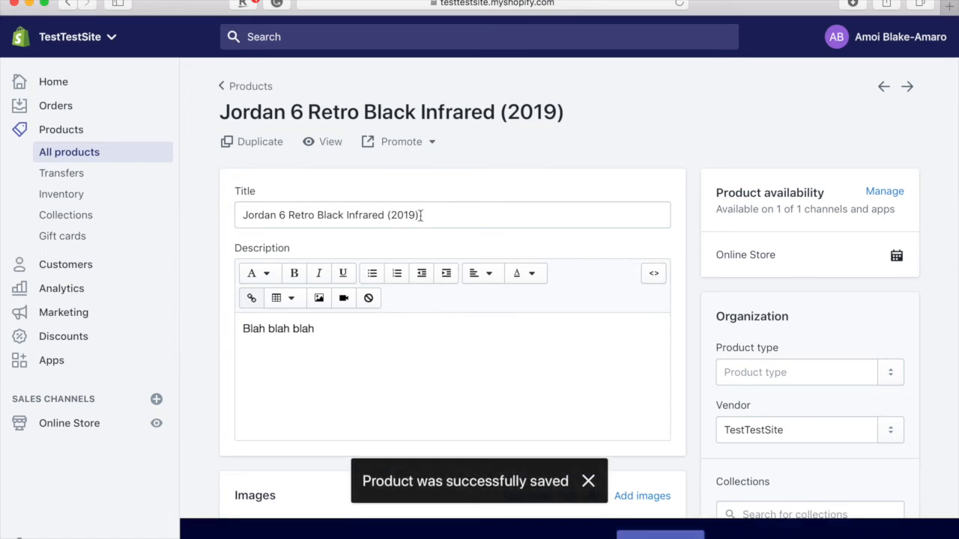
pyautogui.click(93, 429)
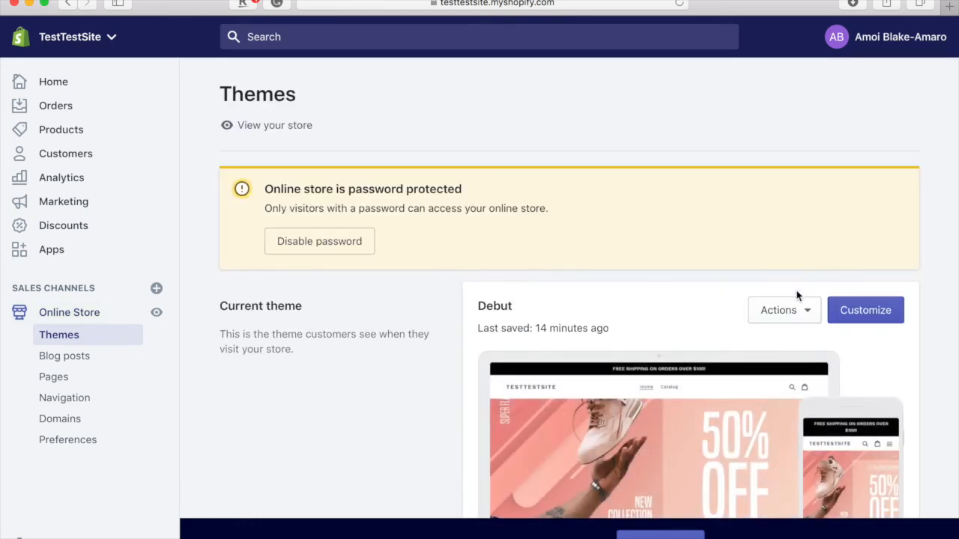
# - Launch the theme editor for the current Debut theme using Customize
pyautogui.click(875, 320)
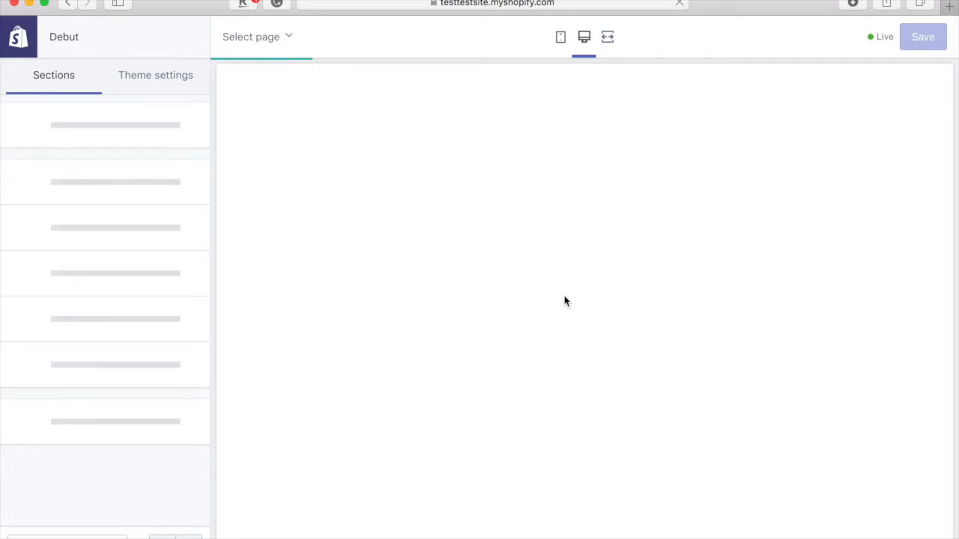
# - Scroll through the Debut home page preview, then widen the preview to full width
pyautogui.scroll(-5, 564, 297)
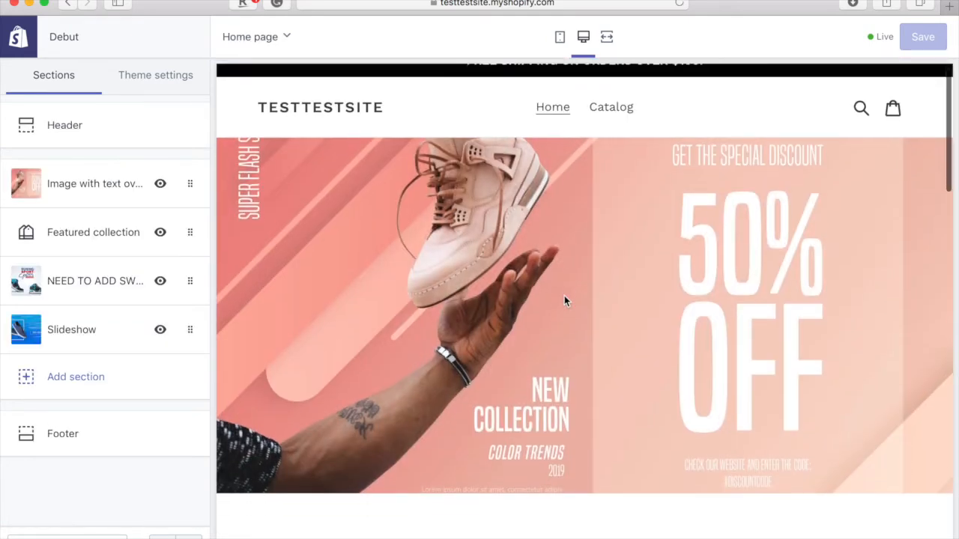
pyautogui.scroll(-4, 564, 301)
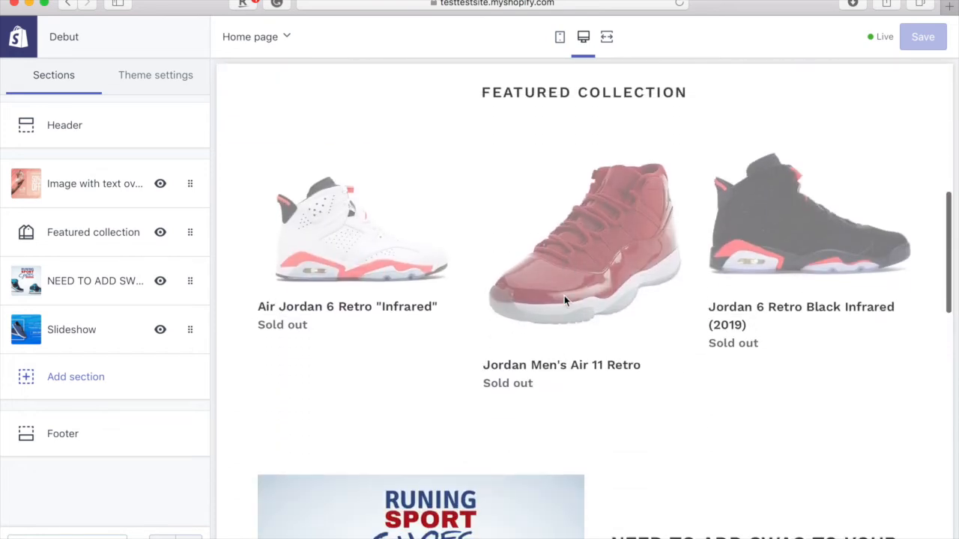
pyautogui.scroll(3, 564, 301)
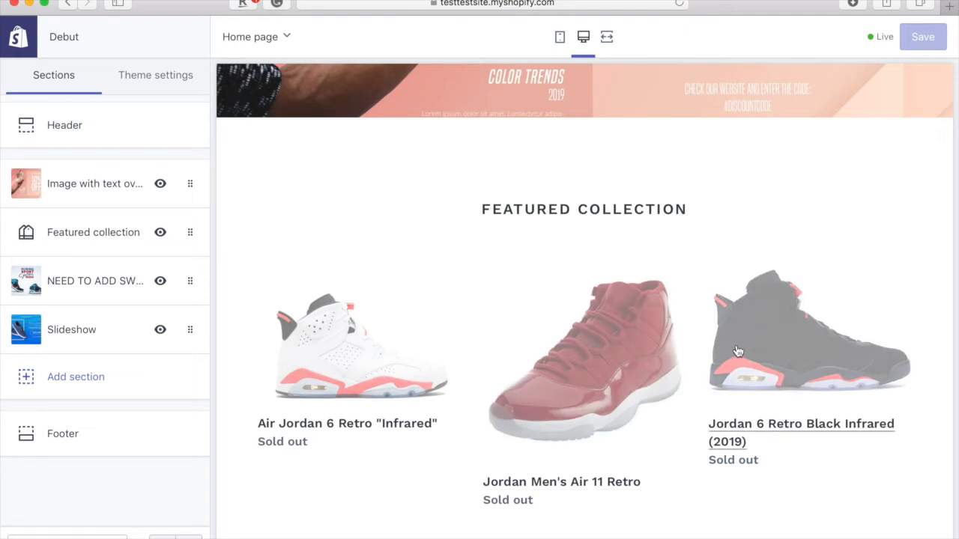
pyautogui.scroll(-10, 817, 301)
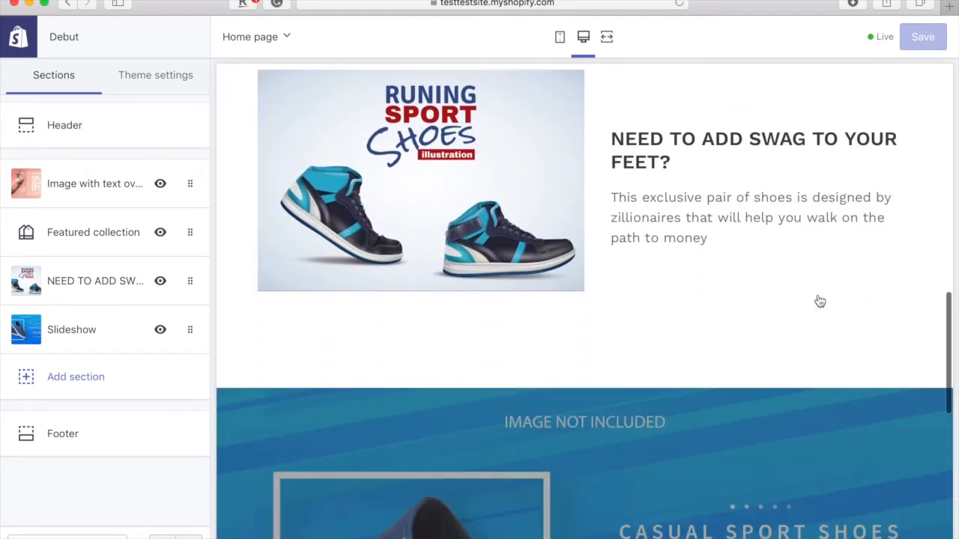
pyautogui.scroll(-7, 820, 301)
pyautogui.scroll(13, 821, 301)
pyautogui.scroll(5, 820, 301)
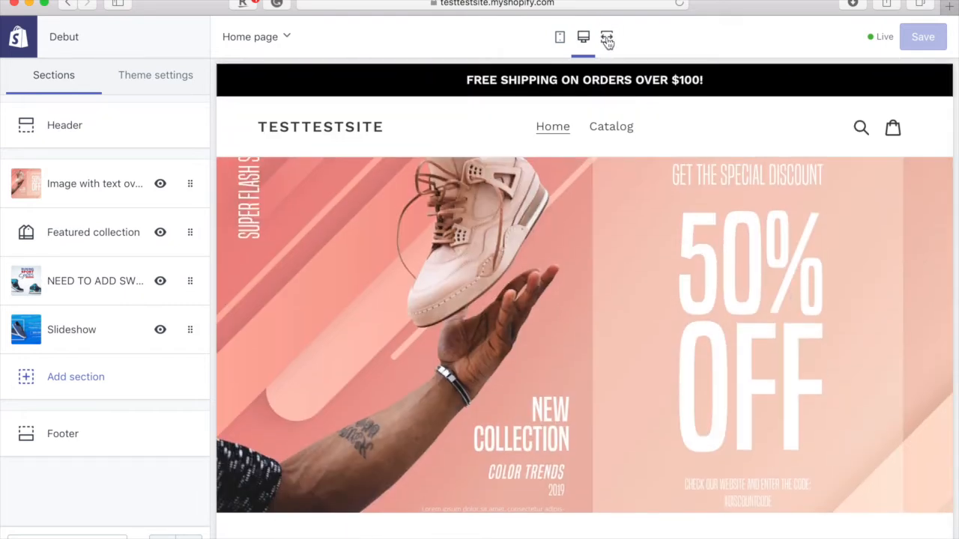
pyautogui.click(608, 38)
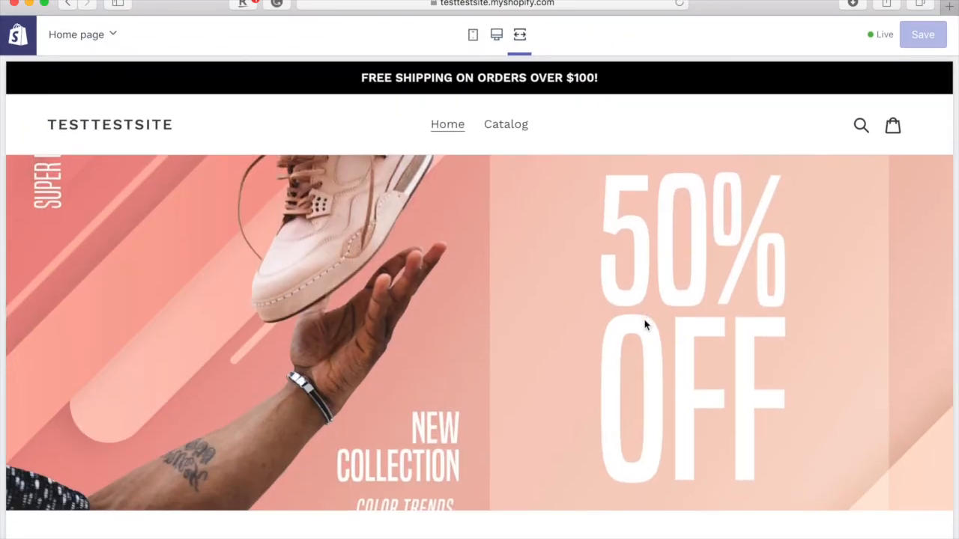
# - Review the hero banner through Featured Collection, restore the sections list, and exit the editor
pyautogui.scroll(-5, 646, 324)
pyautogui.scroll(-6, 644, 319)
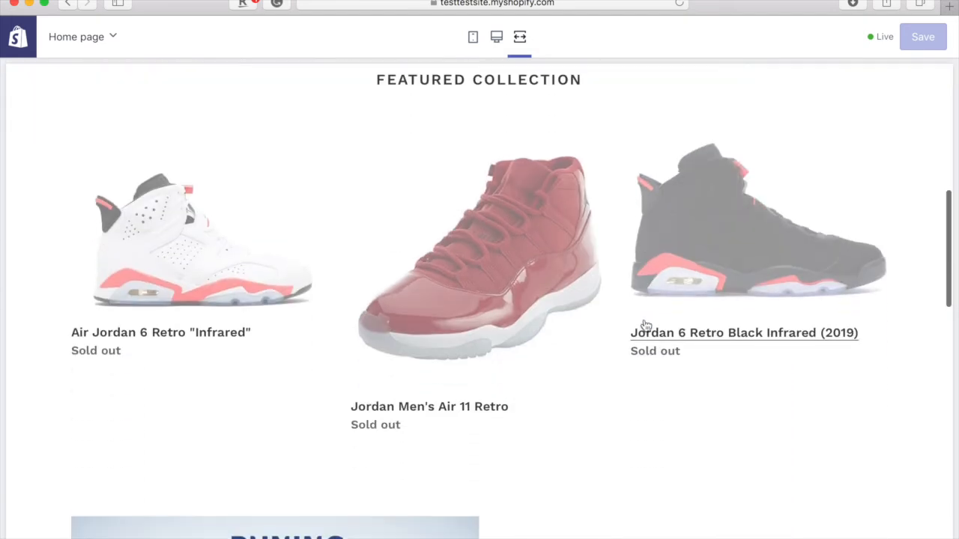
pyautogui.scroll(-8, 645, 324)
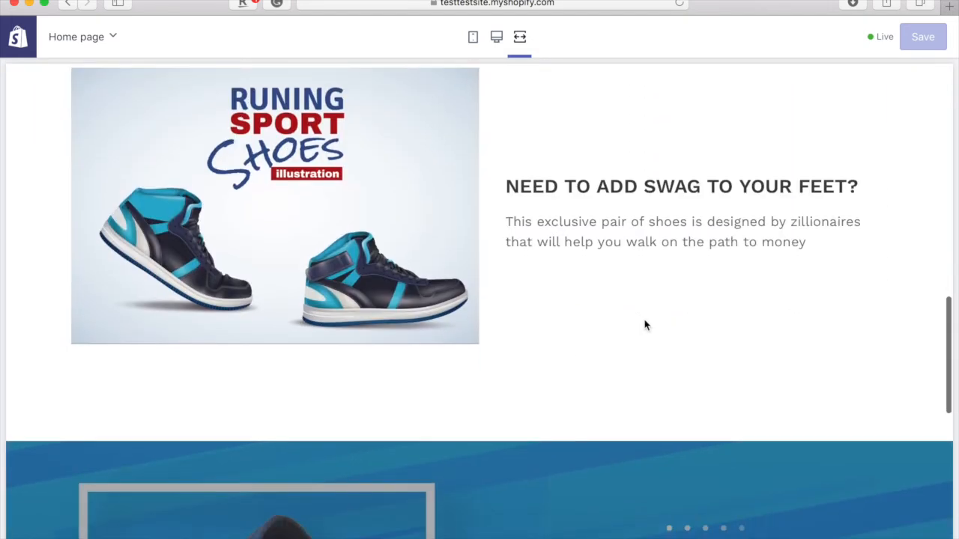
pyautogui.scroll(-3, 645, 324)
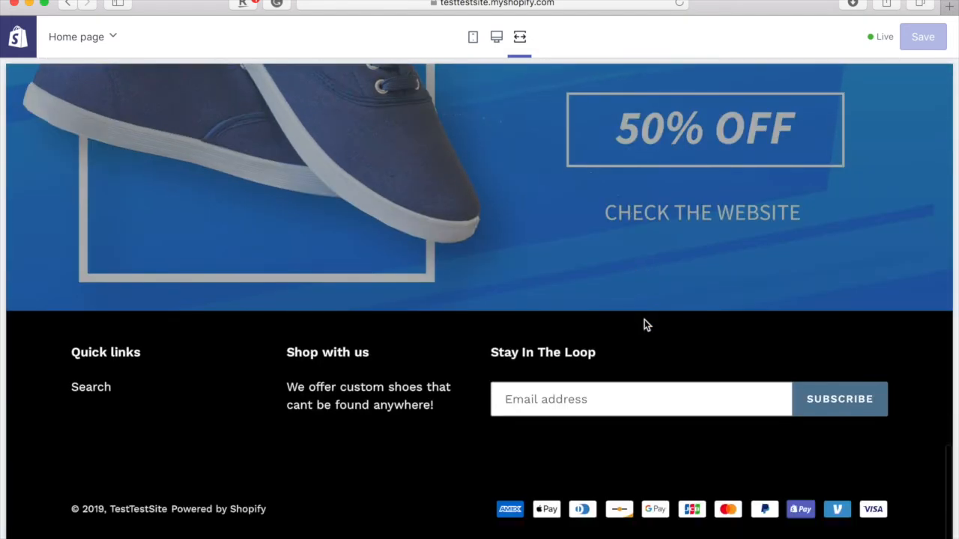
pyautogui.scroll(10, 646, 324)
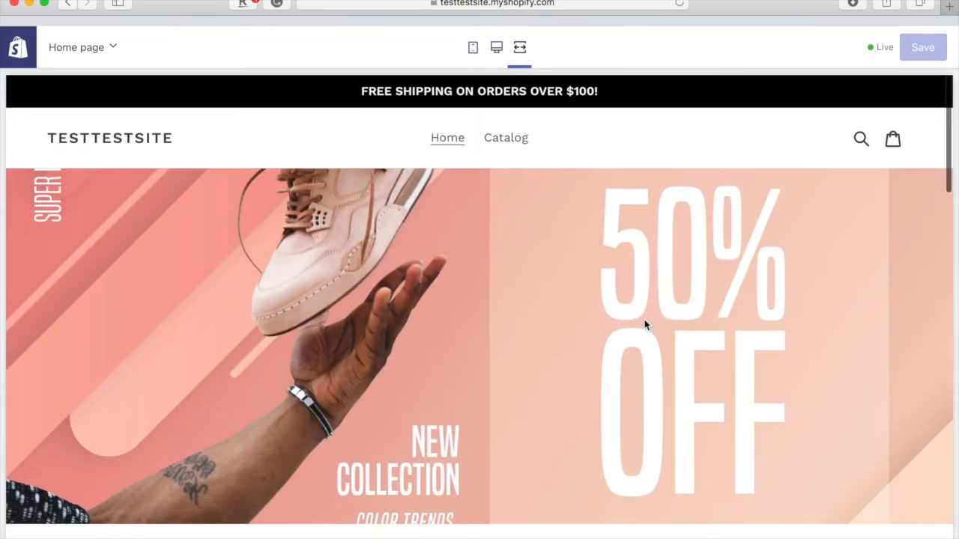
pyautogui.click(494, 42)
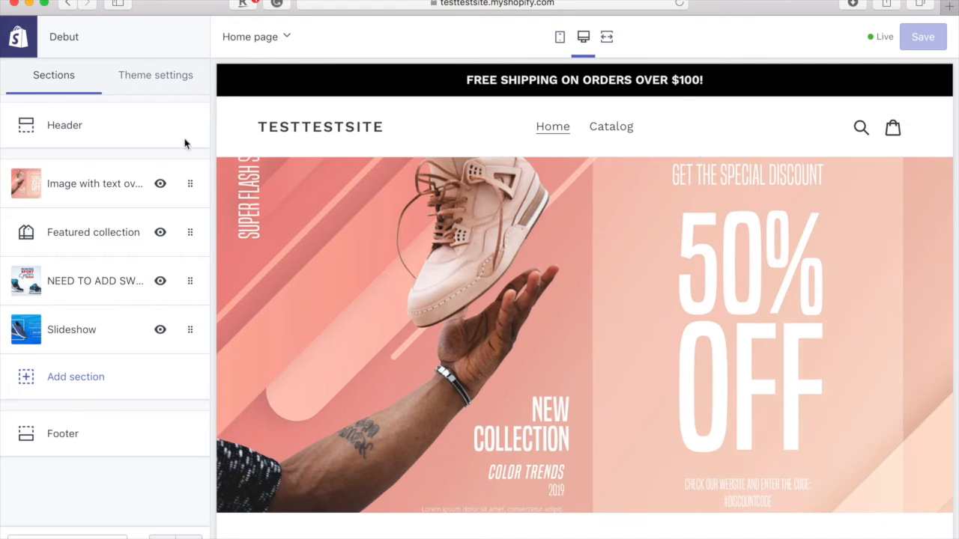
pyautogui.scroll(-5, 387, 321)
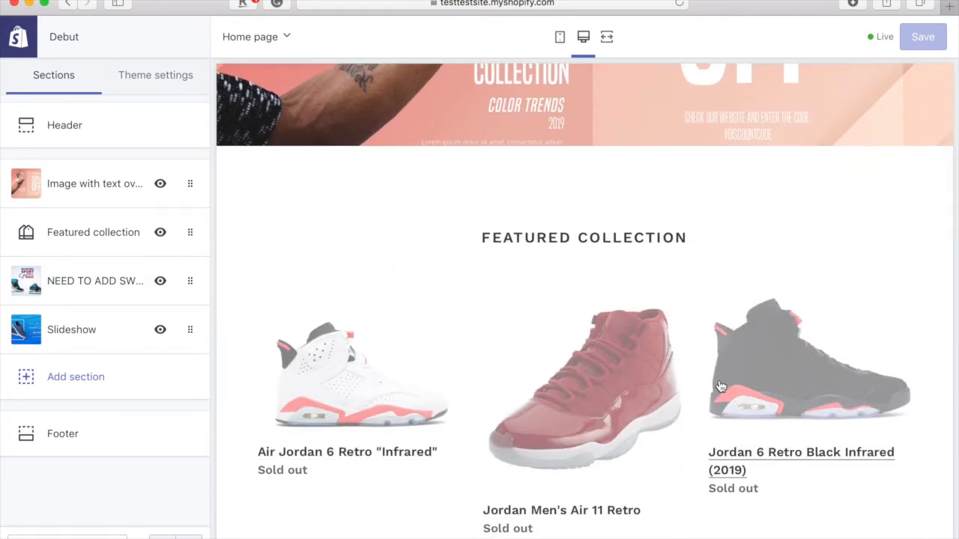
pyautogui.scroll(5, 719, 386)
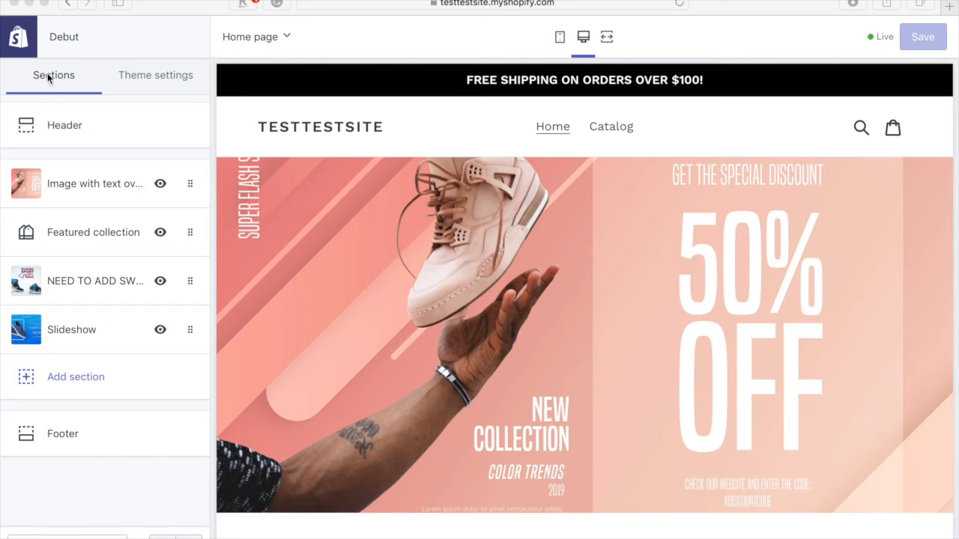
pyautogui.click(20, 43)
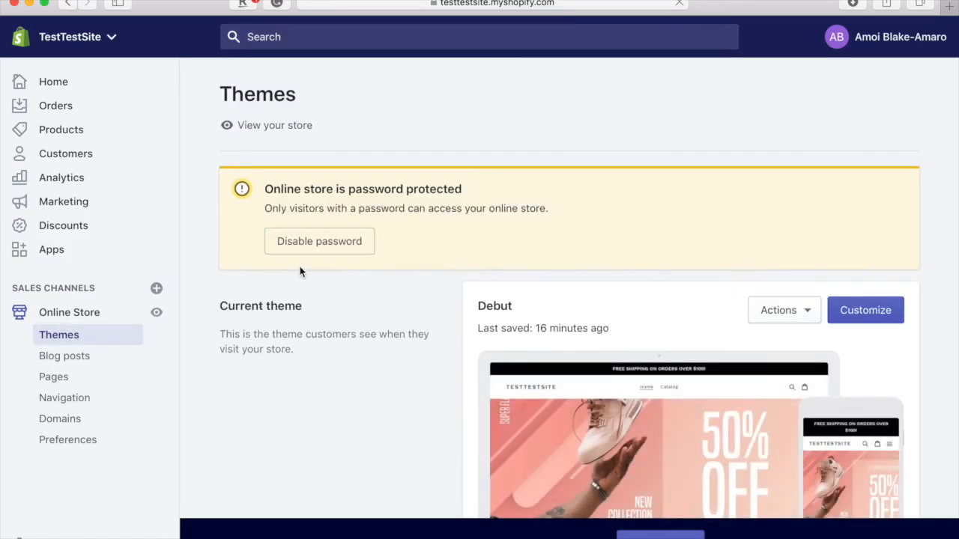
# - Go to Online Store > Pages, which currently shows no pages
pyautogui.scroll(-3, 209, 318)
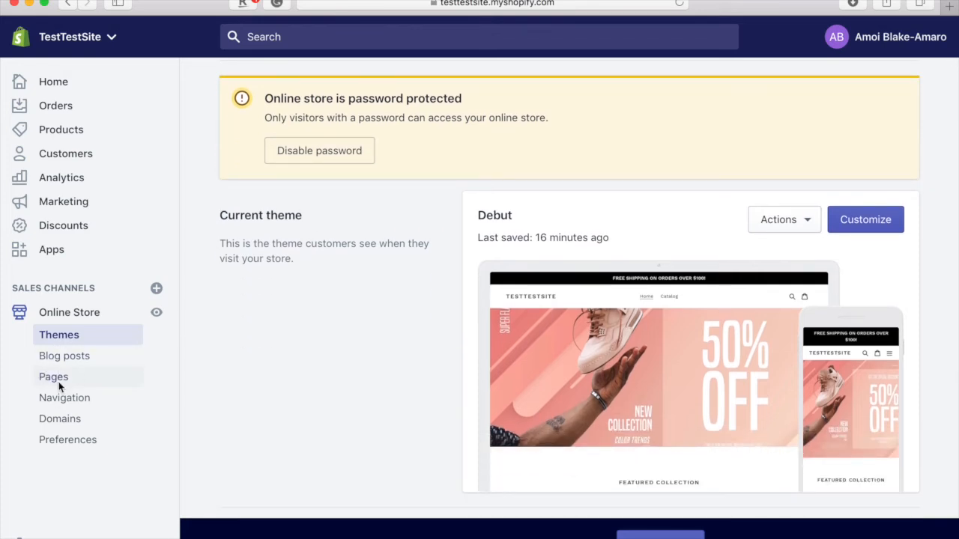
pyautogui.click(56, 382)
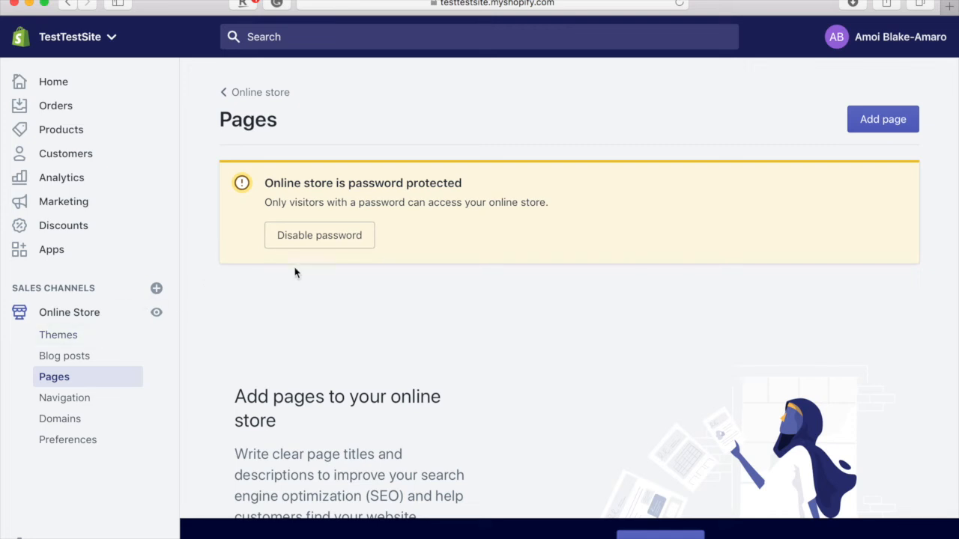
pyautogui.scroll(-5, 376, 384)
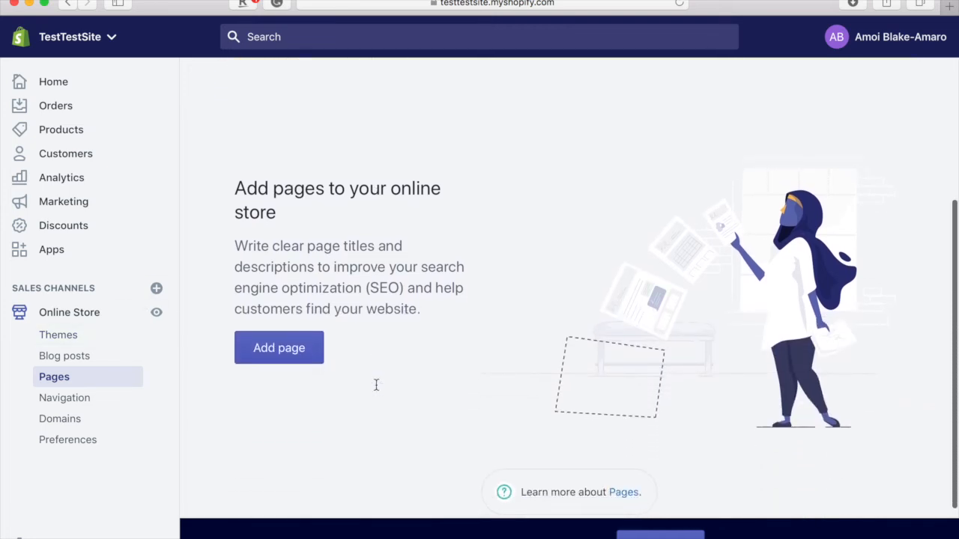
# - Add a page titled 'Contact Us' using the page.contact template and save it
pyautogui.click(271, 343)
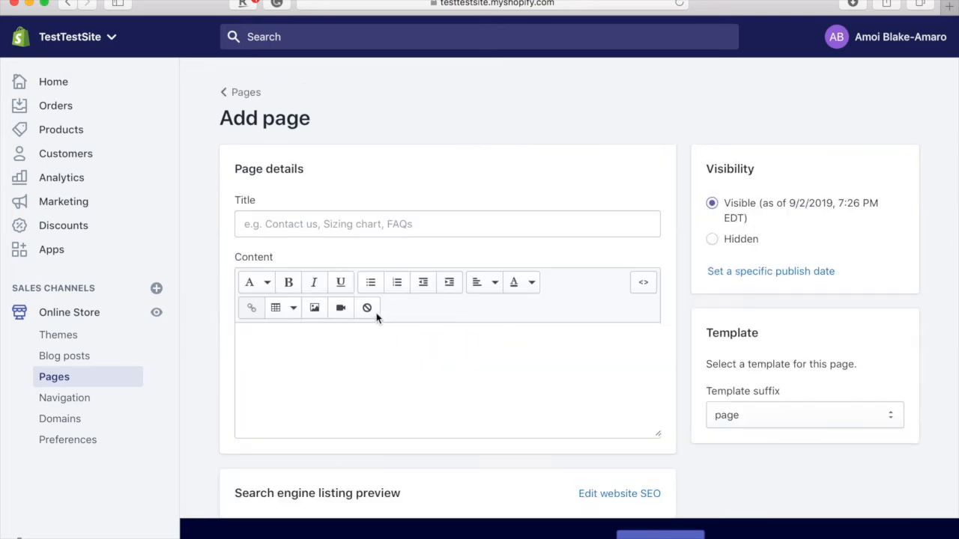
pyautogui.click(342, 226)
pyautogui.write('Contact Us')
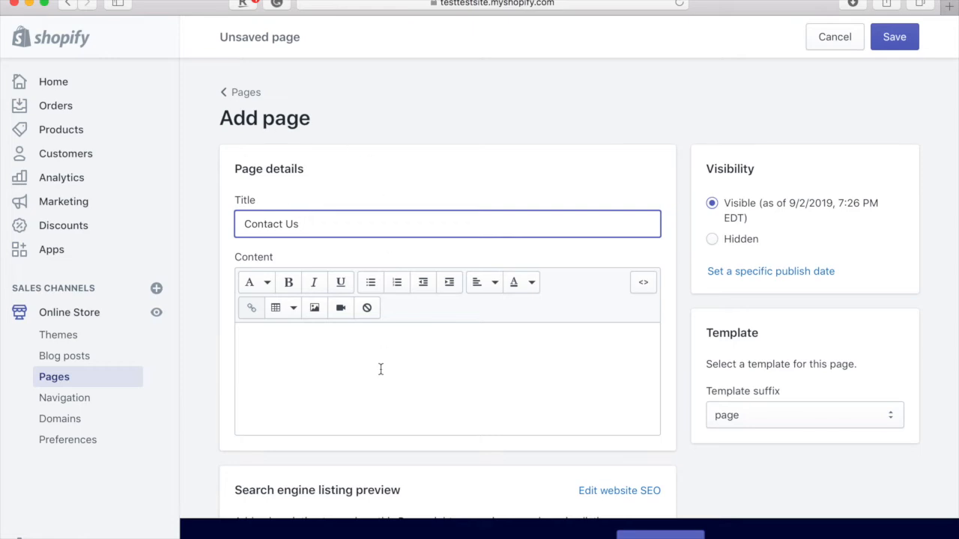
pyautogui.scroll(-3, 380, 371)
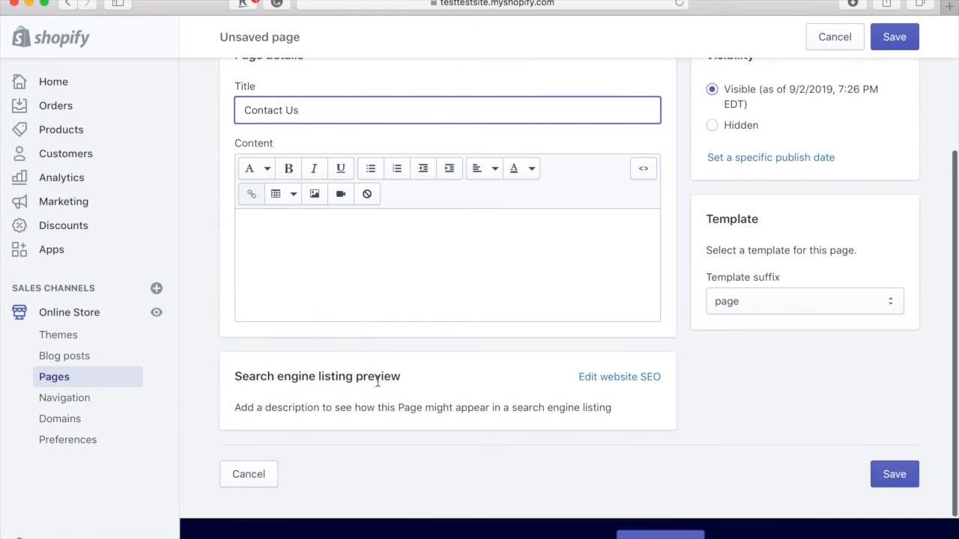
pyautogui.click(769, 307)
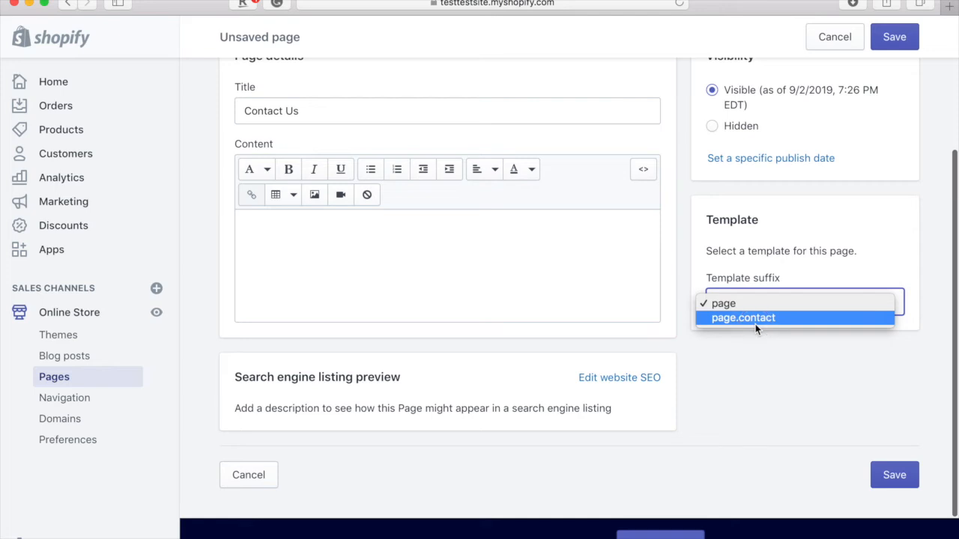
pyautogui.click(755, 320)
pyautogui.scroll(3, 746, 220)
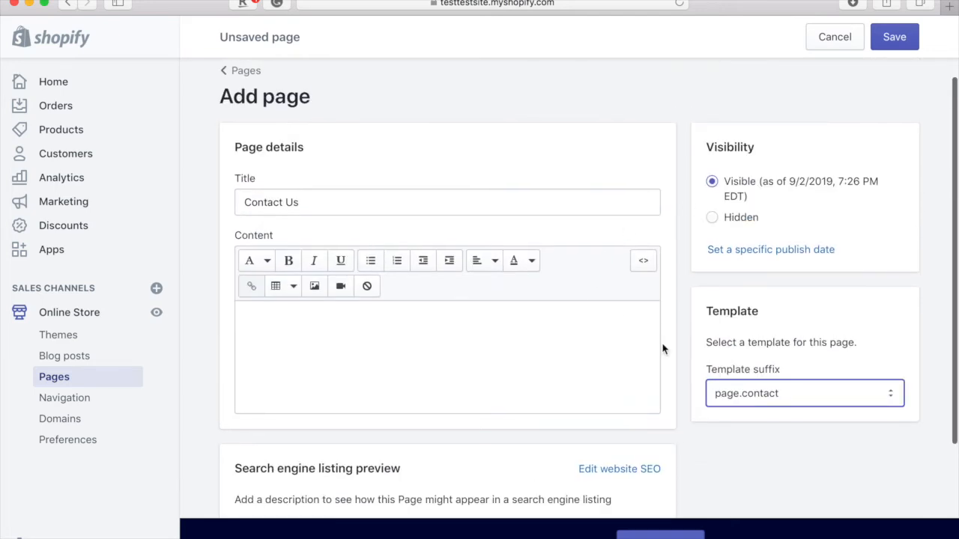
pyautogui.scroll(1, 643, 315)
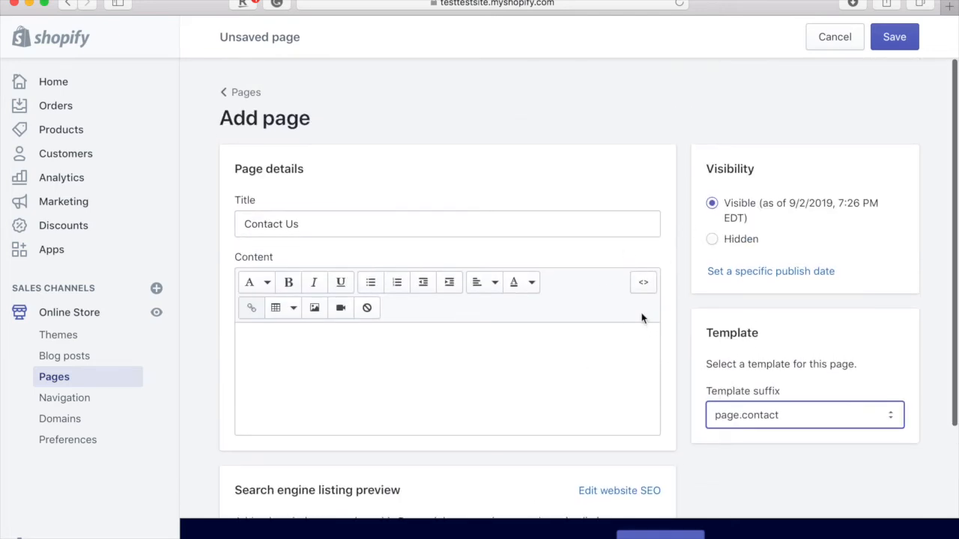
pyautogui.click(892, 42)
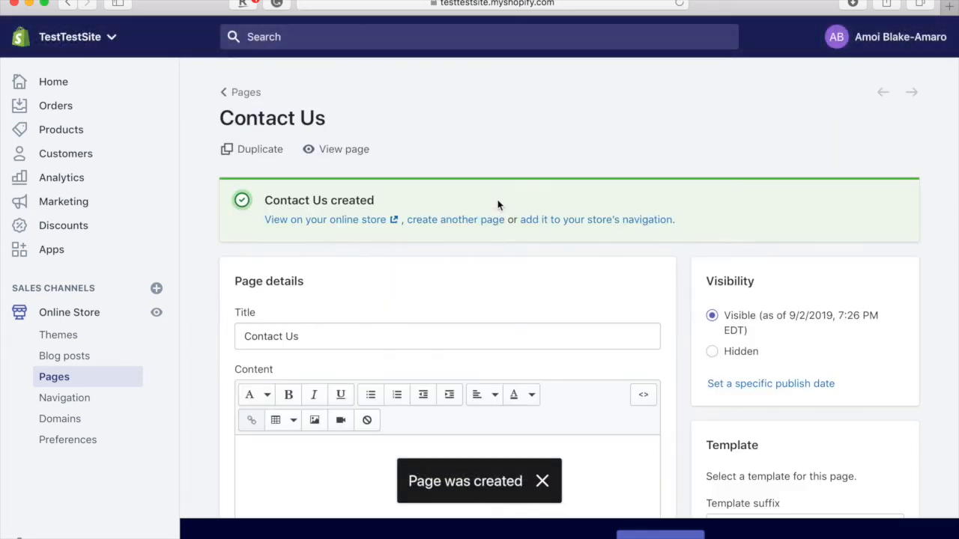
# - Preview the Contact Us form on the live storefront, then return to the Pages list
pyautogui.click(341, 219)
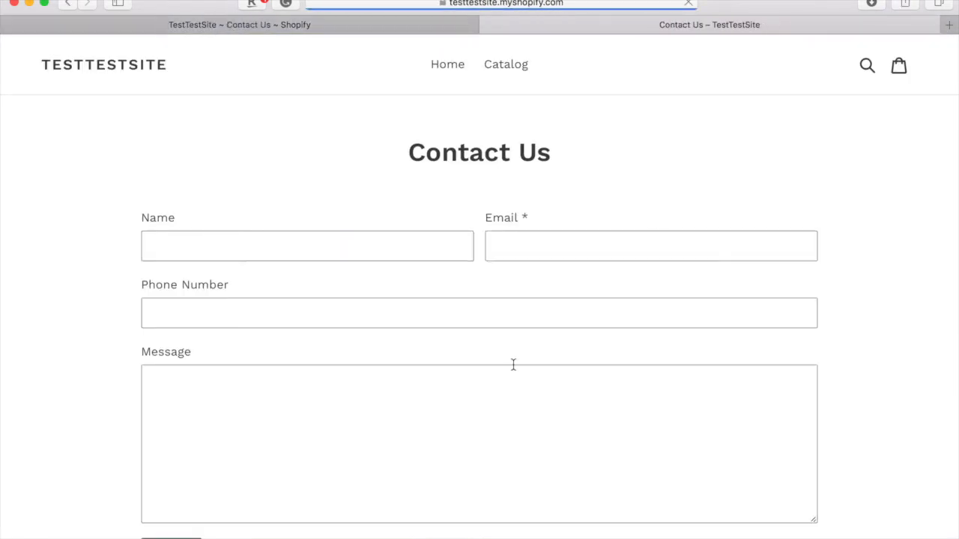
pyautogui.scroll(-2, 551, 314)
pyautogui.scroll(-3, 551, 315)
pyautogui.scroll(5, 550, 315)
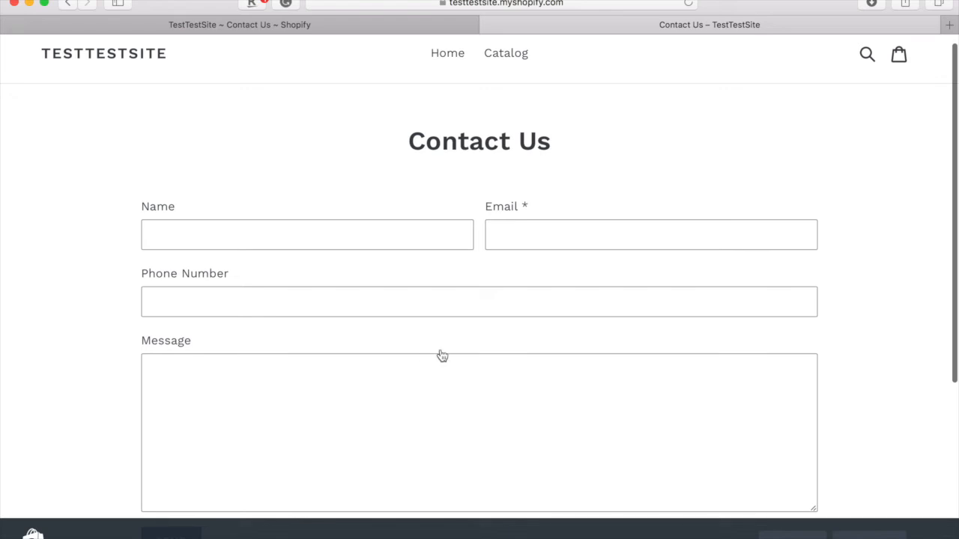
pyautogui.scroll(-3, 485, 337)
pyautogui.scroll(3, 484, 334)
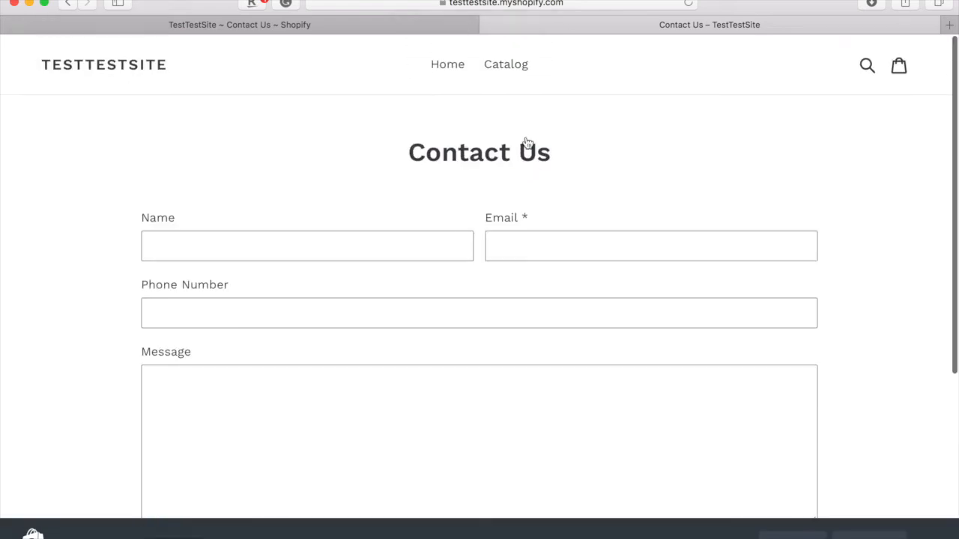
pyautogui.click(488, 25)
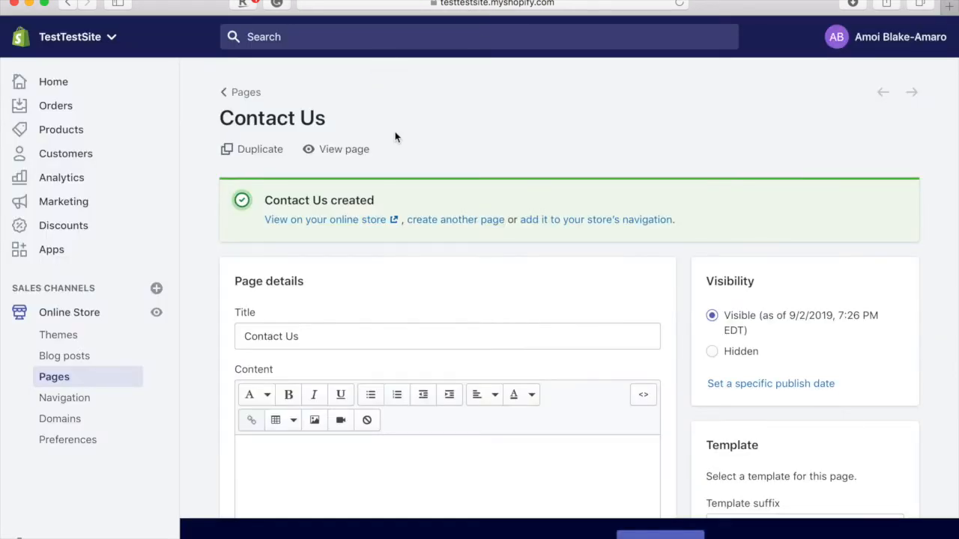
pyautogui.click(250, 95)
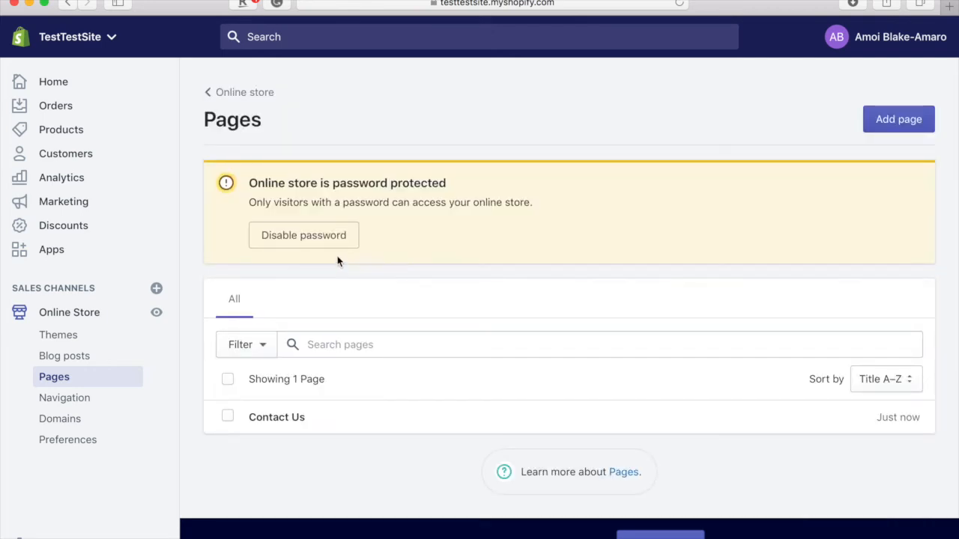
# - Add an 'About Us' page with body text 'I am awesome, shop with me blah blah blah' and save
pyautogui.click(908, 127)
pyautogui.click(454, 227)
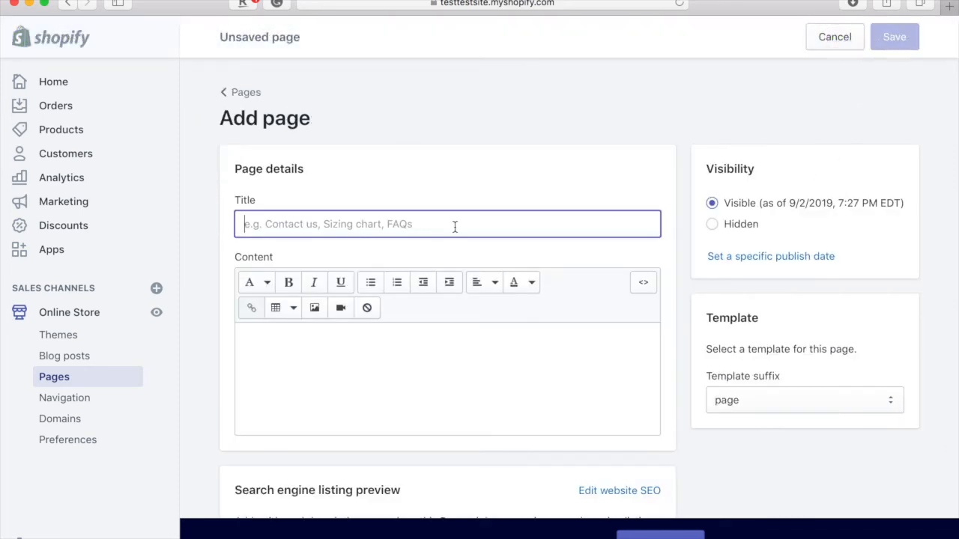
pyautogui.write('About Us')
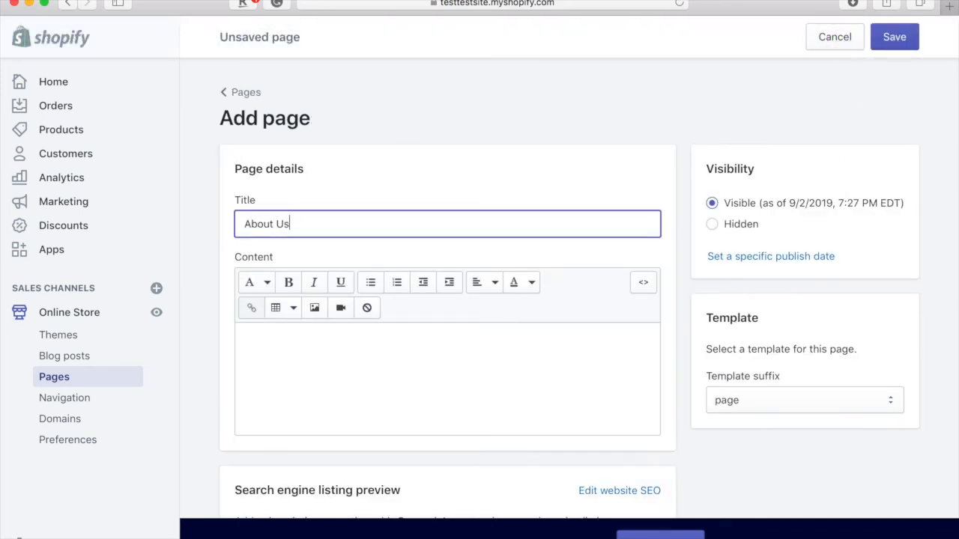
pyautogui.click(314, 411)
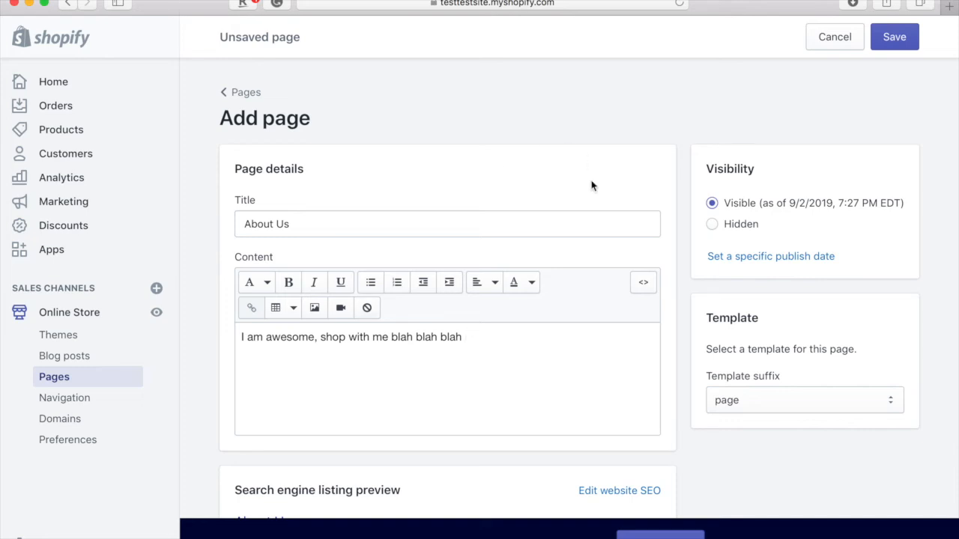
pyautogui.scroll(-2, 552, 268)
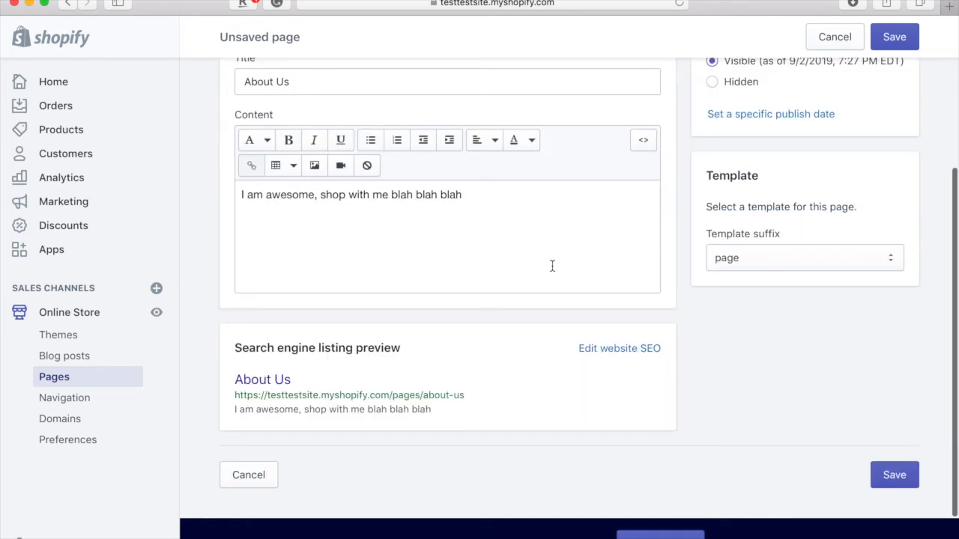
pyautogui.scroll(2, 552, 266)
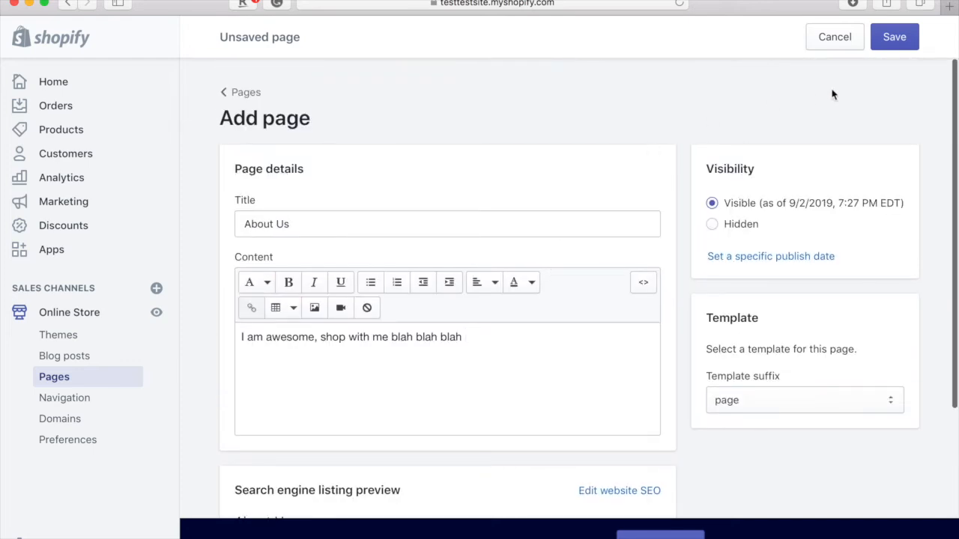
pyautogui.click(898, 37)
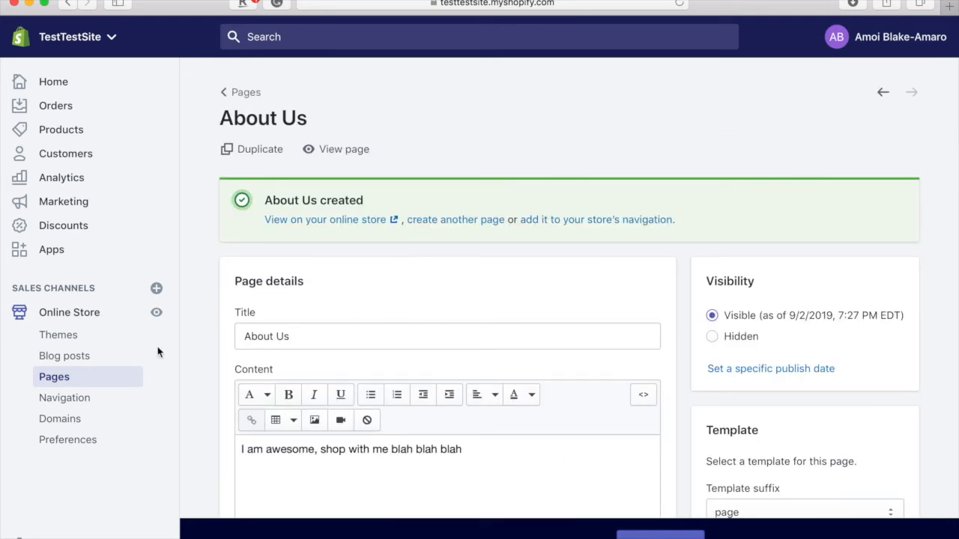
# - In the Main menu, add a 'Contact' item linked to the Contact Us page
pyautogui.click(83, 408)
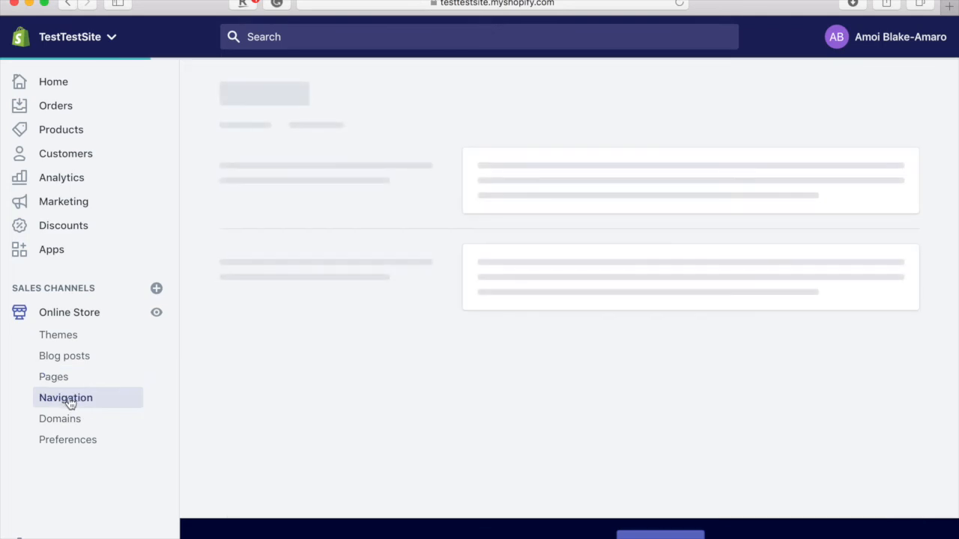
pyautogui.scroll(-1, 472, 376)
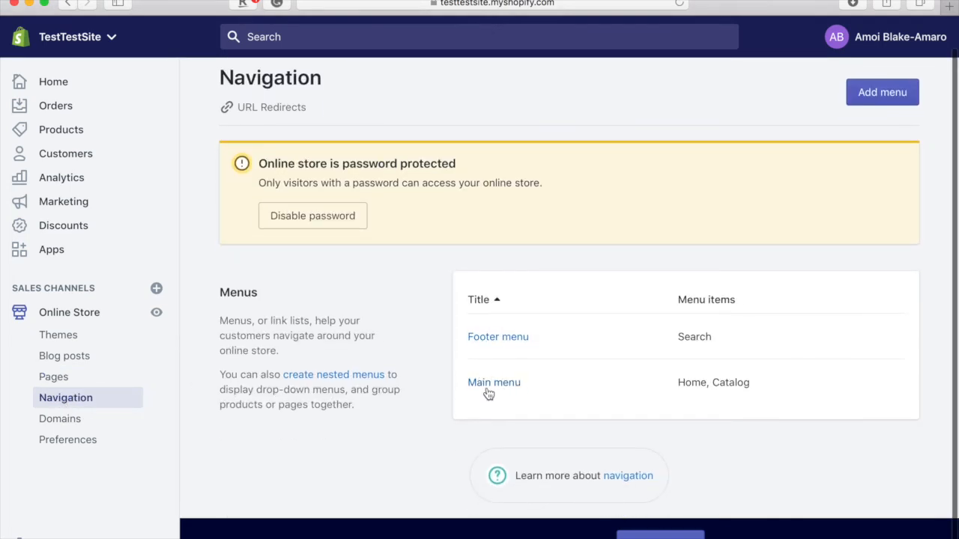
pyautogui.click(487, 388)
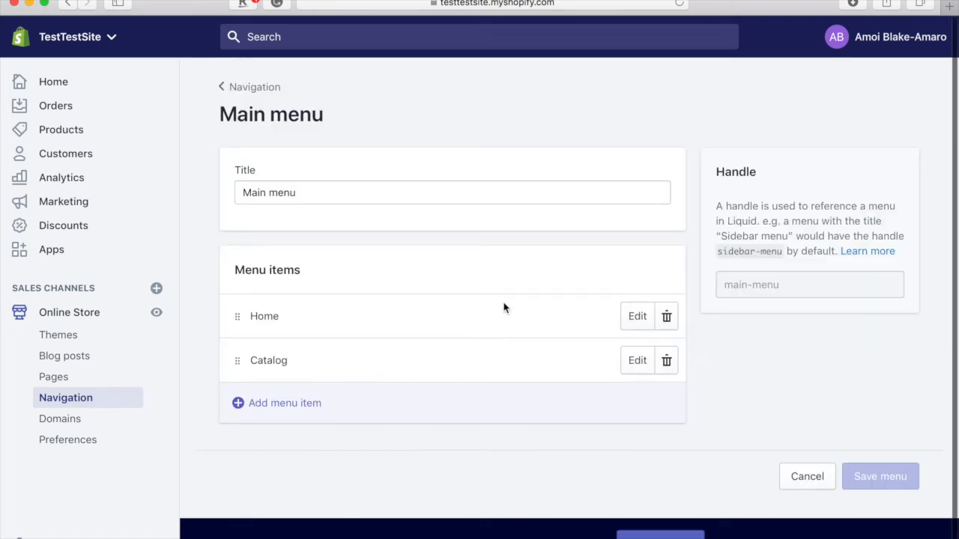
pyautogui.scroll(-1, 505, 308)
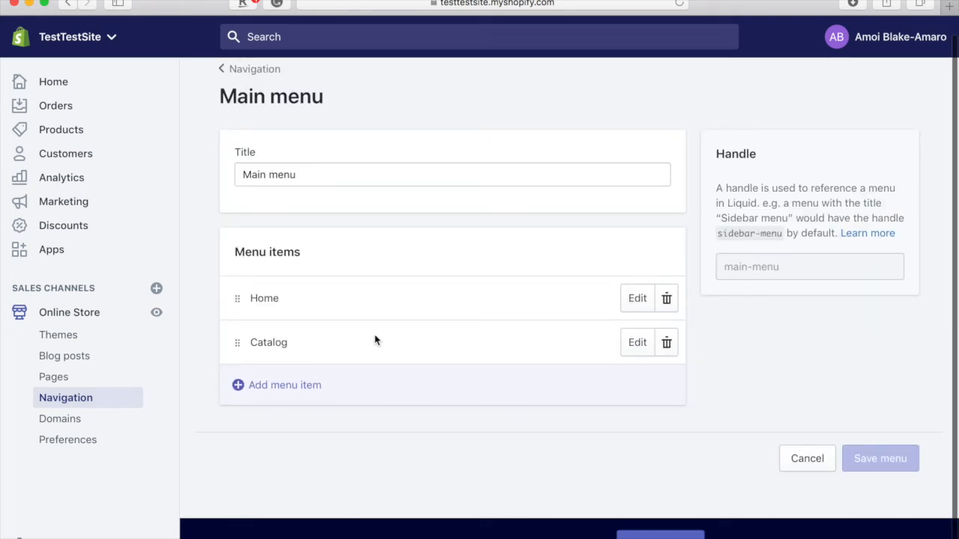
pyautogui.click(298, 387)
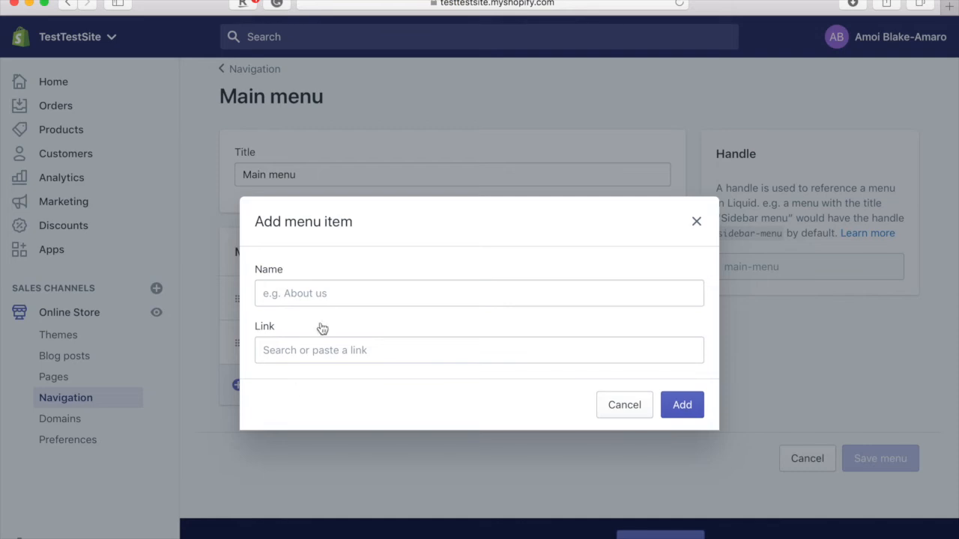
pyautogui.click(334, 296)
pyautogui.write('Con')
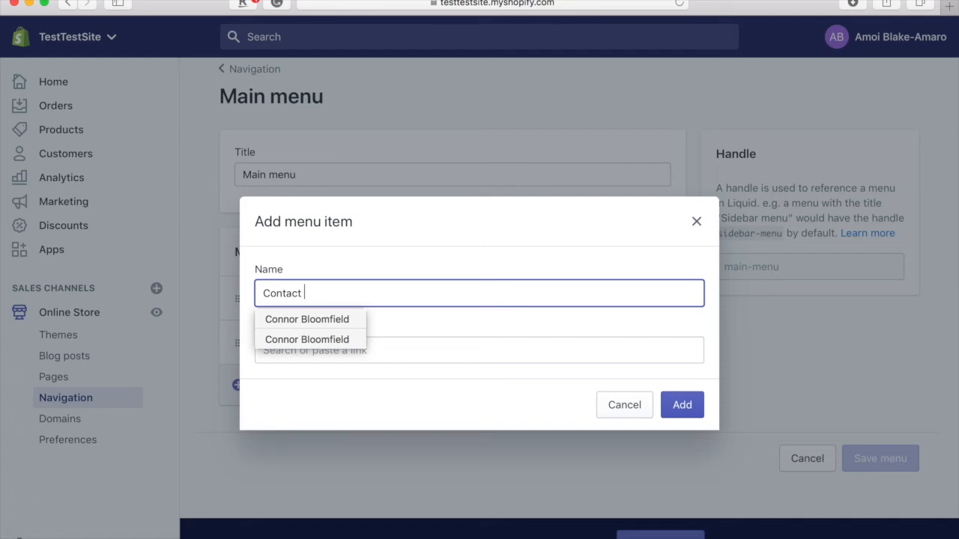
pyautogui.write('tact')
pyautogui.click(413, 349)
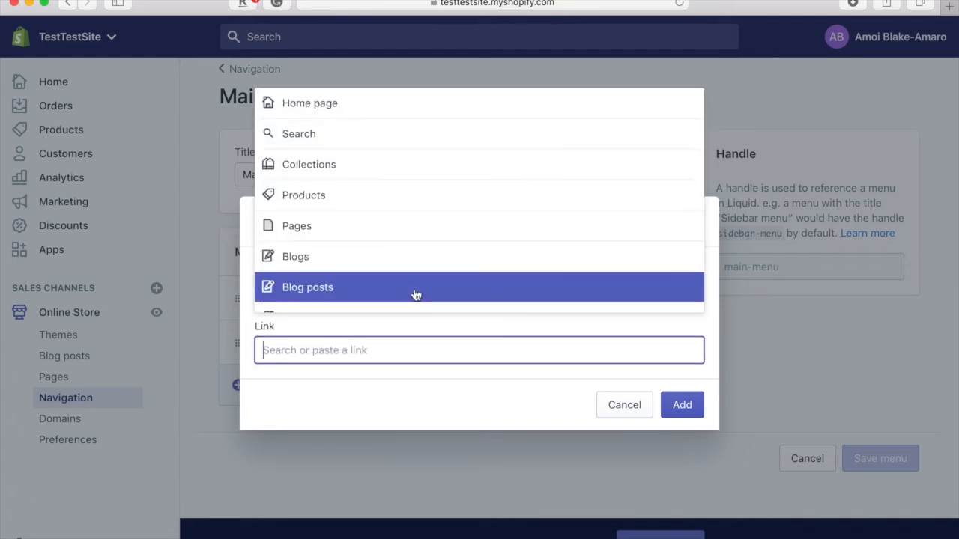
pyautogui.scroll(-1, 416, 295)
pyautogui.click(390, 219)
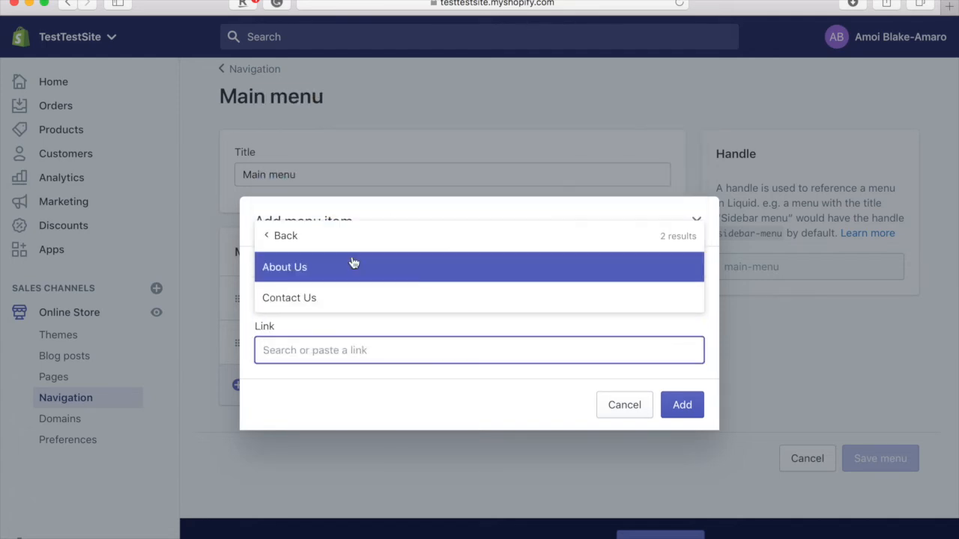
pyautogui.click(318, 299)
pyautogui.click(674, 406)
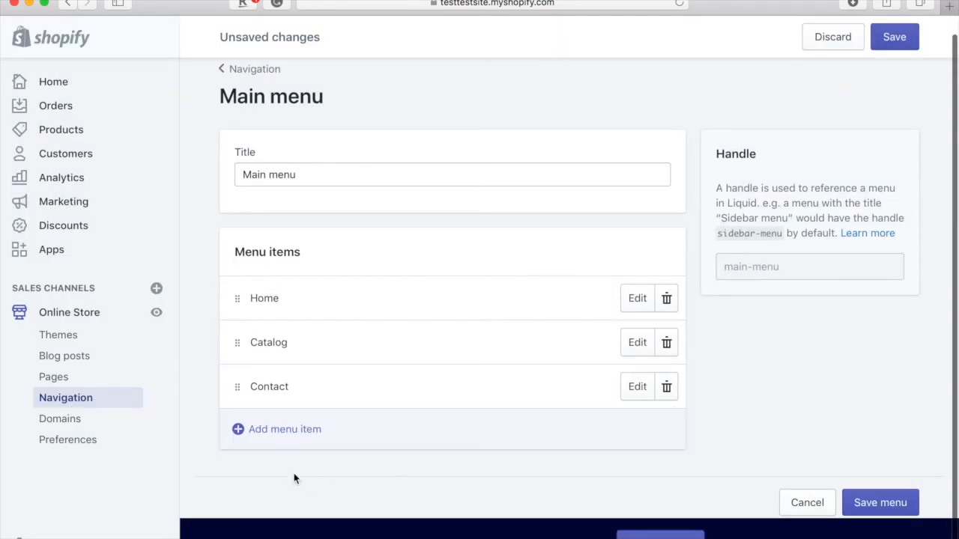
# - Add an 'About Us' menu item linked to the About Us page
pyautogui.click(305, 435)
pyautogui.click(327, 300)
pyautogui.write('About Us')
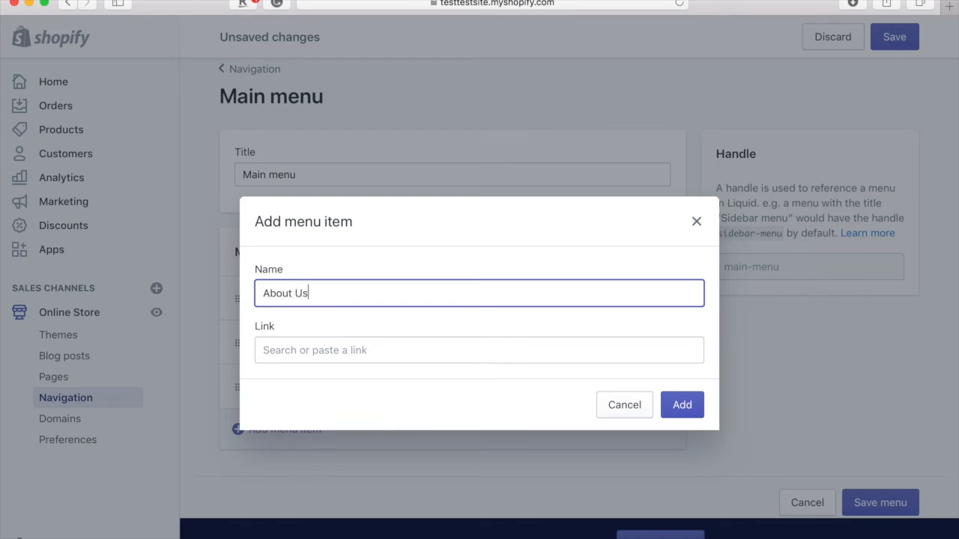
pyautogui.click(373, 346)
pyautogui.write('ab')
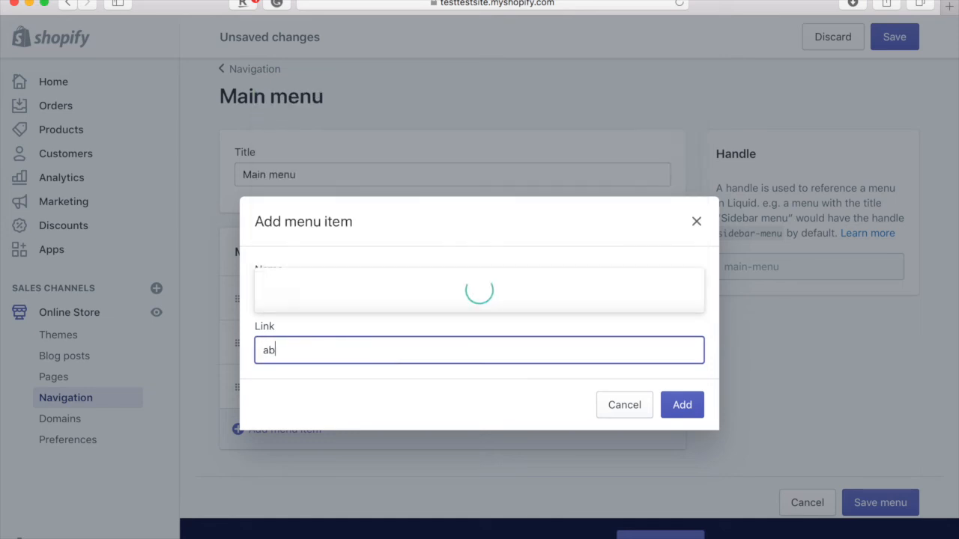
pyautogui.click(325, 296)
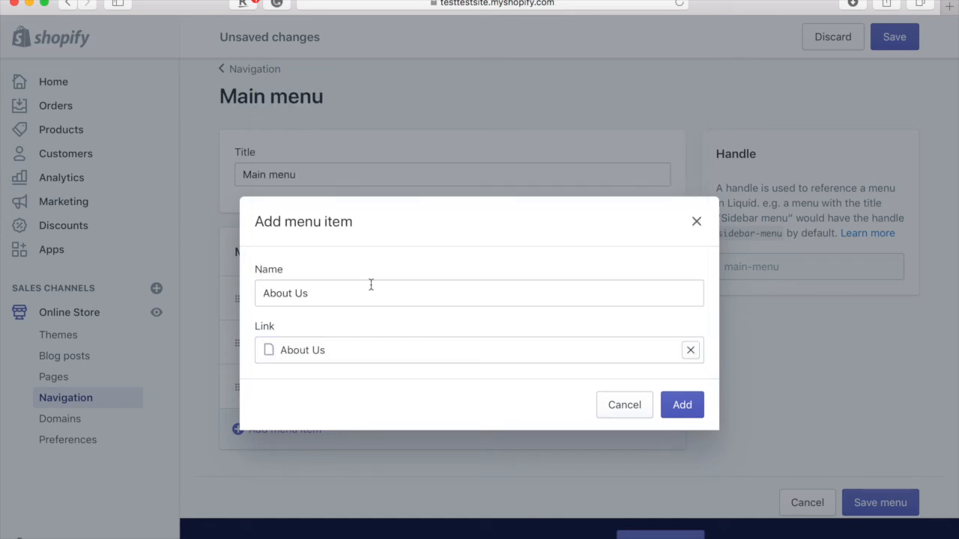
pyautogui.click(681, 406)
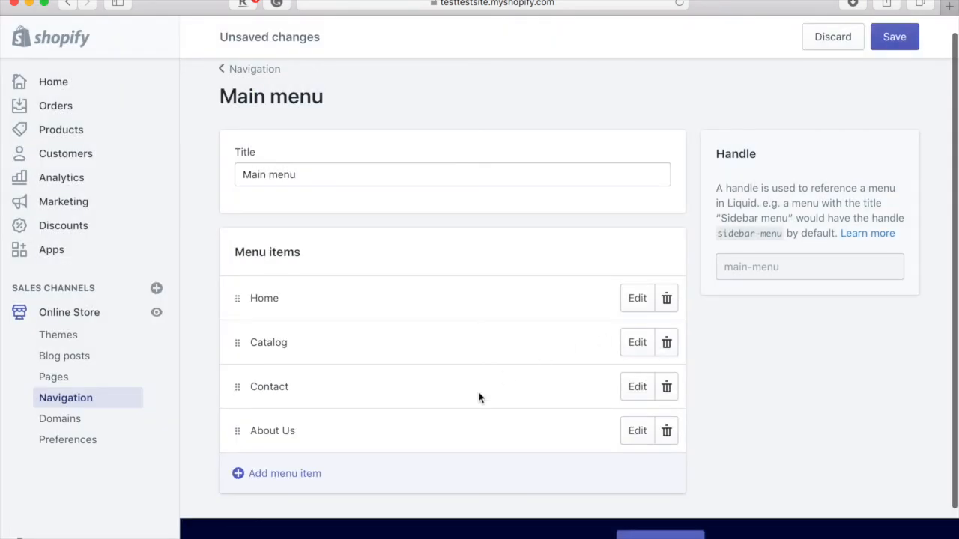
# - Move About Us below Home, rename Catalog to 'Store', and save the Main menu
pyautogui.moveTo(236, 431); pyautogui.dragTo(237, 324)
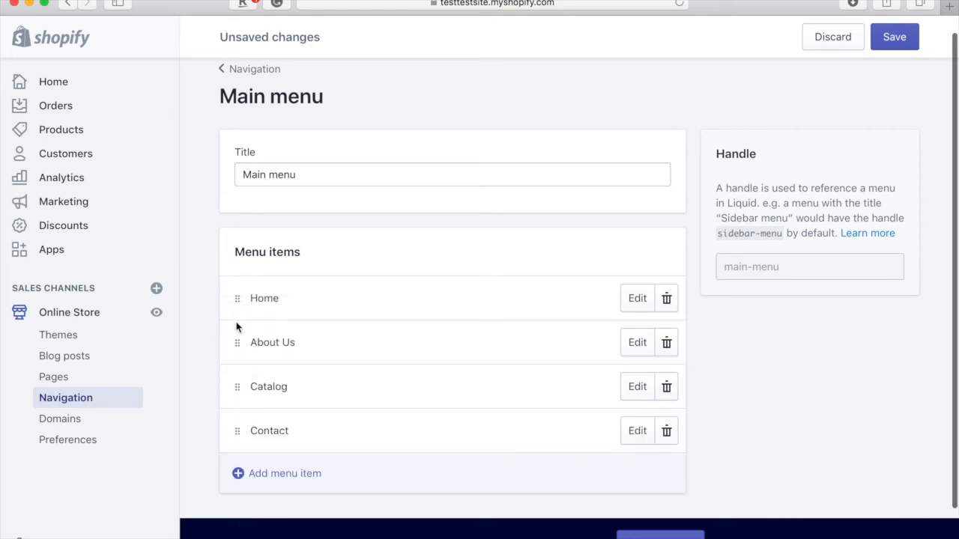
pyautogui.scroll(-2, 312, 397)
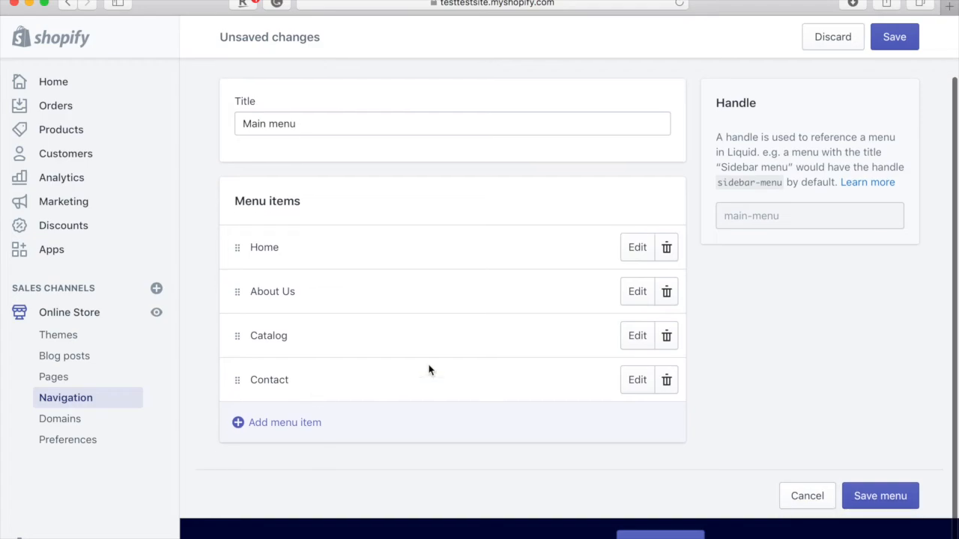
pyautogui.click(638, 336)
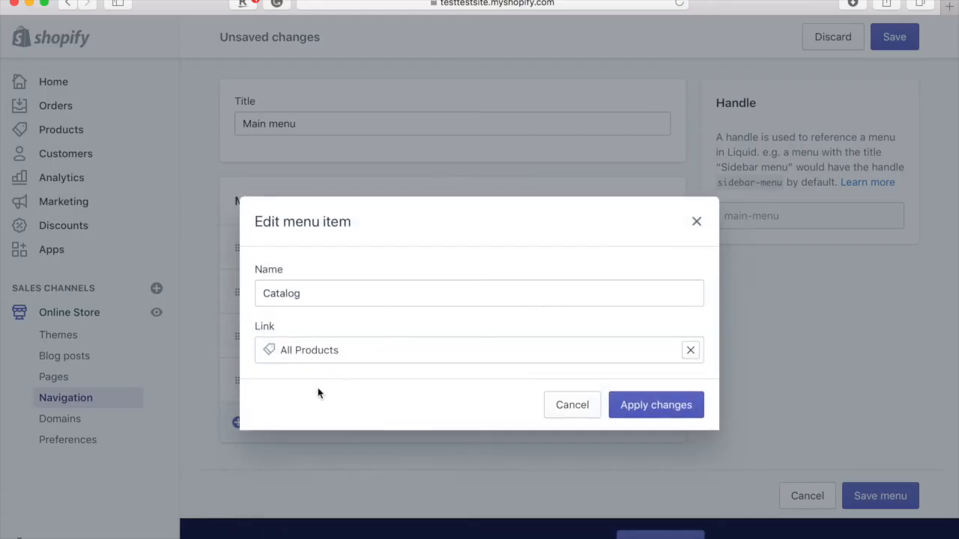
pyautogui.doubleClick(325, 304)
pyautogui.write('Sho')
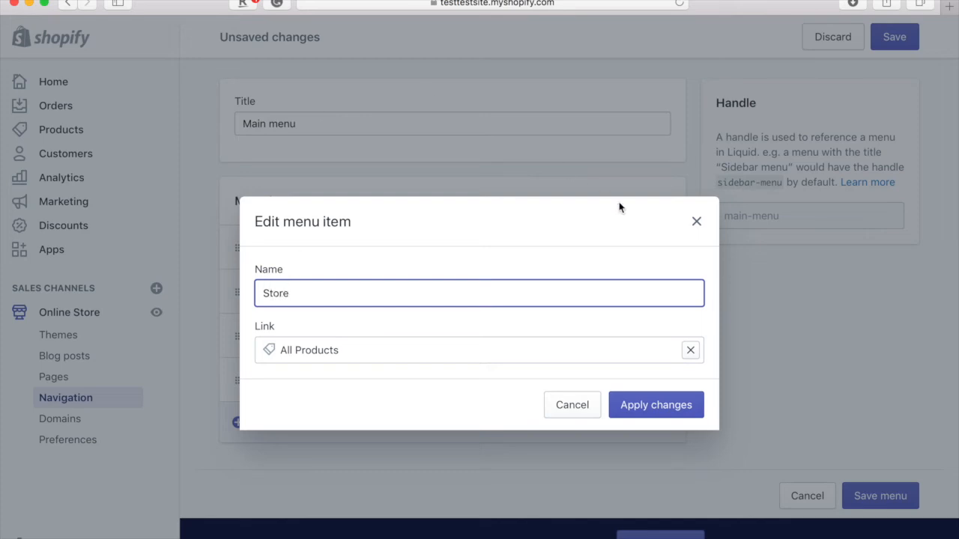
pyautogui.click(680, 400)
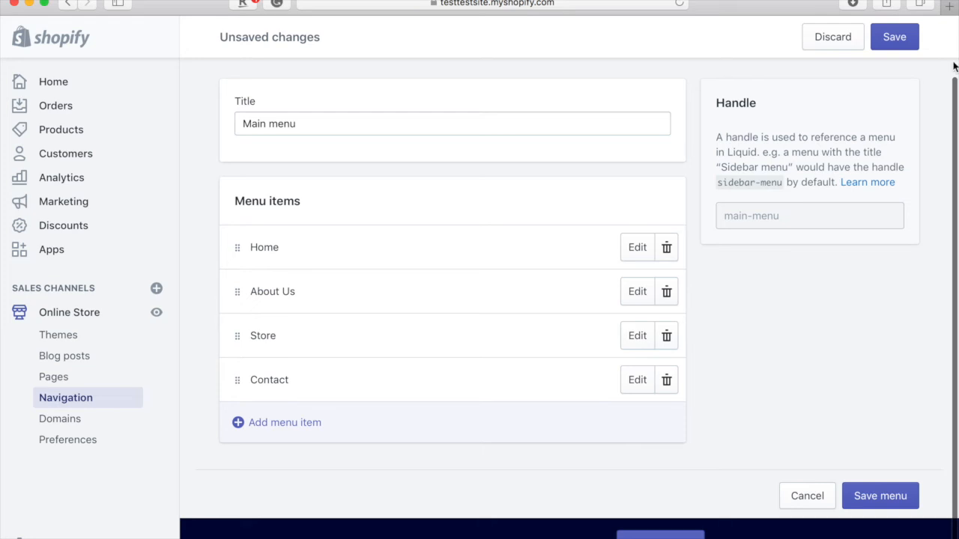
pyautogui.click(907, 47)
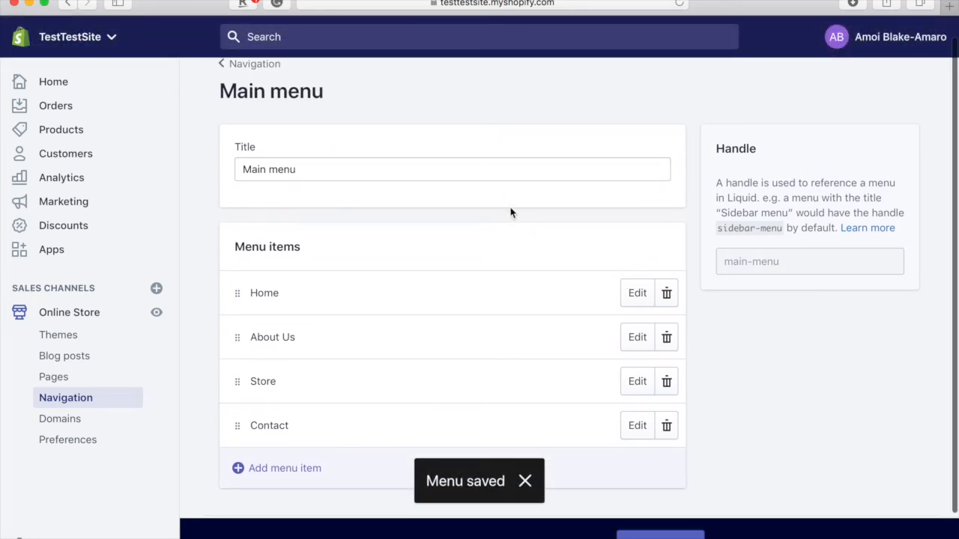
# - Open the live storefront in a new tab and visit its Contact and Store pages
pyautogui.click(159, 314)
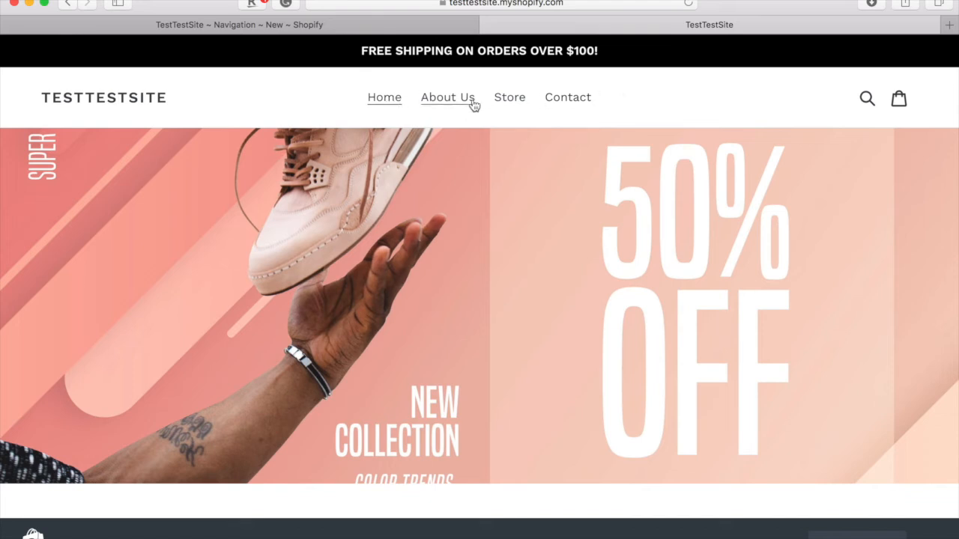
pyautogui.click(590, 101)
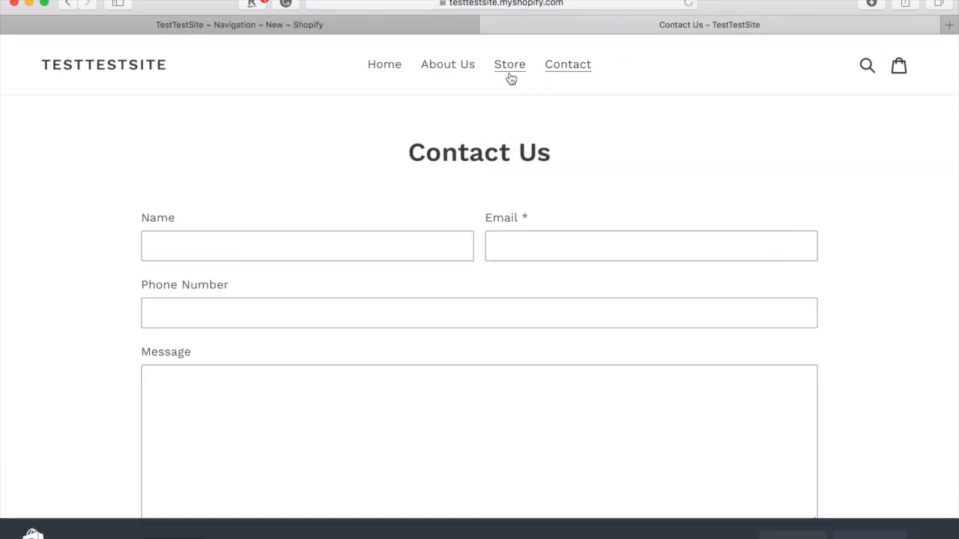
pyautogui.click(510, 76)
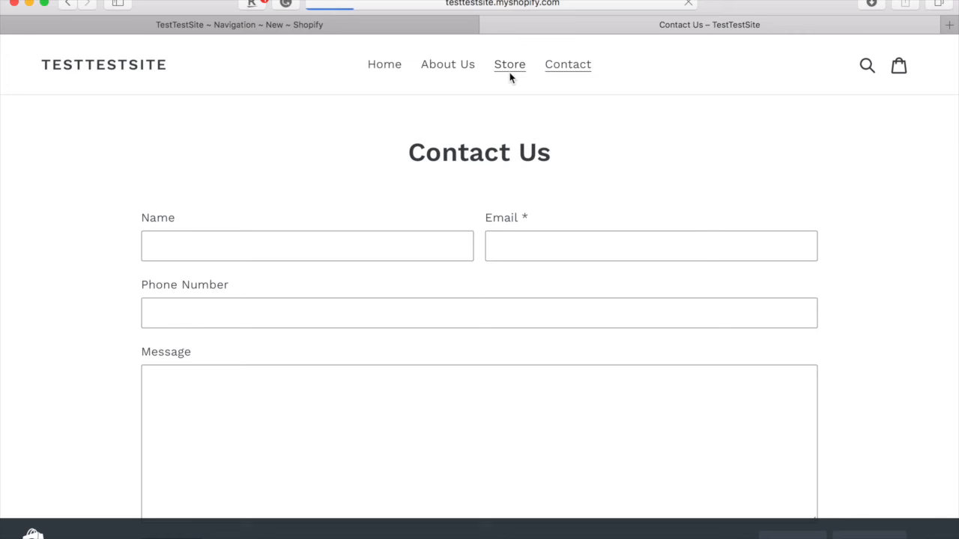
pyautogui.scroll(-4, 617, 274)
pyautogui.scroll(3, 618, 272)
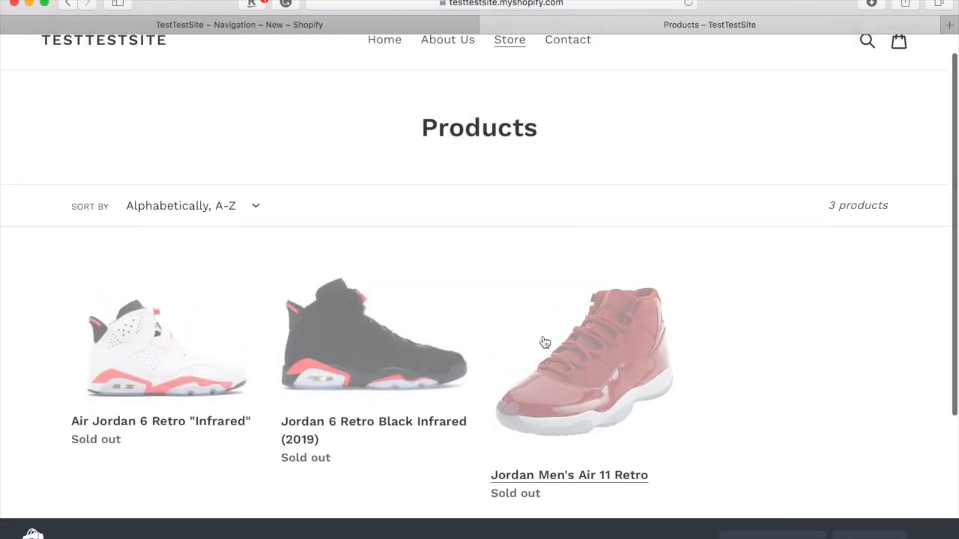
pyautogui.scroll(1, 745, 337)
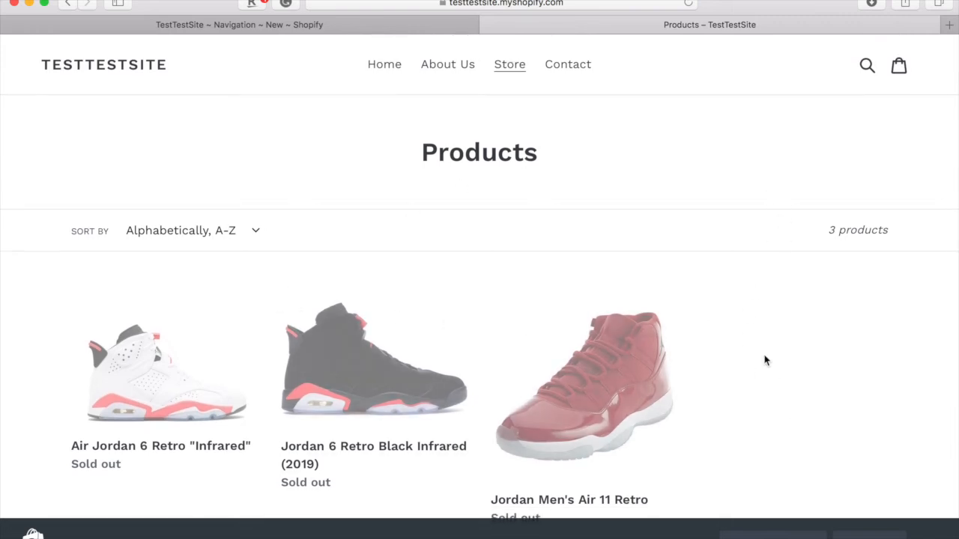
# - Check the storefront's About Us page, return to Home, then go back to the admin tab
pyautogui.click(449, 77)
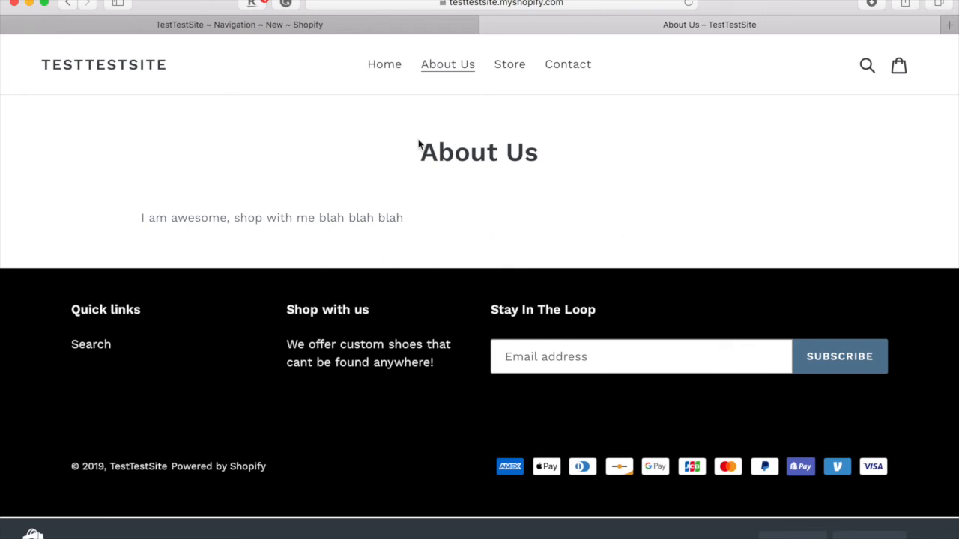
pyautogui.click(388, 71)
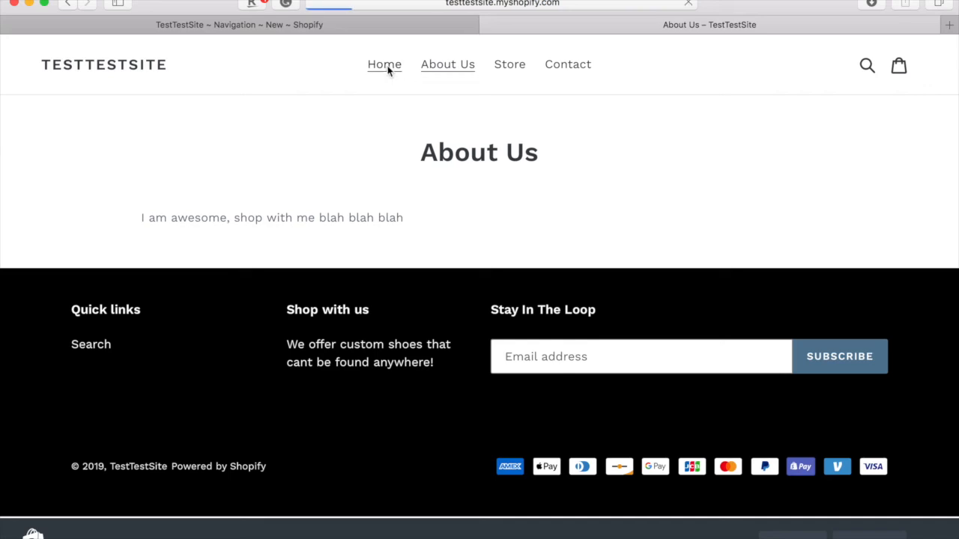
pyautogui.hotkey('ctrl', 'shift', 'Tab')
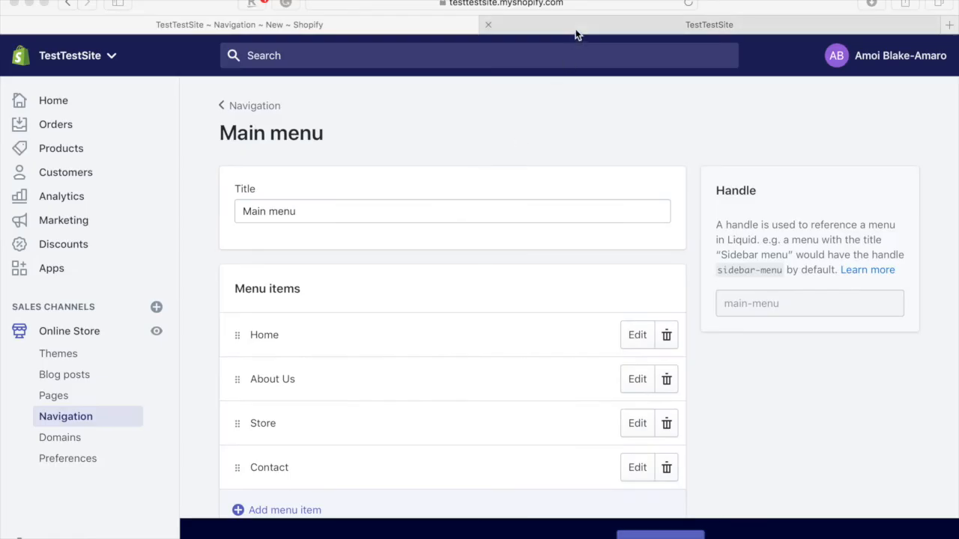
# - Glance at the storefront home tab, then return to the admin and open the Settings overview
pyautogui.click(575, 28)
pyautogui.click(333, 25)
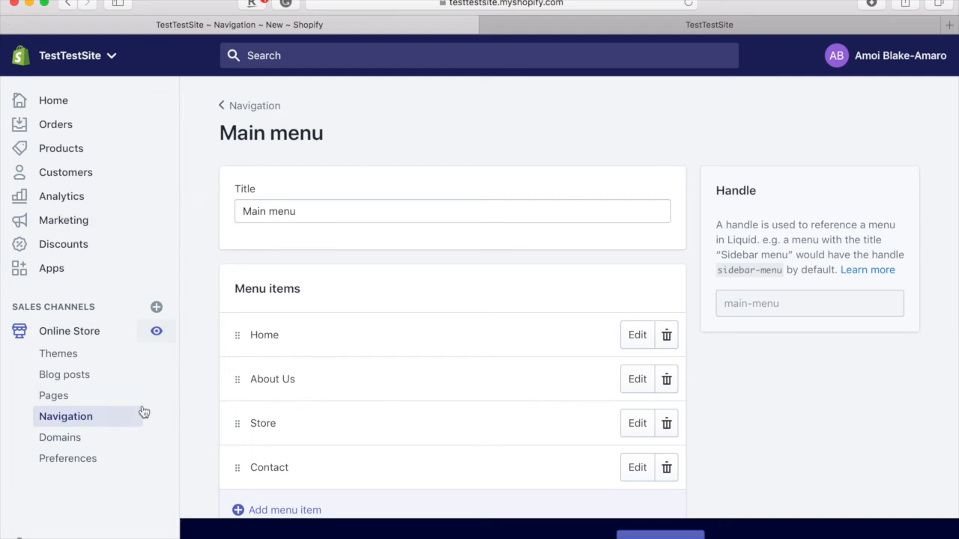
pyautogui.scroll(-2, 286, 333)
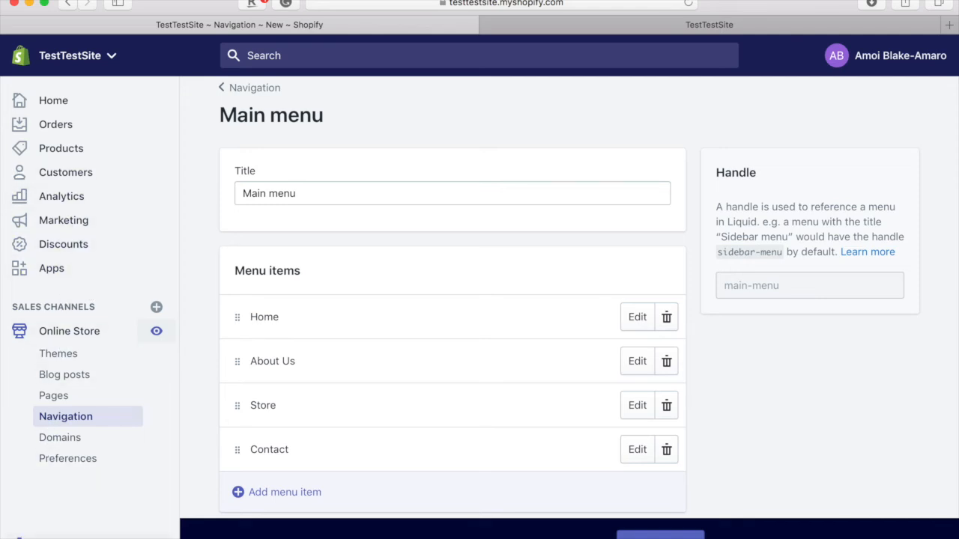
pyautogui.click(42, 532)
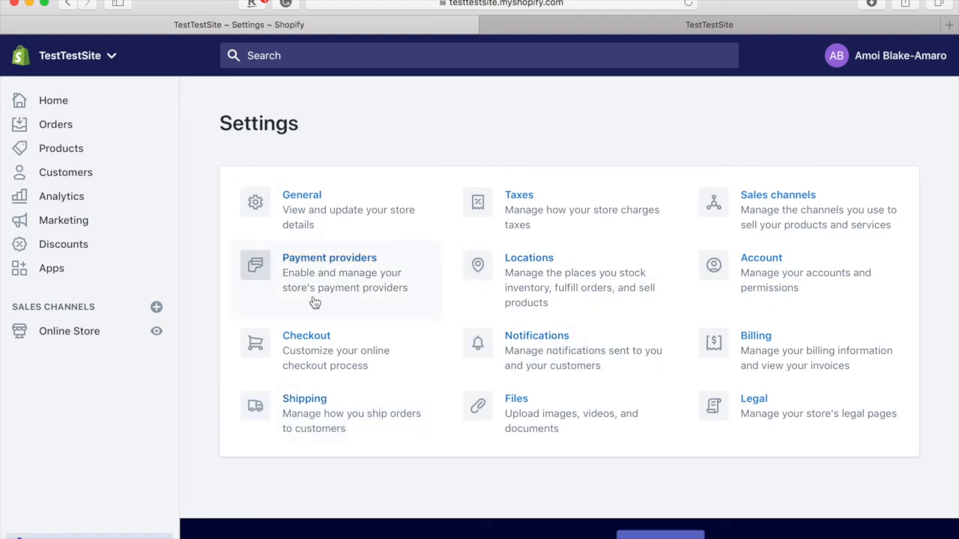
pyautogui.click(327, 225)
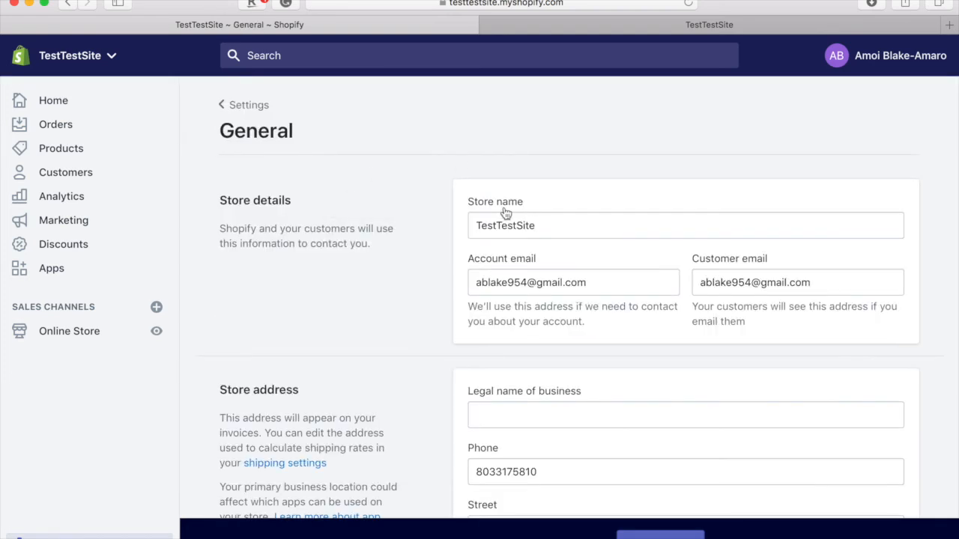
pyautogui.scroll(-3, 514, 252)
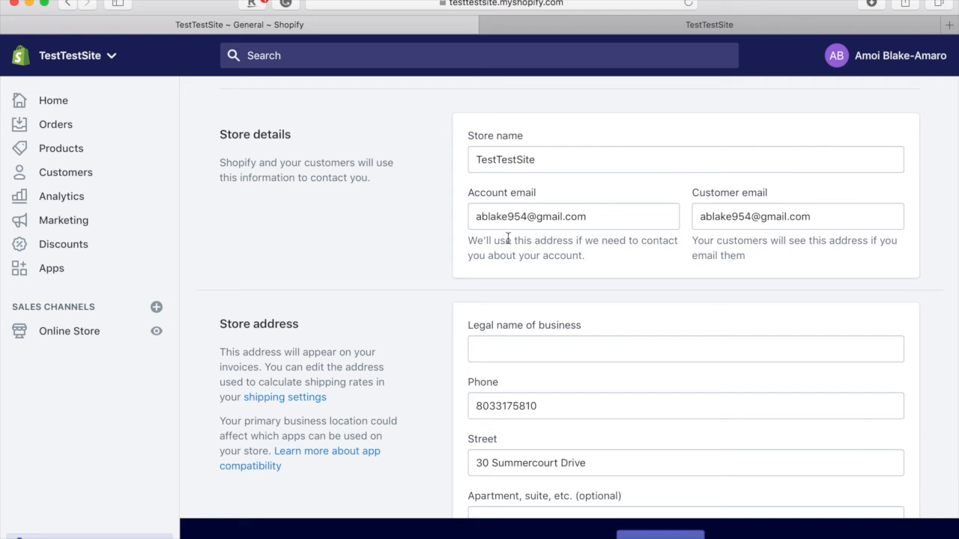
pyautogui.scroll(-2, 586, 281)
pyautogui.scroll(-6, 585, 280)
pyautogui.scroll(2, 584, 276)
pyautogui.scroll(-1, 584, 276)
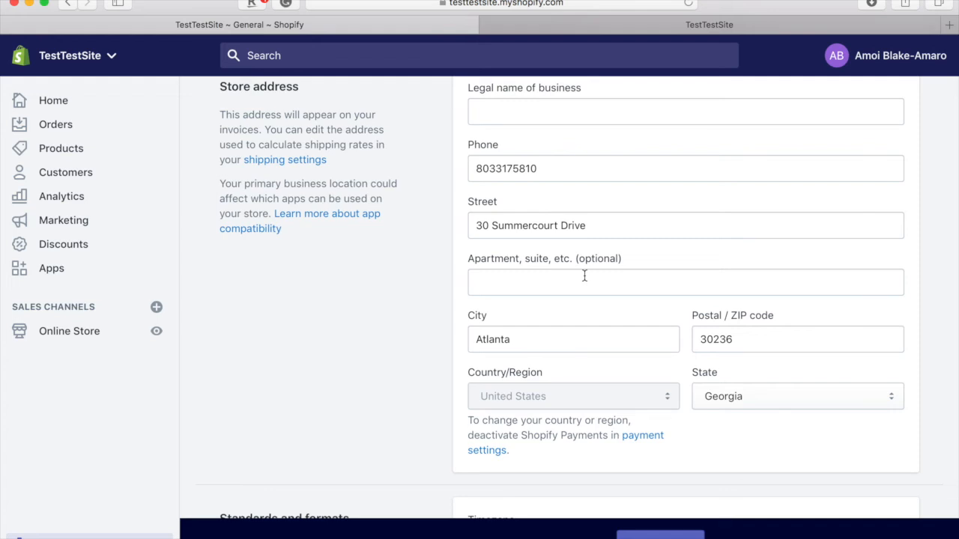
pyautogui.scroll(-10, 584, 276)
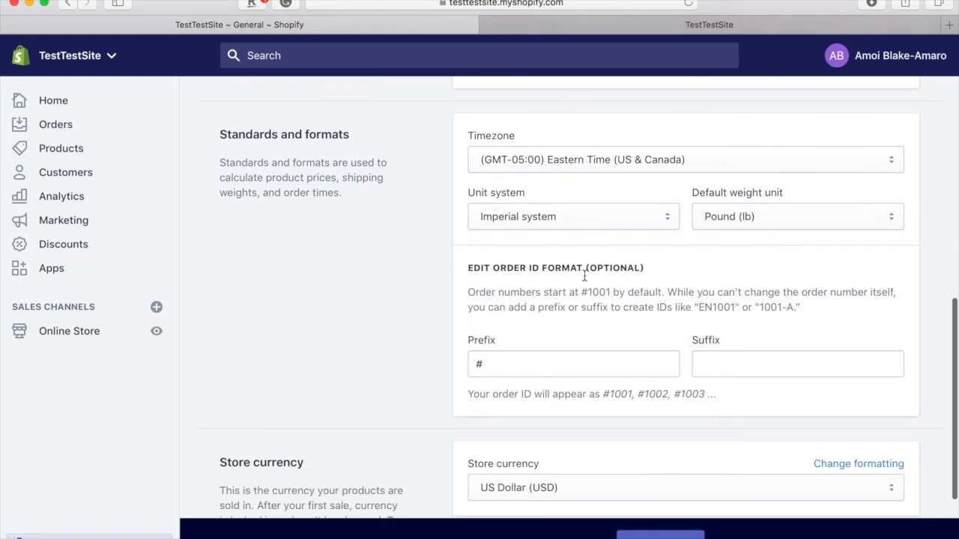
pyautogui.scroll(-5, 584, 276)
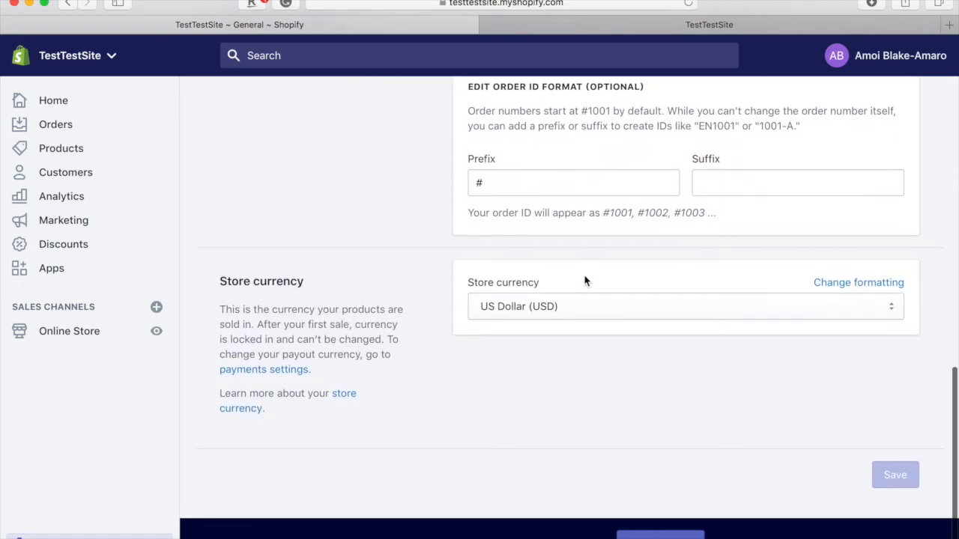
pyautogui.scroll(15, 585, 280)
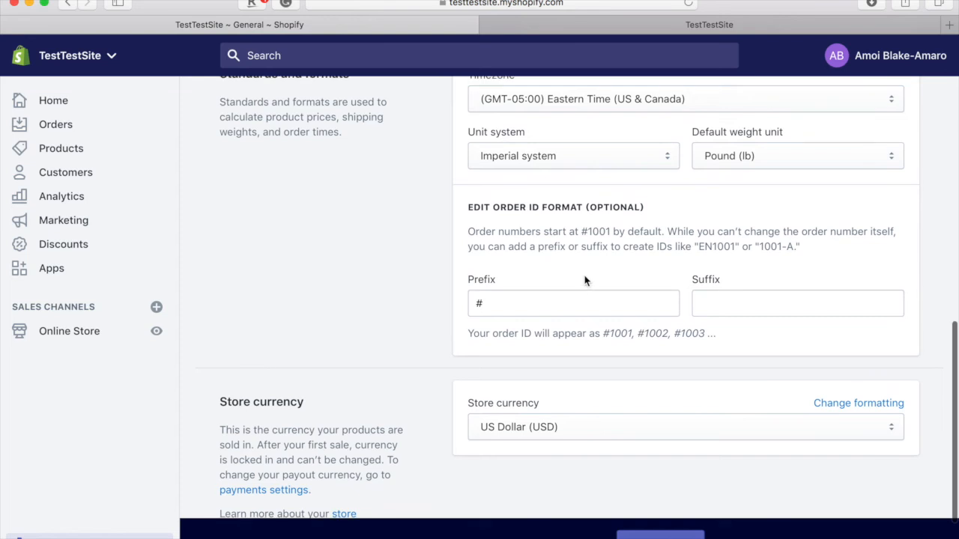
pyautogui.scroll(8, 586, 281)
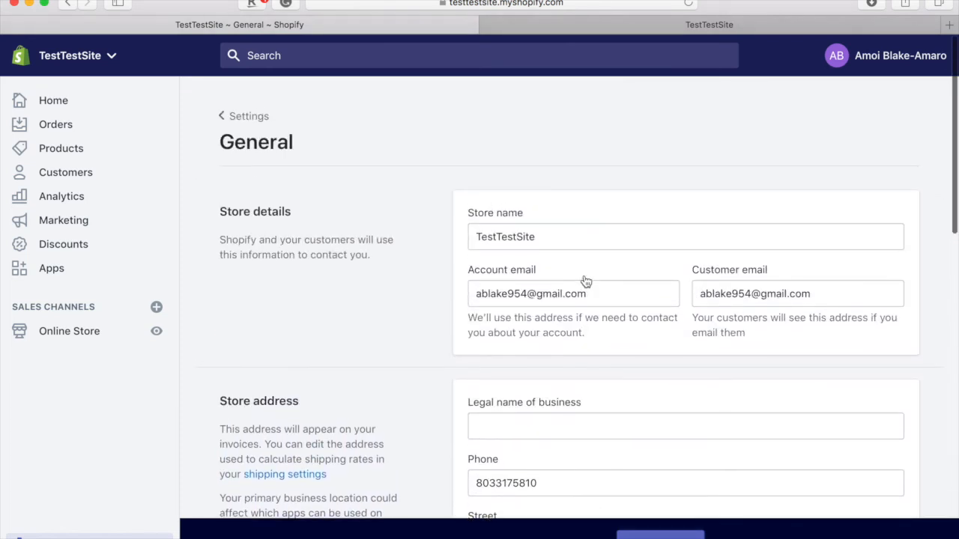
# - Go to Payment providers, scroll through the providers, and start the Shopify Payments account setup
pyautogui.click(242, 111)
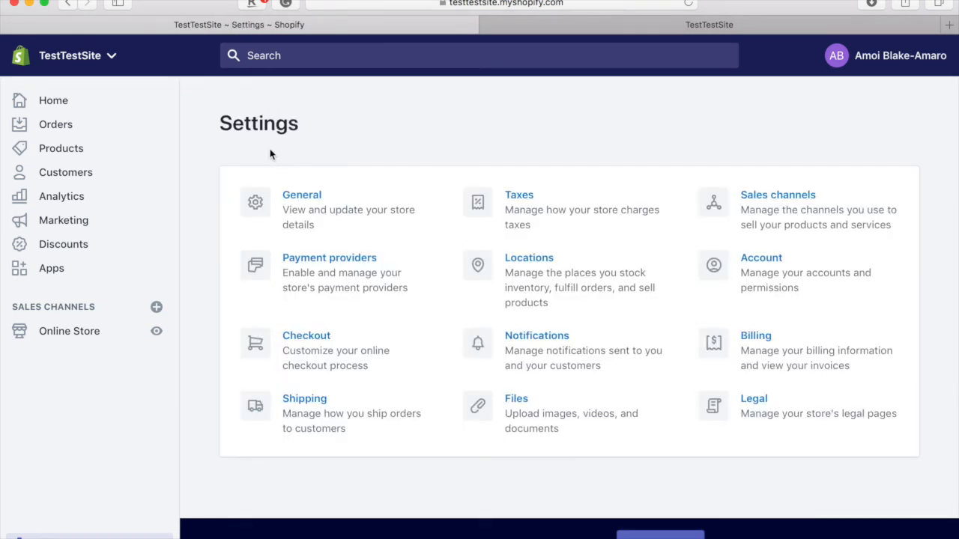
pyautogui.click(341, 292)
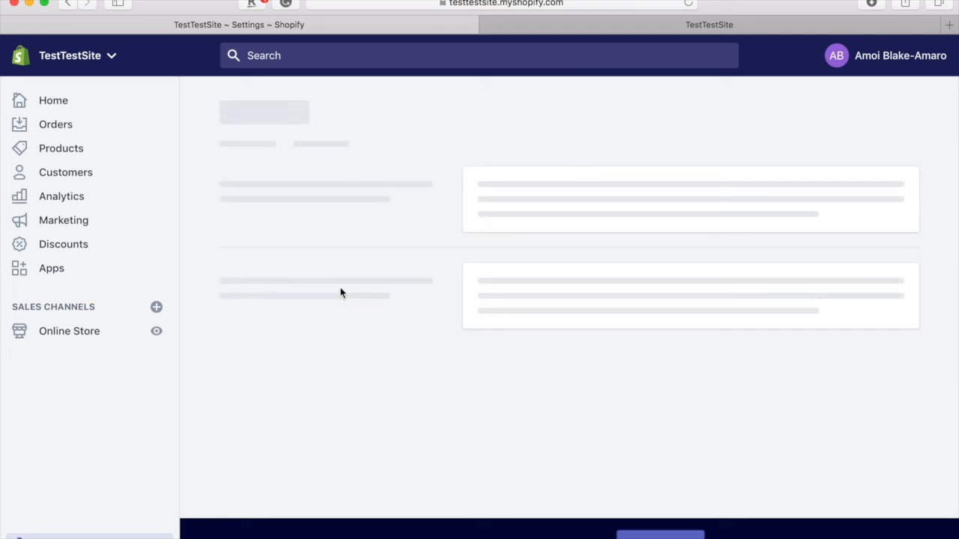
pyautogui.scroll(-5, 933, 247)
pyautogui.scroll(-1, 733, 367)
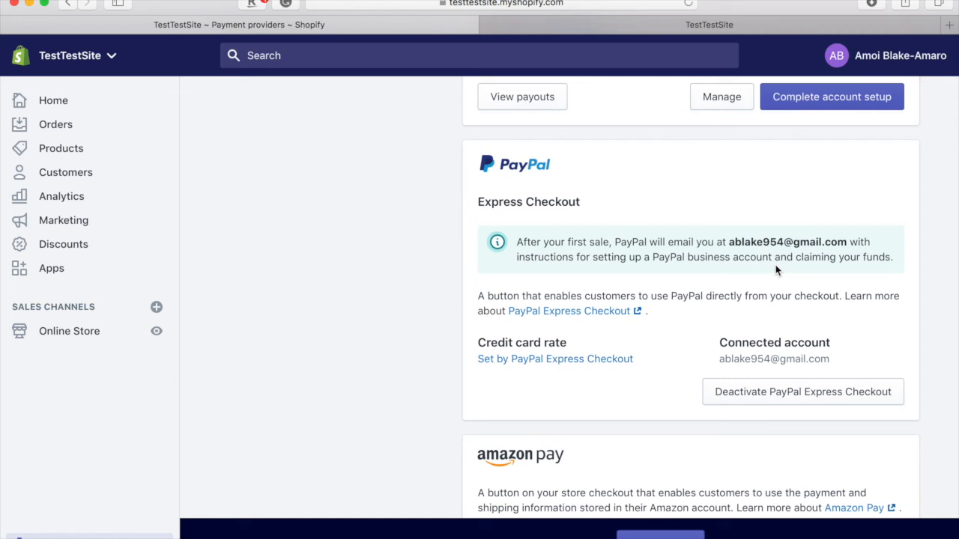
pyautogui.scroll(5, 776, 269)
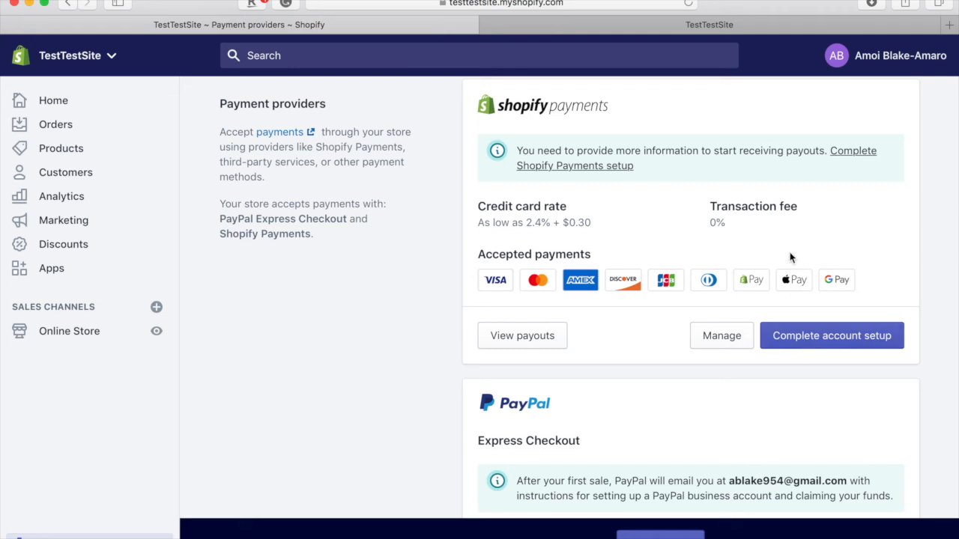
pyautogui.click(858, 346)
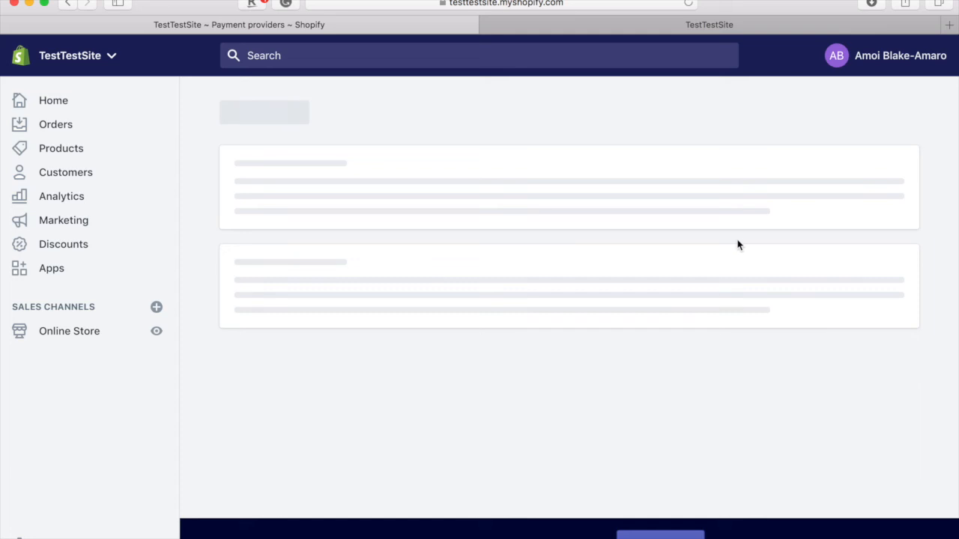
# - Scroll through the Shopify Payments business, personal and banking form, then back out to Settings unsubmitted
pyautogui.scroll(-5, 738, 245)
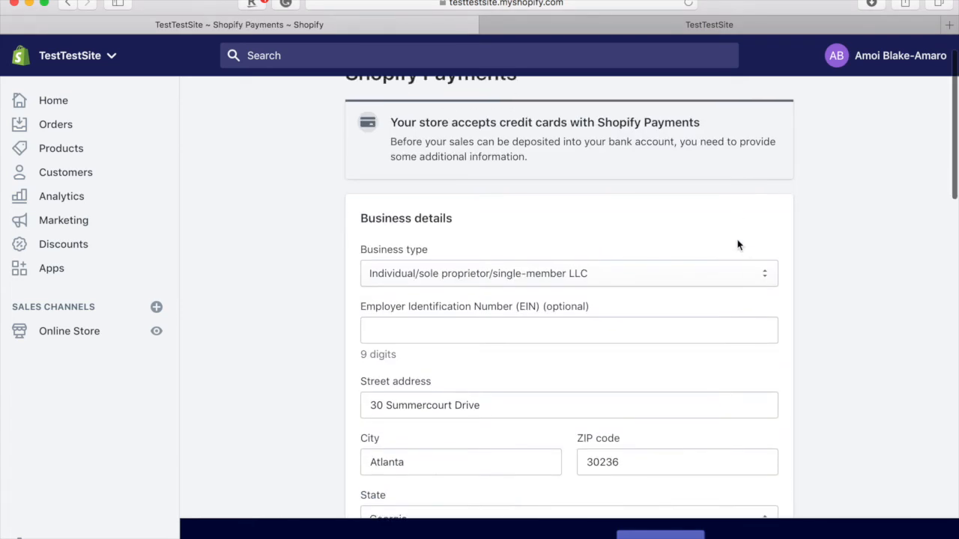
pyautogui.scroll(-2, 738, 245)
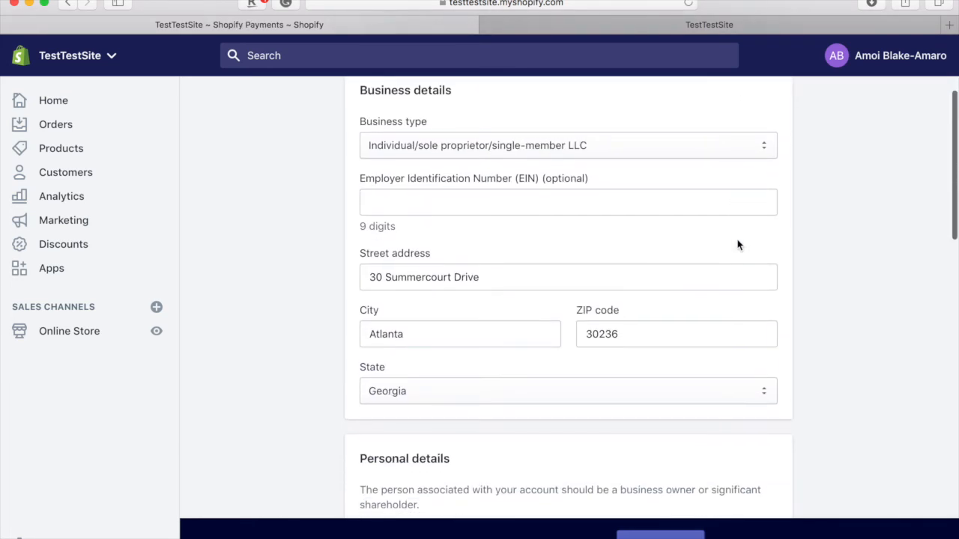
pyautogui.scroll(-8, 737, 245)
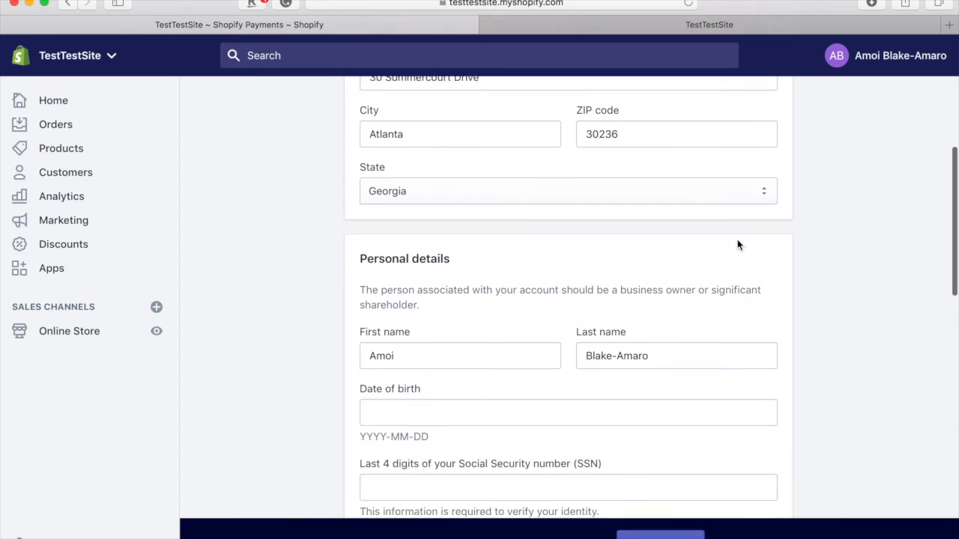
pyautogui.scroll(-13, 738, 245)
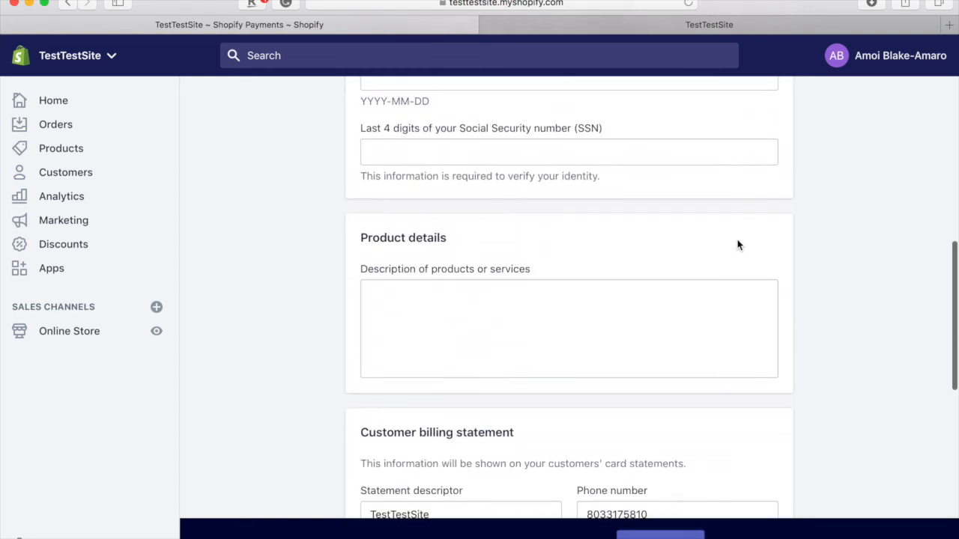
pyautogui.scroll(-1, 737, 245)
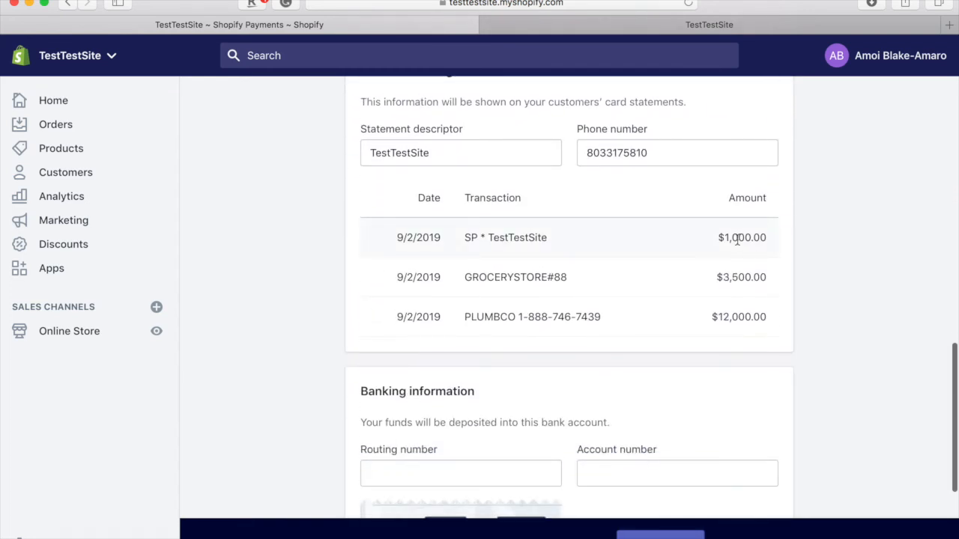
pyautogui.scroll(-7, 737, 238)
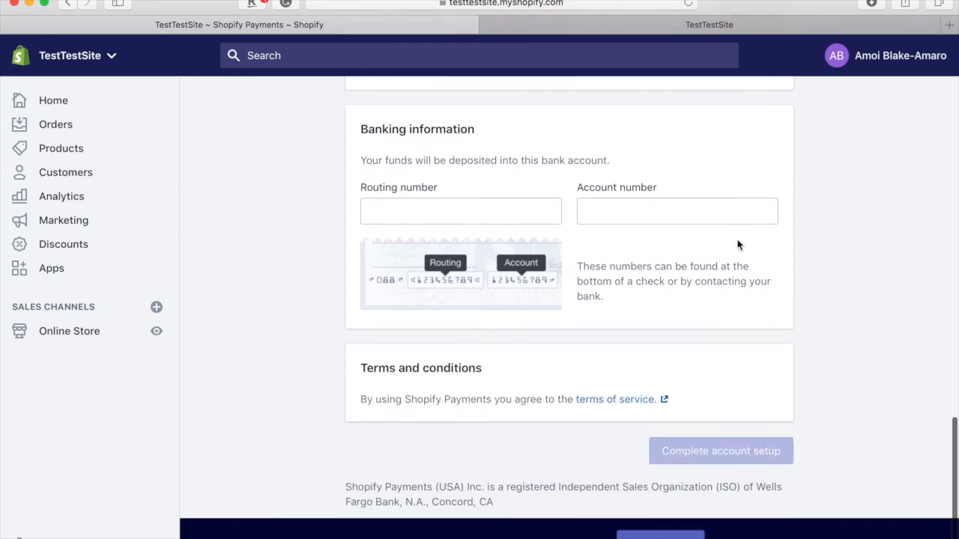
pyautogui.scroll(20, 738, 245)
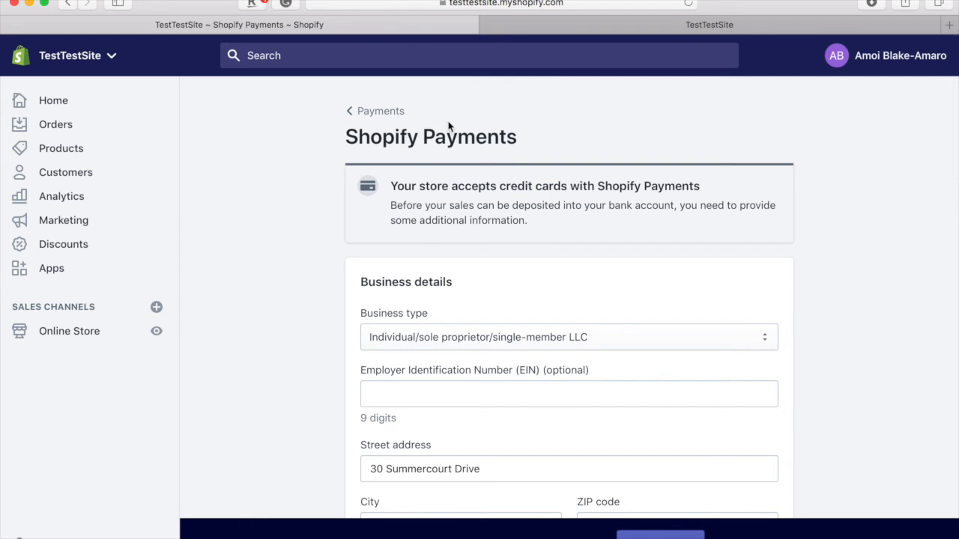
pyautogui.click(389, 117)
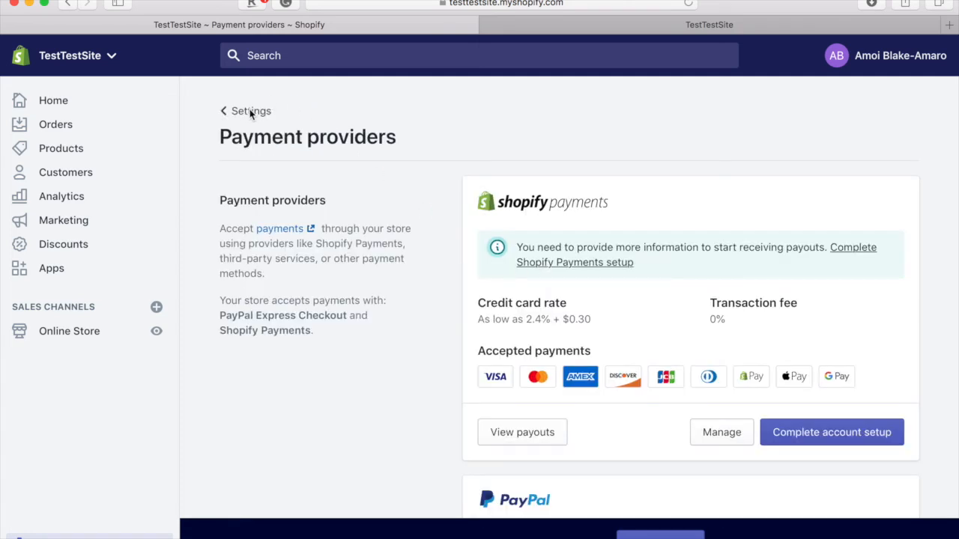
pyautogui.click(249, 112)
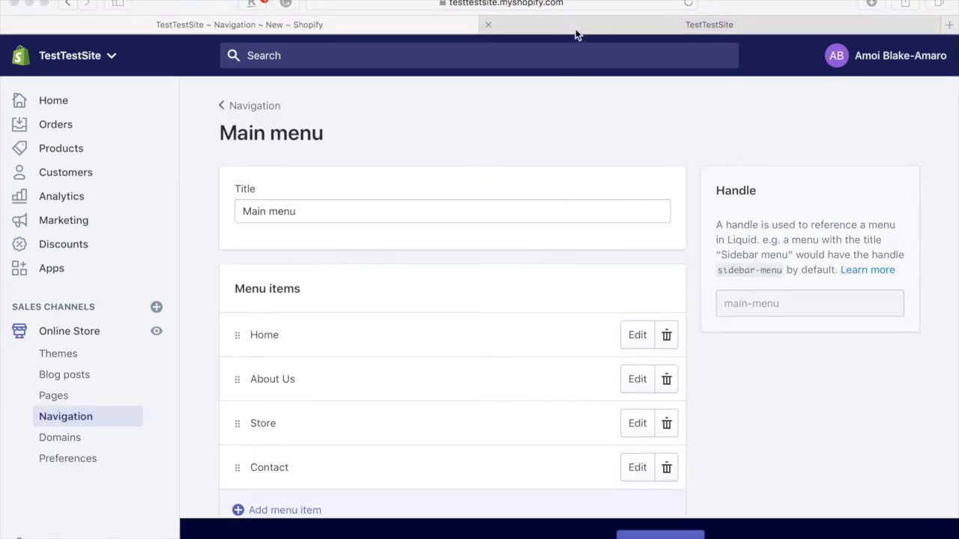
# - Compare the TestTestSite storefront tab with the admin Main menu, then open the Settings overview
pyautogui.click(575, 29)
pyautogui.click(333, 25)
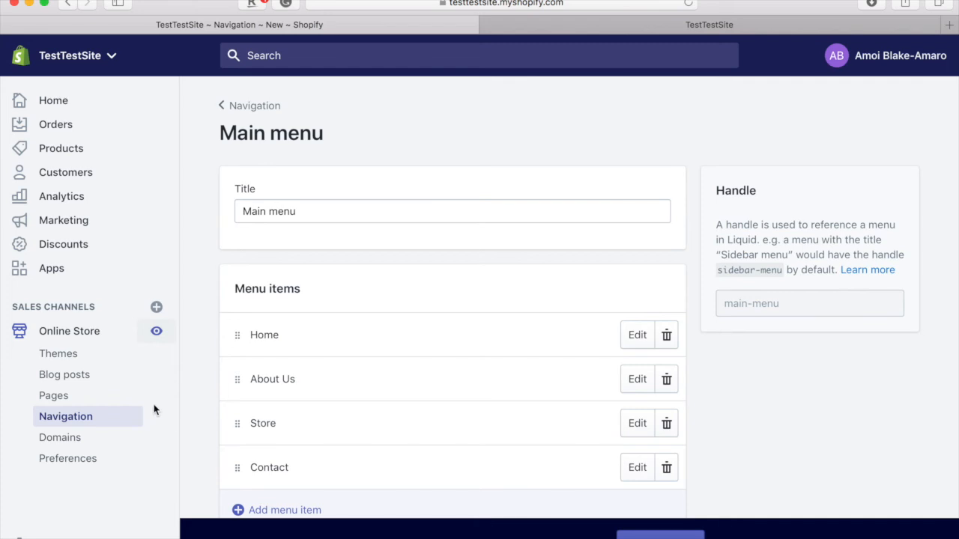
pyautogui.scroll(-2, 296, 312)
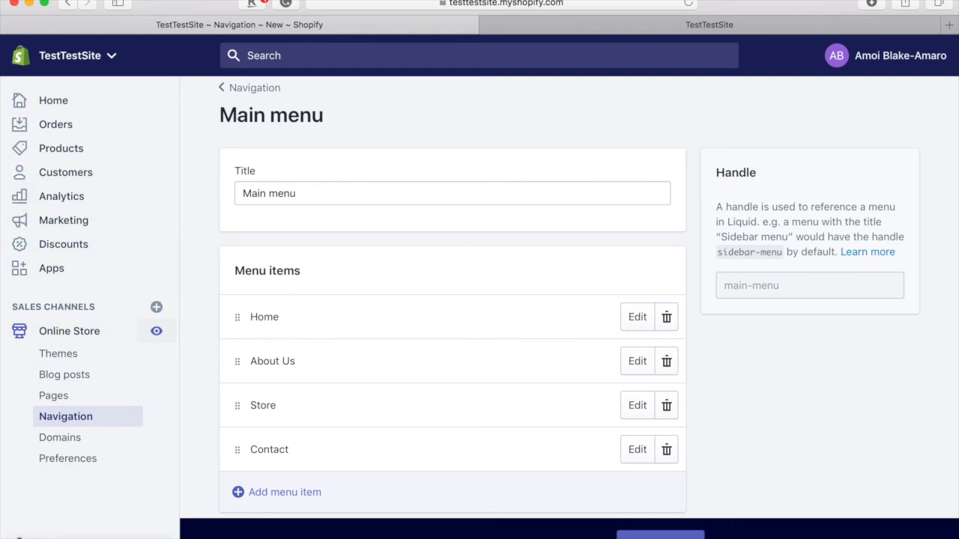
pyautogui.click(52, 537)
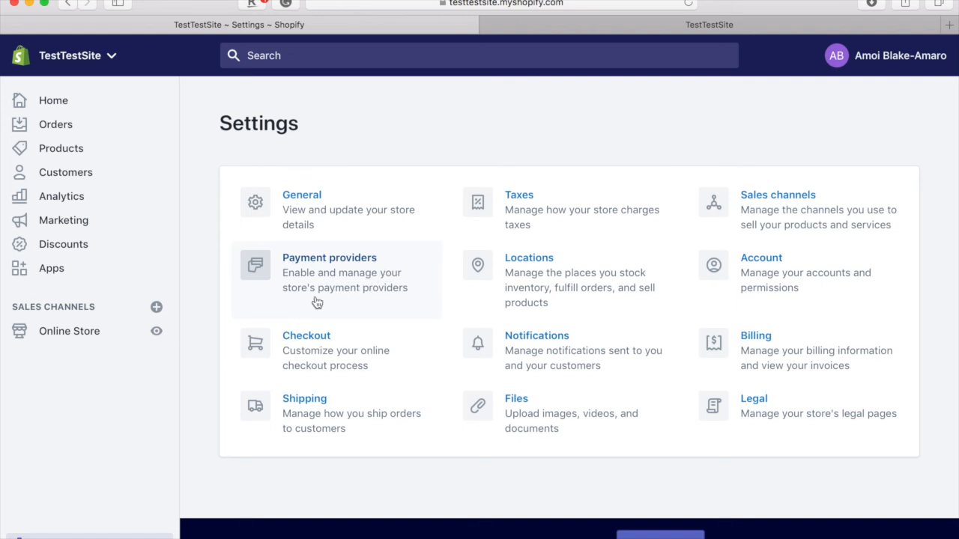
pyautogui.click(328, 227)
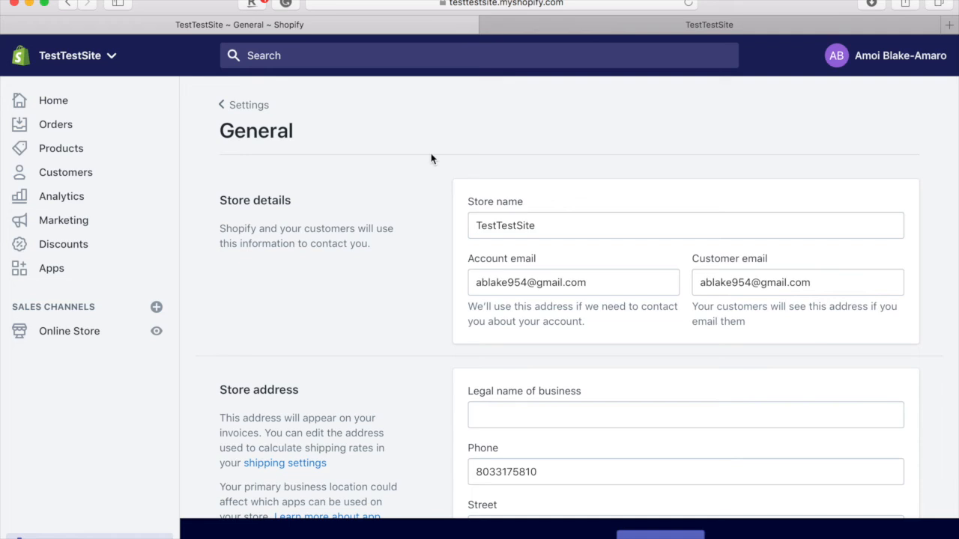
pyautogui.scroll(-2, 514, 250)
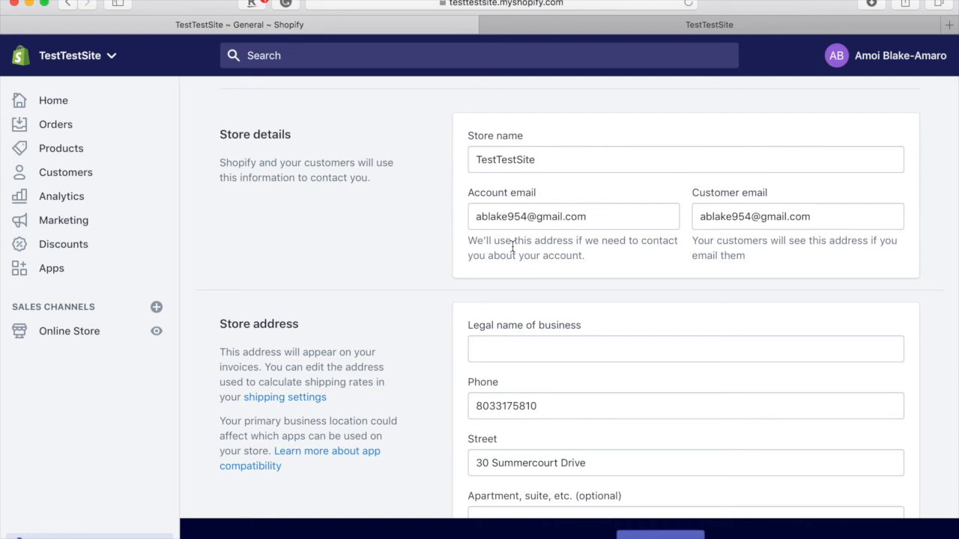
pyautogui.scroll(-2, 585, 278)
pyautogui.scroll(-8, 584, 279)
pyautogui.scroll(3, 585, 275)
pyautogui.scroll(-2, 584, 275)
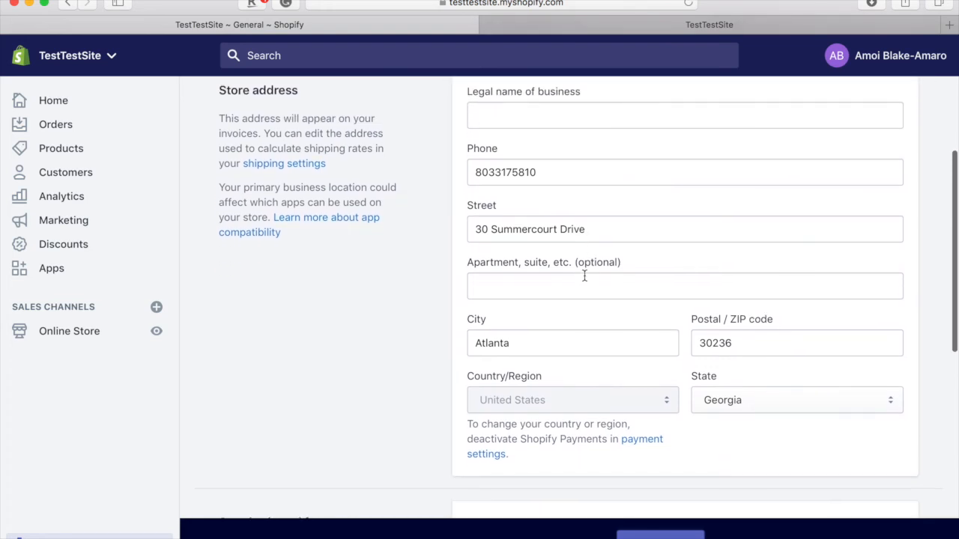
pyautogui.scroll(-1, 584, 276)
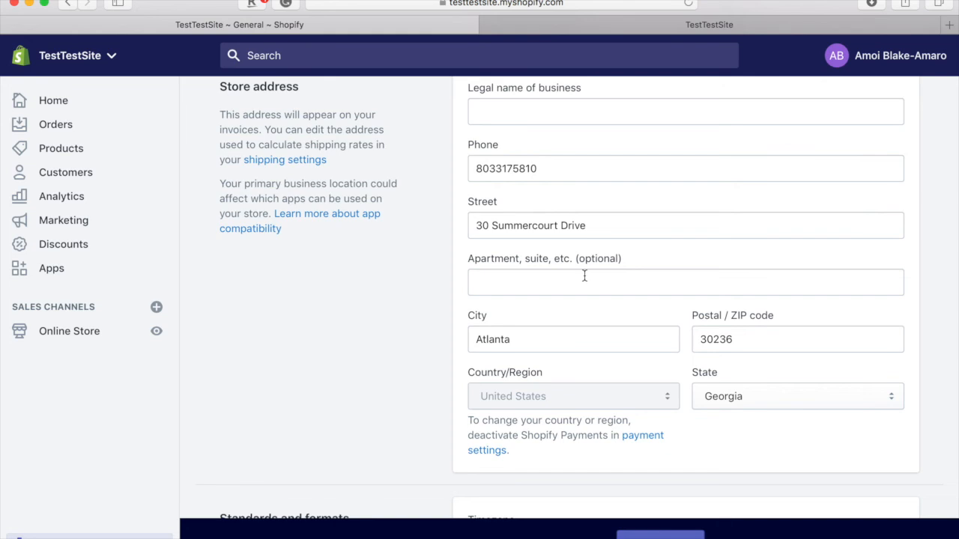
pyautogui.scroll(-10, 585, 275)
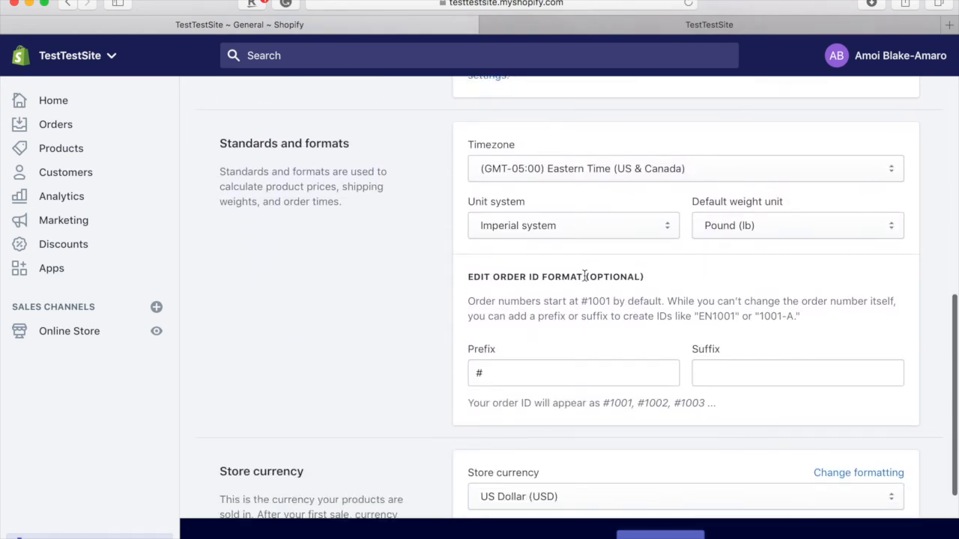
pyautogui.scroll(-5, 584, 275)
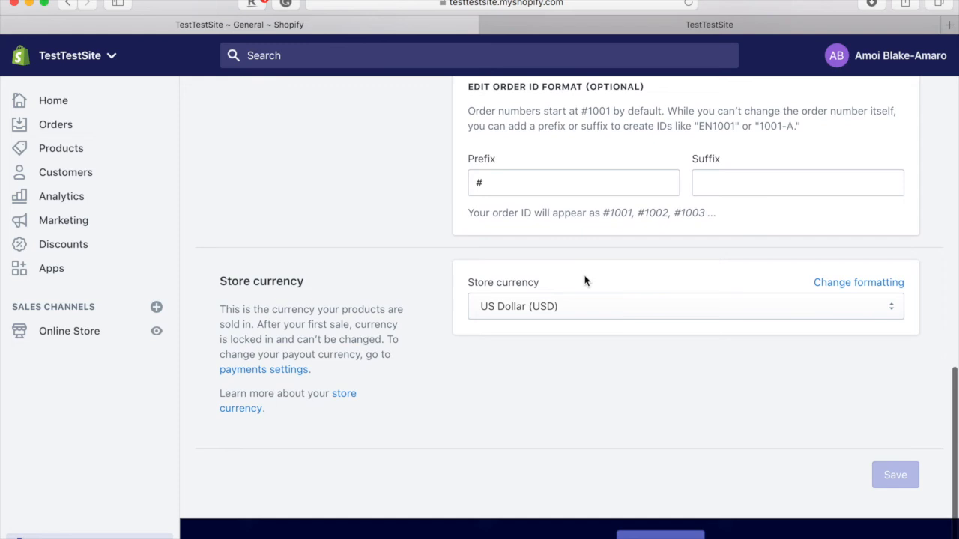
pyautogui.scroll(12, 585, 280)
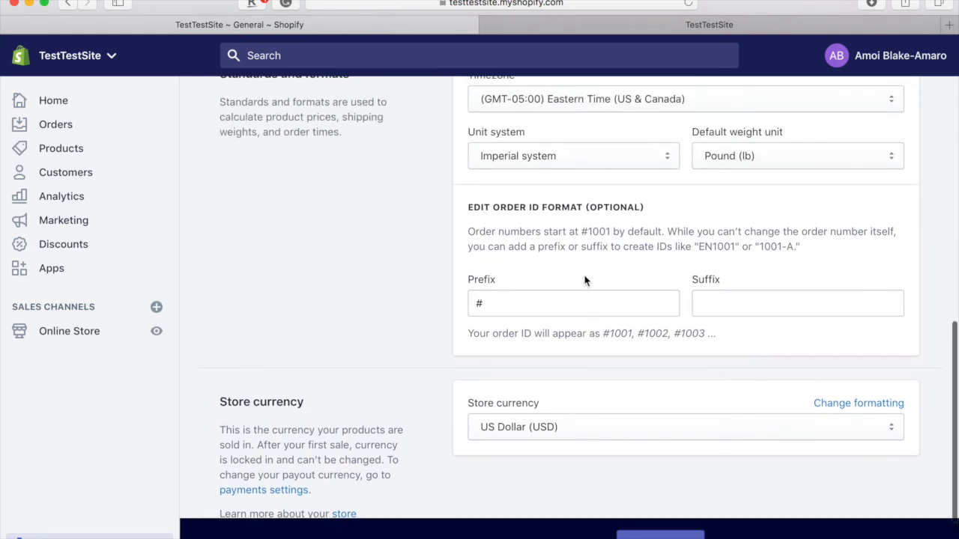
pyautogui.scroll(5, 585, 280)
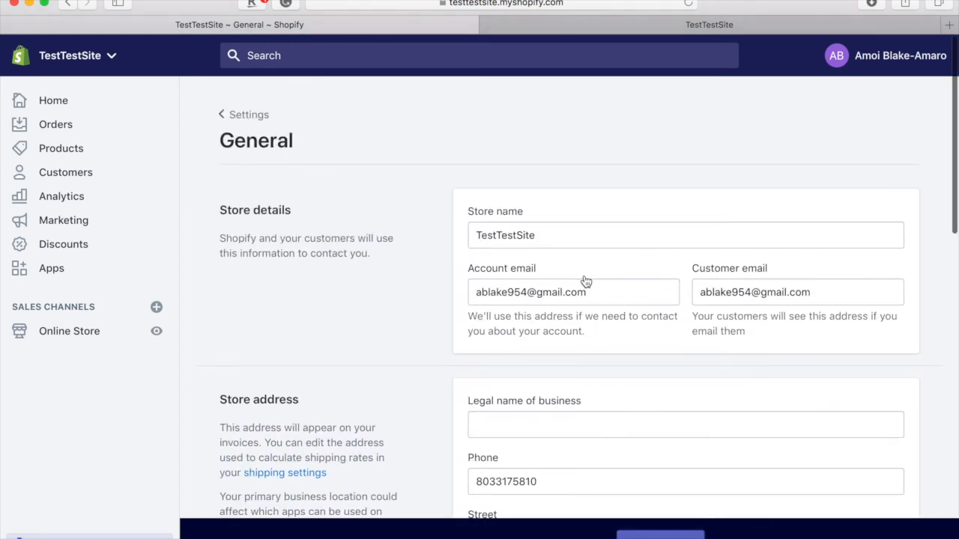
pyautogui.click(243, 106)
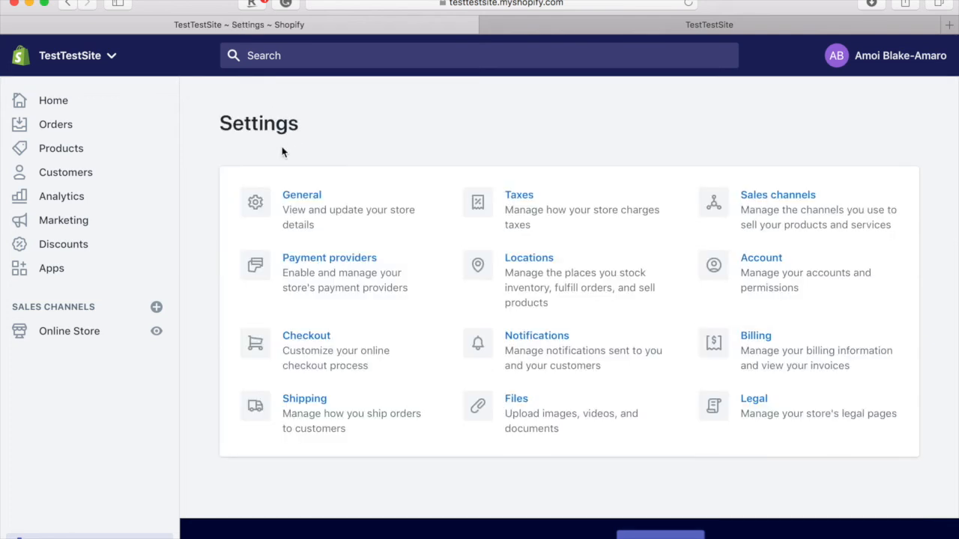
# - Open Payment providers, look past PayPal and Amazon Pay, and restart the Shopify Payments account setup
pyautogui.click(340, 288)
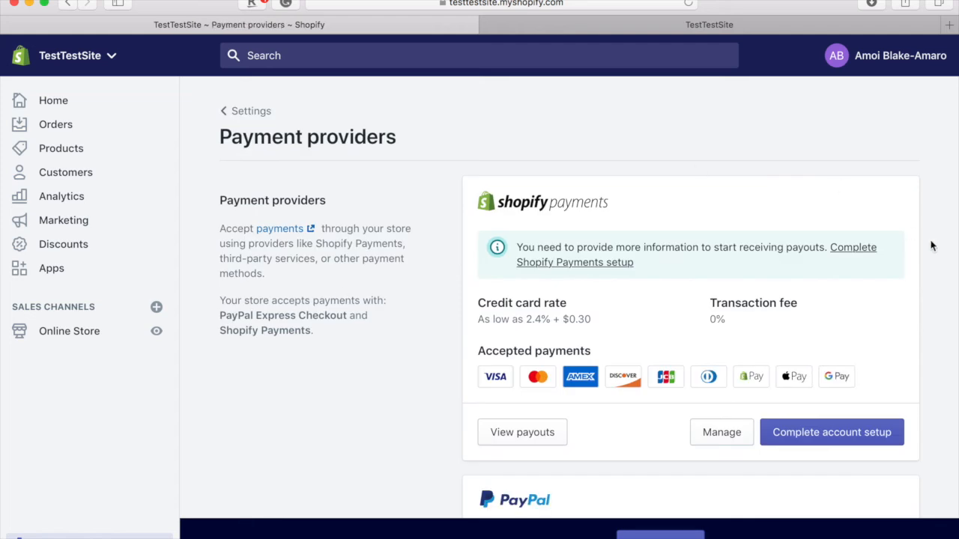
pyautogui.scroll(-5, 931, 245)
pyautogui.scroll(-2, 732, 367)
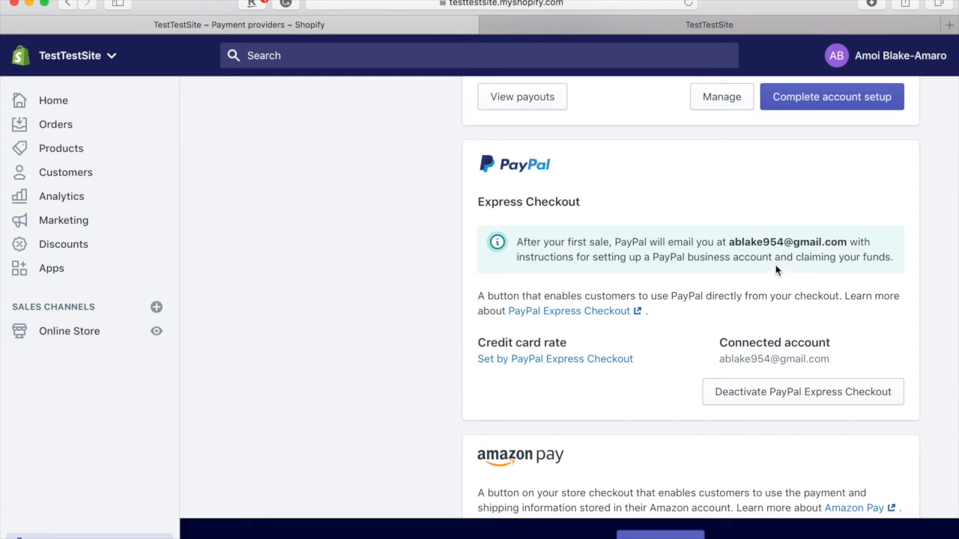
pyautogui.scroll(5, 779, 259)
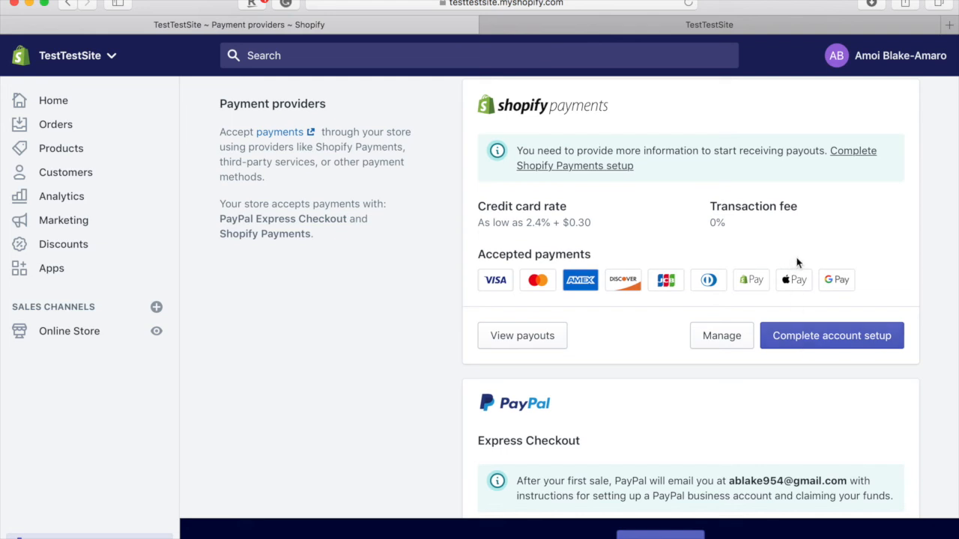
pyautogui.click(858, 343)
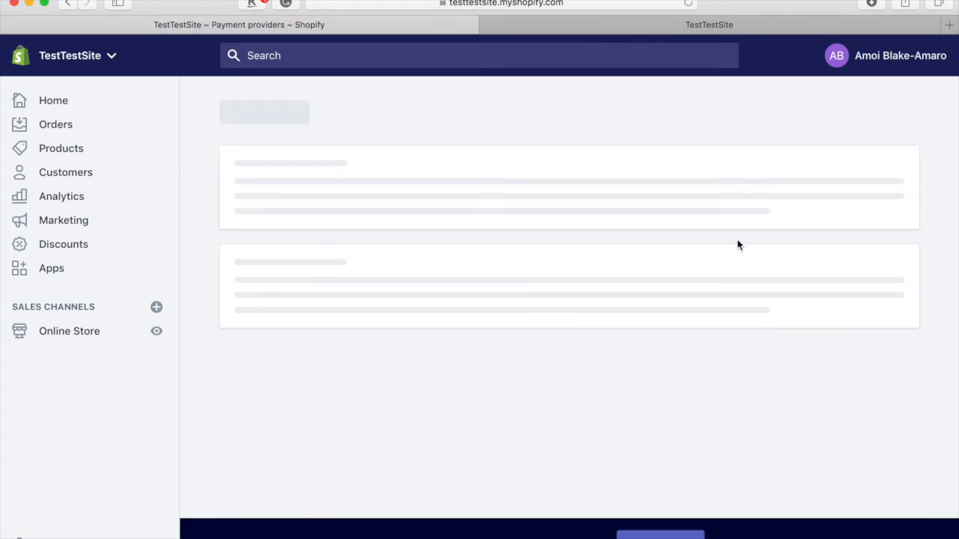
# - Scroll through the Shopify Payments account form and go back to Payment providers without submitting
pyautogui.scroll(-5, 738, 245)
pyautogui.scroll(-2, 738, 245)
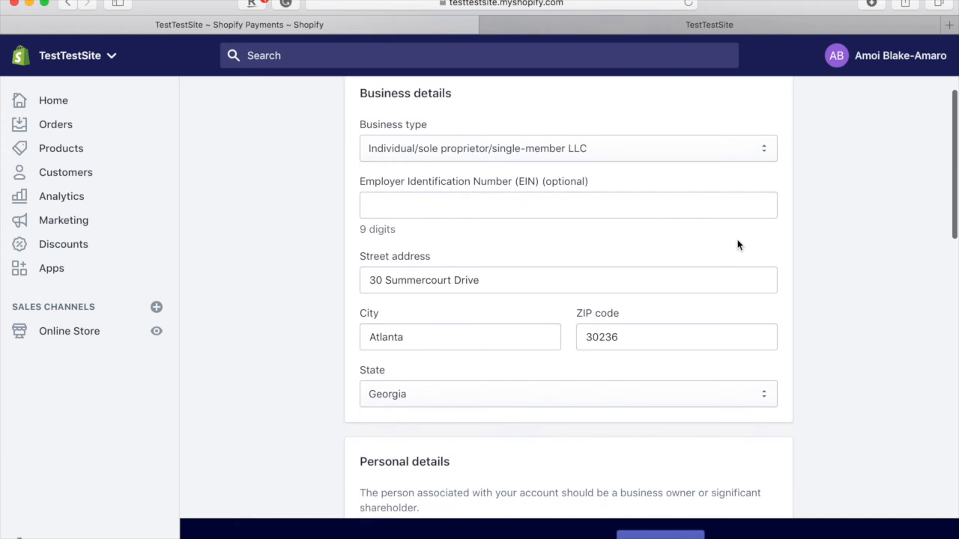
pyautogui.scroll(-8, 738, 245)
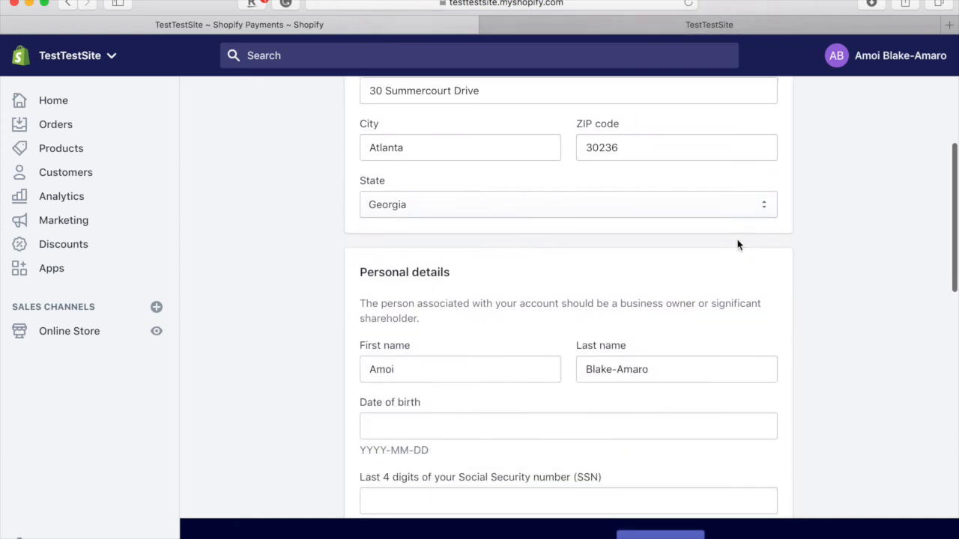
pyautogui.scroll(-14, 738, 245)
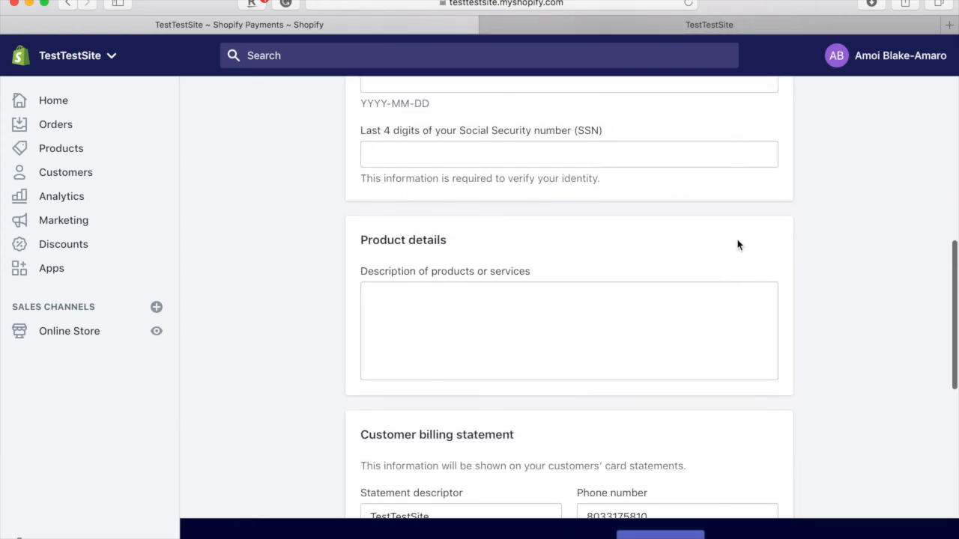
pyautogui.scroll(-1, 738, 245)
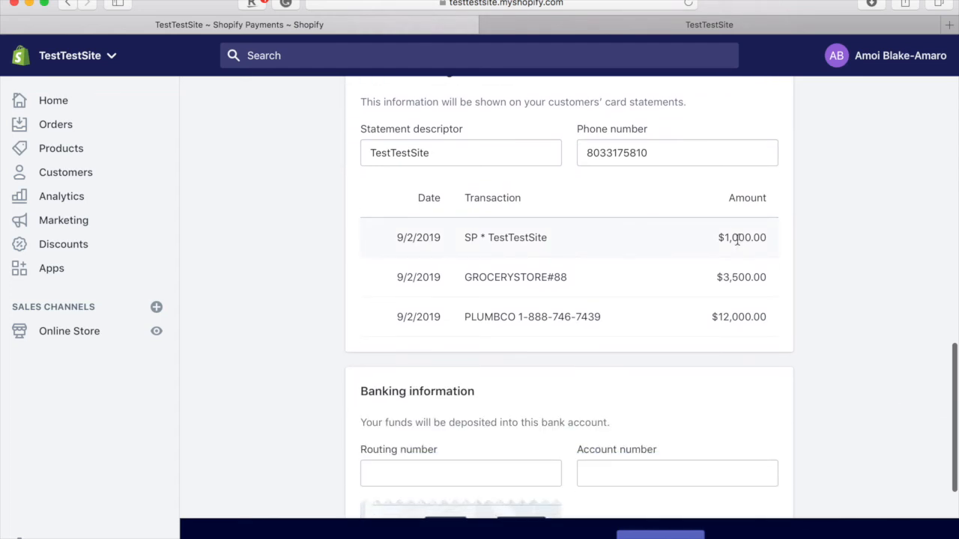
pyautogui.scroll(-7, 738, 240)
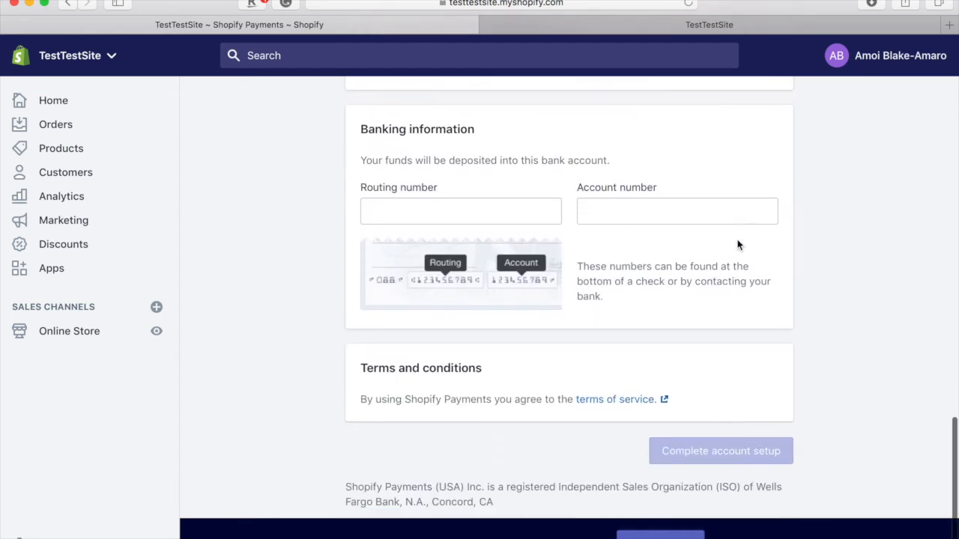
pyautogui.scroll(20, 738, 245)
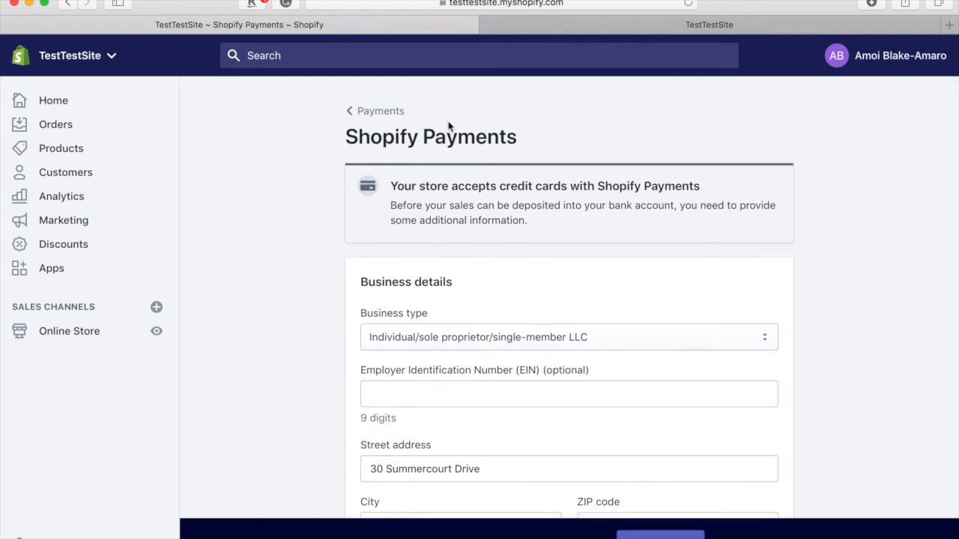
pyautogui.click(389, 114)
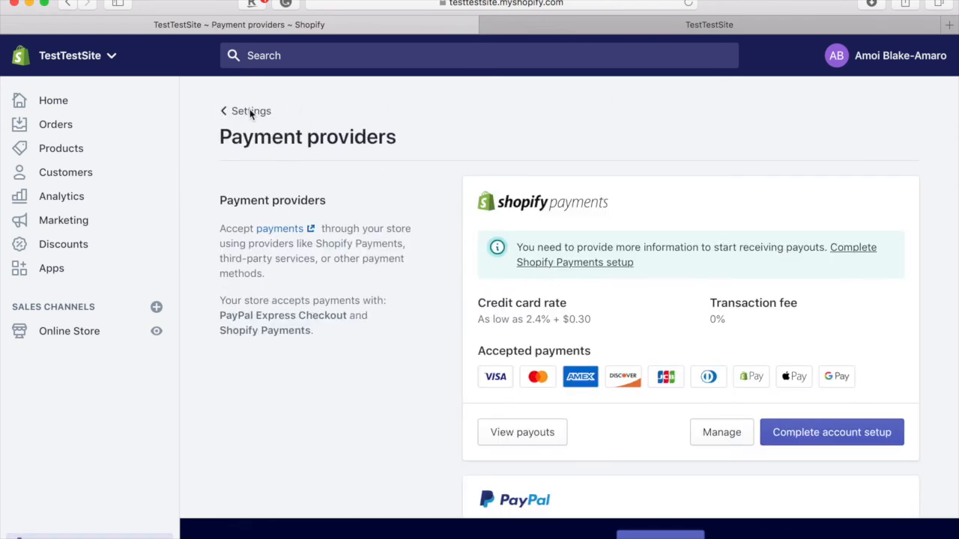
# - Go from Settings to the Shipping page and review the General profile and Sample box package
pyautogui.click(250, 112)
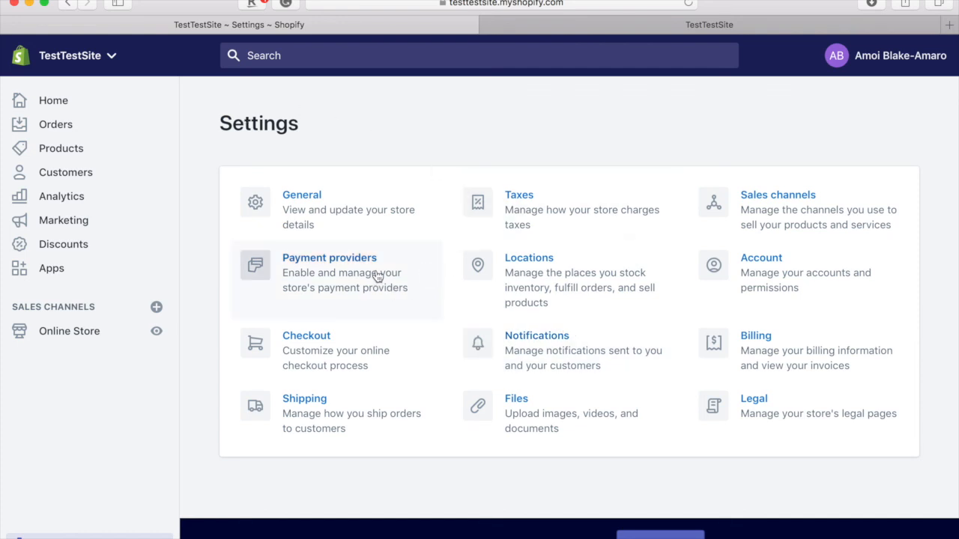
pyautogui.click(320, 426)
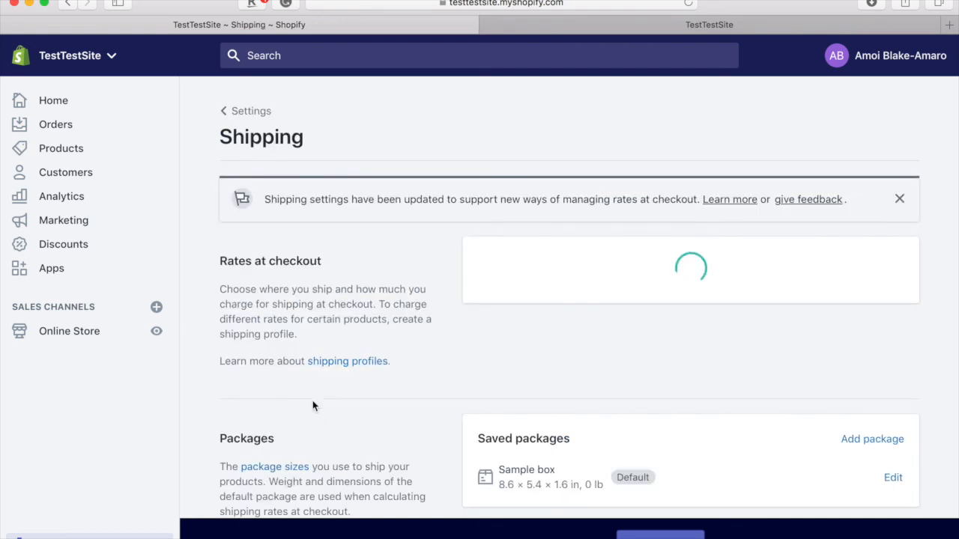
pyautogui.scroll(-2, 356, 387)
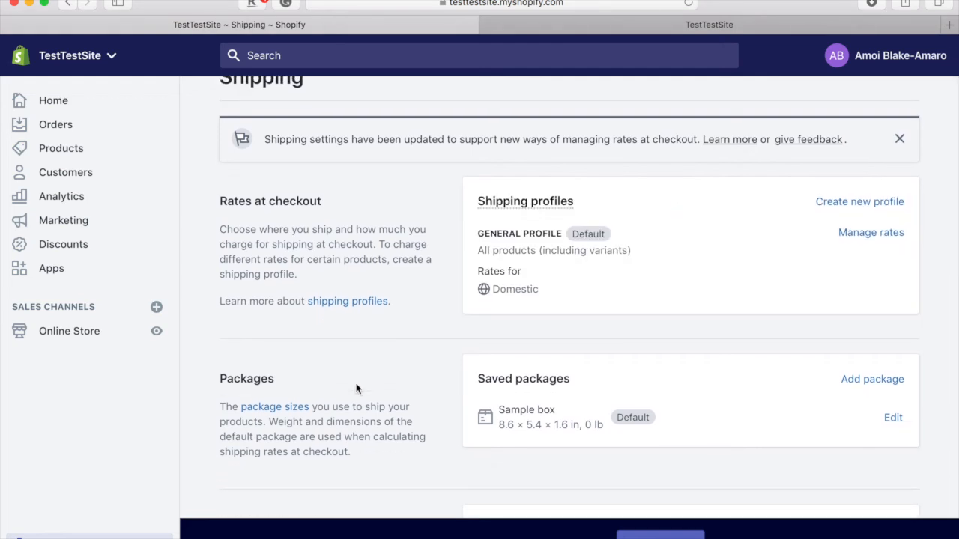
pyautogui.scroll(-1, 356, 388)
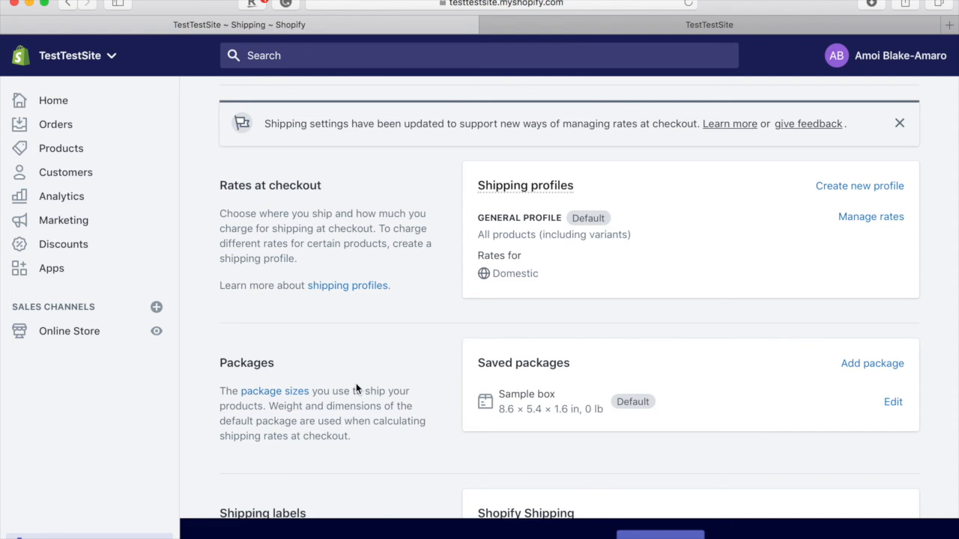
pyautogui.scroll(-5, 356, 387)
pyautogui.scroll(7, 357, 388)
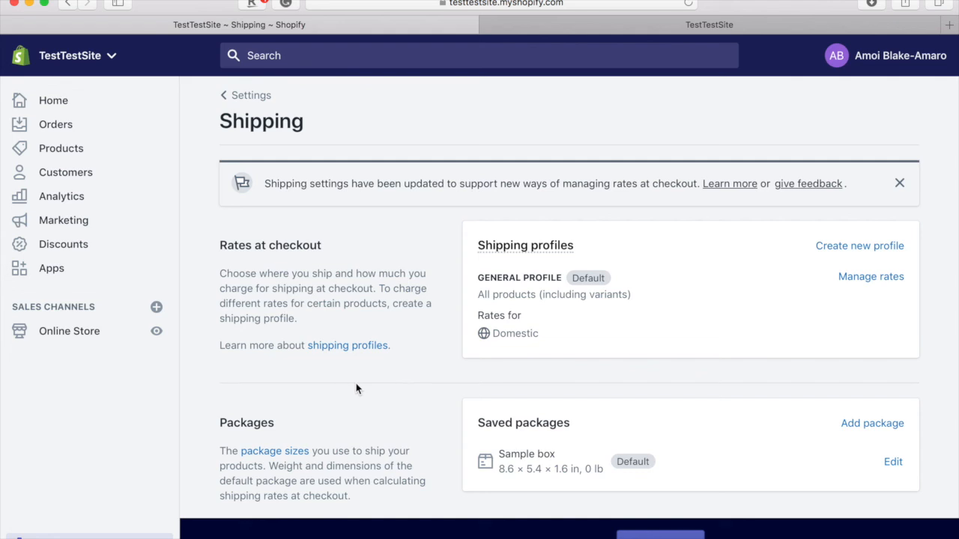
pyautogui.scroll(-3, 356, 387)
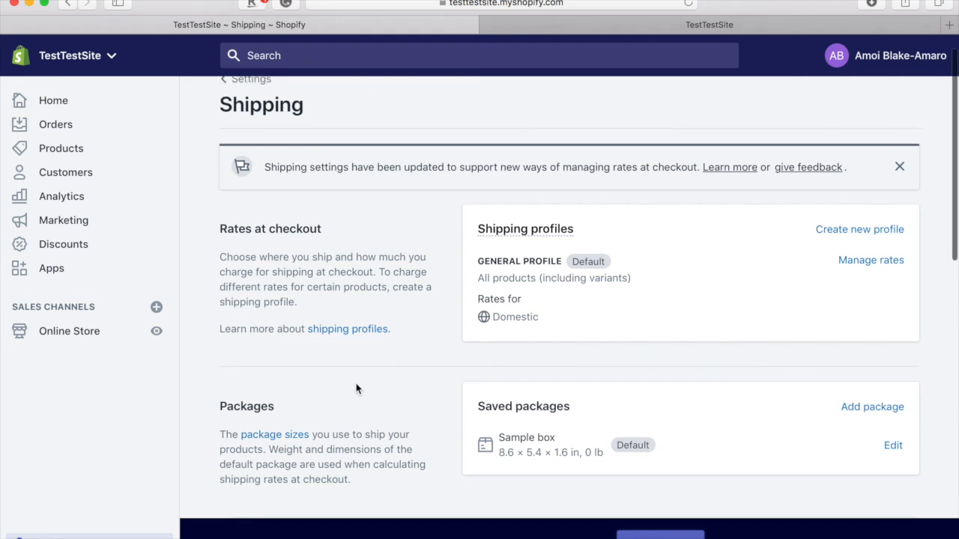
# - Manage the General profile's rates and bring up actions for the $4.90 Standard domestic rate
pyautogui.scroll(2, 356, 388)
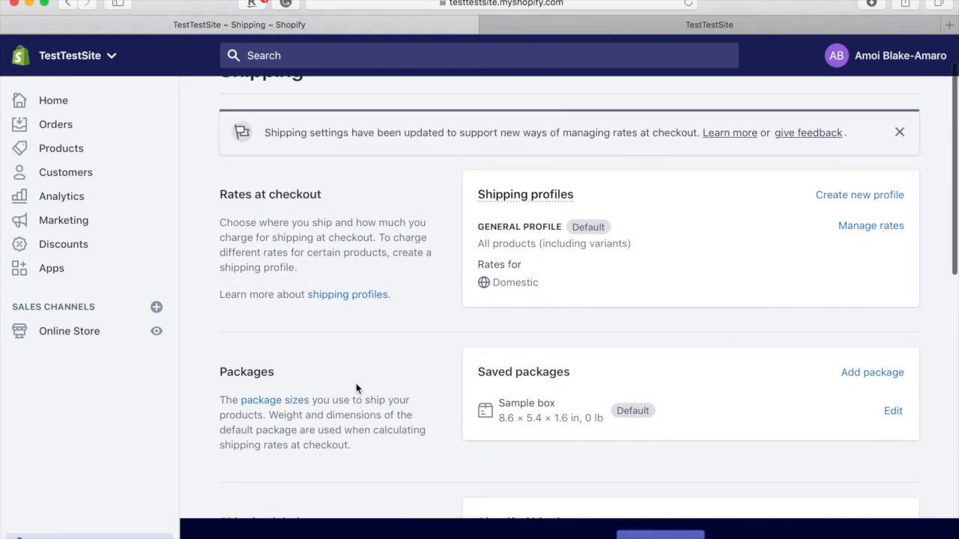
pyautogui.click(857, 227)
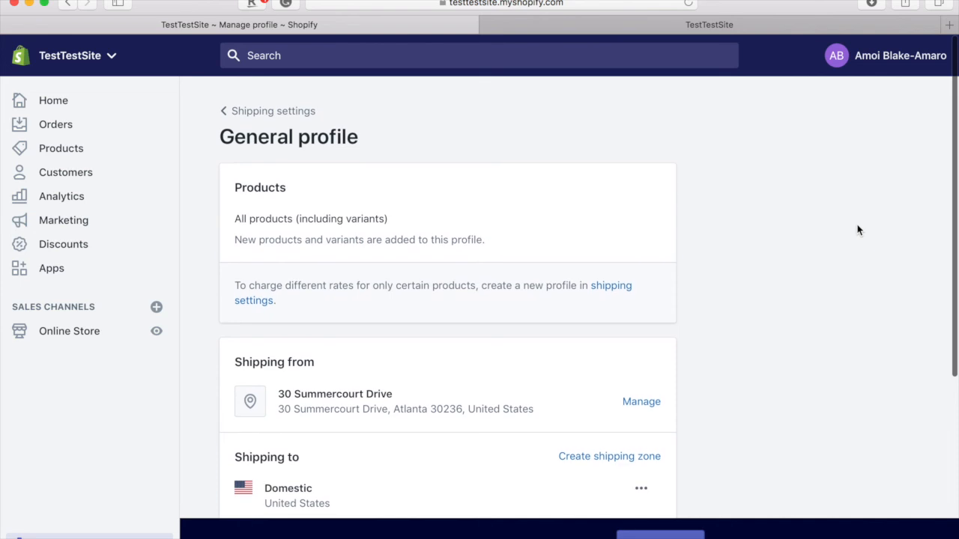
pyautogui.scroll(-2, 858, 230)
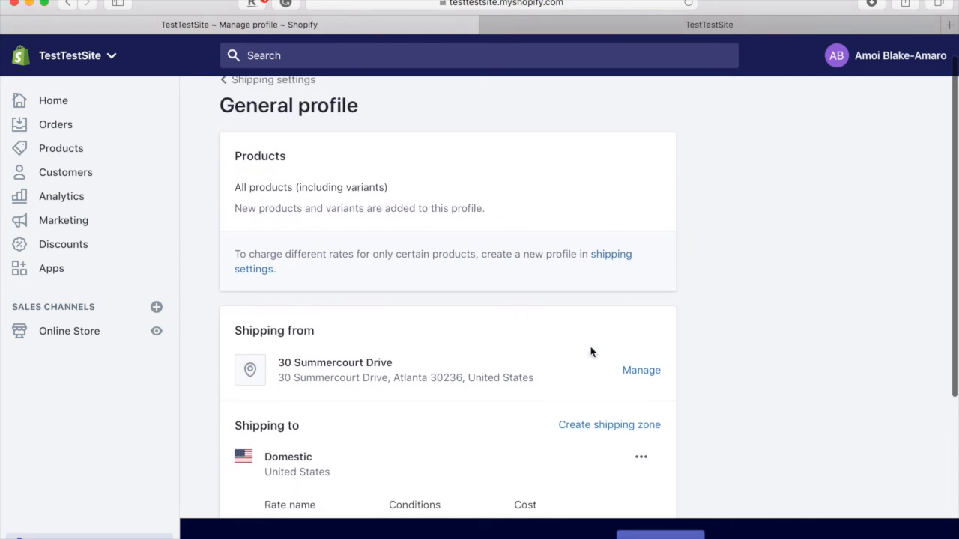
pyautogui.scroll(-5, 649, 286)
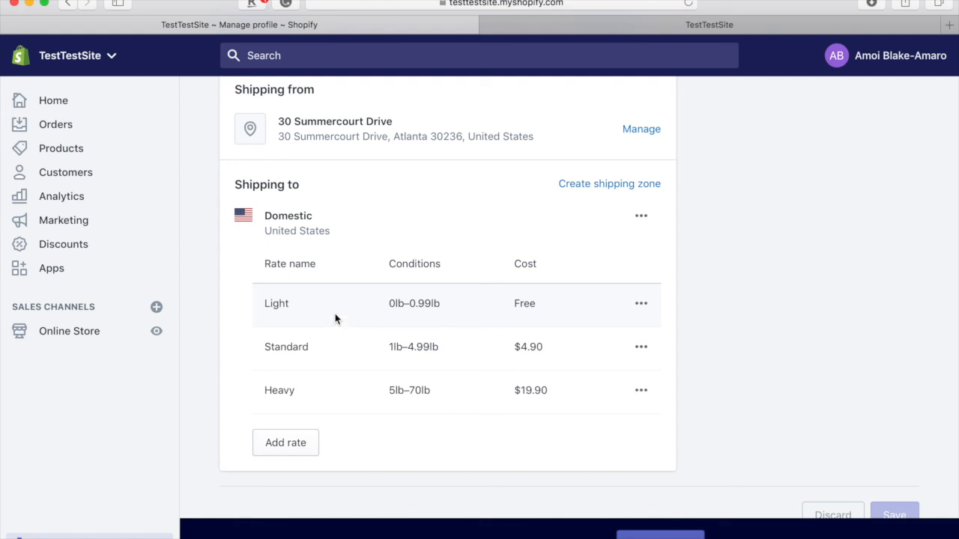
pyautogui.scroll(-2, 335, 319)
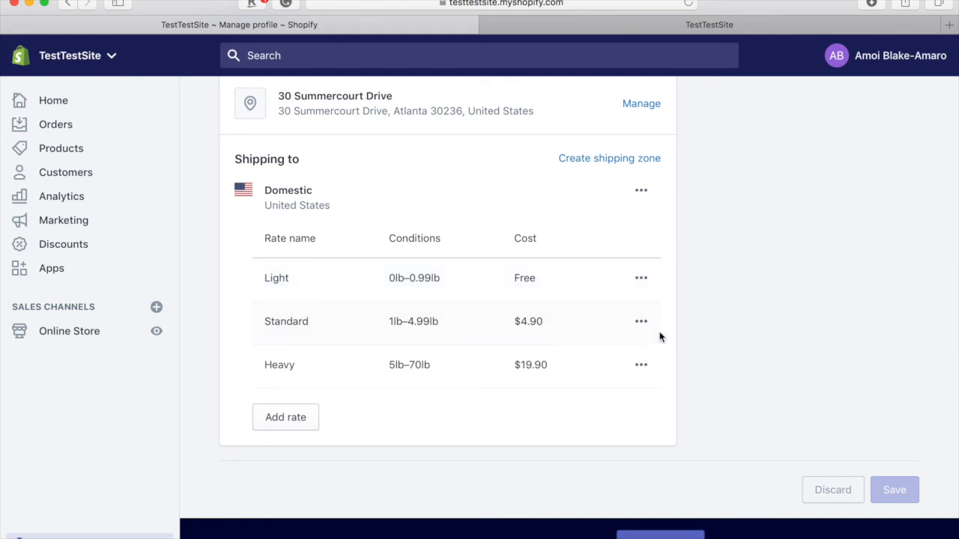
pyautogui.click(641, 323)
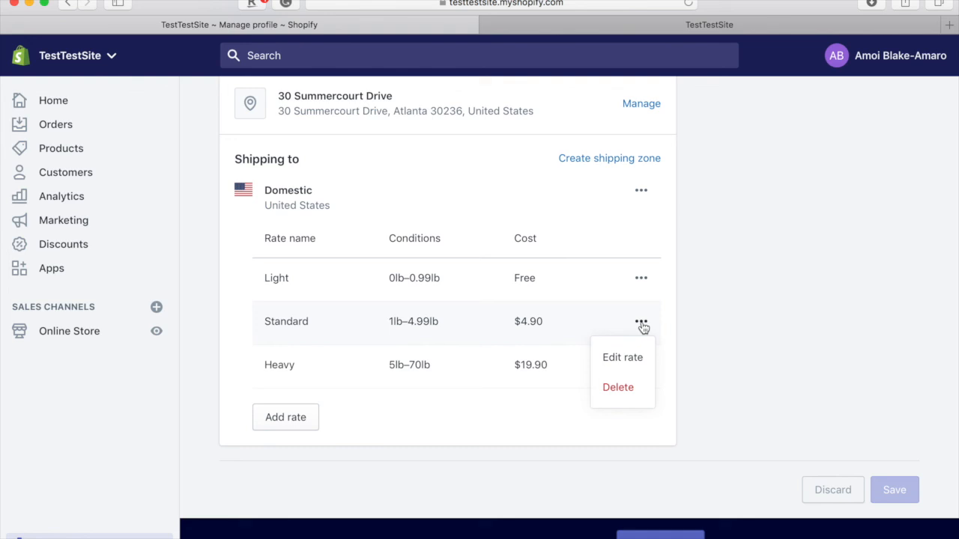
# - Check the Standard rate's $4.90 cost and 1–4.99 lb range, then leave the profile unsaved
pyautogui.click(633, 359)
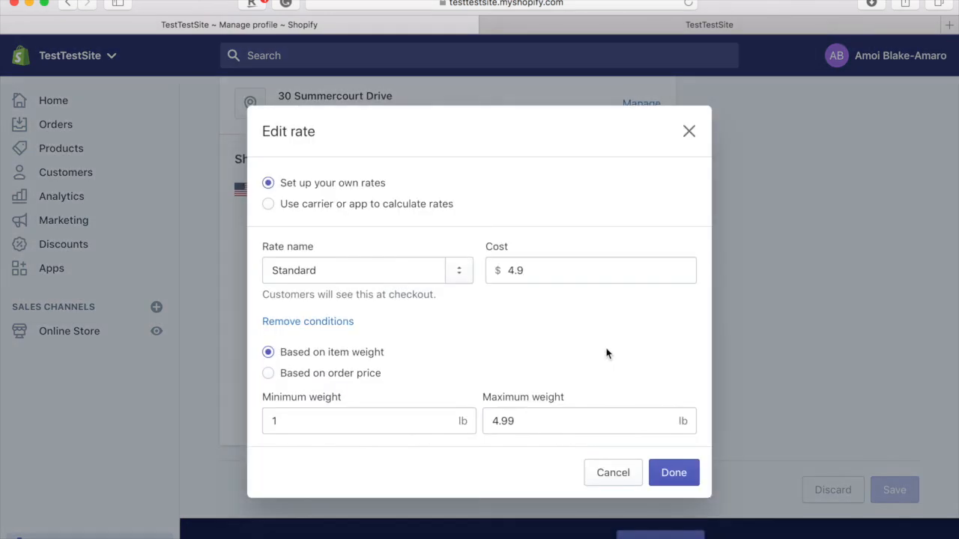
pyautogui.moveTo(531, 270); pyautogui.dragTo(495, 264)
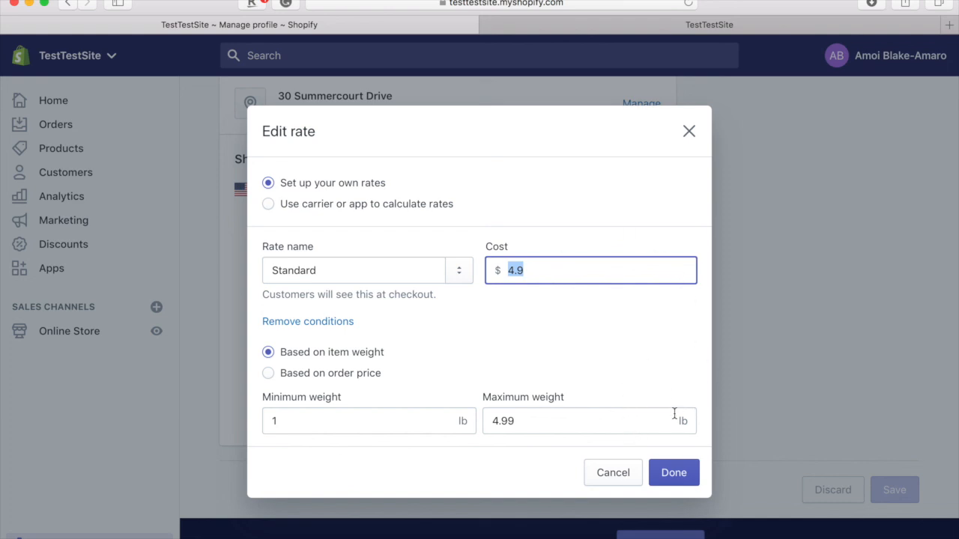
pyautogui.click(676, 473)
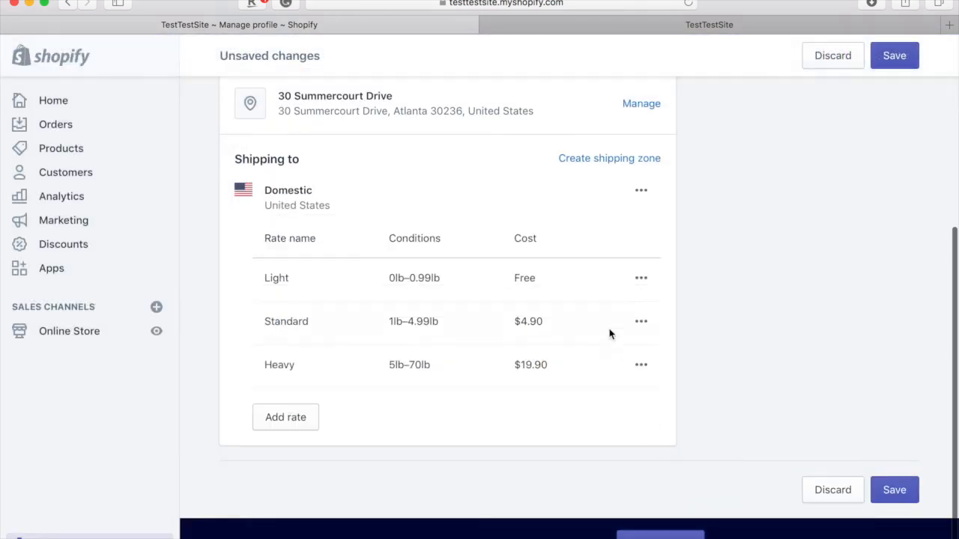
pyautogui.scroll(8, 606, 325)
pyautogui.click(287, 109)
pyautogui.click(664, 348)
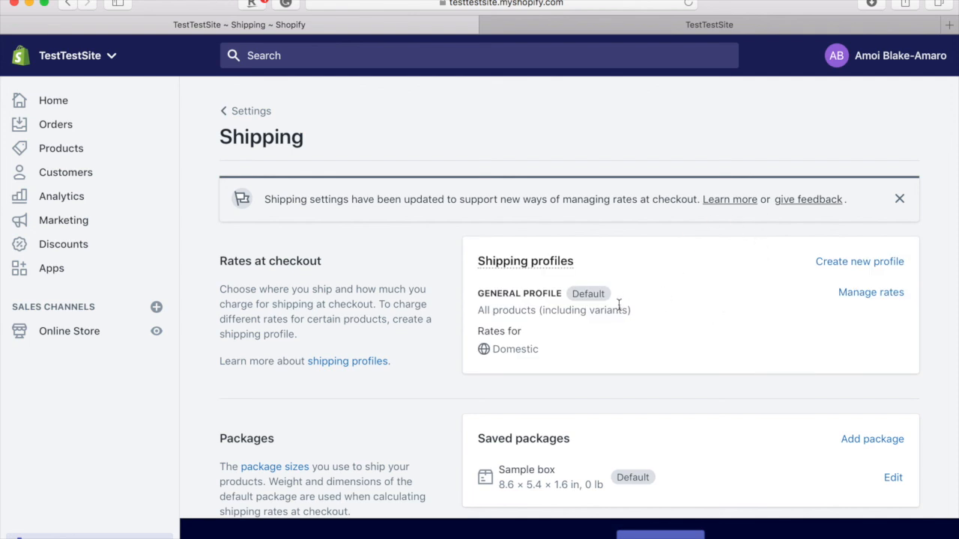
# - Review the Taxes settings and the United States tax region details
pyautogui.click(262, 123)
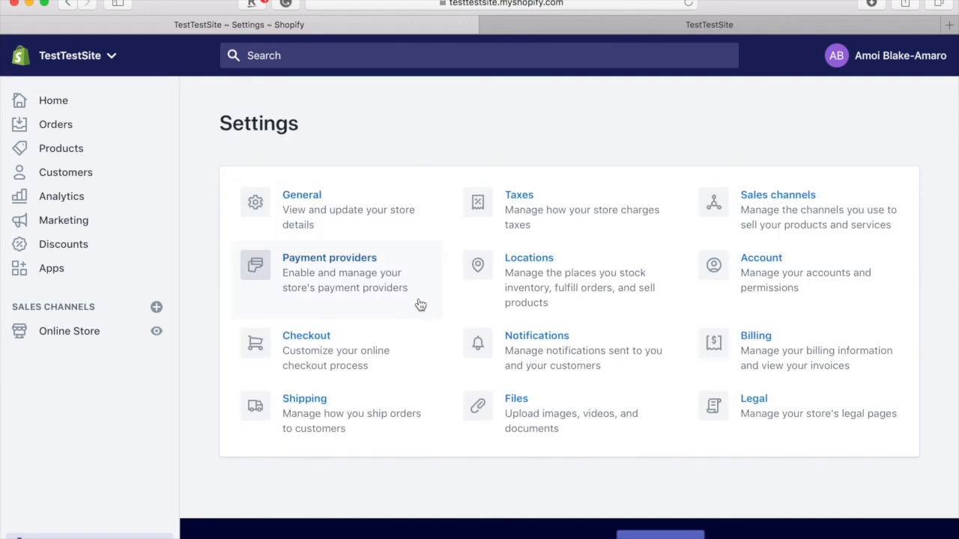
pyautogui.click(526, 226)
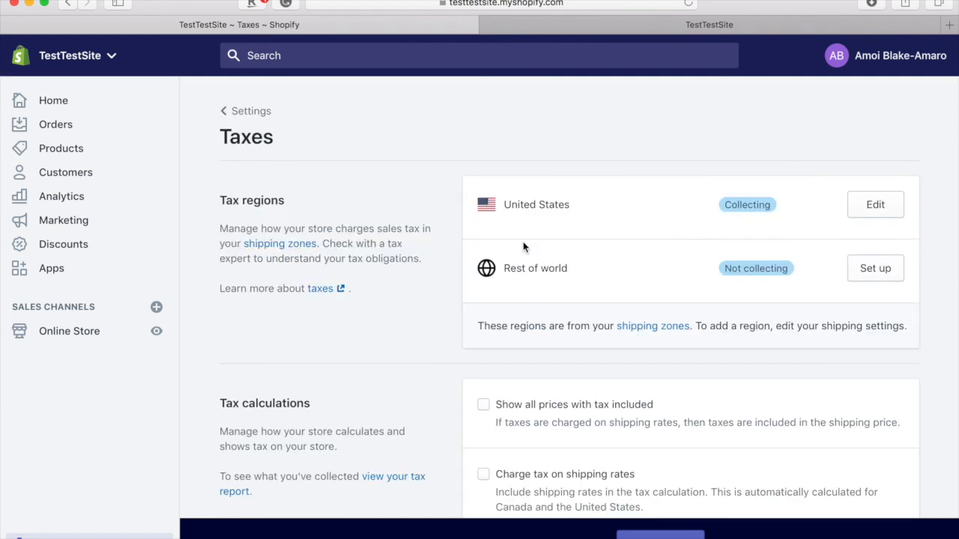
pyautogui.scroll(-3, 543, 370)
pyautogui.scroll(3, 542, 368)
pyautogui.click(875, 205)
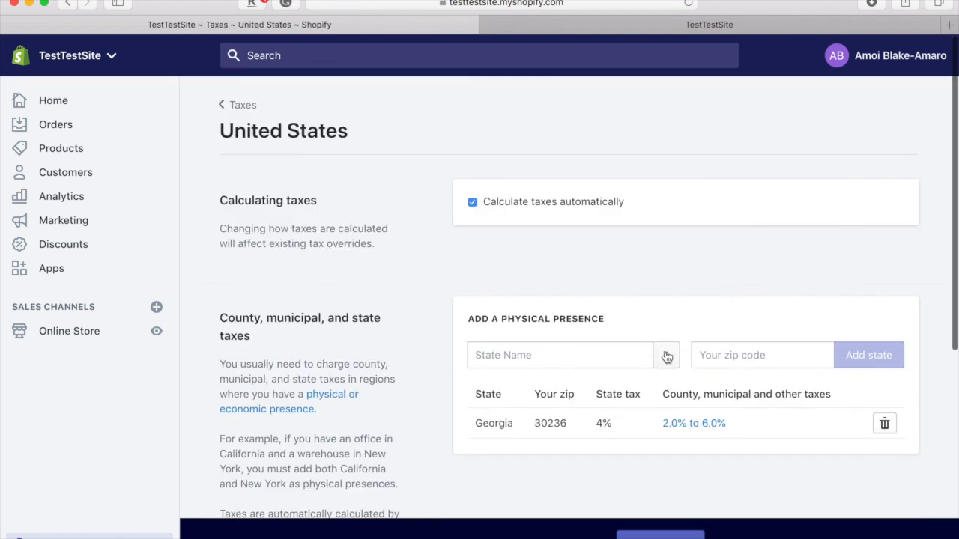
pyautogui.scroll(-2, 666, 357)
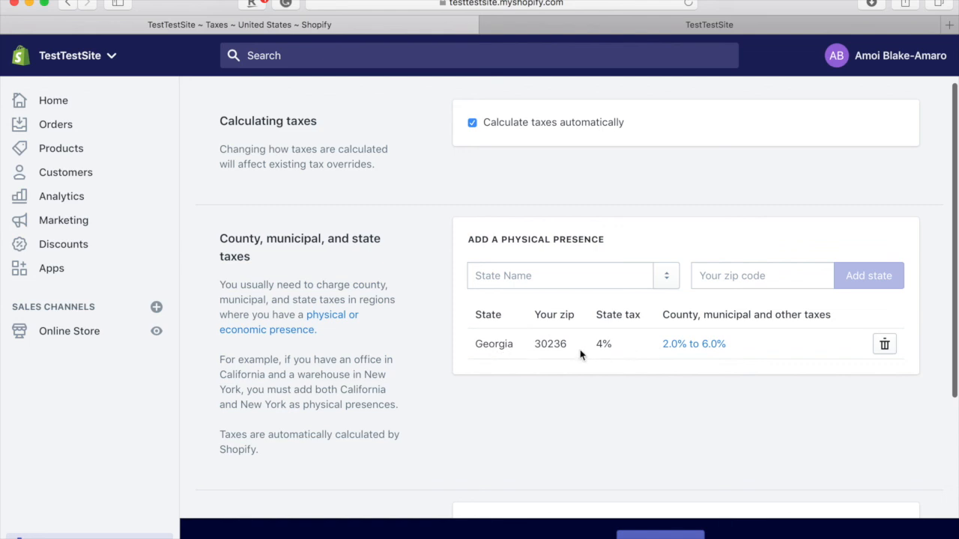
pyautogui.scroll(2, 581, 352)
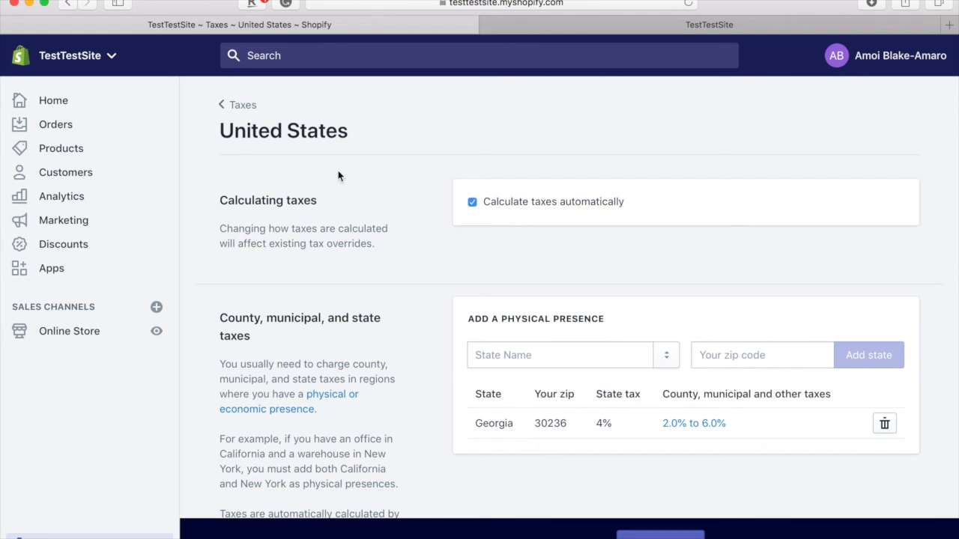
# - Return via the tax regions overview, where Rest of world isn't collecting, to Settings
pyautogui.click(245, 116)
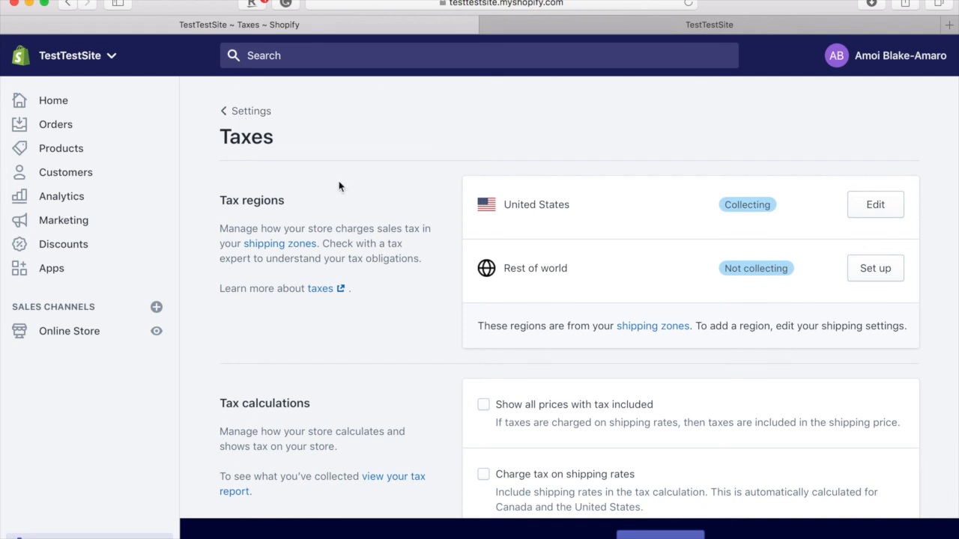
pyautogui.scroll(-3, 364, 220)
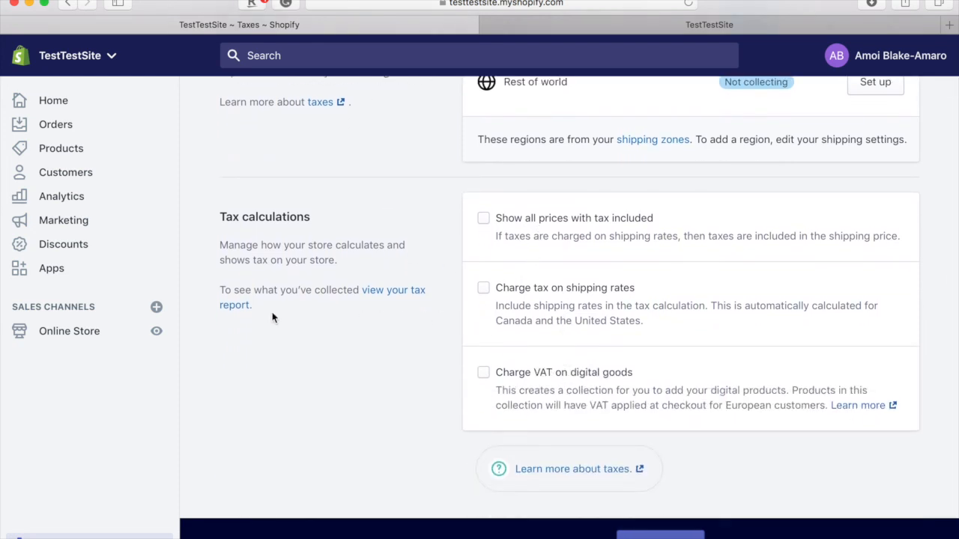
pyautogui.scroll(5, 271, 234)
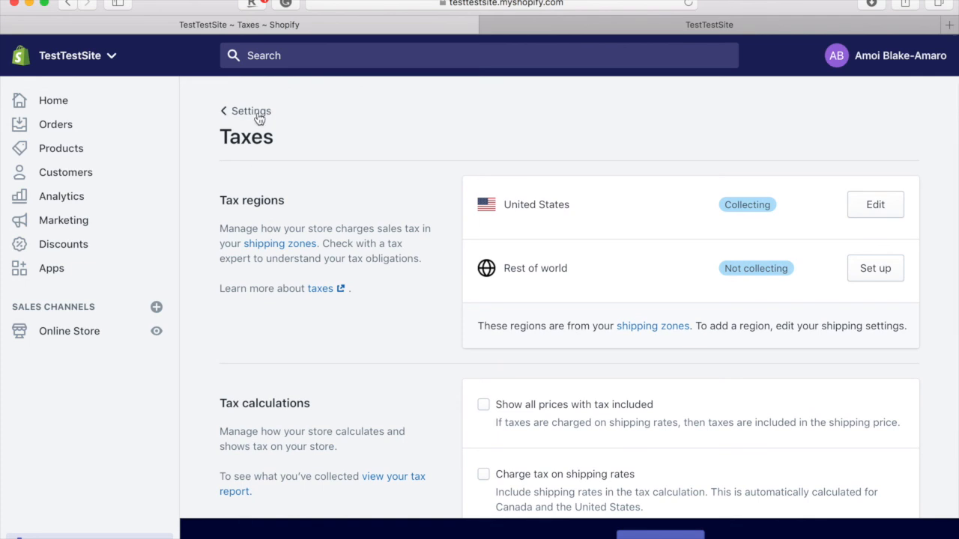
pyautogui.click(255, 111)
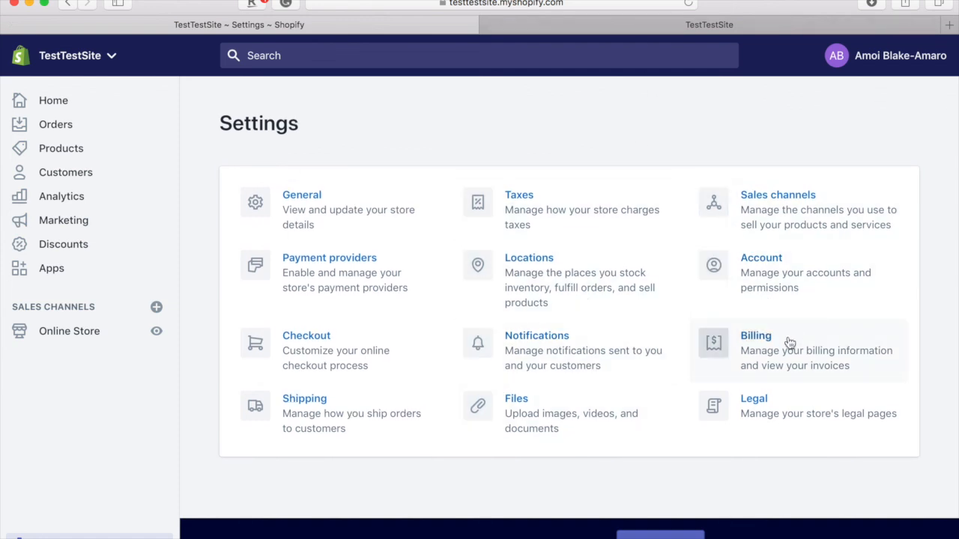
# - Open the Legal settings and look over the policy sections
pyautogui.click(785, 409)
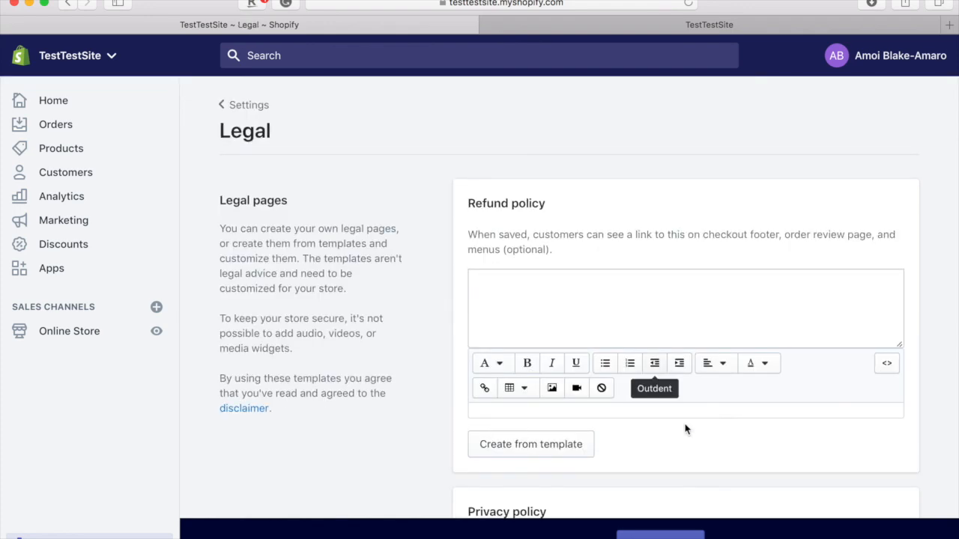
pyautogui.scroll(-2, 685, 426)
pyautogui.scroll(-1, 685, 428)
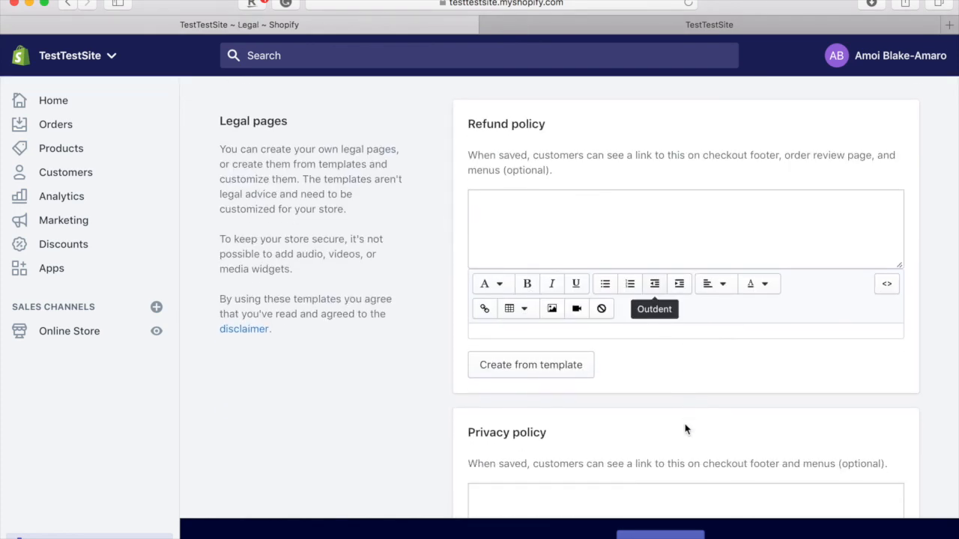
pyautogui.scroll(-10, 685, 428)
pyautogui.scroll(-3, 684, 428)
pyautogui.scroll(10, 684, 428)
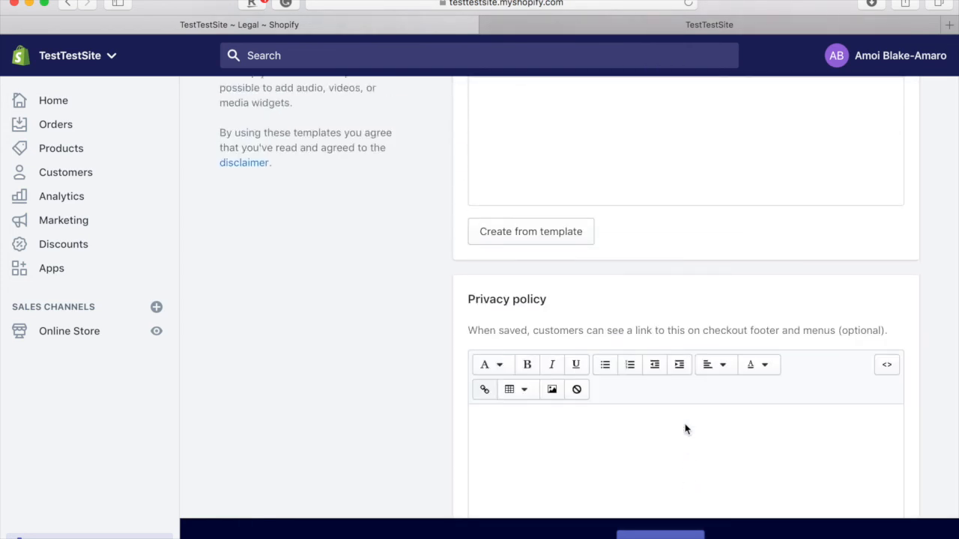
pyautogui.scroll(5, 684, 428)
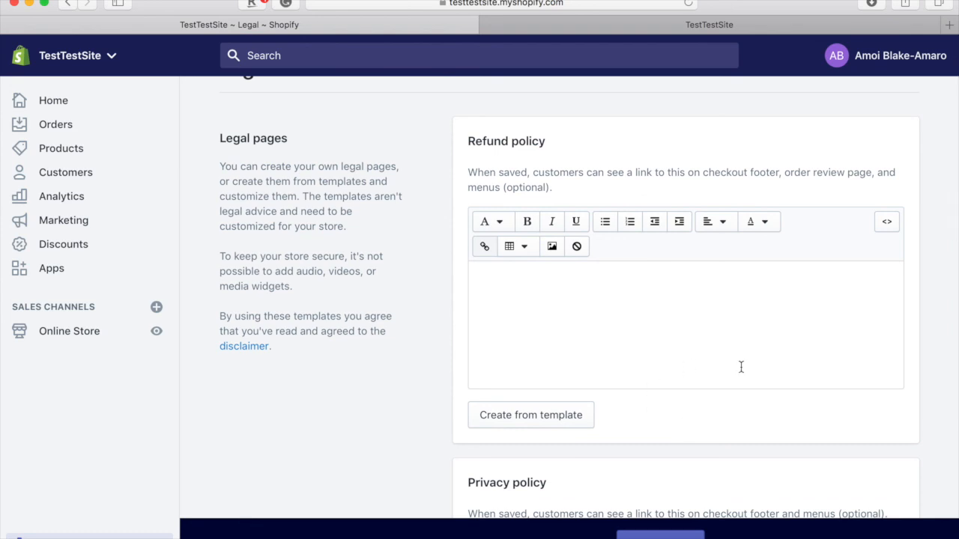
pyautogui.scroll(-2, 622, 376)
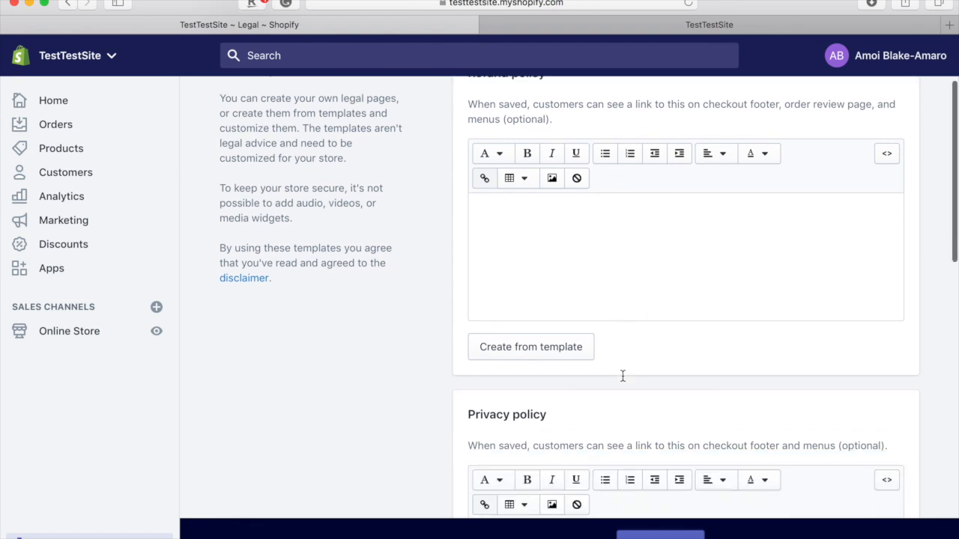
# - Fill the Refund policy from Shopify's template and highlight its return mailing address
pyautogui.click(503, 358)
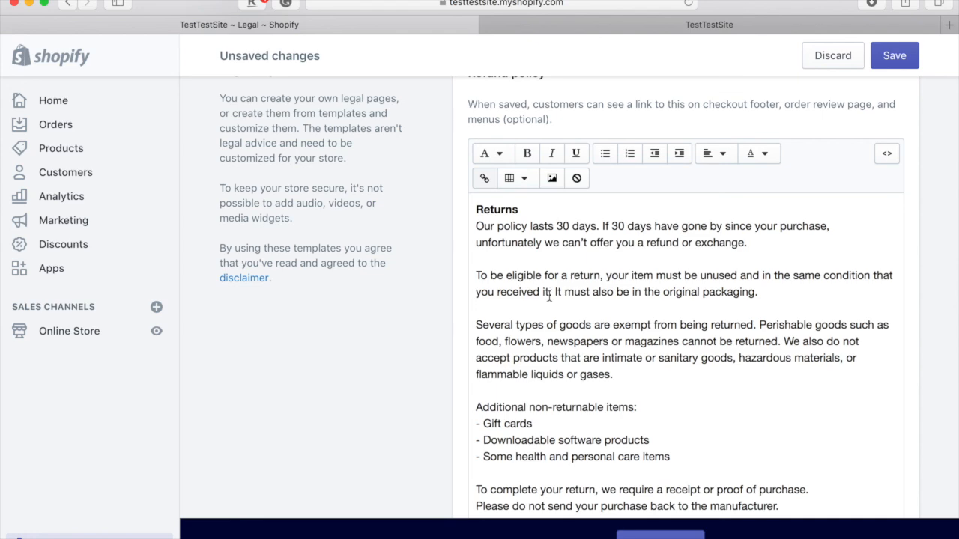
pyautogui.scroll(-15, 639, 331)
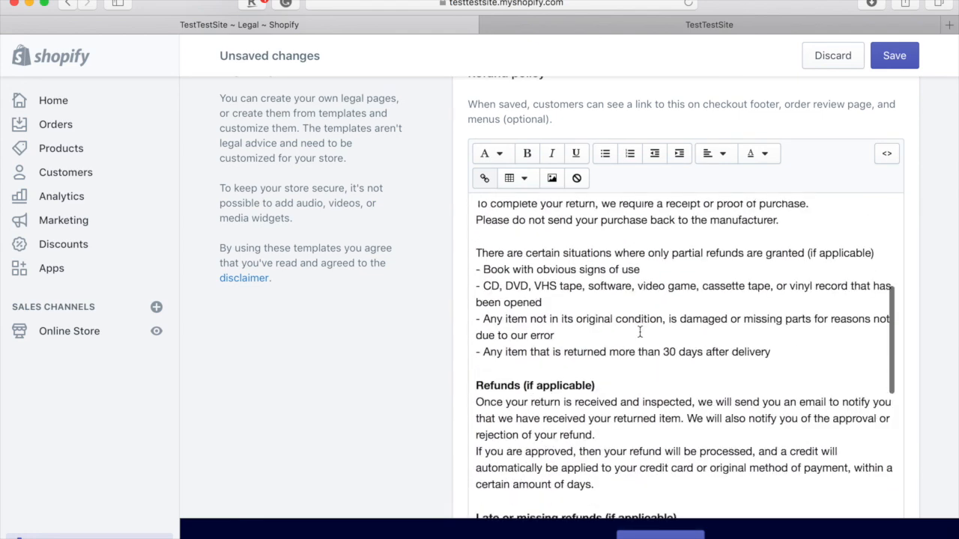
pyautogui.scroll(-10, 640, 332)
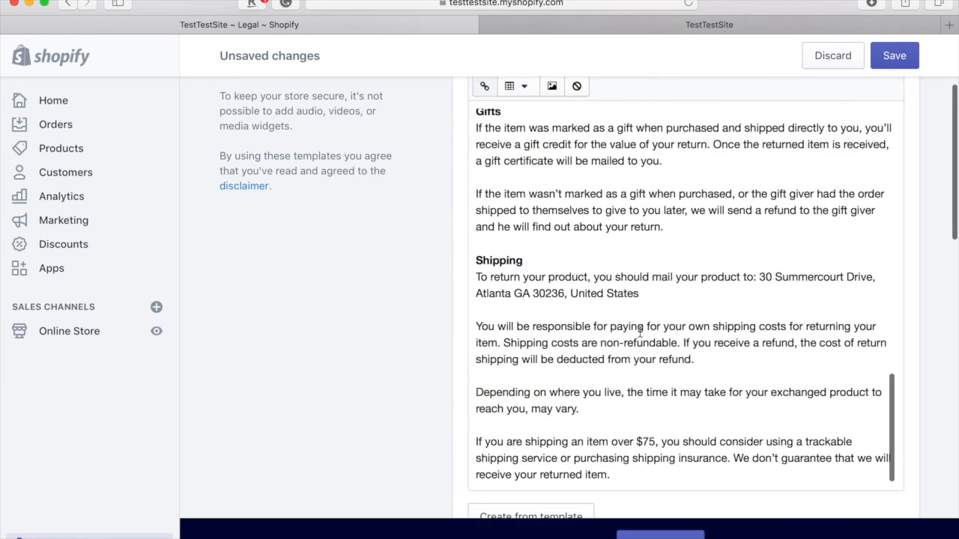
pyautogui.scroll(-1, 677, 328)
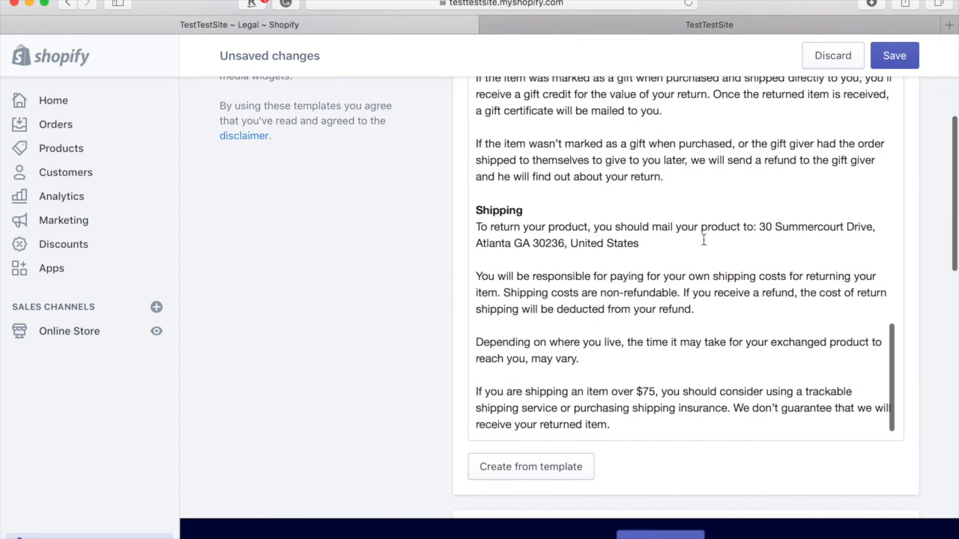
pyautogui.moveTo(759, 226); pyautogui.dragTo(790, 247)
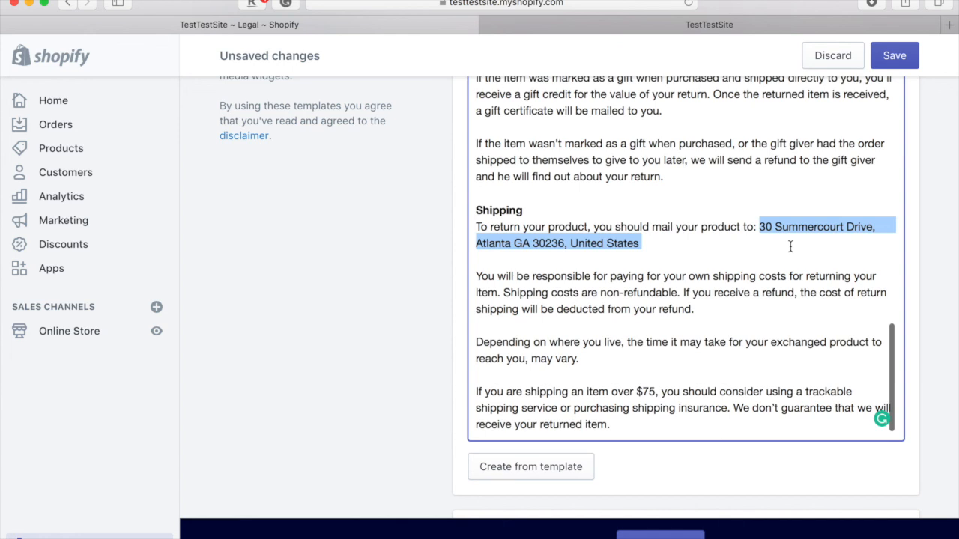
pyautogui.scroll(-12, 786, 336)
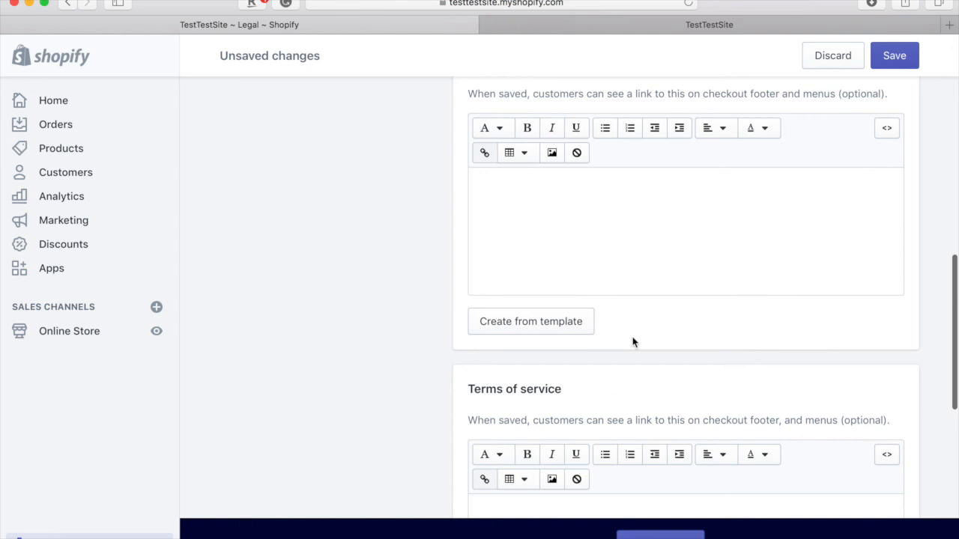
pyautogui.scroll(1, 633, 338)
# - Fill the Privacy policy and Terms of service with Shopify's template text
pyautogui.click(550, 365)
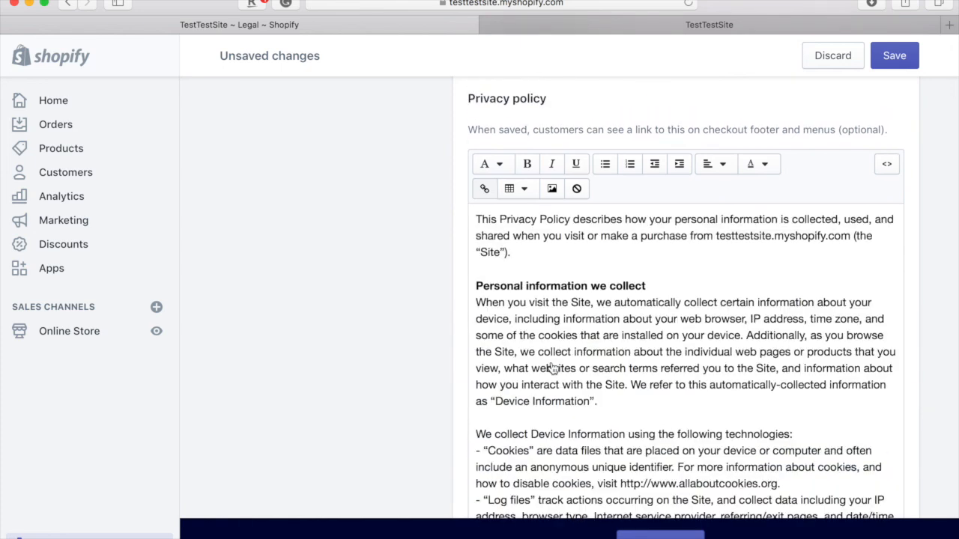
pyautogui.scroll(-6, 653, 312)
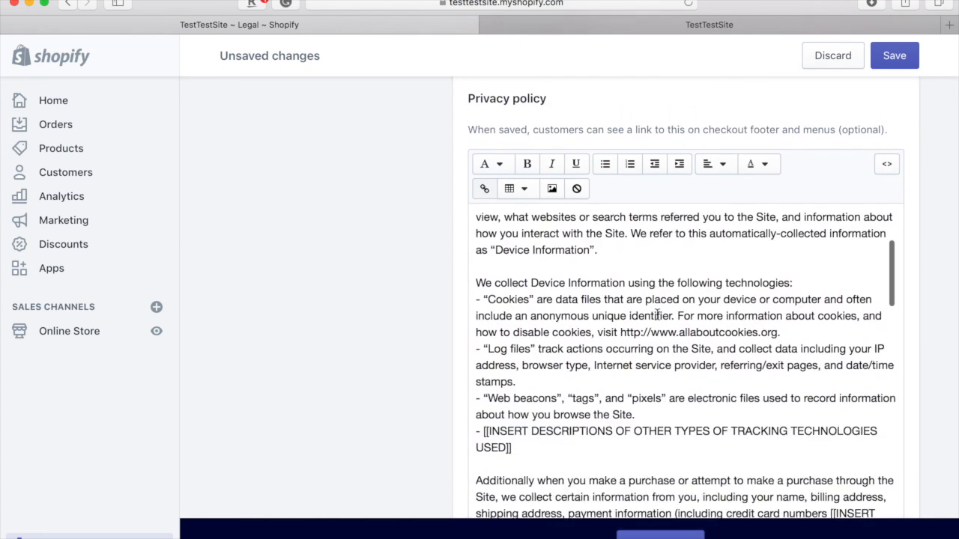
pyautogui.scroll(-10, 778, 153)
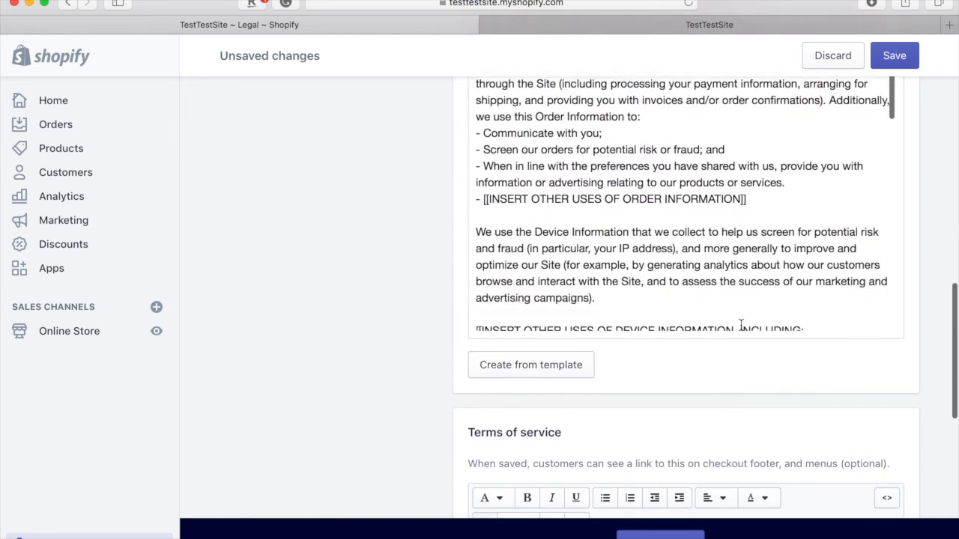
pyautogui.scroll(-10, 740, 326)
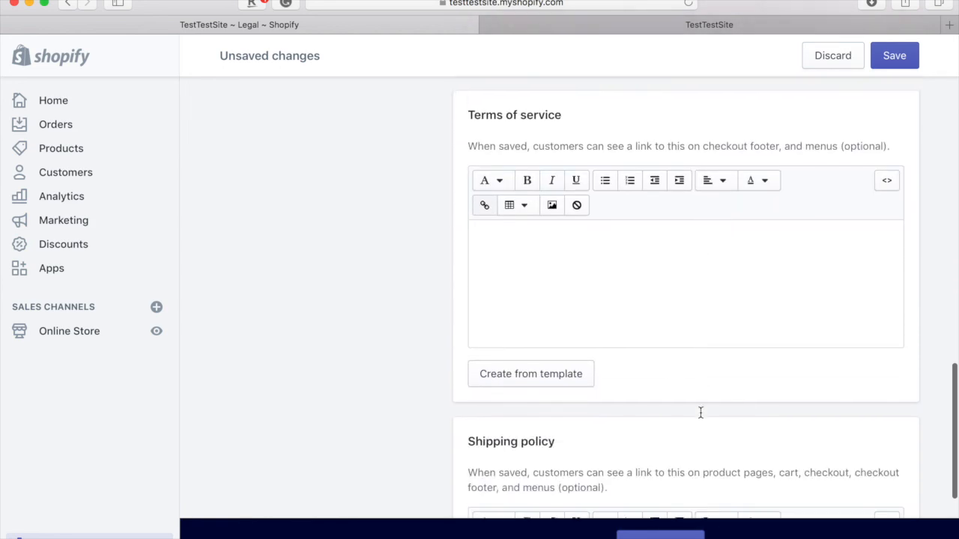
pyautogui.click(578, 372)
pyautogui.scroll(-1, 577, 368)
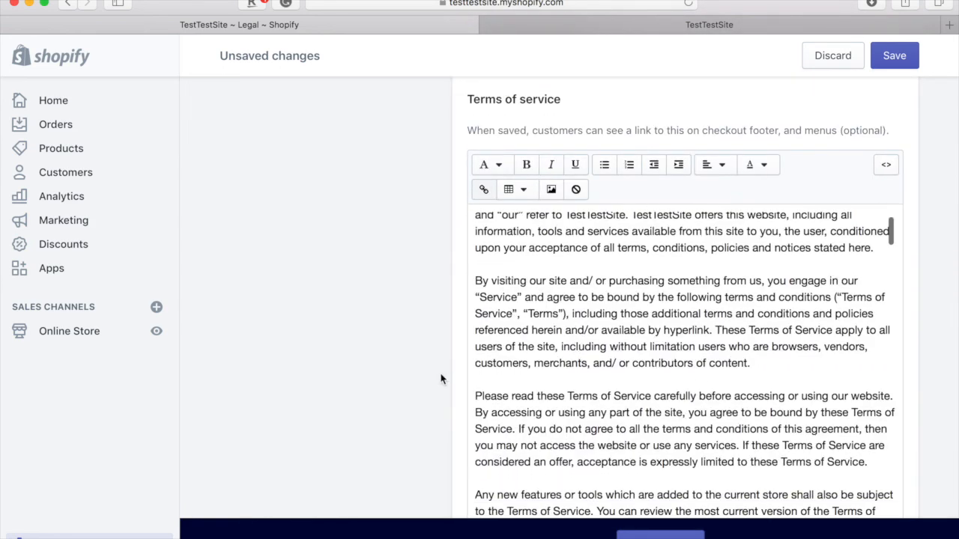
pyautogui.scroll(-3, 417, 380)
pyautogui.scroll(-5, 417, 381)
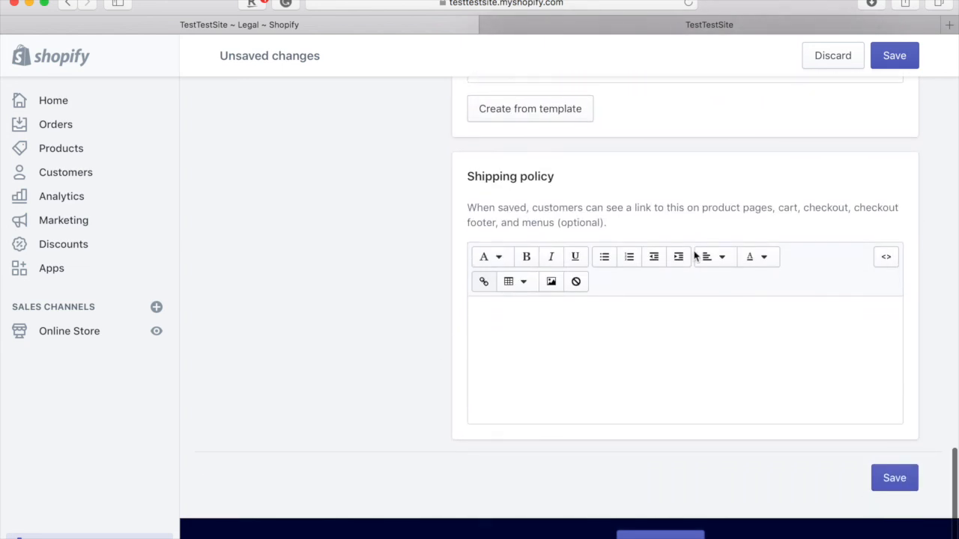
# - Save the new legal policies, leaving the Shipping policy blank
pyautogui.click(559, 398)
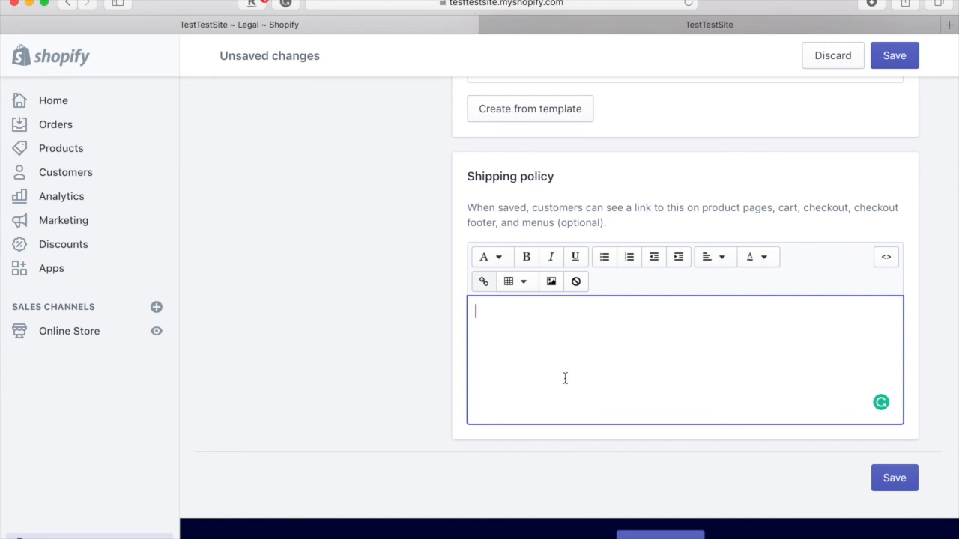
pyautogui.click(891, 483)
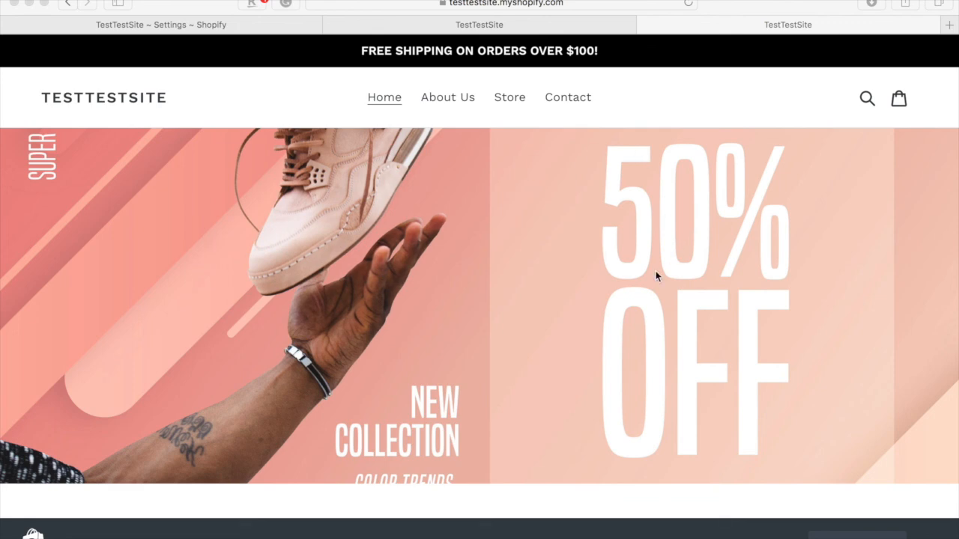
pyautogui.scroll(-5, 656, 271)
pyautogui.scroll(-10, 656, 277)
pyautogui.scroll(-6, 651, 284)
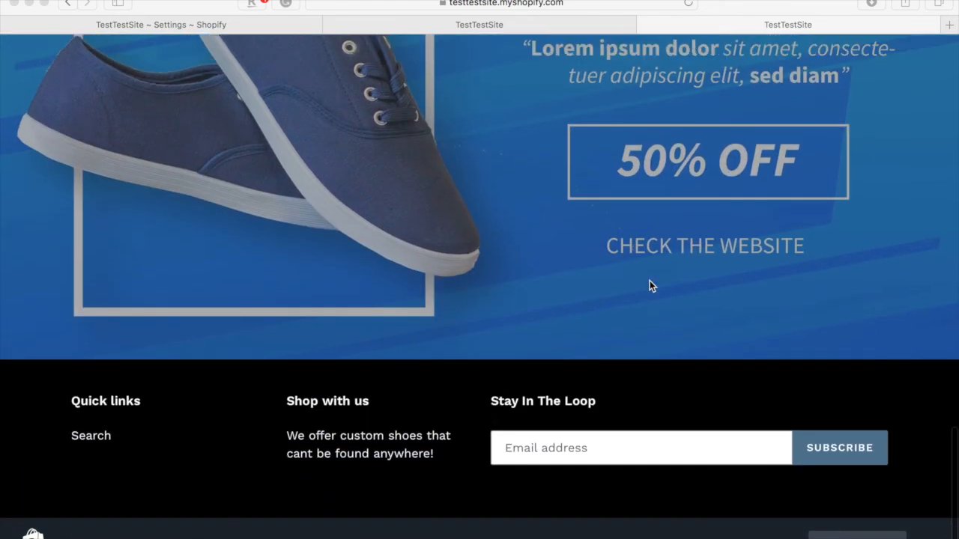
pyautogui.scroll(20, 649, 282)
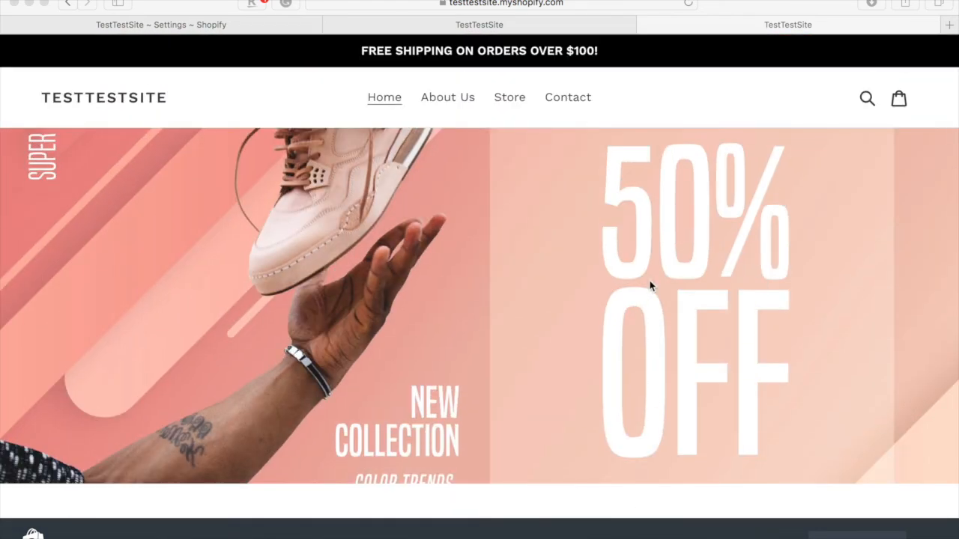
pyautogui.scroll(-1, 649, 280)
pyautogui.scroll(1, 650, 280)
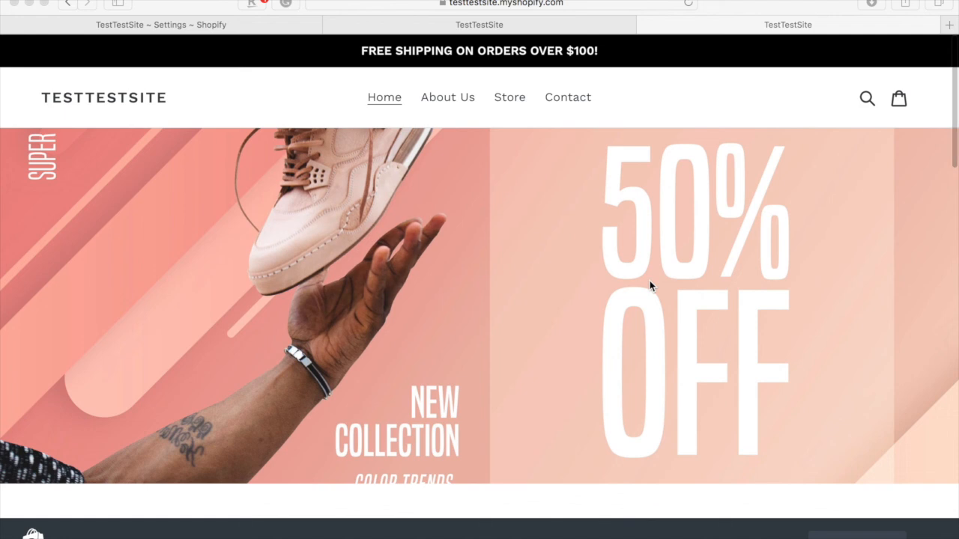
pyautogui.scroll(-2, 633, 301)
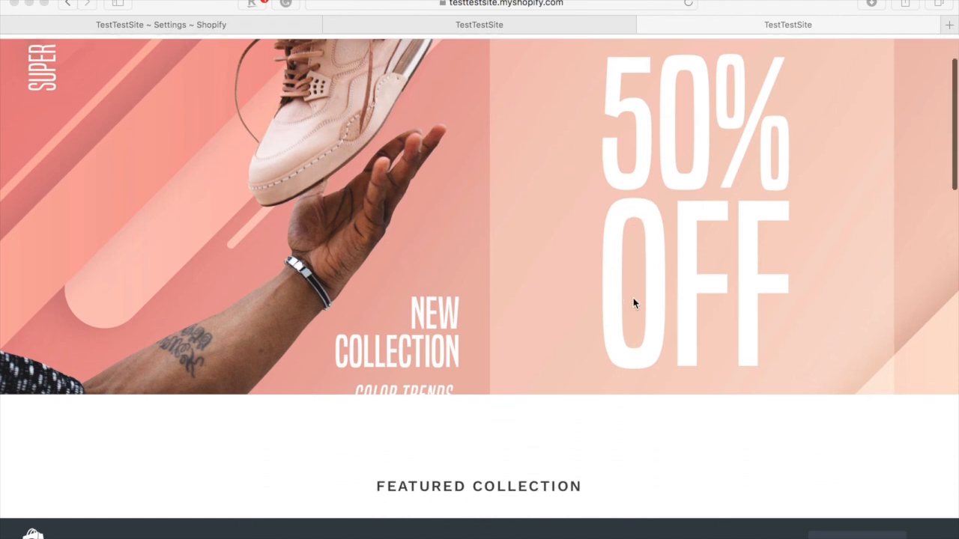
pyautogui.scroll(-5, 633, 302)
pyautogui.scroll(-1, 633, 302)
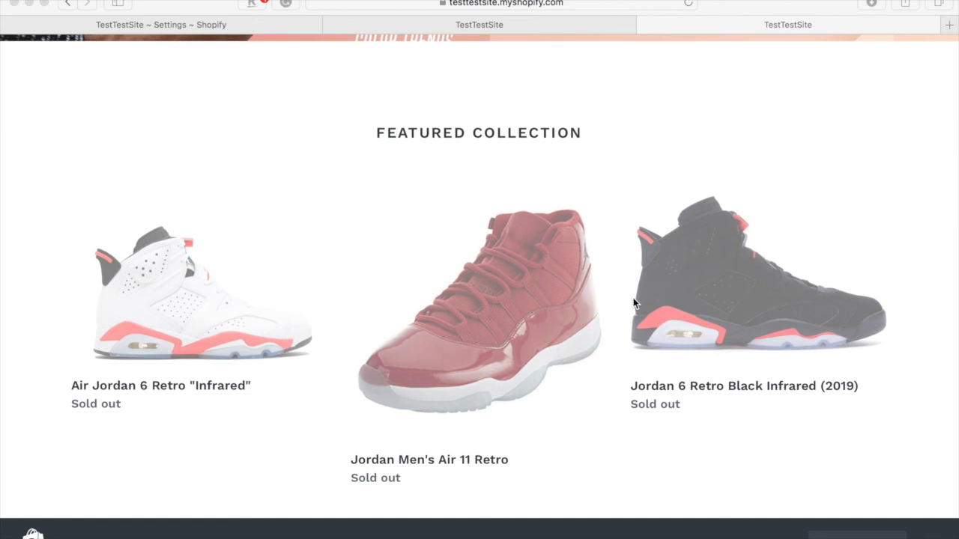
pyautogui.rightClick(632, 297)
pyautogui.click(606, 274)
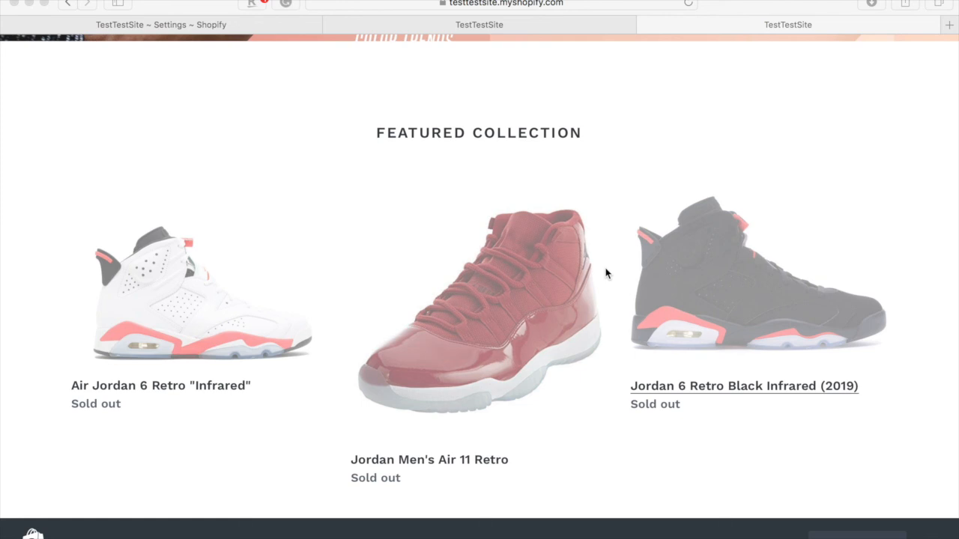
pyautogui.click(503, 203)
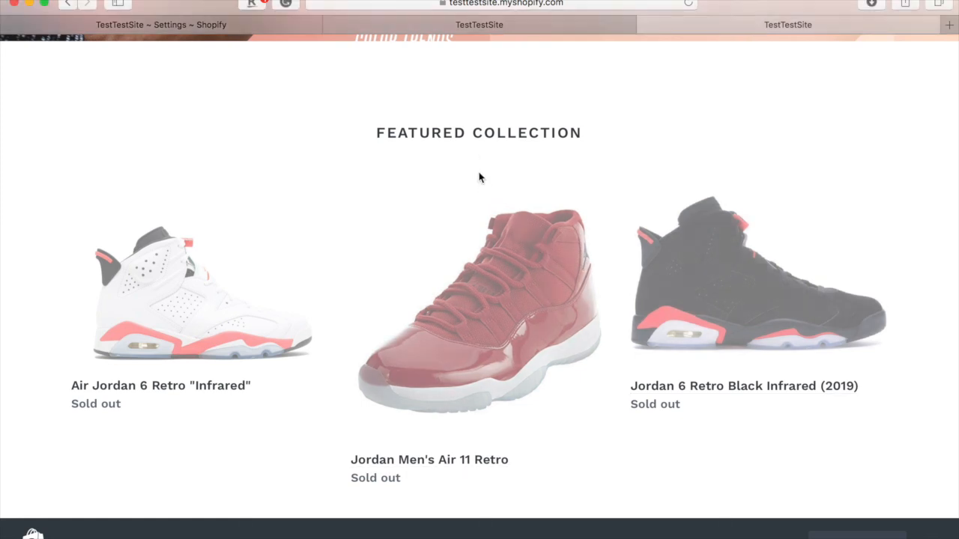